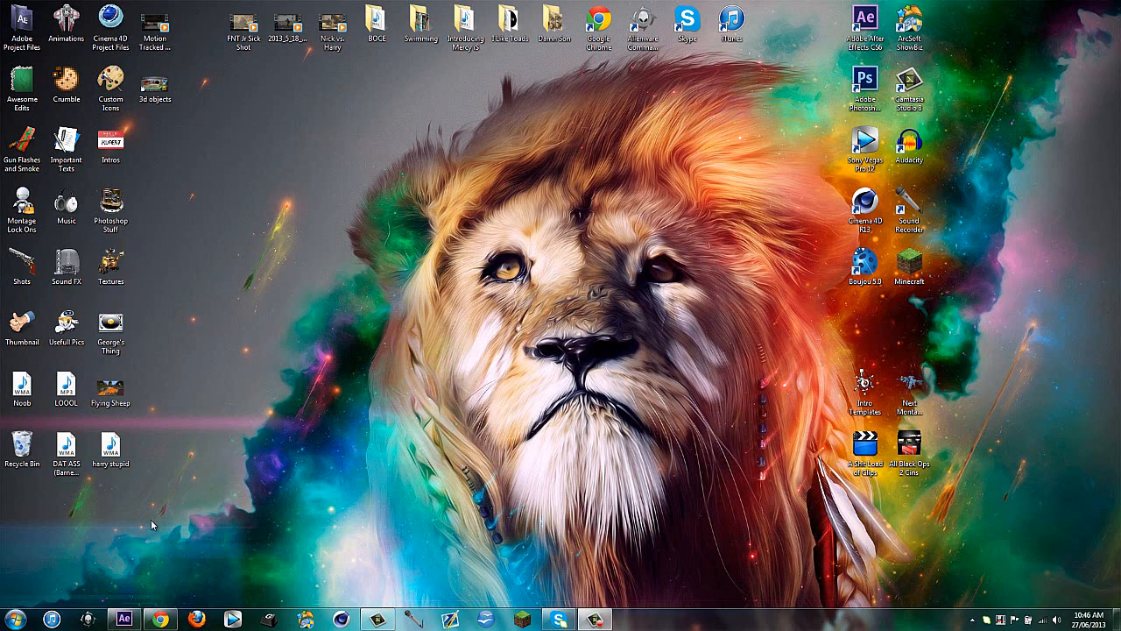
Switch to After Effects and create a new composition from the Motion Track(s).MP4 footage
{"action": "left_click", "coordinate": [123, 619]}
{"action": "left_click_drag", "start_coordinate": [467, 460], "coordinate": [571, 457]}
{"action": "key", "text": "space"}
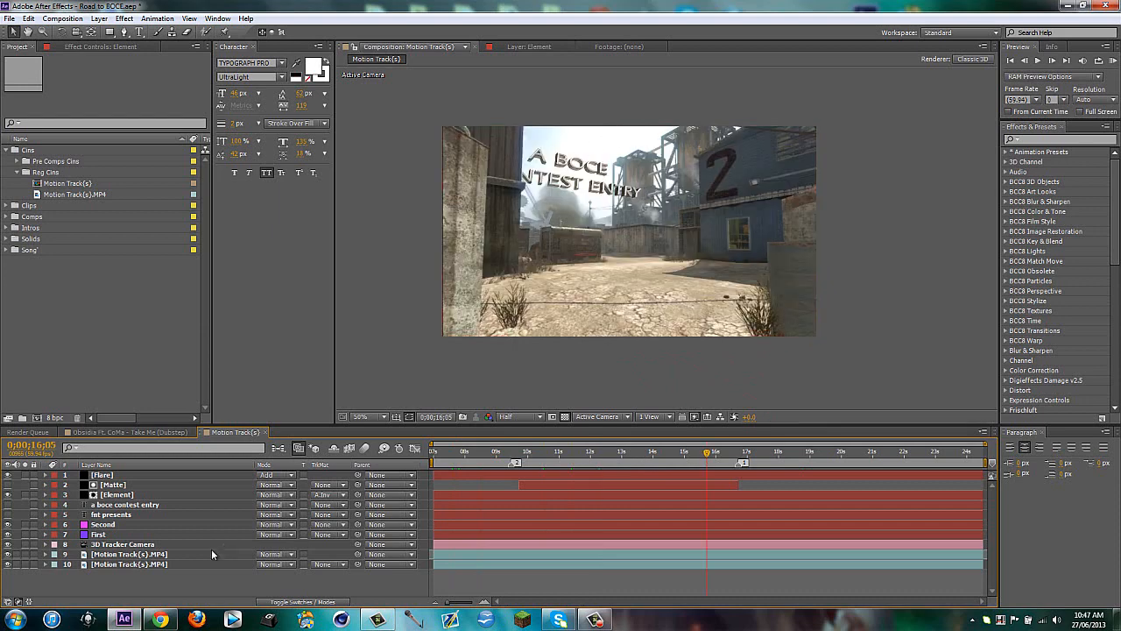
{"action": "left_click", "coordinate": [75, 193]}
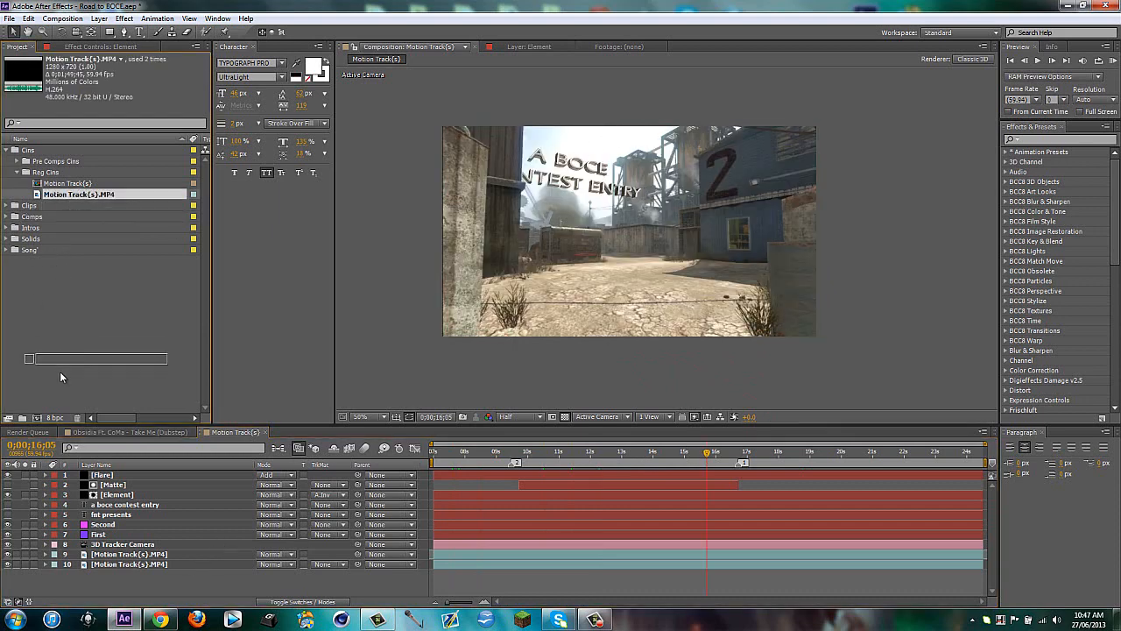
{"action": "left_click", "coordinate": [45, 419]}
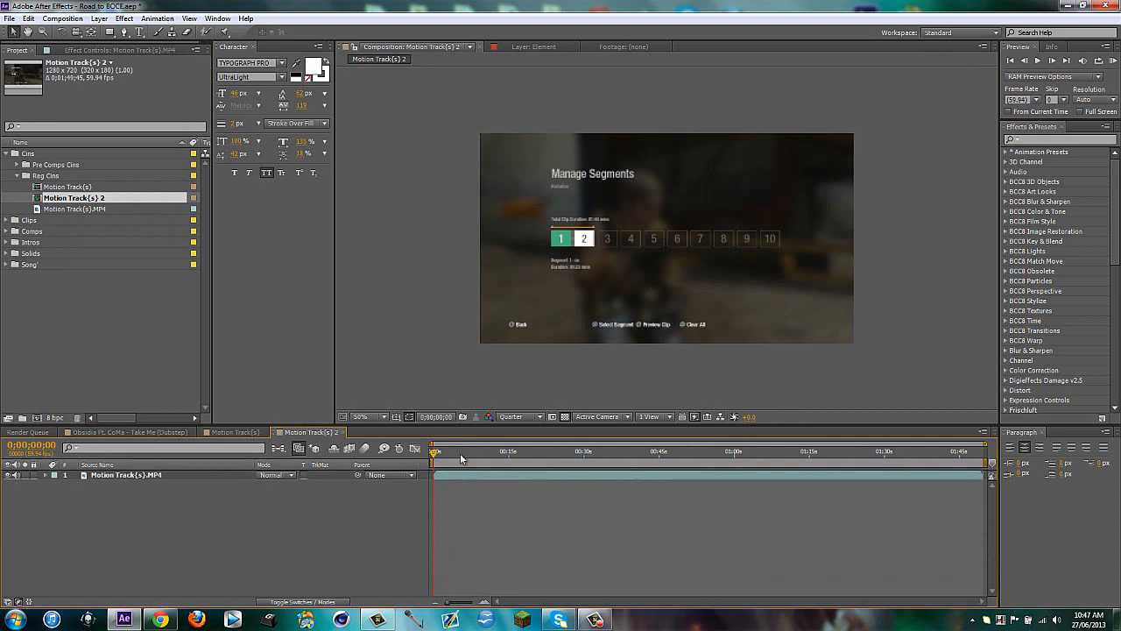
Set the work area from 0;00;35;45 to 0;01;46;36 and trim the new composition to it
{"action": "left_click_drag", "start_coordinate": [440, 453], "coordinate": [614, 452]}
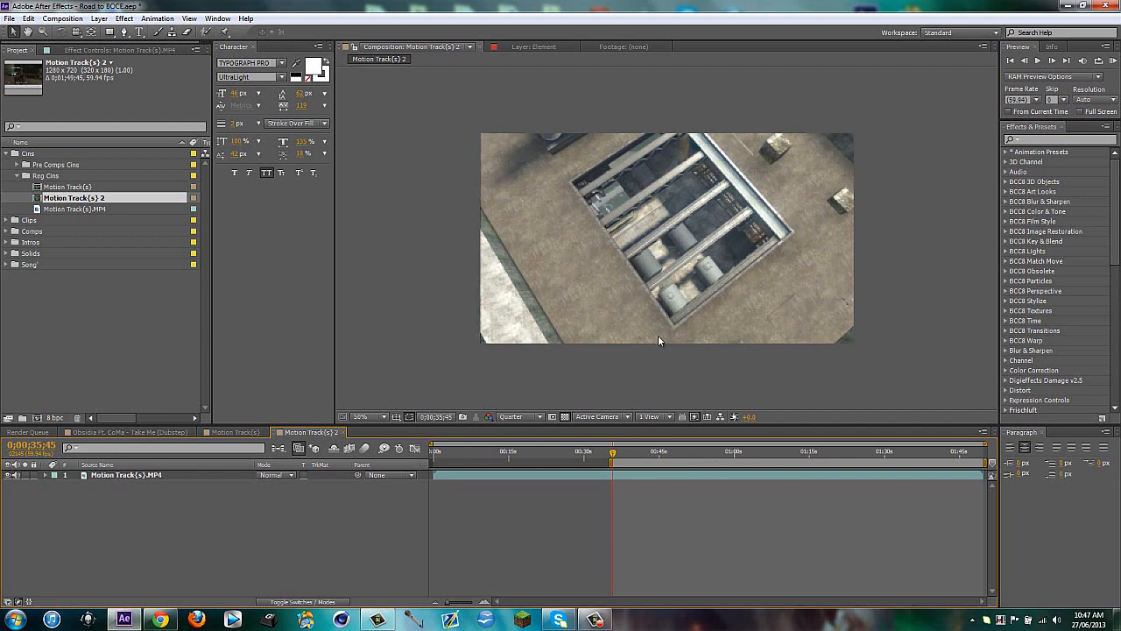
{"action": "left_click_drag", "start_coordinate": [613, 452], "coordinate": [968, 451]}
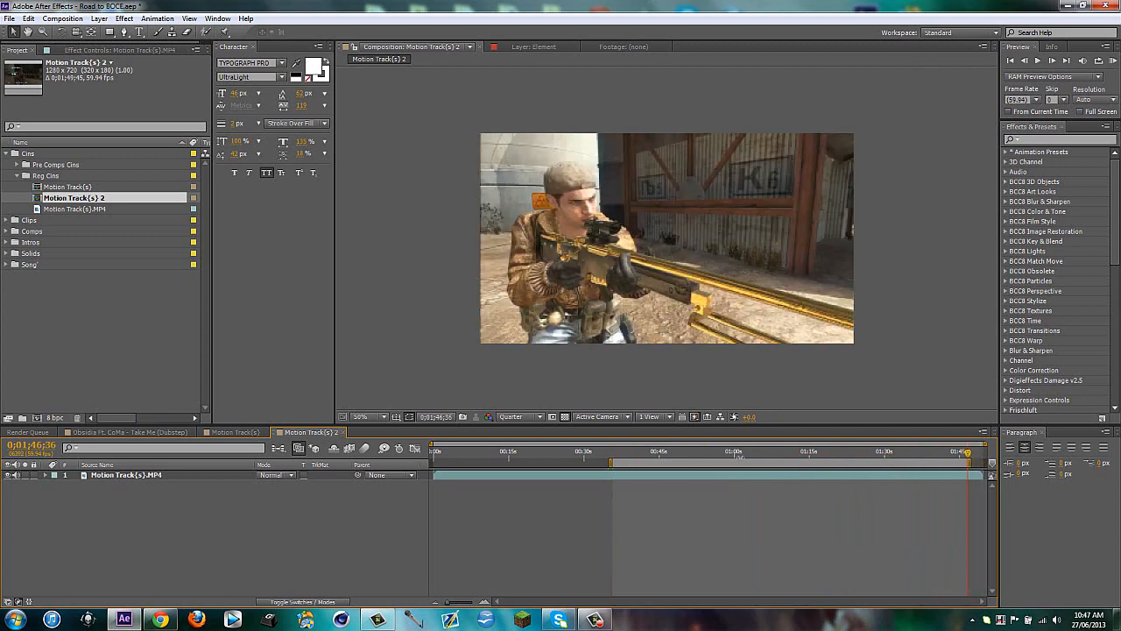
{"action": "right_click", "coordinate": [726, 461]}
{"action": "left_click", "coordinate": [751, 493]}
Split the Motion Track(s).MP4 layer at 0;00;59;57 and again at about 1:29 to separate the three shots
{"action": "left_click_drag", "start_coordinate": [493, 452], "coordinate": [621, 433]}
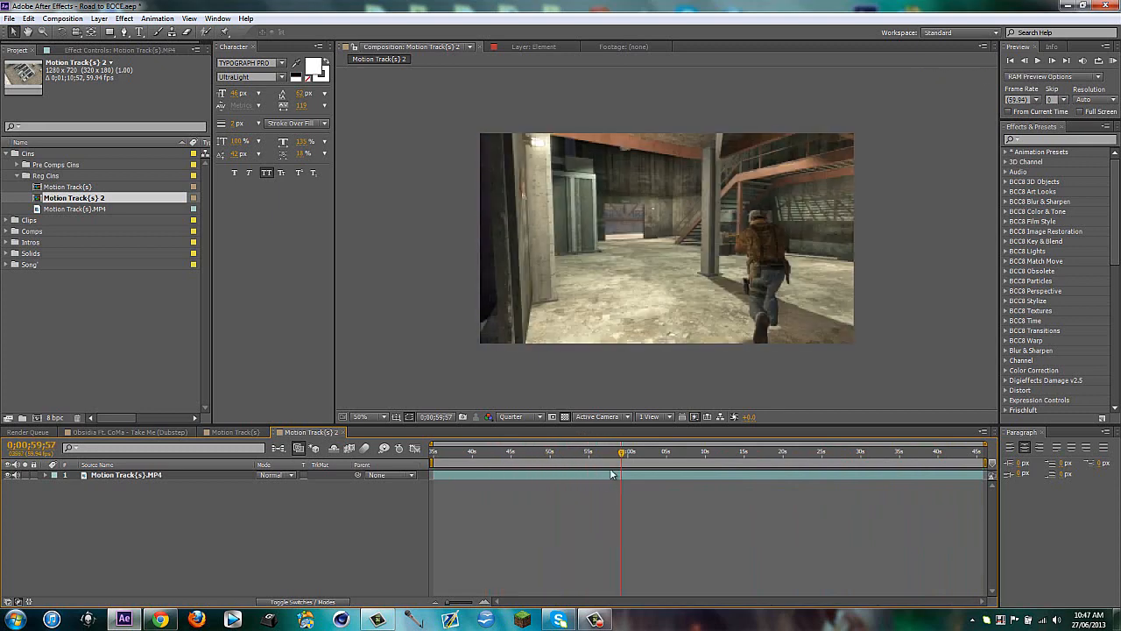
{"action": "left_click", "coordinate": [613, 478]}
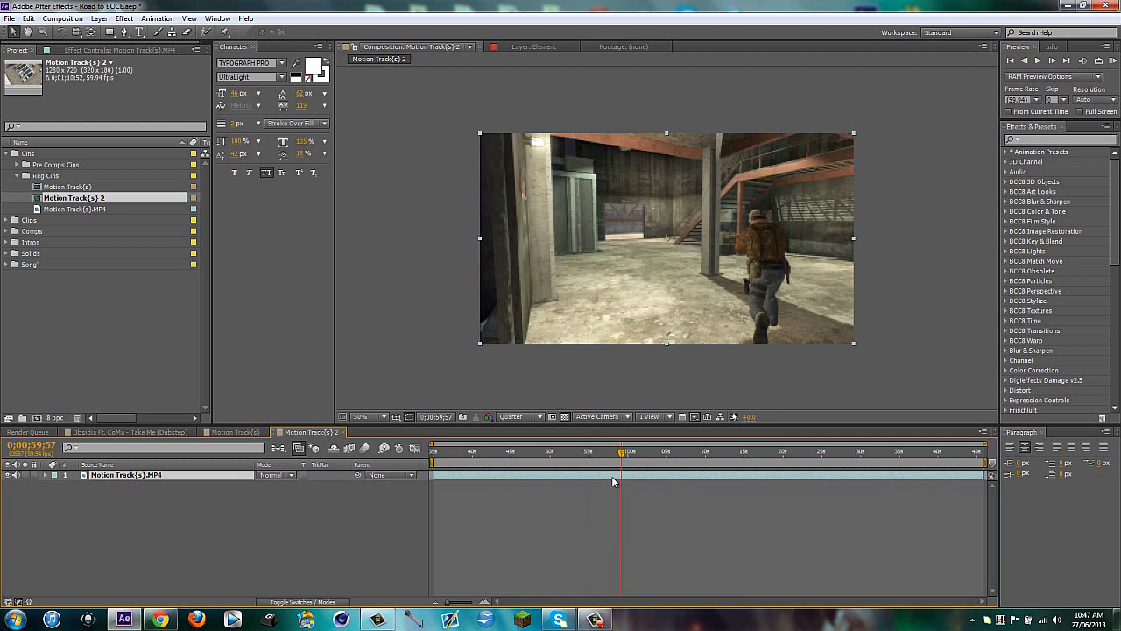
{"action": "key", "text": "ctrl+shift+d"}
{"action": "left_click_drag", "start_coordinate": [733, 454], "coordinate": [813, 449]}
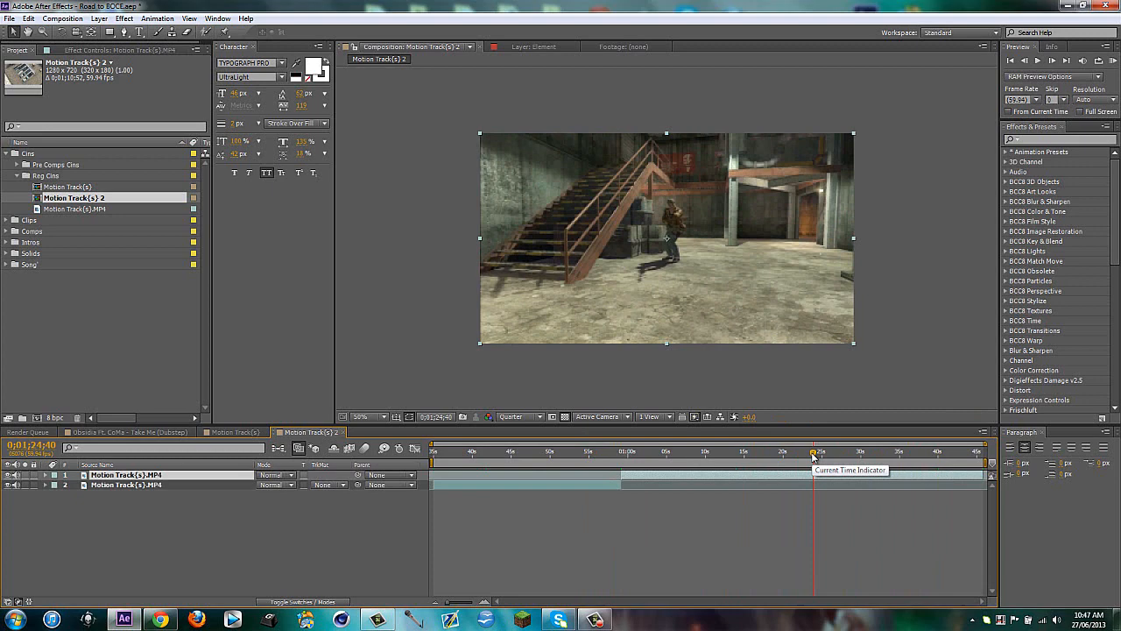
{"action": "left_click_drag", "start_coordinate": [813, 454], "coordinate": [433, 456]}
{"action": "key", "text": "ctrl+shift+d"}
Run the 3D Camera Tracker analysis on the first shot's layer
{"action": "left_click", "coordinate": [471, 497]}
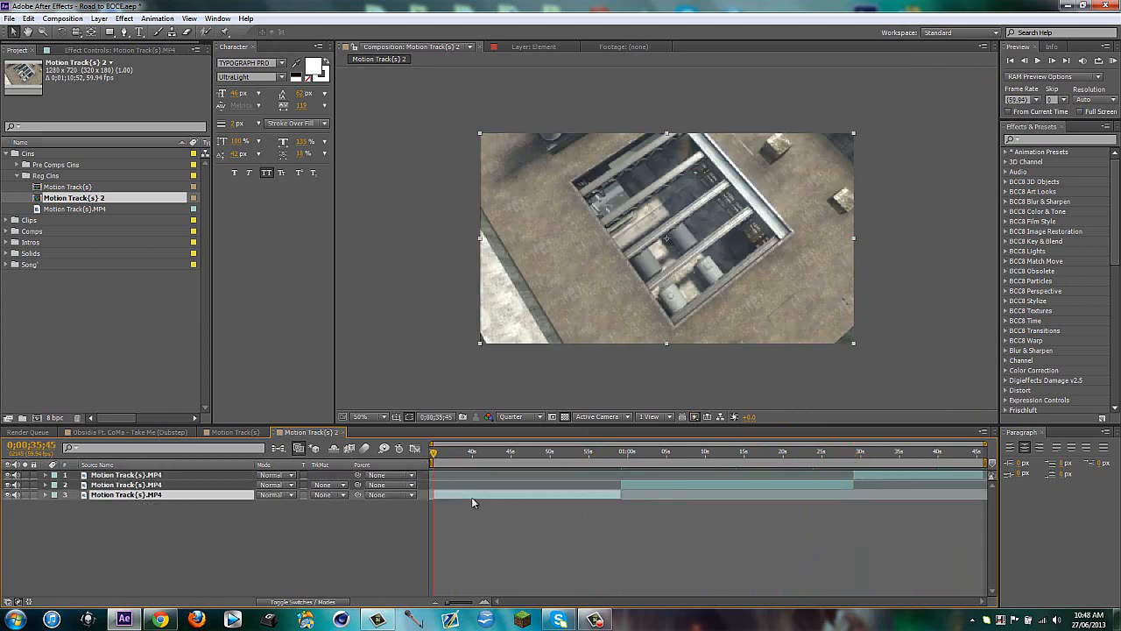
{"action": "right_click", "coordinate": [471, 496]}
{"action": "left_click", "coordinate": [511, 414]}
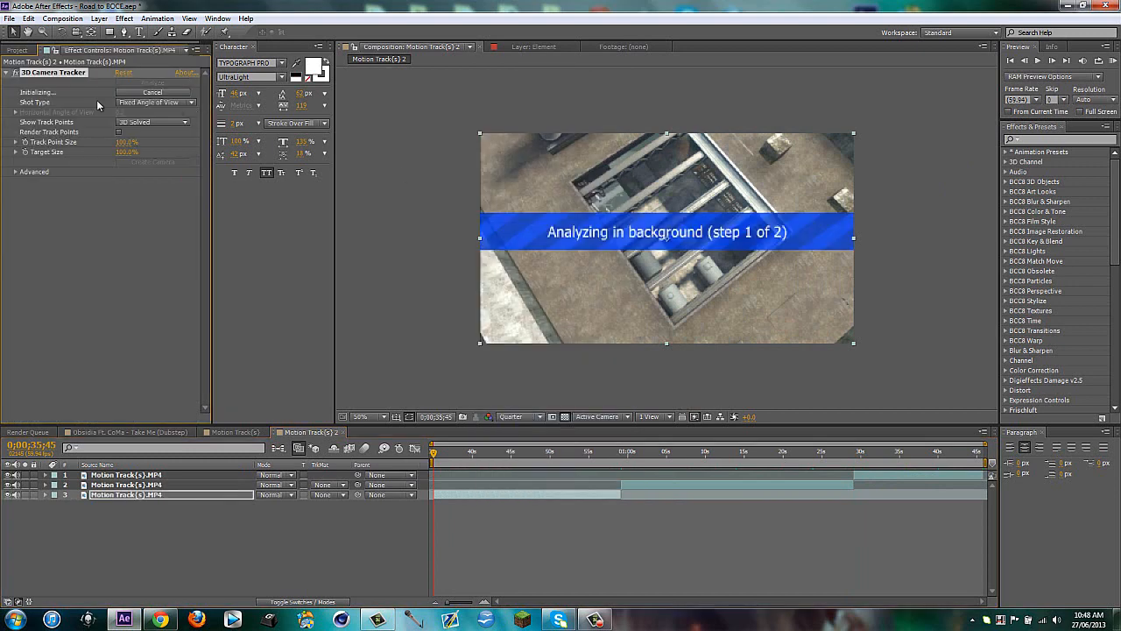
{"action": "left_click", "coordinate": [596, 620]}
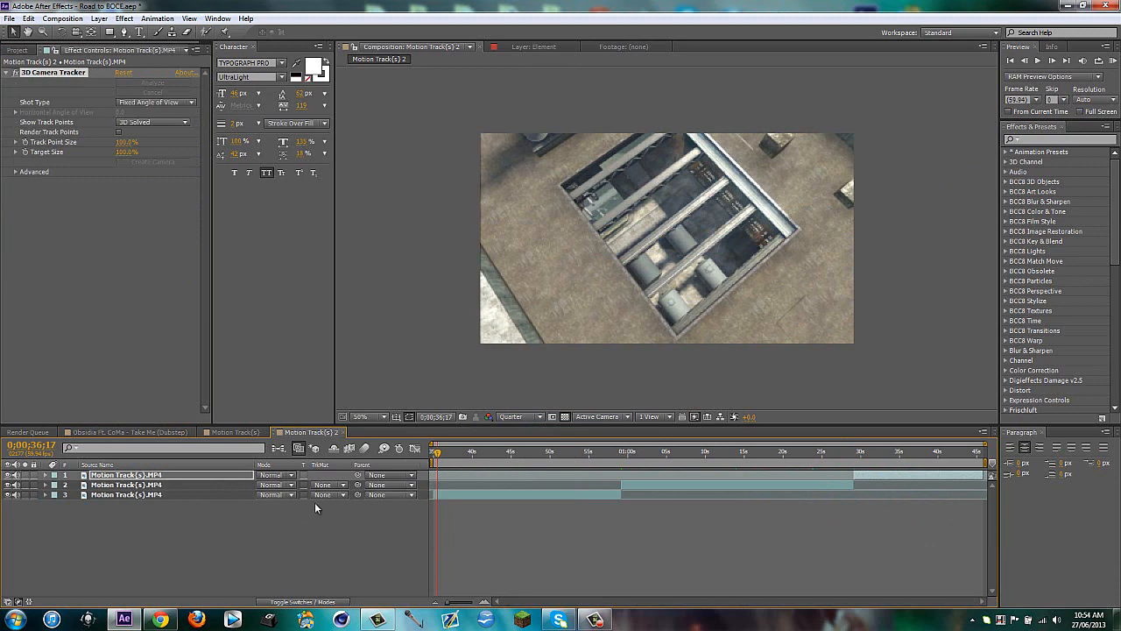
Examine the 3D Camera Tracker points on the last shot at 0;01;35;21
{"action": "left_click", "coordinate": [486, 494]}
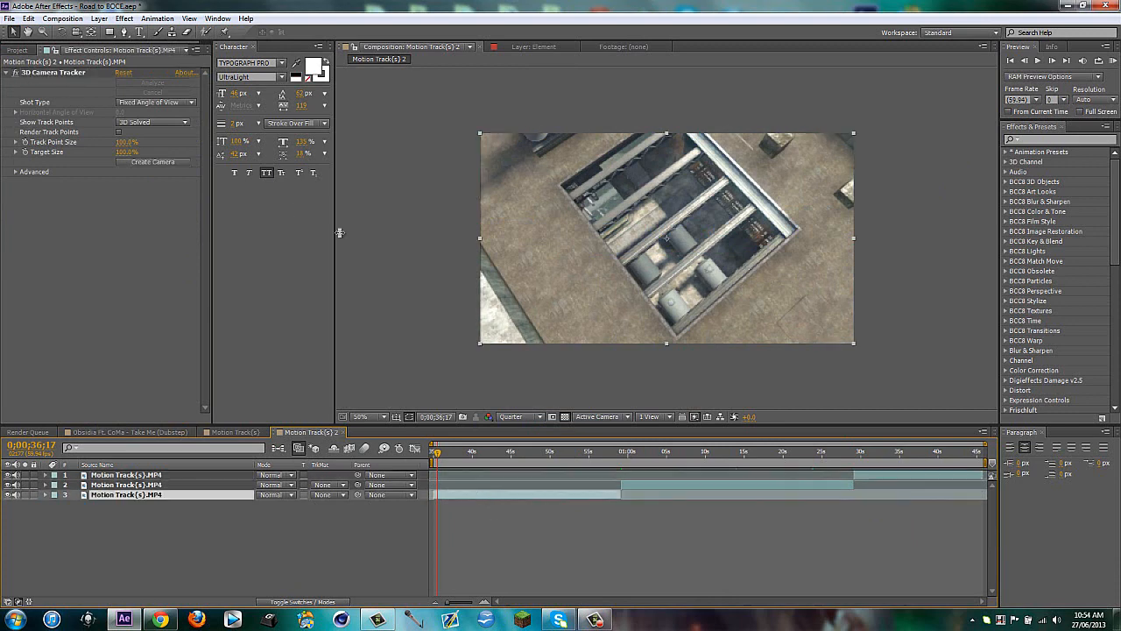
{"action": "left_click", "coordinate": [54, 73]}
{"action": "left_click", "coordinate": [916, 475]}
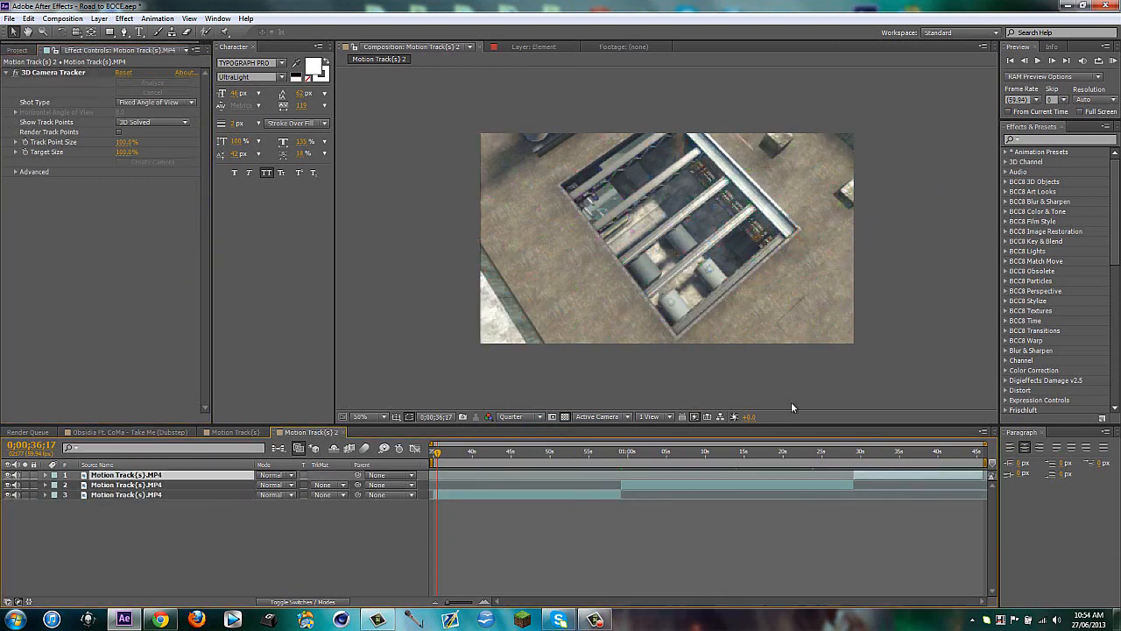
{"action": "left_click", "coordinate": [896, 462]}
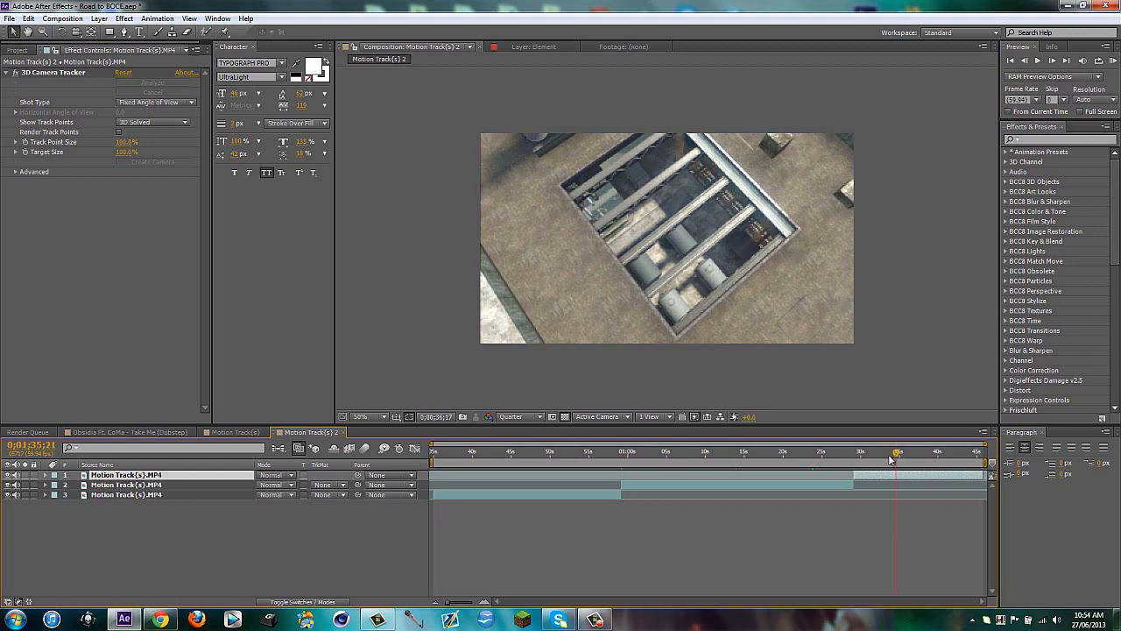
{"action": "left_click", "coordinate": [68, 77]}
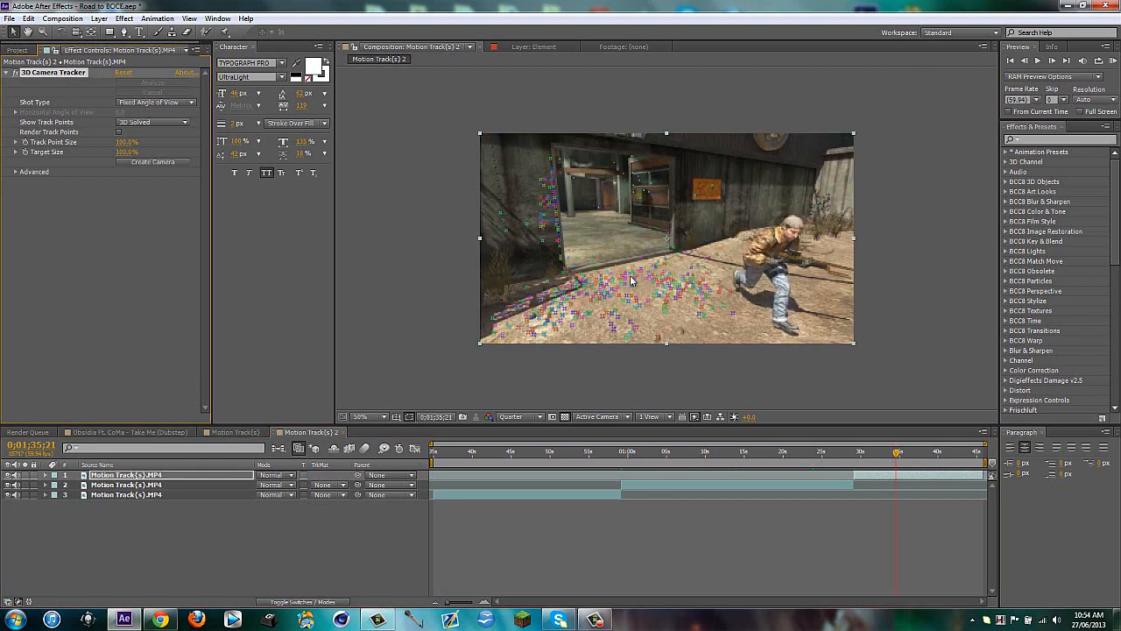
Show the 3D Camera Tracker points of the first shot near its start at 0;00;35;50
{"action": "left_click", "coordinate": [435, 462]}
{"action": "left_click", "coordinate": [450, 493]}
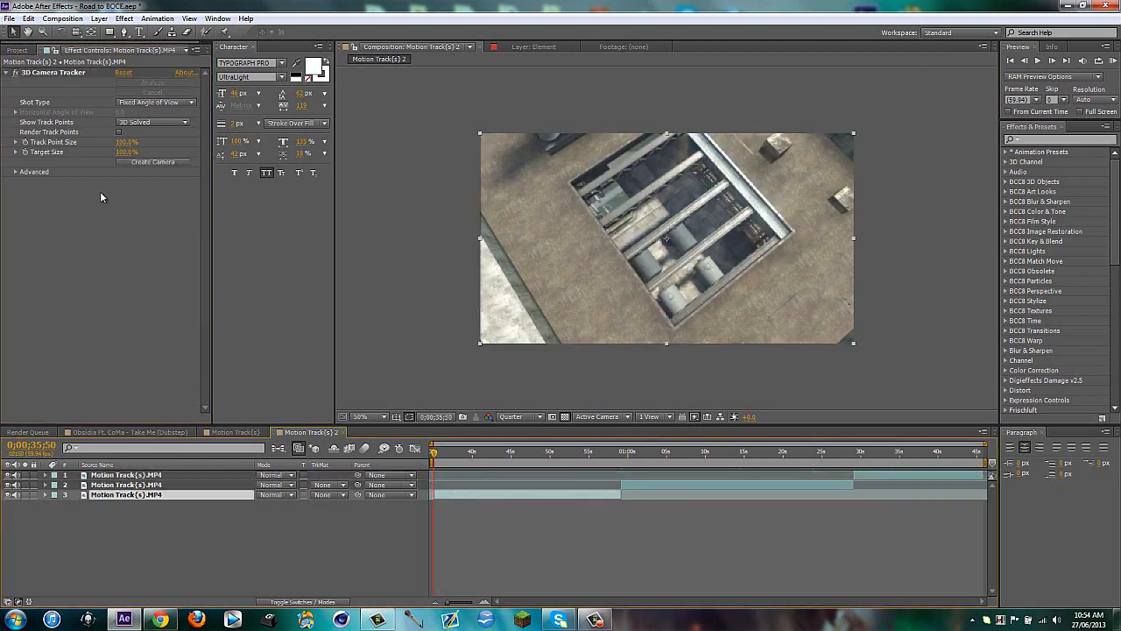
{"action": "left_click", "coordinate": [58, 74]}
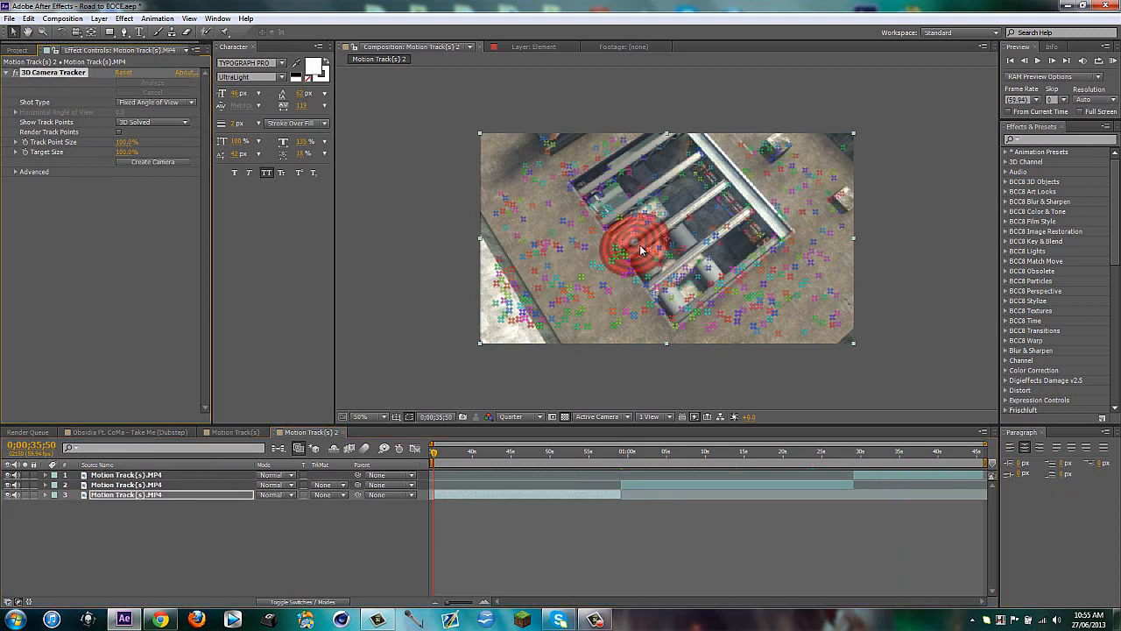
Examine the tracked 3D titles in the existing Motion Track(s) composition at several points in time
{"action": "left_click", "coordinate": [229, 433]}
{"action": "left_click", "coordinate": [229, 433]}
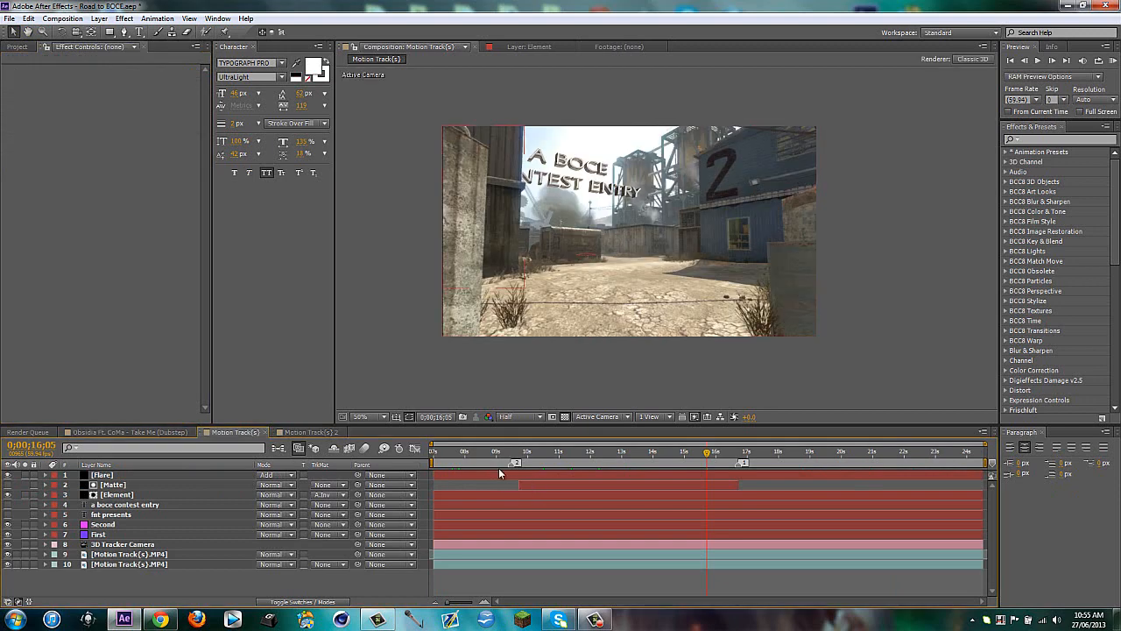
{"action": "left_click", "coordinate": [477, 464]}
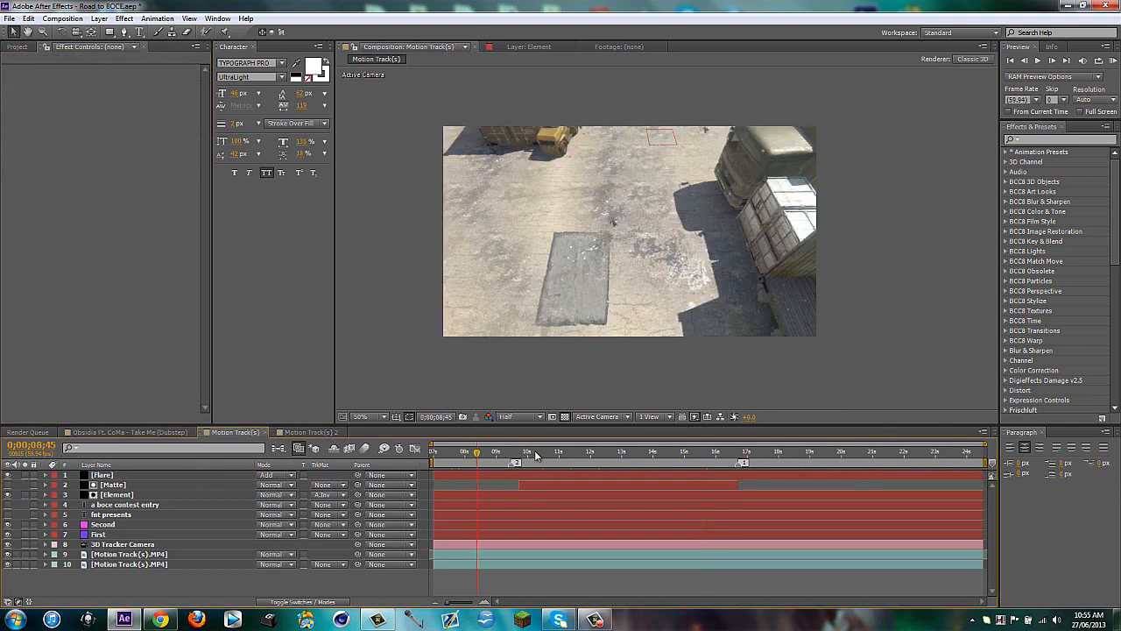
{"action": "left_click", "coordinate": [535, 453]}
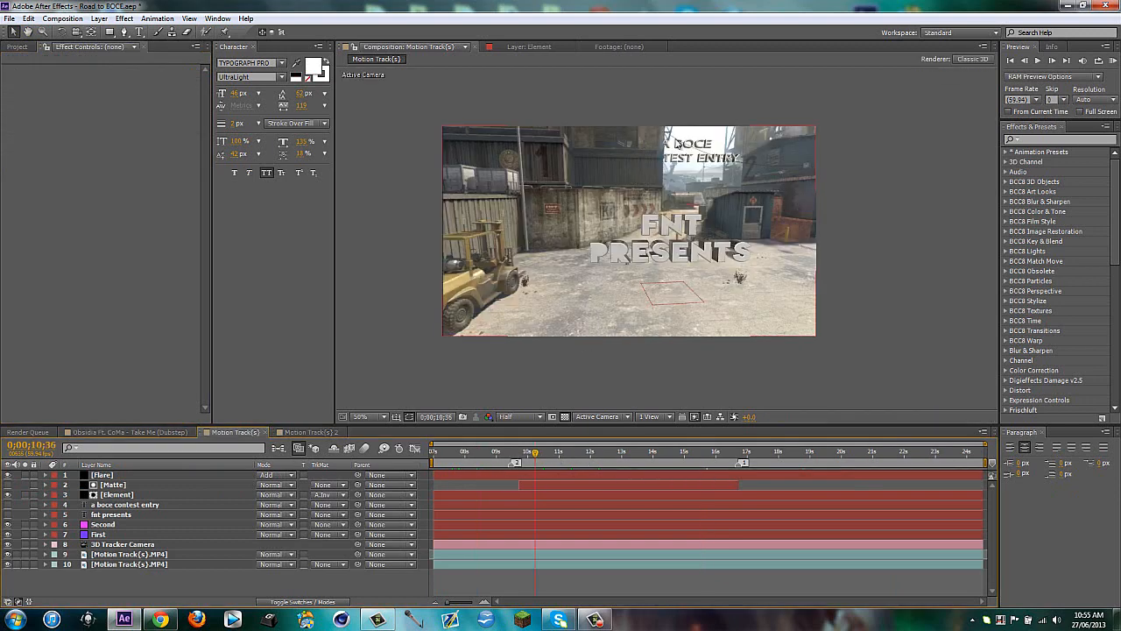
{"action": "left_click", "coordinate": [721, 455]}
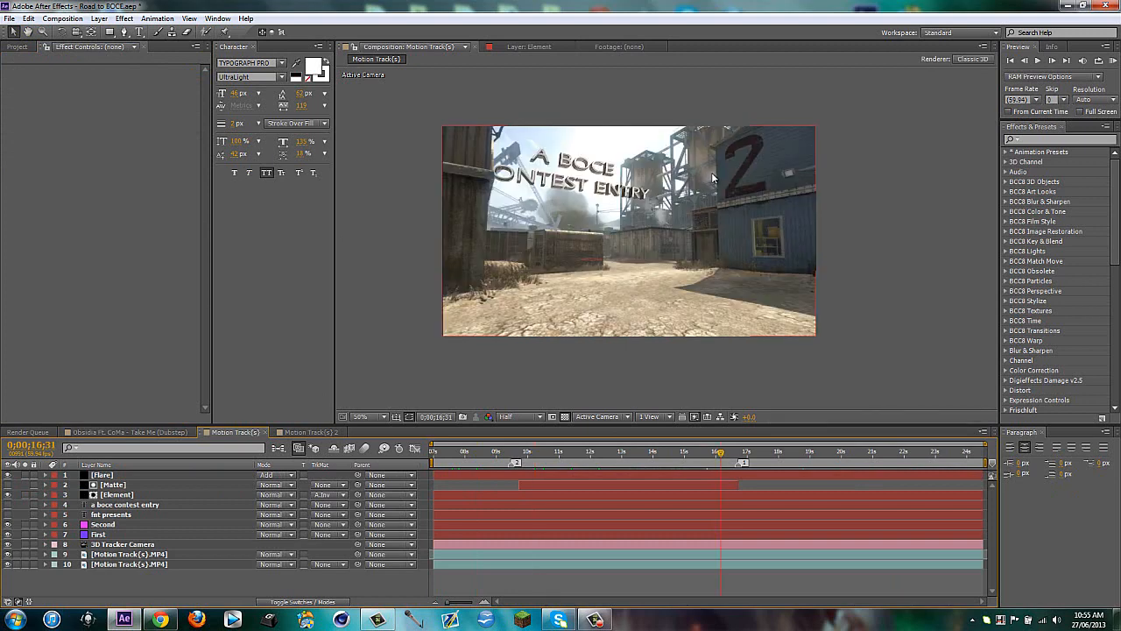
Return to Motion Track(s) 2 and create a null and camera from a track point beside the roof opening
{"action": "left_click", "coordinate": [287, 433]}
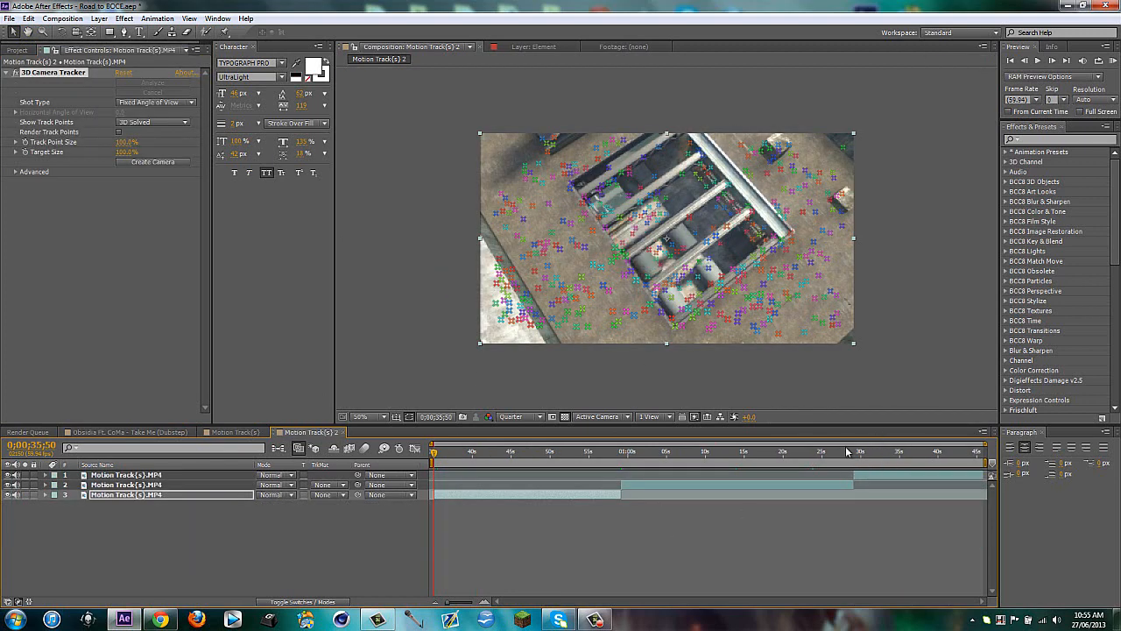
{"action": "right_click", "coordinate": [595, 256]}
{"action": "left_click", "coordinate": [653, 292]}
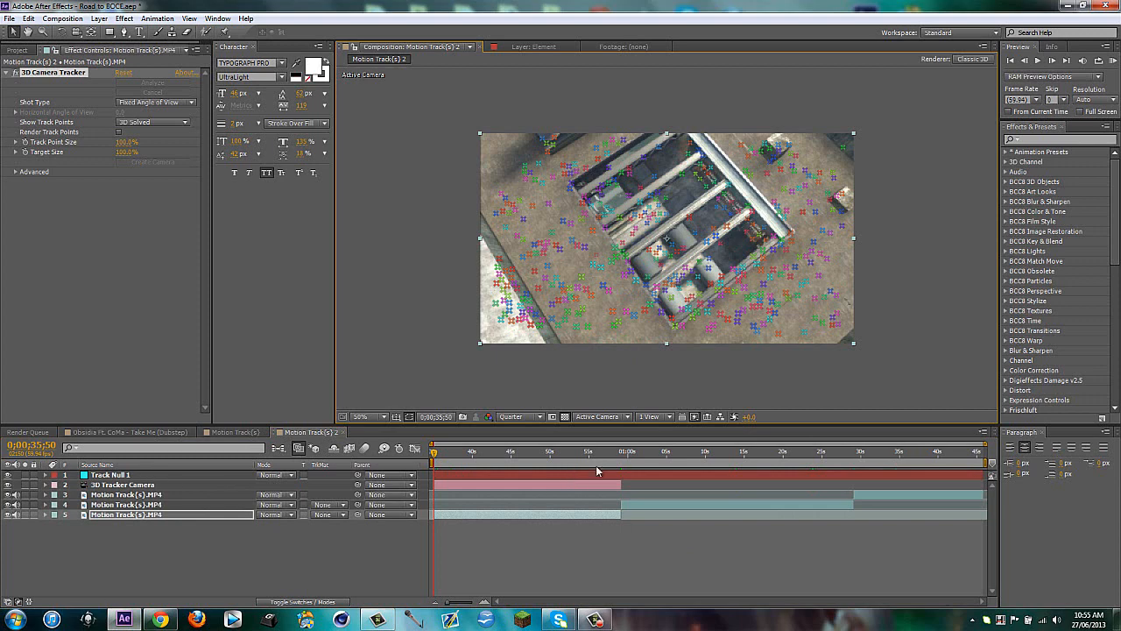
Trim the track null's layer to end with the first shot at 0;00;59;56, and return to the composition's start
{"action": "key", "text": "o"}
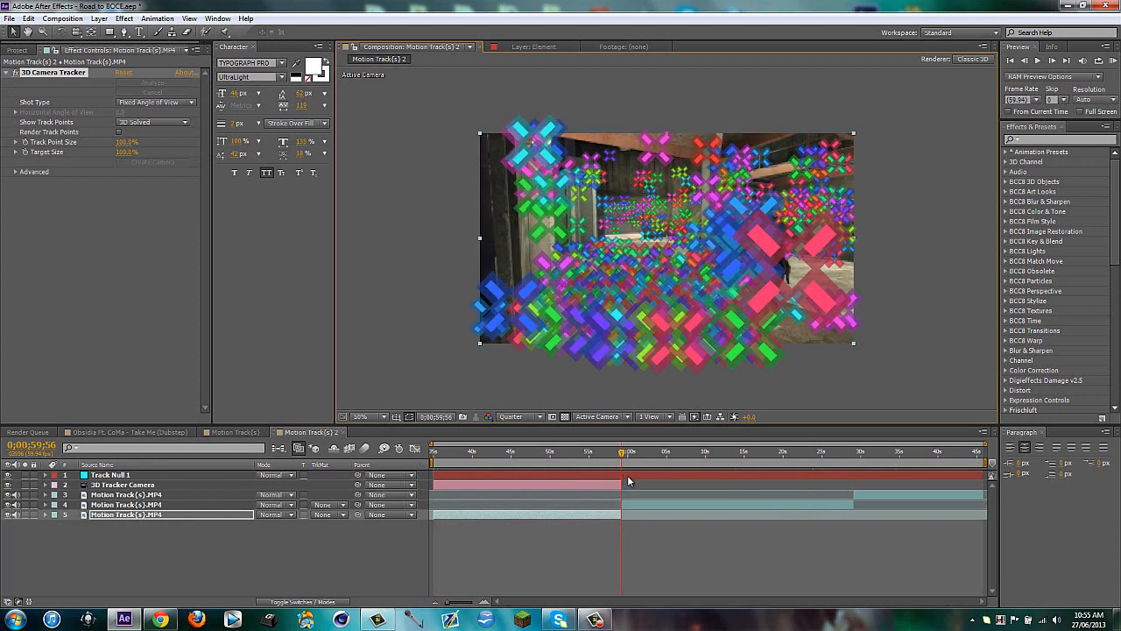
{"action": "left_click", "coordinate": [627, 475]}
{"action": "key", "text": "alt+bracketright"}
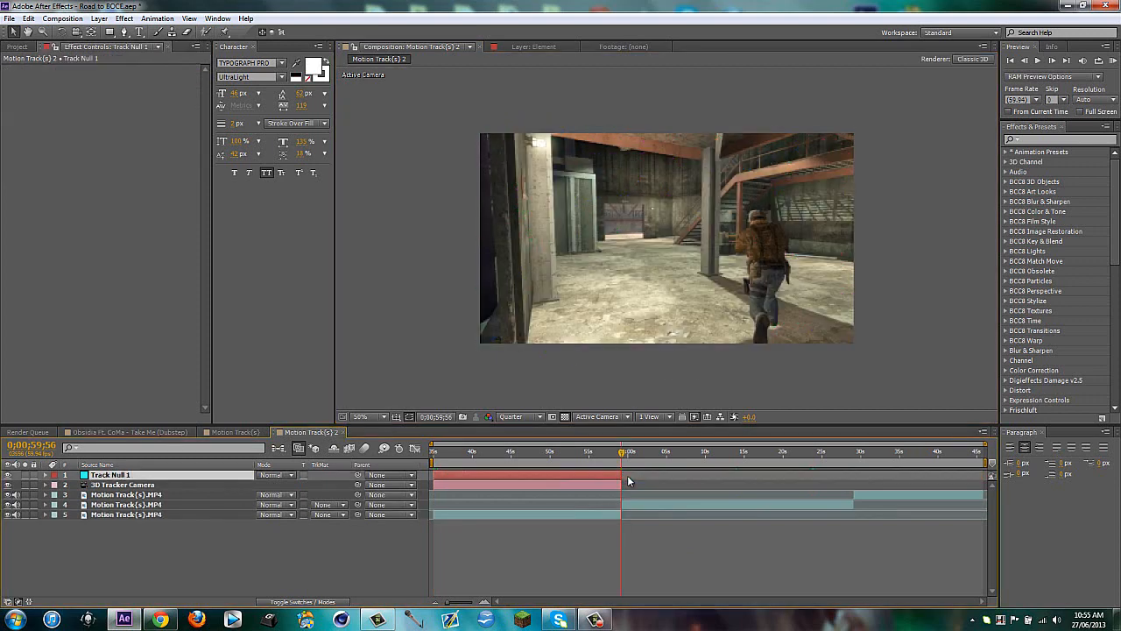
{"action": "left_click_drag", "start_coordinate": [469, 460], "coordinate": [404, 464]}
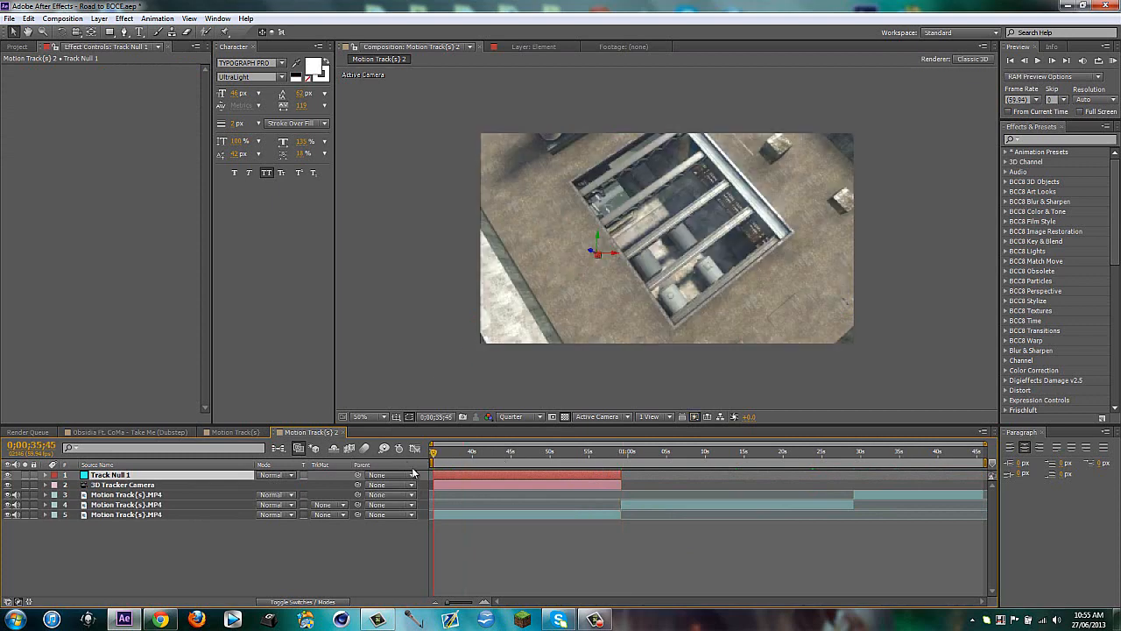
{"action": "left_click", "coordinate": [383, 552]}
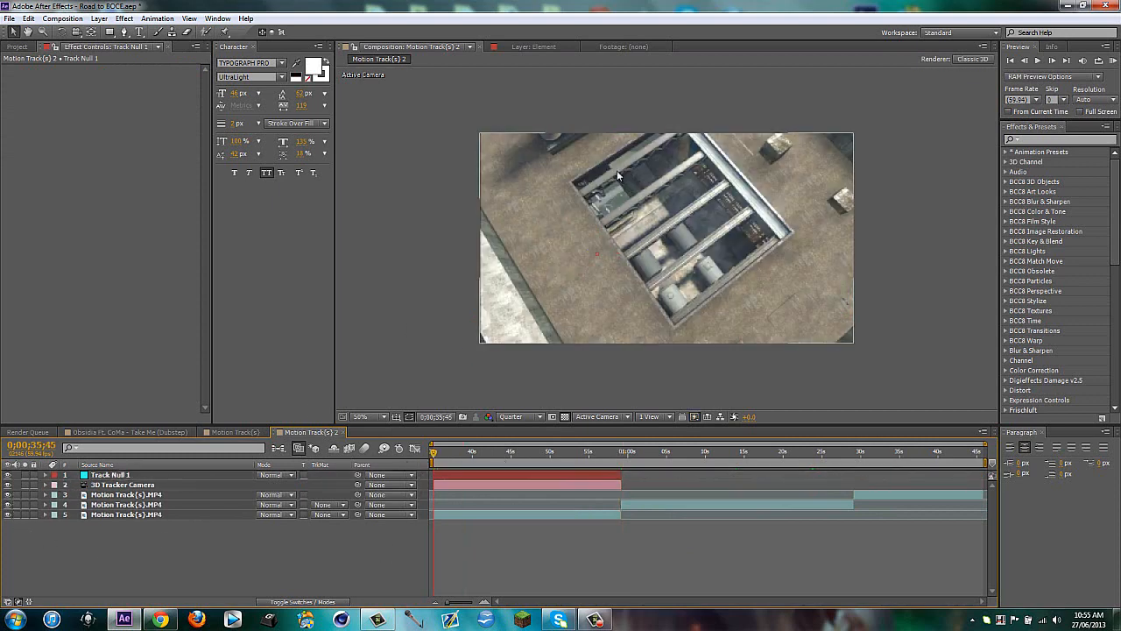
Adjust the track null's X and Y position so it sits over the middle of the roof opening
{"action": "left_click", "coordinate": [151, 476]}
{"action": "key", "text": "p"}
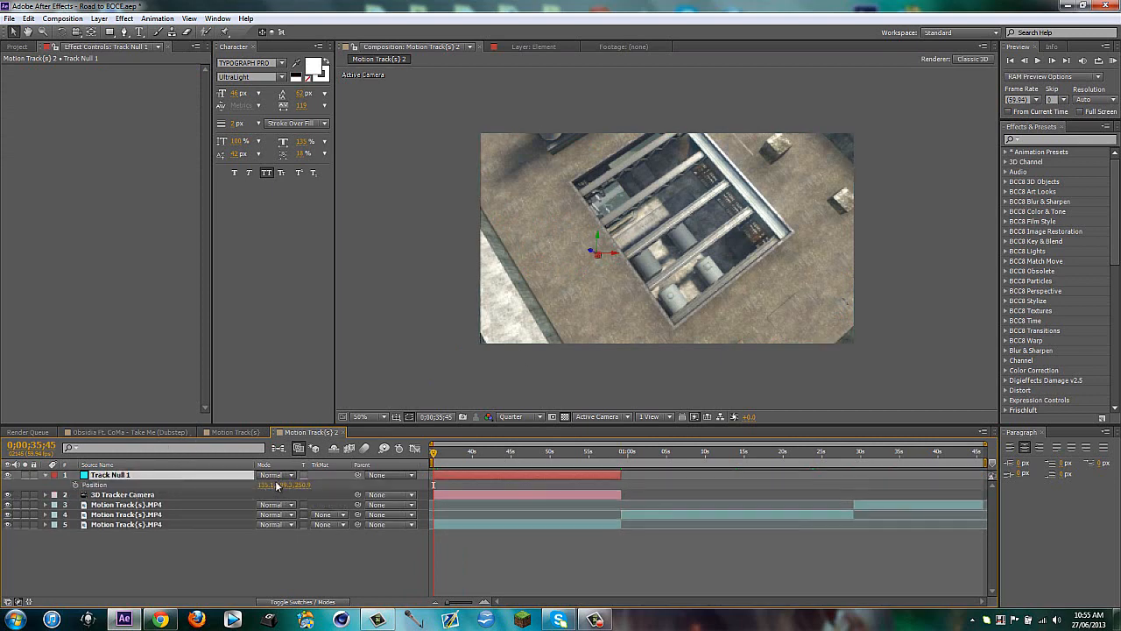
{"action": "left_click_drag", "start_coordinate": [272, 484], "coordinate": [517, 475]}
{"action": "left_click_drag", "start_coordinate": [279, 484], "coordinate": [280, 574]}
{"action": "left_click", "coordinate": [280, 575]}
{"action": "scroll", "coordinate": [672, 241], "scroll_direction": "up", "scroll_amount": 2}
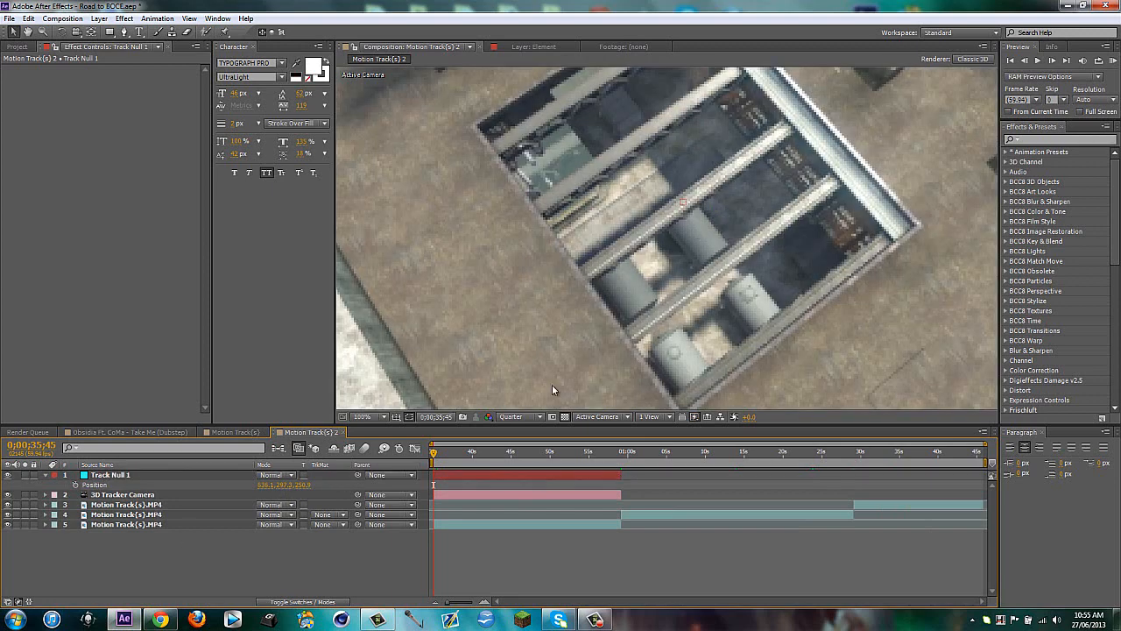
{"action": "left_click_drag", "start_coordinate": [440, 464], "coordinate": [391, 460]}
{"action": "key", "text": "p"}
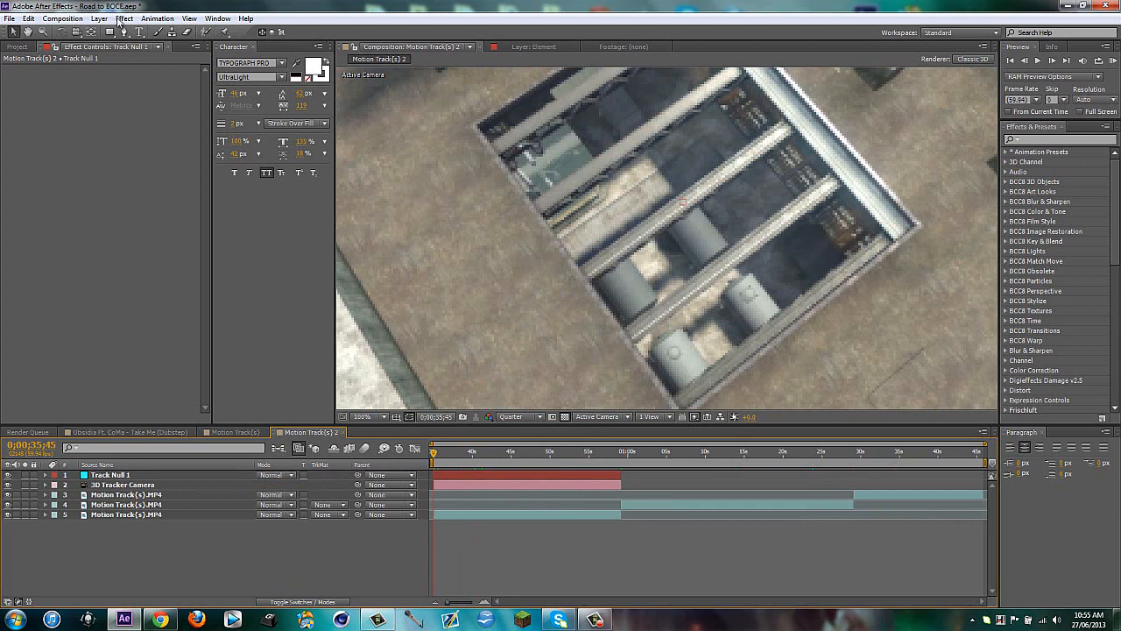
Add a text layer reading "ENTITLED" and place it across the roof opening
{"action": "left_click", "coordinate": [138, 32]}
{"action": "left_click", "coordinate": [627, 276]}
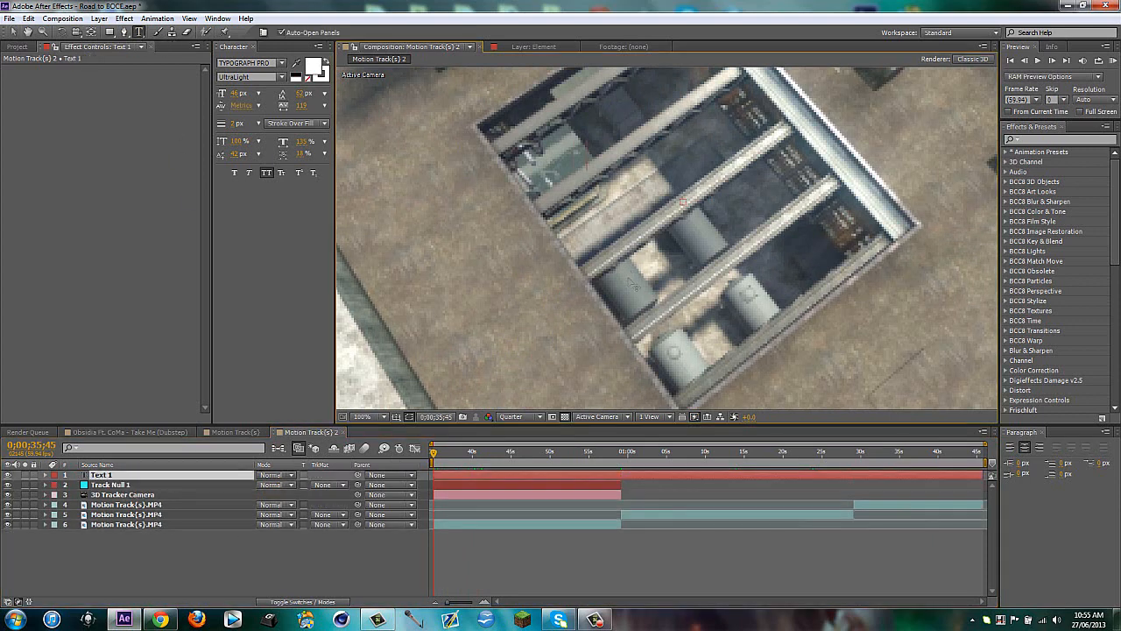
{"action": "type", "text": "ENTITLE"}
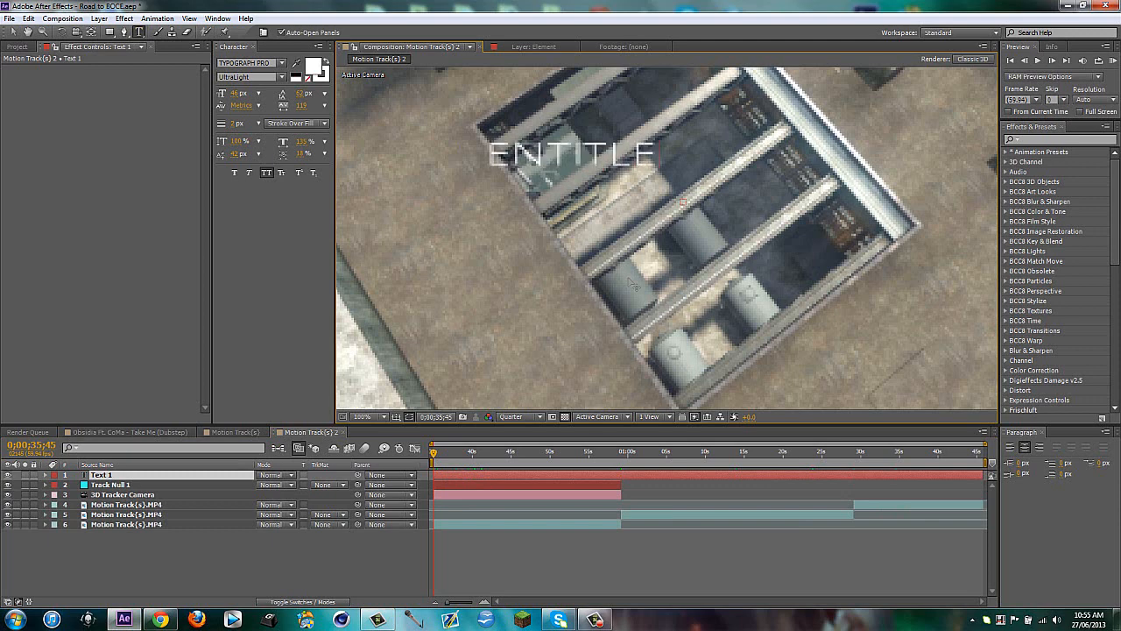
{"action": "type", "text": "D"}
{"action": "left_click_drag", "start_coordinate": [635, 239], "coordinate": [662, 314]}
Check the font of the "a boce contest entry" text layer in Motion Track(s), and return to Motion Track(s) 2
{"action": "left_click", "coordinate": [246, 432]}
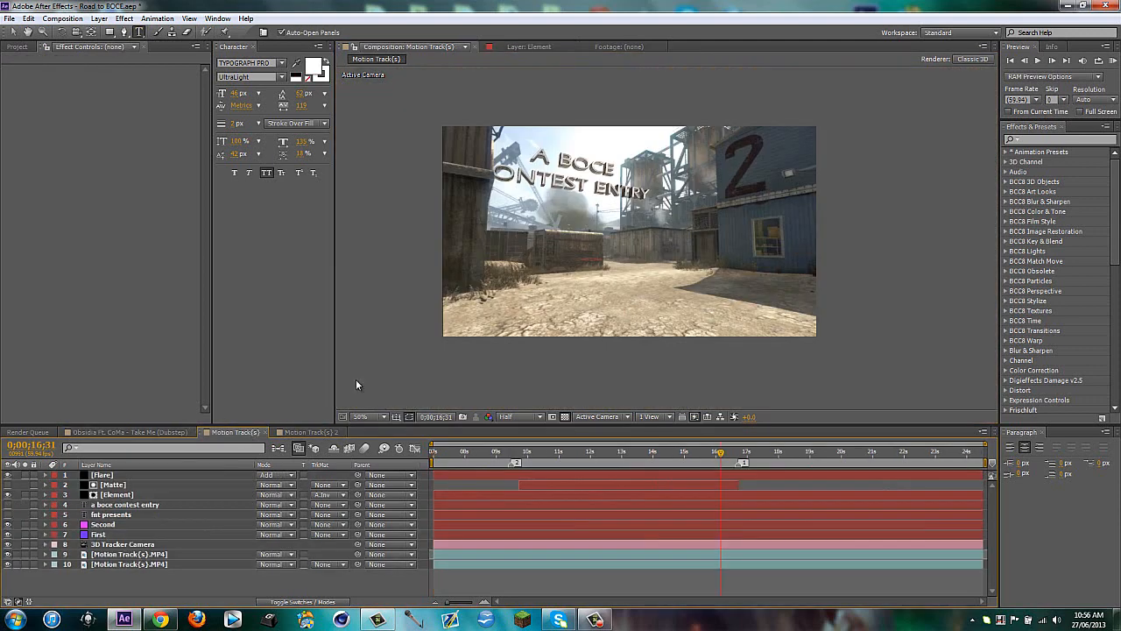
{"action": "left_click", "coordinate": [132, 508]}
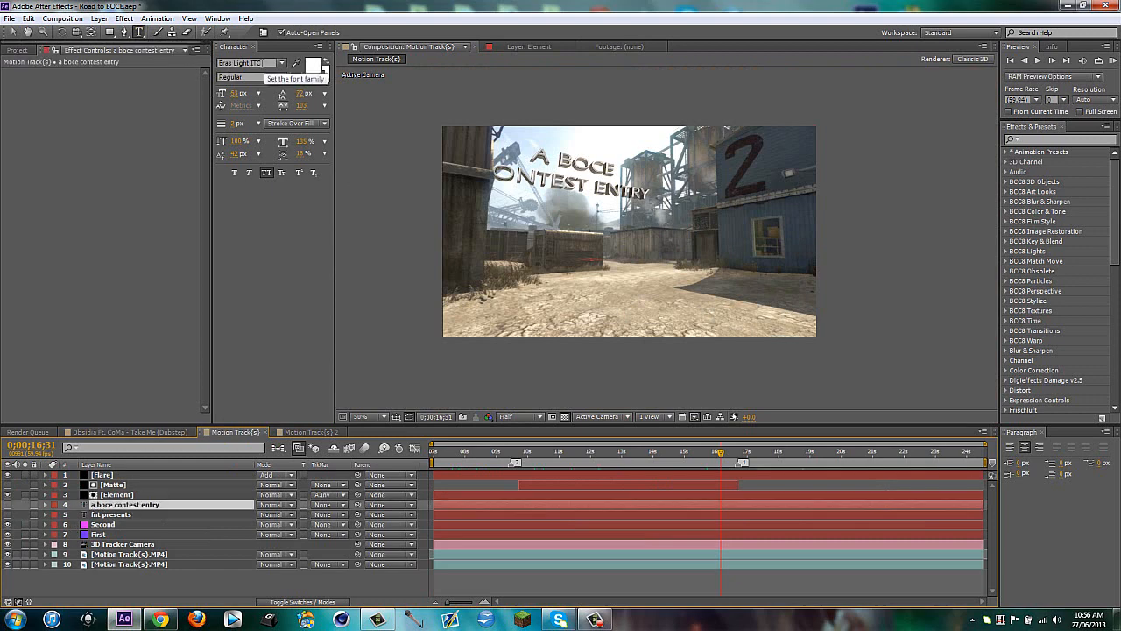
{"action": "left_click", "coordinate": [305, 432]}
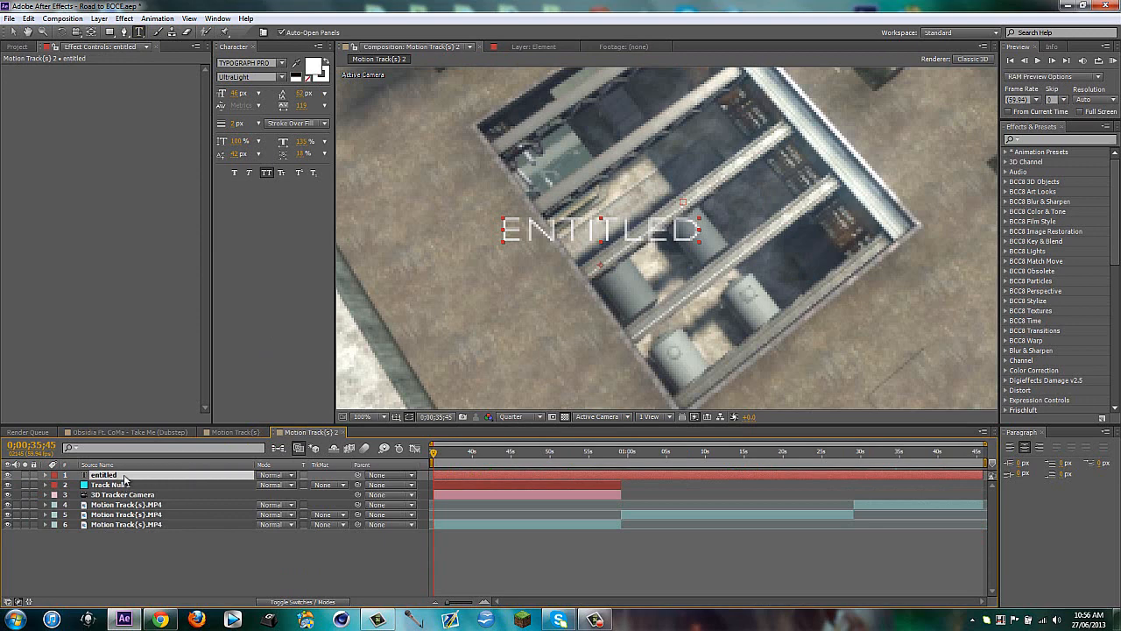
Set the font of the "ENTITLED" text layer to Eras Light ITC
{"action": "double_click", "coordinate": [123, 474]}
{"action": "left_click", "coordinate": [272, 62]}
{"action": "type", "text": "eras"}
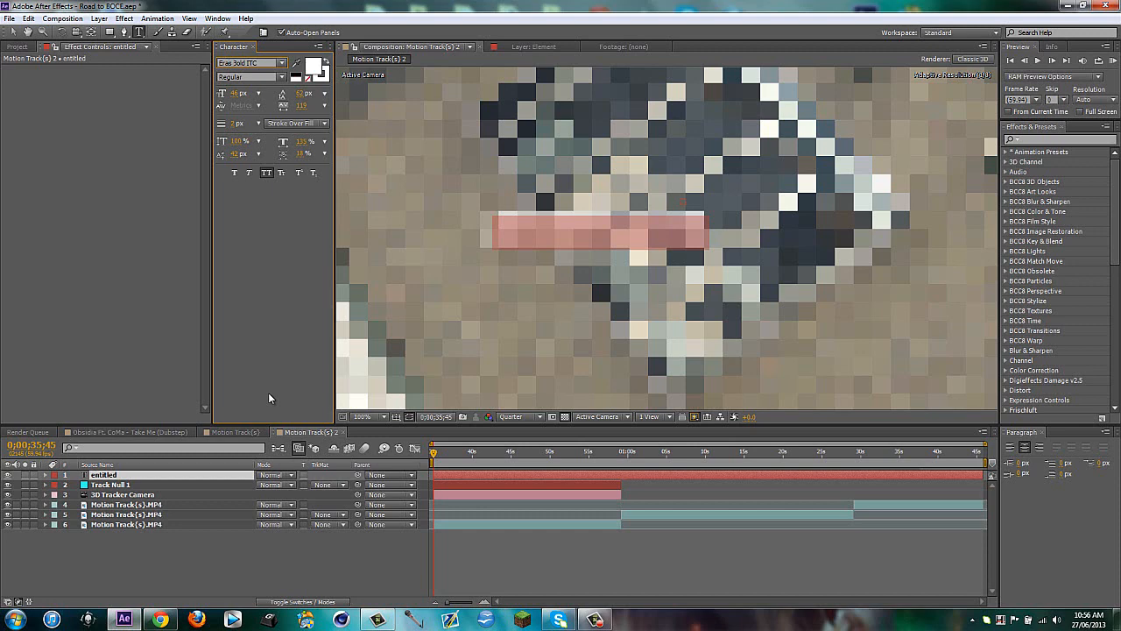
{"action": "type", "text": " l"}
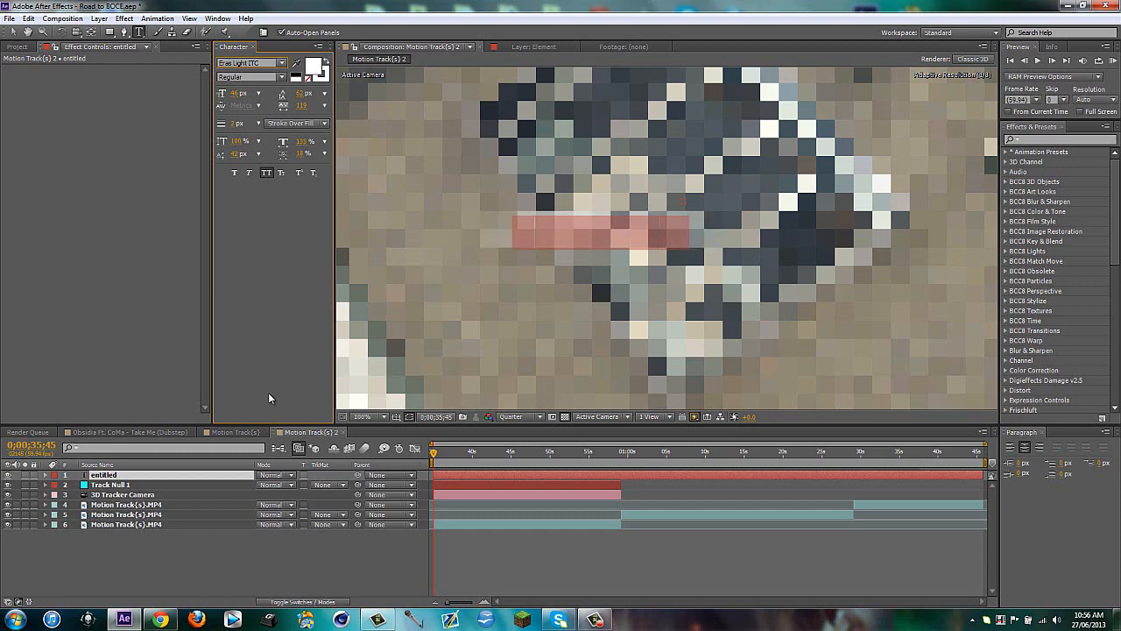
{"action": "left_click", "coordinate": [361, 534]}
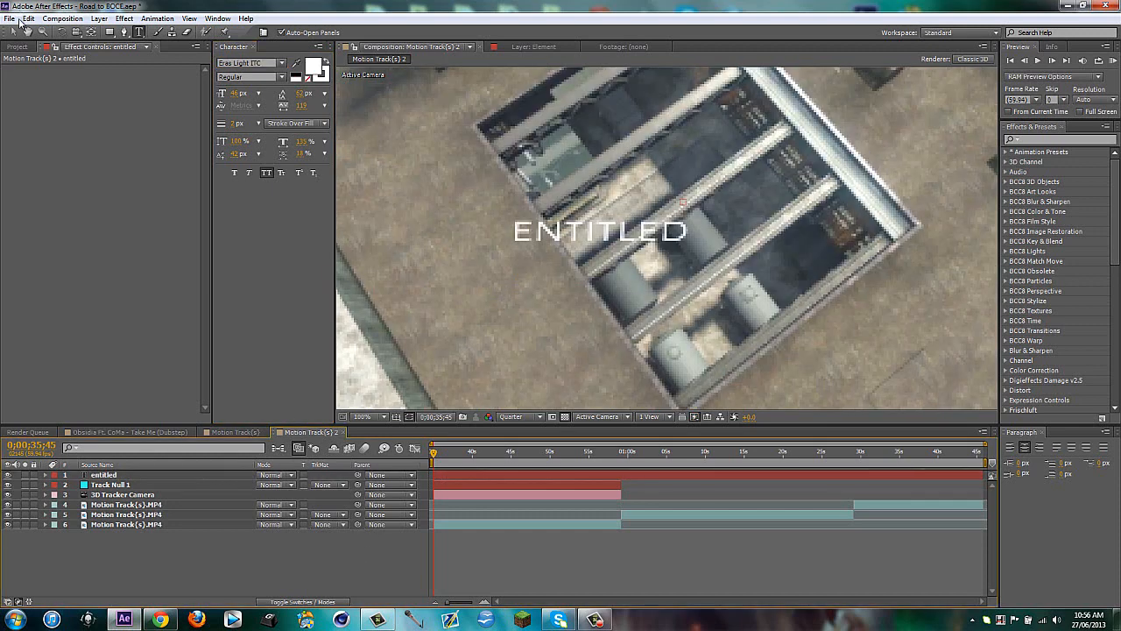
{"action": "key", "text": "ctrl+alt+shift+t"}
{"action": "key", "text": "comma"}
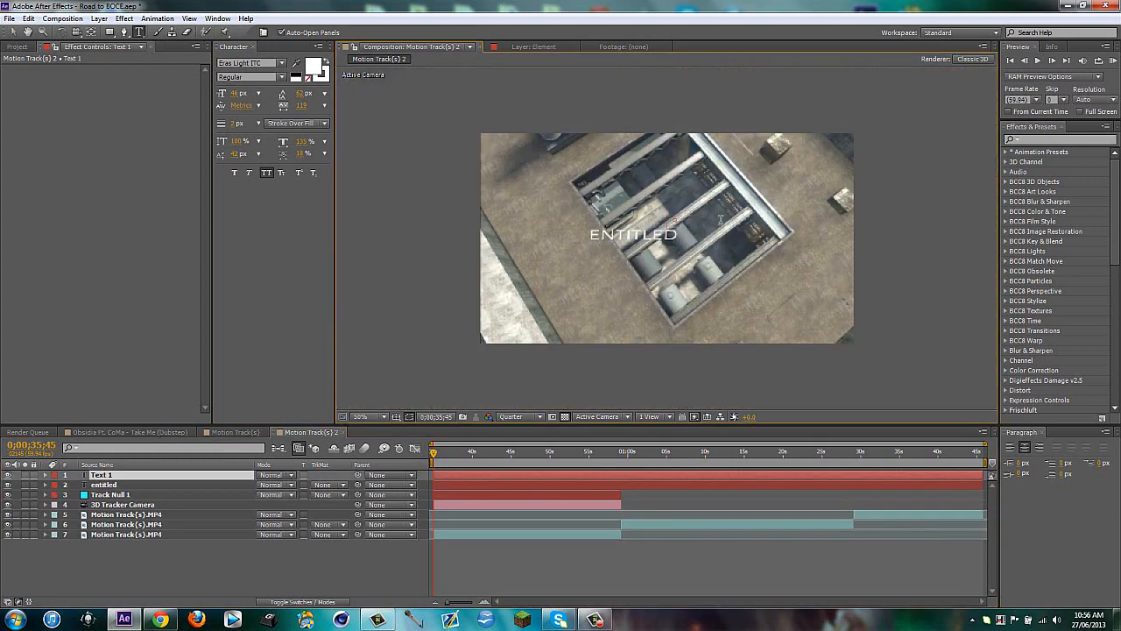
{"action": "left_click", "coordinate": [205, 565]}
{"action": "left_click", "coordinate": [112, 476]}
{"action": "key", "text": "Delete"}
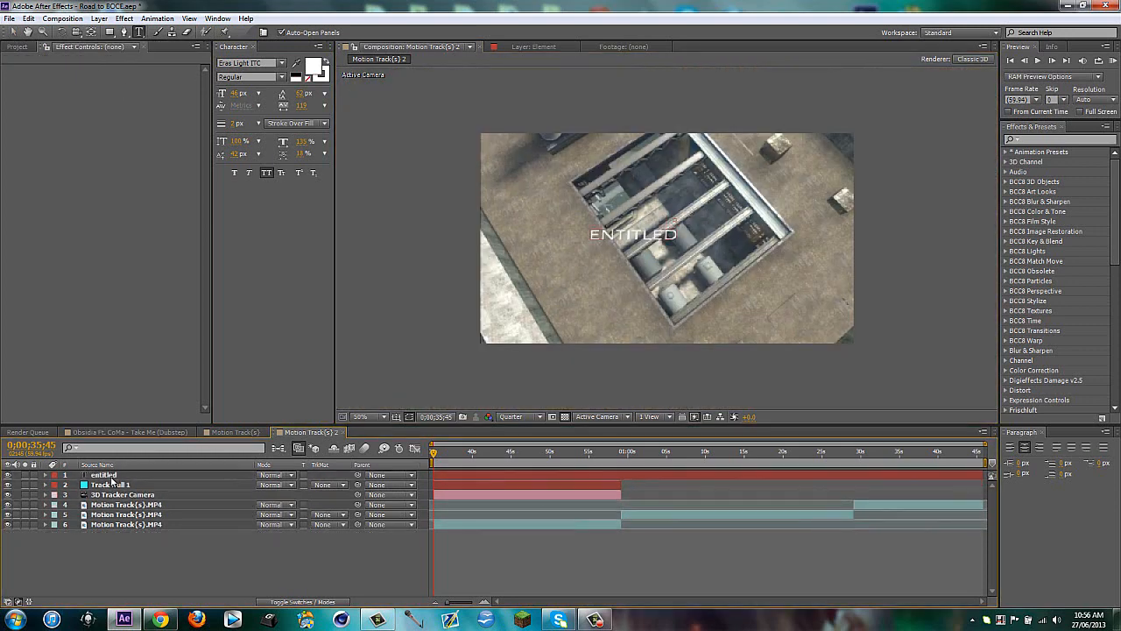
Trim the "entitled" text layer to end with the first shot at 0;00;59;56
{"action": "left_click", "coordinate": [111, 475]}
{"action": "left_click", "coordinate": [561, 495]}
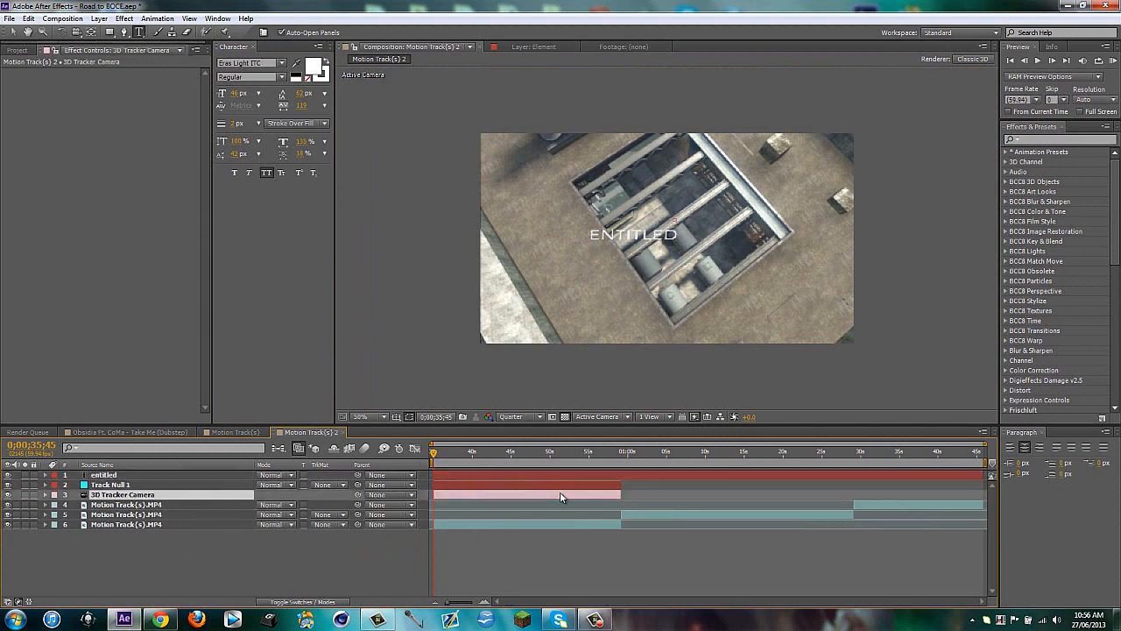
{"action": "key", "text": "o"}
{"action": "left_click", "coordinate": [644, 474]}
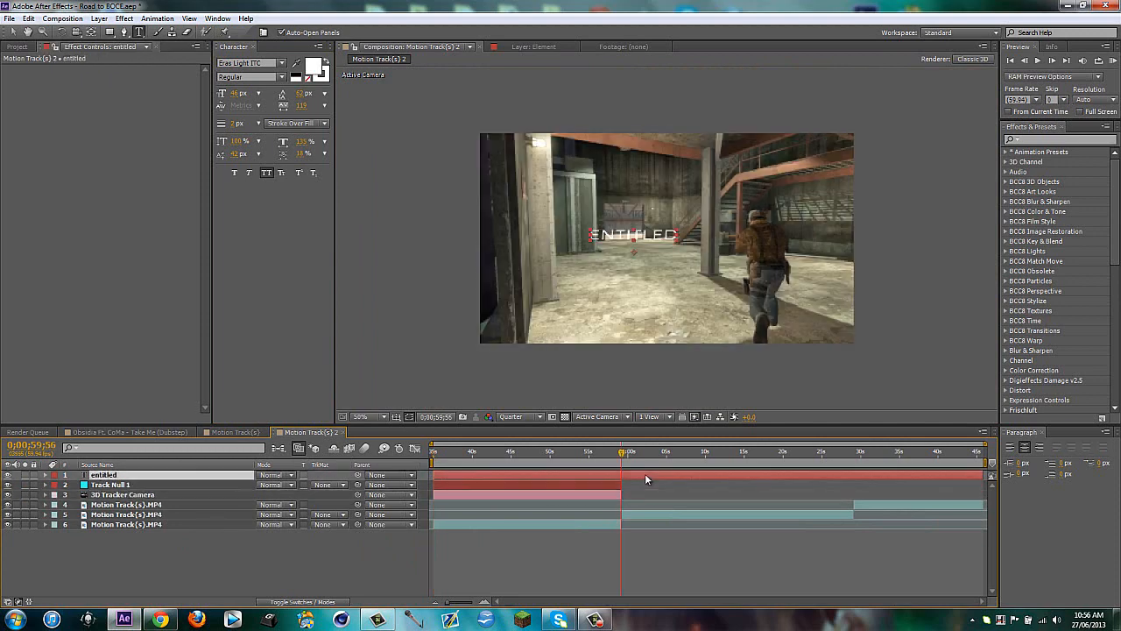
{"action": "key", "text": "alt+bracketright"}
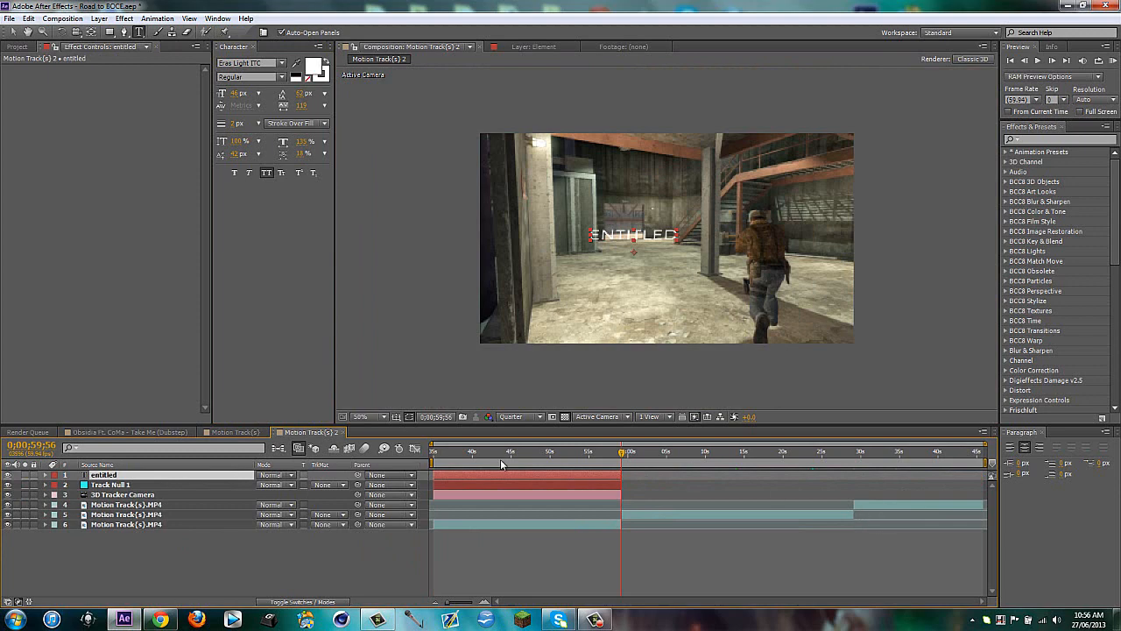
Return to the composition's start and hide the "entitled" text layer
{"action": "left_click", "coordinate": [431, 458]}
{"action": "left_click", "coordinate": [347, 543]}
{"action": "left_click", "coordinate": [7, 475]}
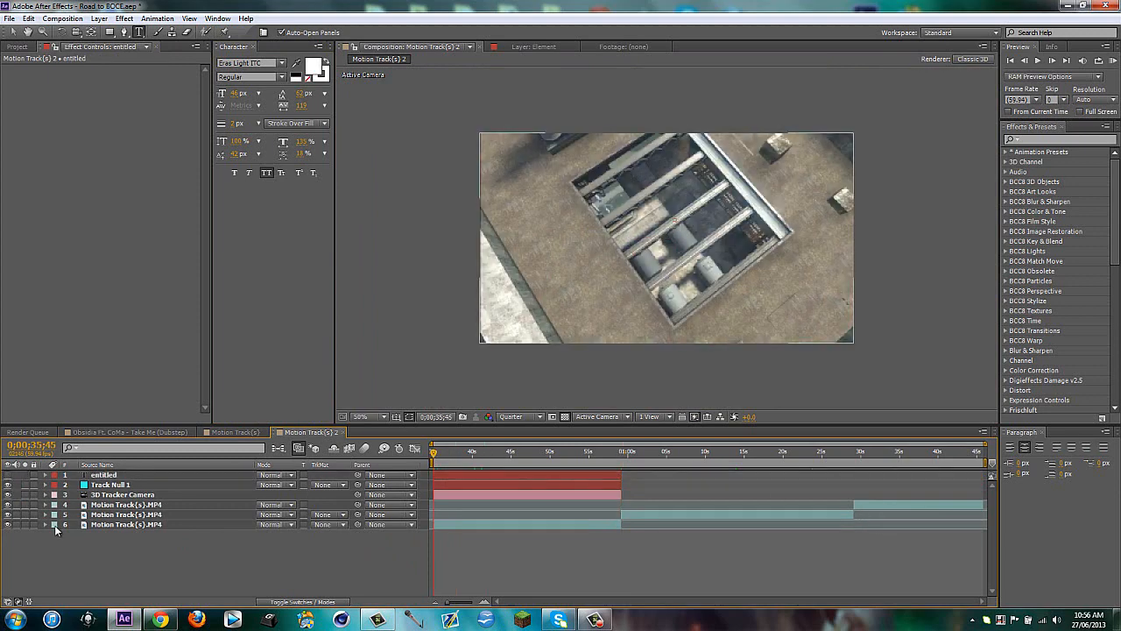
Create a new solid named "Element" and apply the Video Copilot Element effect to it
{"action": "key", "text": "ctrl+y"}
{"action": "type", "text": "Element"}
{"action": "key", "text": "Return"}
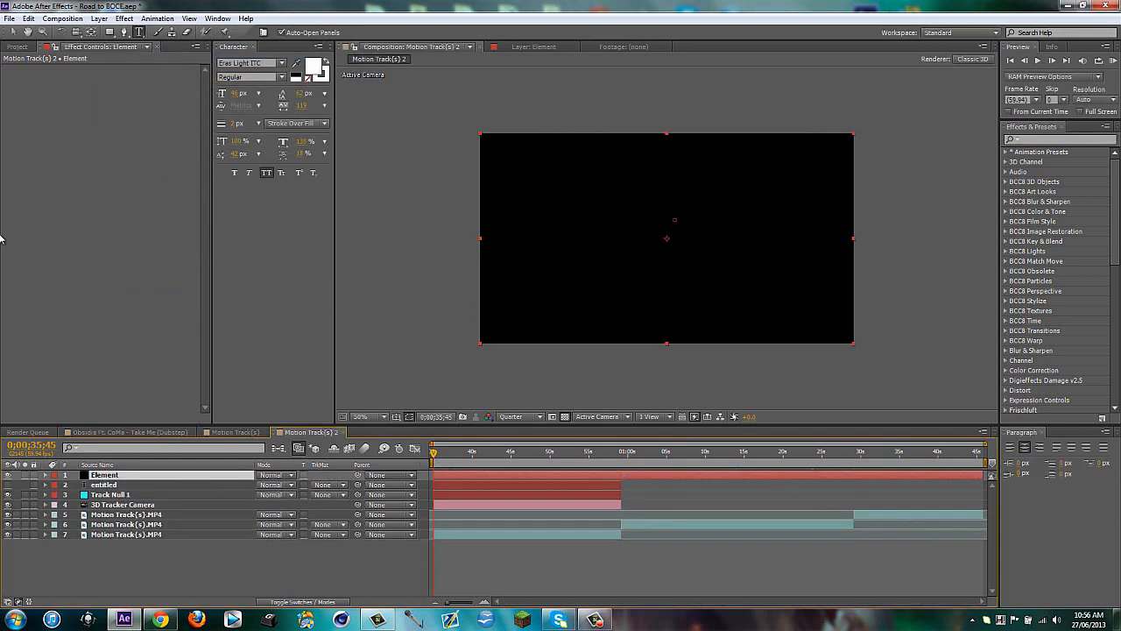
{"action": "left_click", "coordinate": [123, 18]}
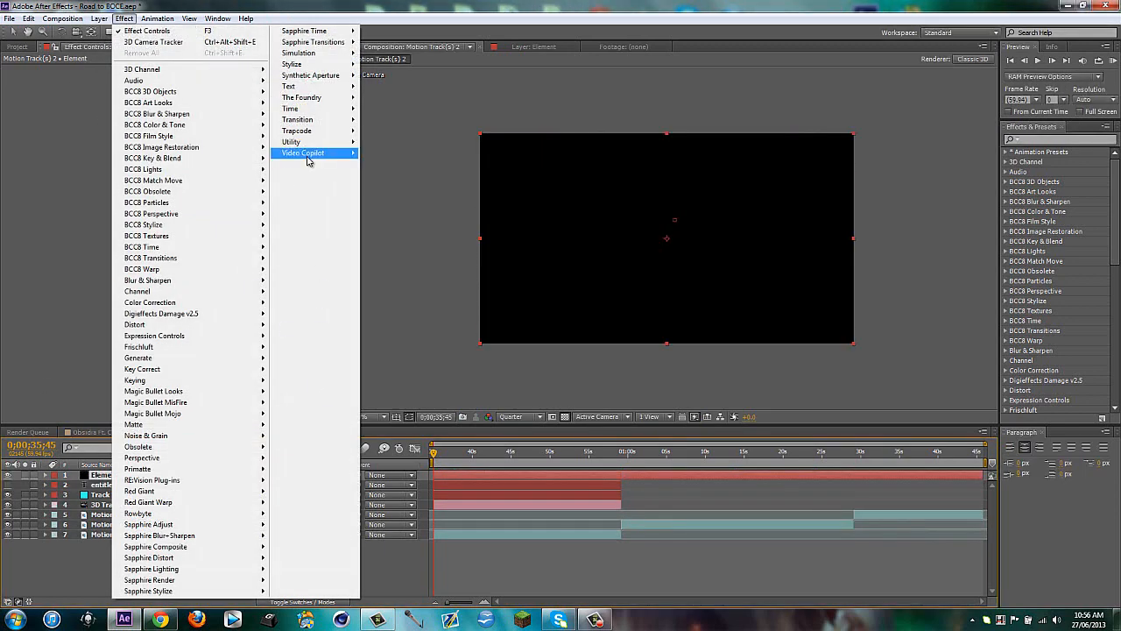
{"action": "mouse_move", "coordinate": [308, 156]}
{"action": "left_click", "coordinate": [381, 153]}
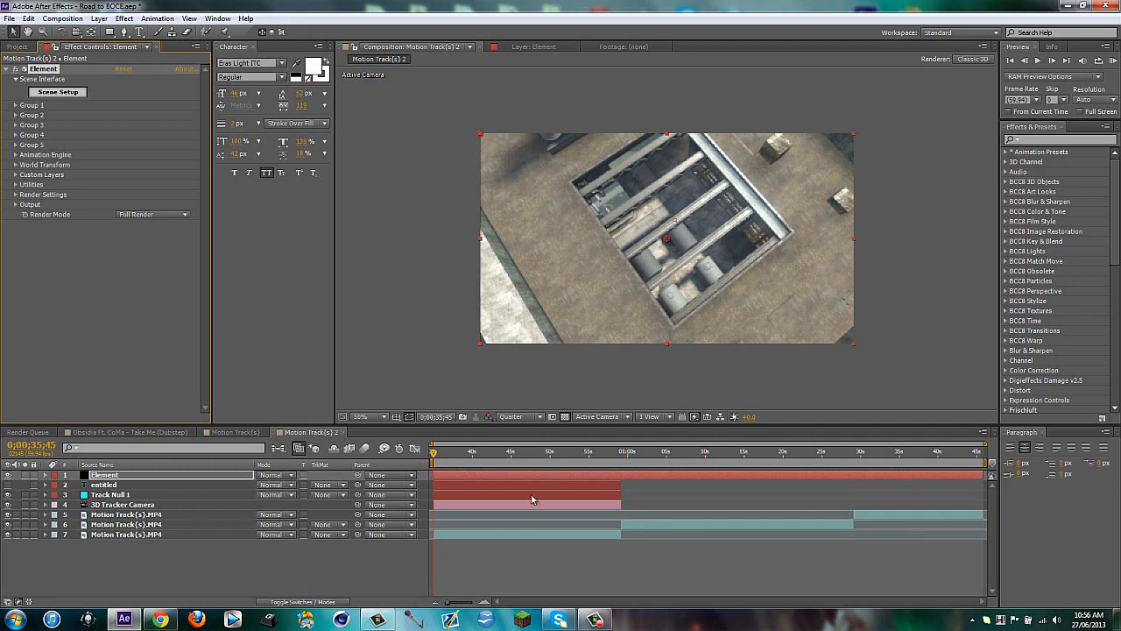
Trim the Element solid to end at 0;00;59;56, return to the start, and reveal the effect's Custom Layers settings
{"action": "left_click", "coordinate": [623, 454]}
{"action": "key", "text": "alt+bracketright"}
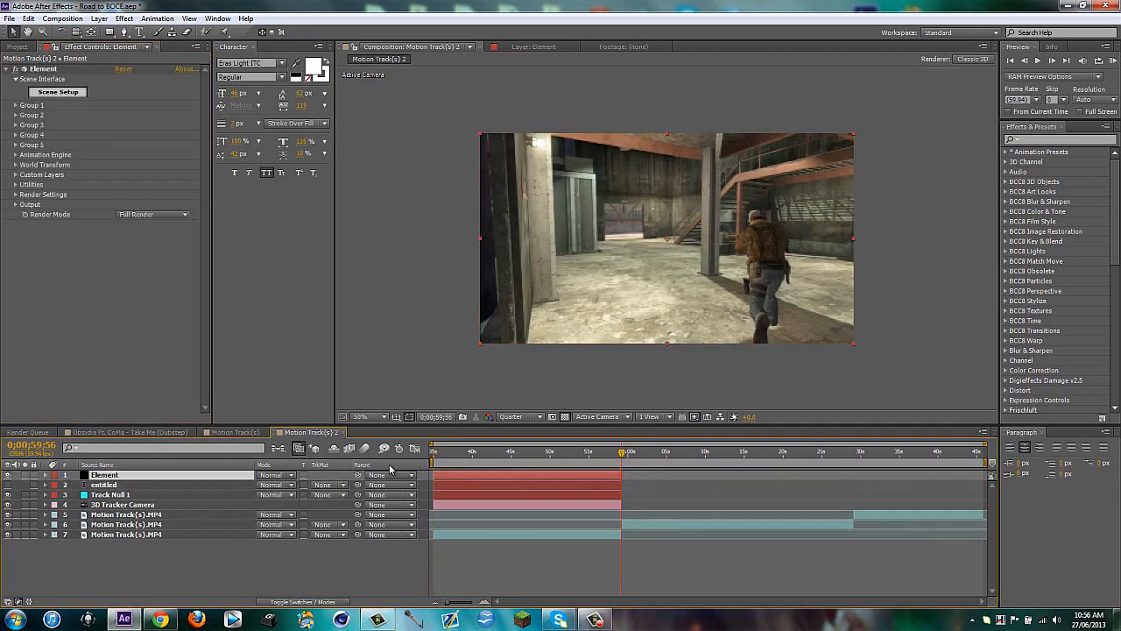
{"action": "key", "text": "Home"}
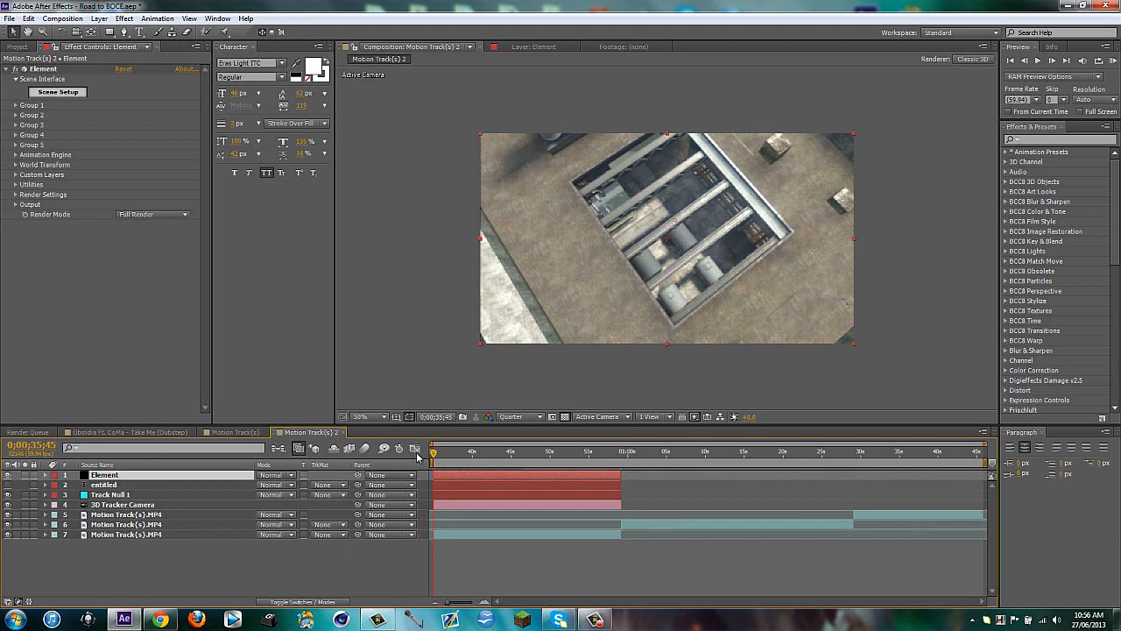
{"action": "left_click", "coordinate": [15, 174]}
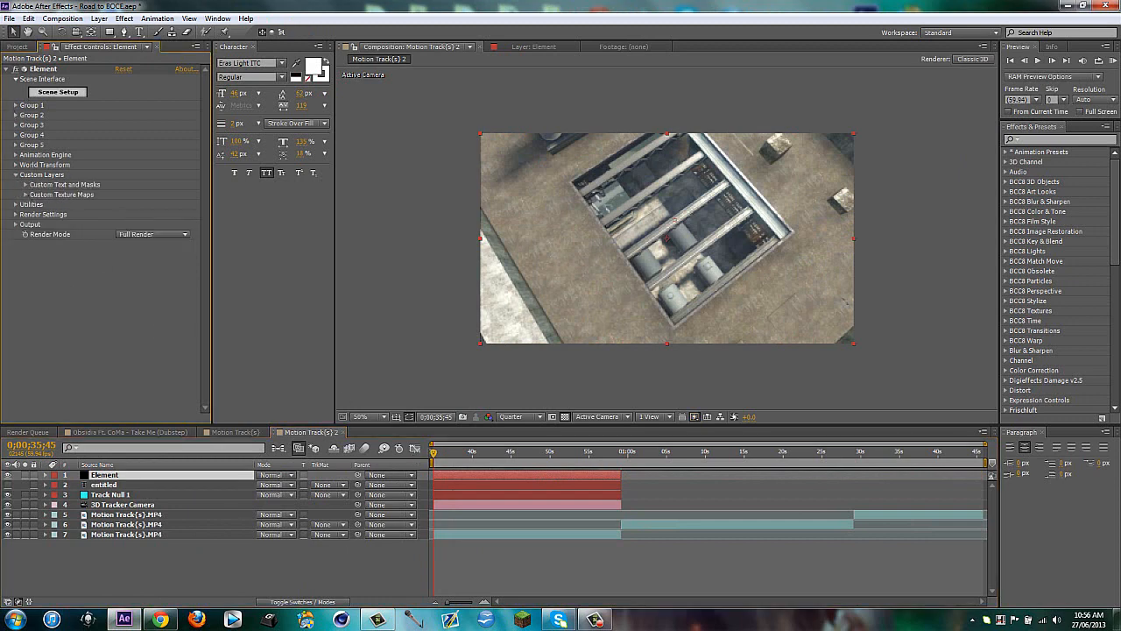
Duplicate the first shot's Motion Track(s).MP4 layer and remove the 3D Camera Tracker effect from the bottom copy
{"action": "left_click", "coordinate": [520, 535]}
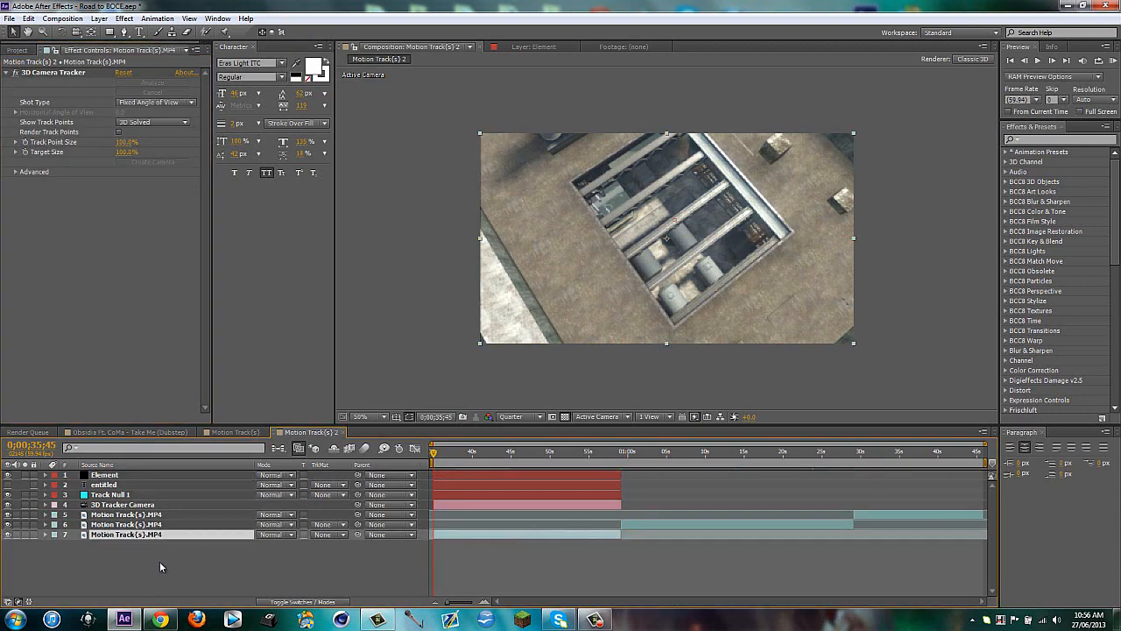
{"action": "key", "text": "ctrl+d"}
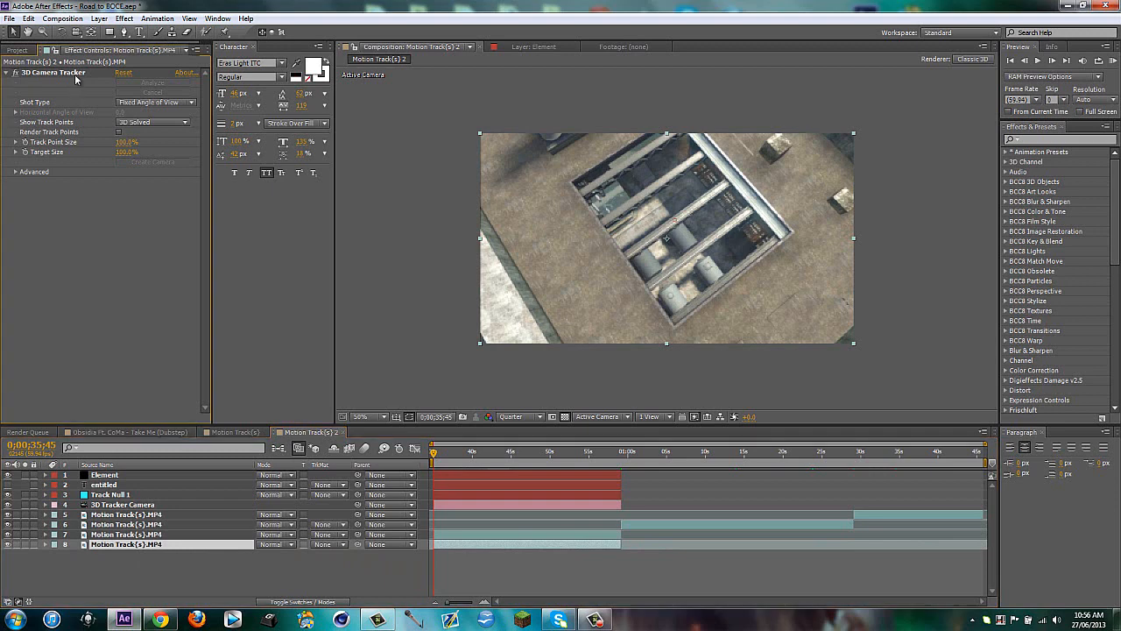
{"action": "left_click", "coordinate": [78, 73]}
{"action": "key", "text": "Delete"}
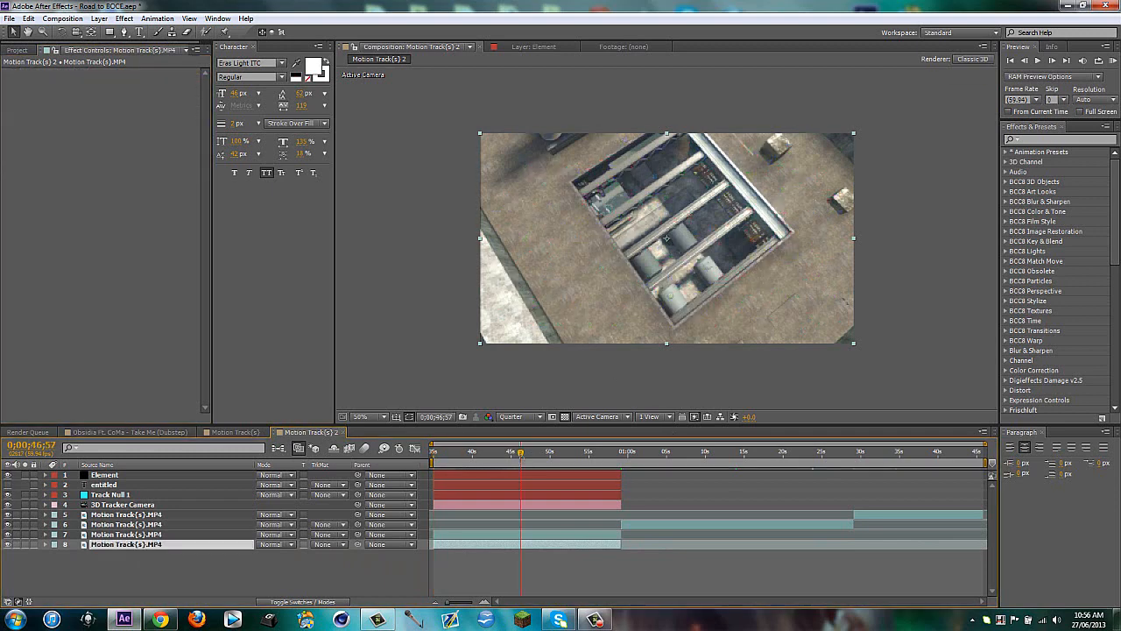
Freeze the bottom Motion Track(s).MP4 copy on its frame at 0;00;46;57
{"action": "left_click", "coordinate": [521, 456]}
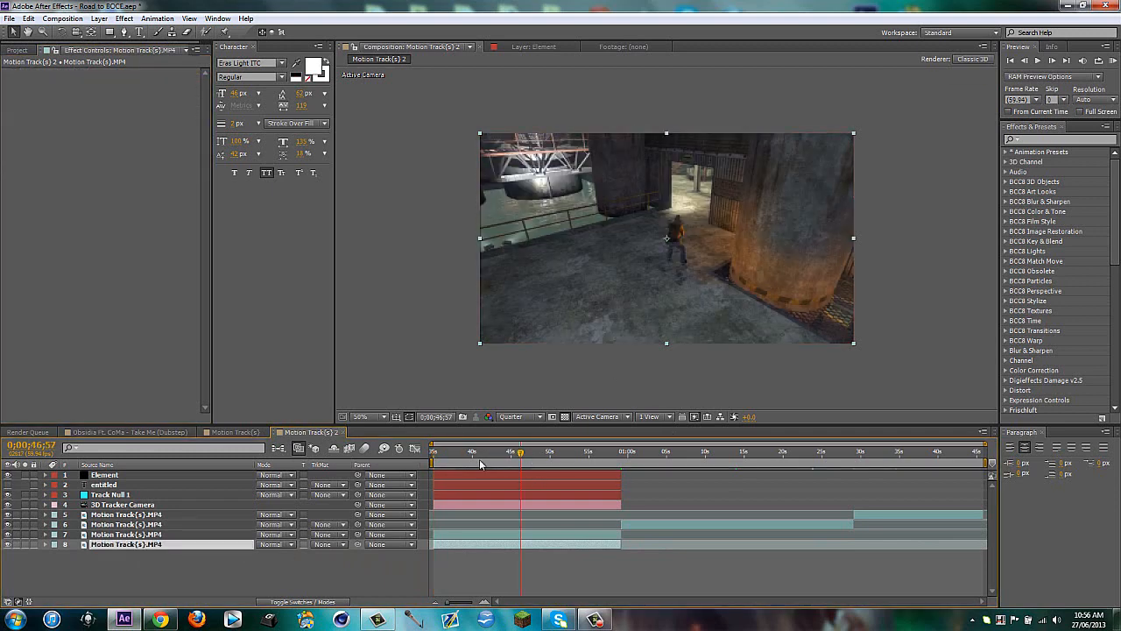
{"action": "right_click", "coordinate": [145, 549]}
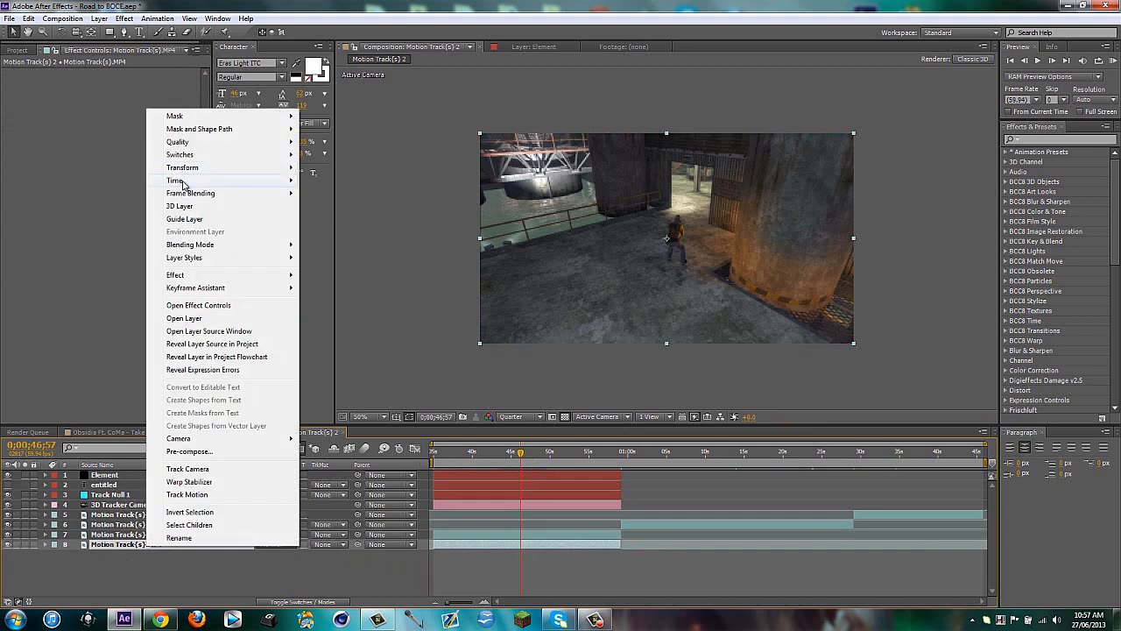
{"action": "mouse_move", "coordinate": [188, 180]}
{"action": "left_click", "coordinate": [339, 219]}
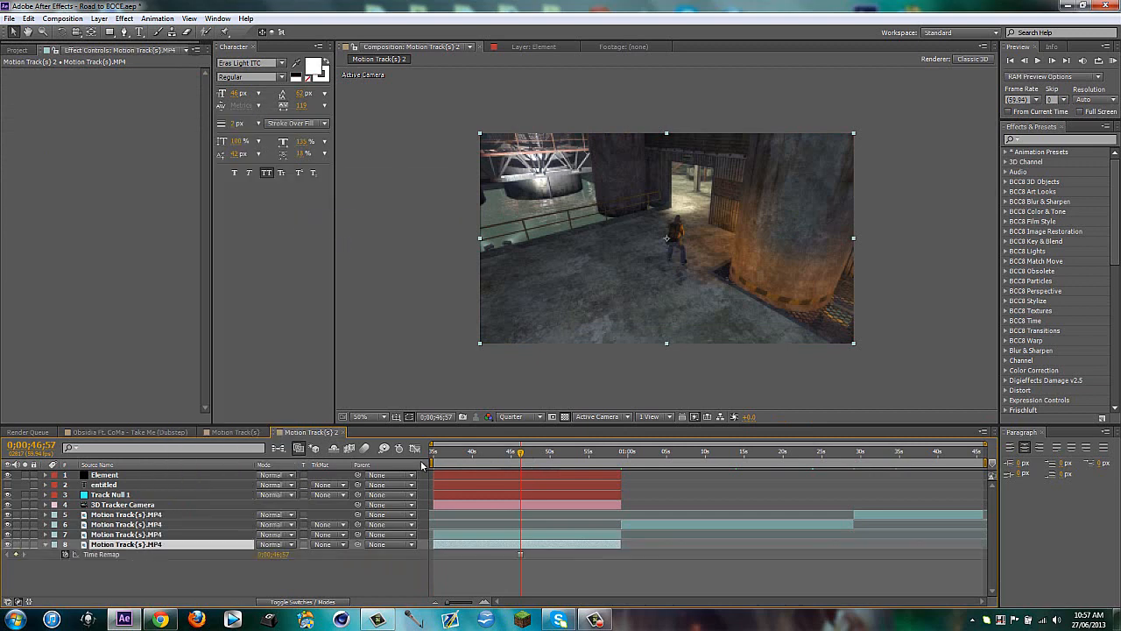
{"action": "left_click", "coordinate": [286, 569]}
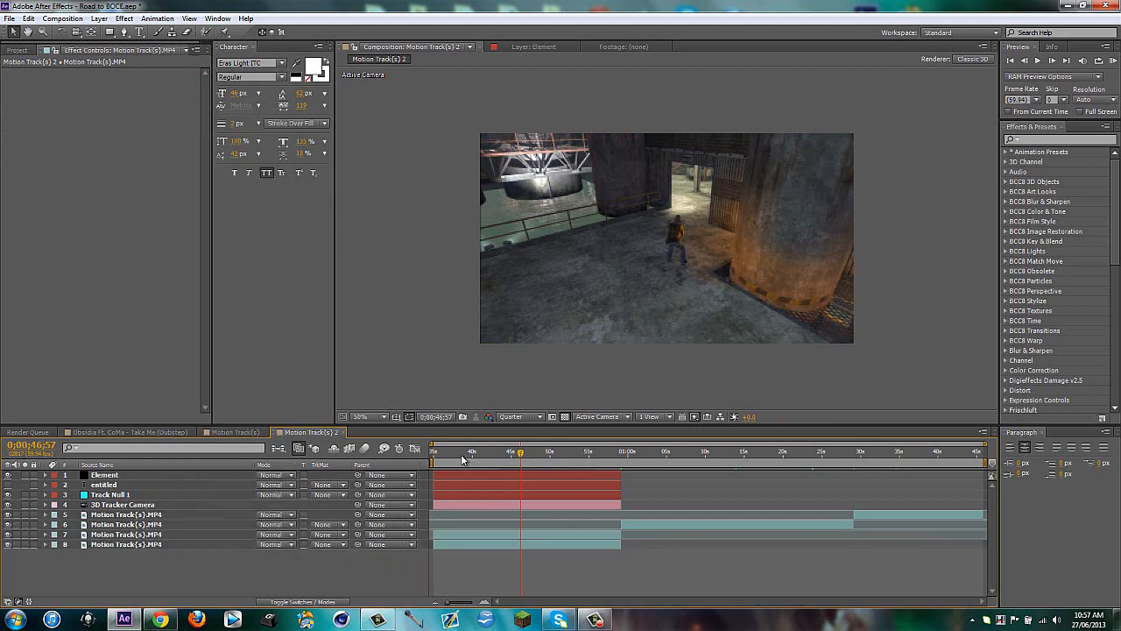
Back near the start at 0;00;35;50, assign the frozen Motion Track(s).MP4 layer to Layer 1 of Element's Custom Texture Maps
{"action": "left_click_drag", "start_coordinate": [464, 459], "coordinate": [432, 460]}
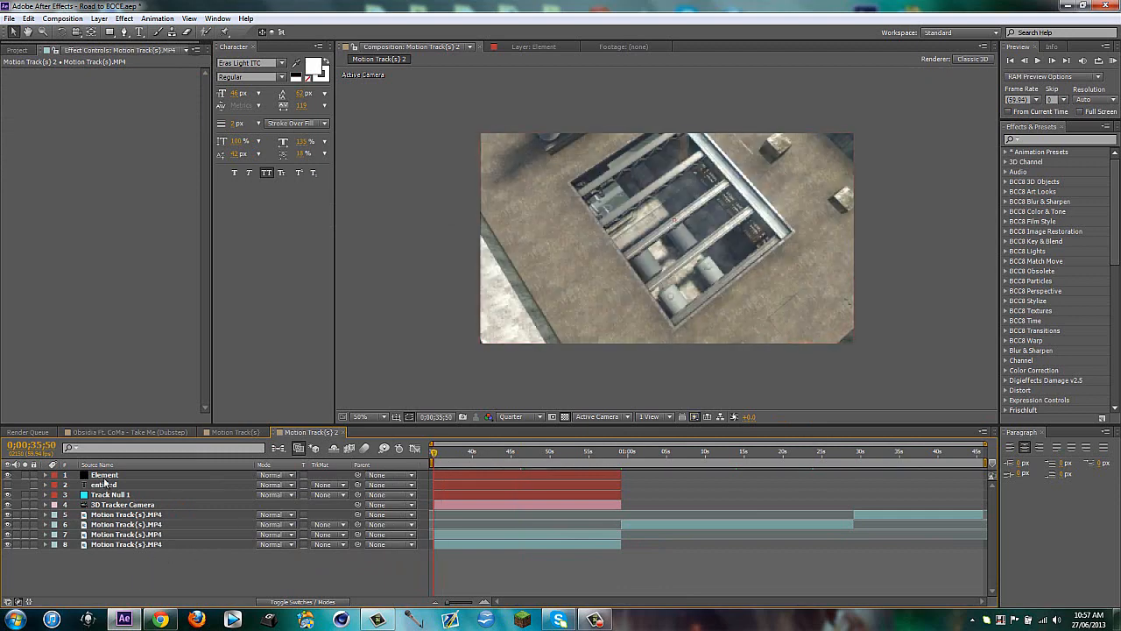
{"action": "left_click", "coordinate": [104, 477]}
{"action": "left_click", "coordinate": [27, 196]}
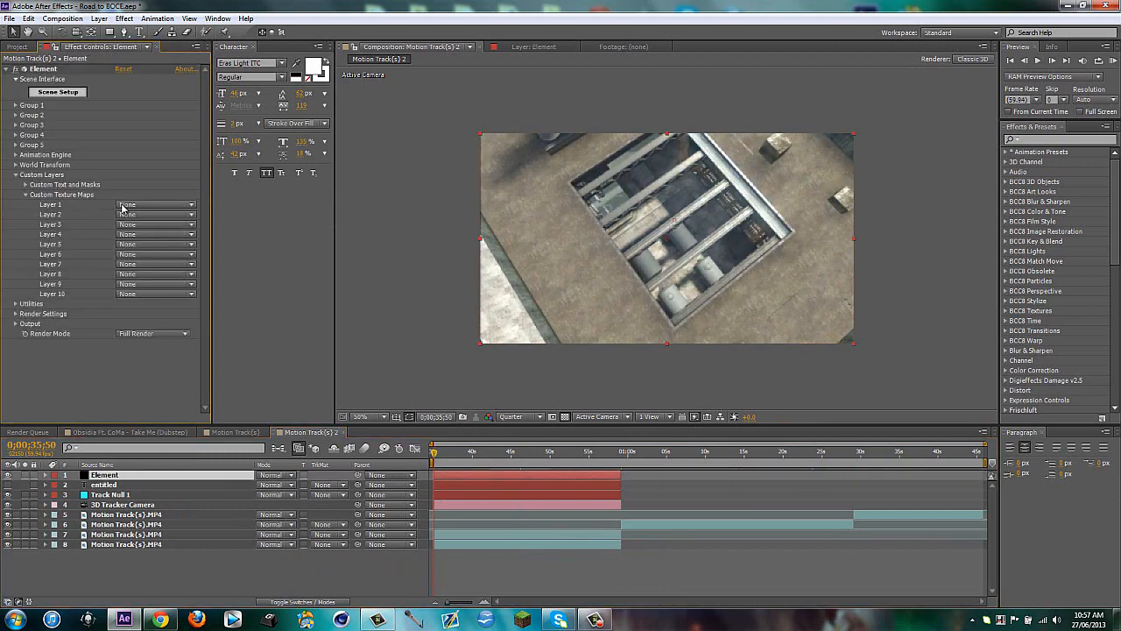
{"action": "left_click", "coordinate": [156, 204]}
{"action": "left_click", "coordinate": [180, 313]}
{"action": "left_click", "coordinate": [26, 195]}
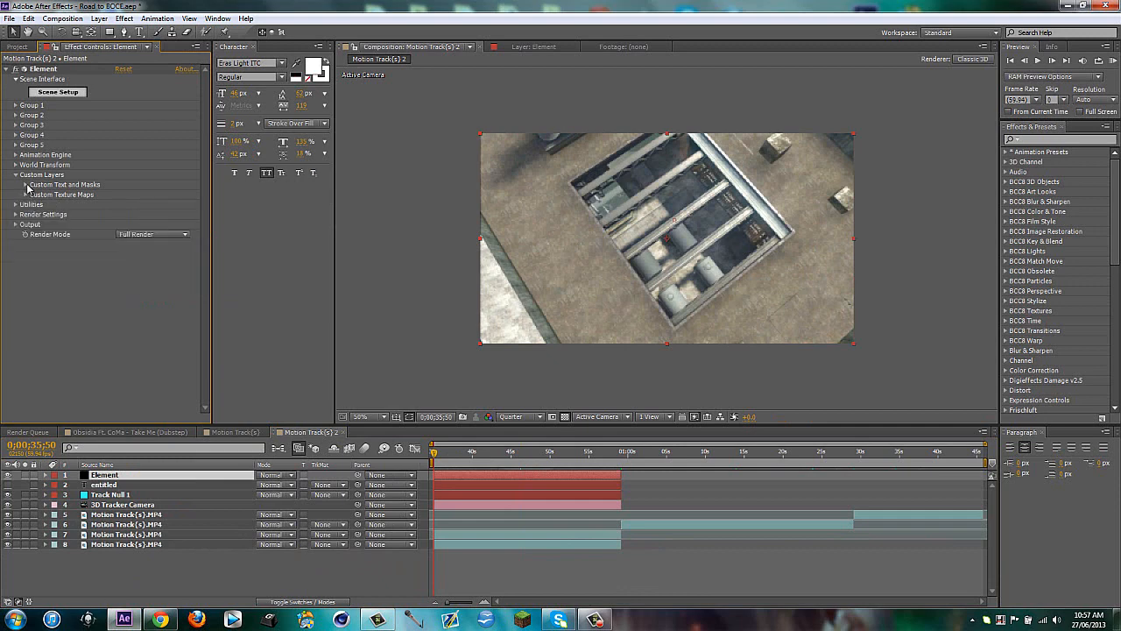
Assign the "entitled" text layer to Path Layer 1 of Element's Custom Text and Masks
{"action": "left_click", "coordinate": [26, 184]}
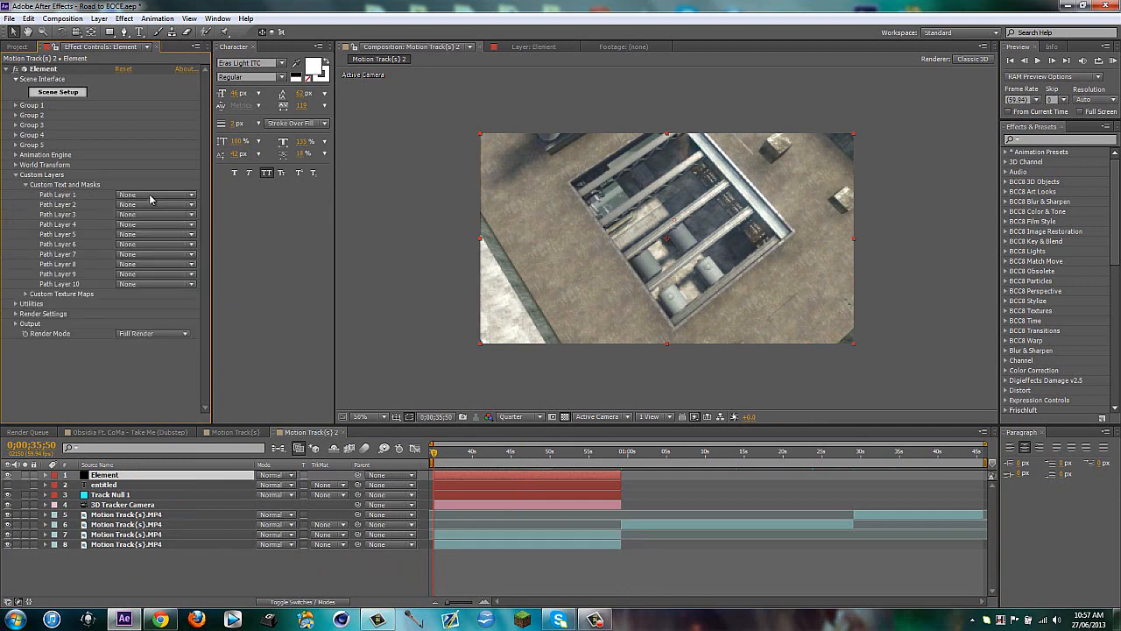
{"action": "left_click", "coordinate": [150, 200]}
{"action": "left_click", "coordinate": [163, 237]}
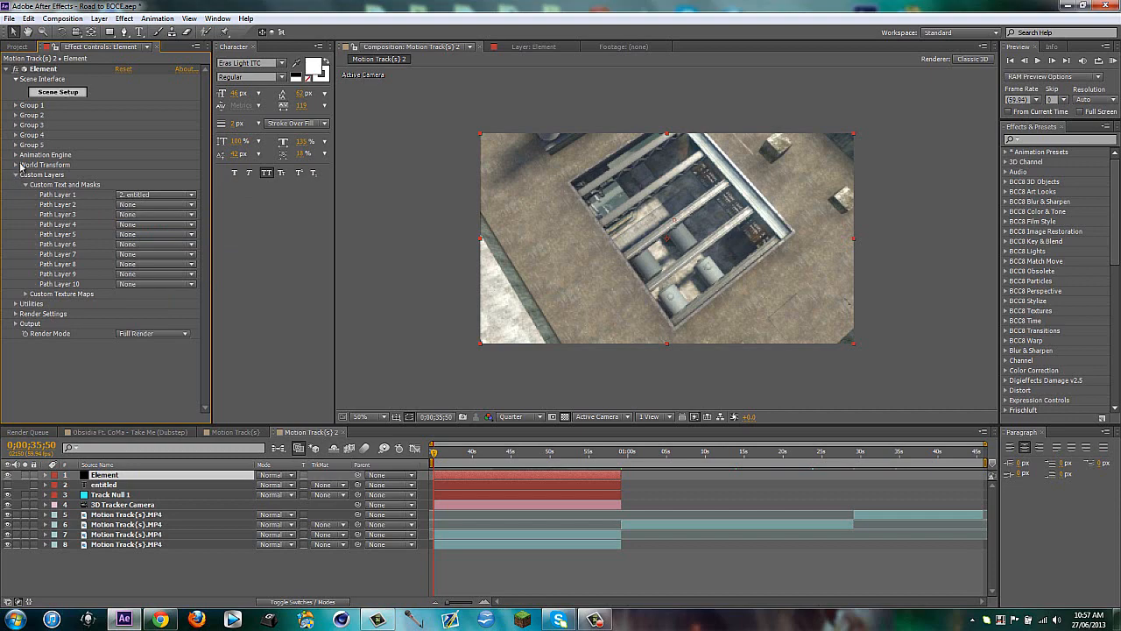
In Element's Scene Setup, extrude the text path and set the environment texture to Custom Layer 1 [Motion Track(s).MP4]
{"action": "left_click", "coordinate": [58, 92]}
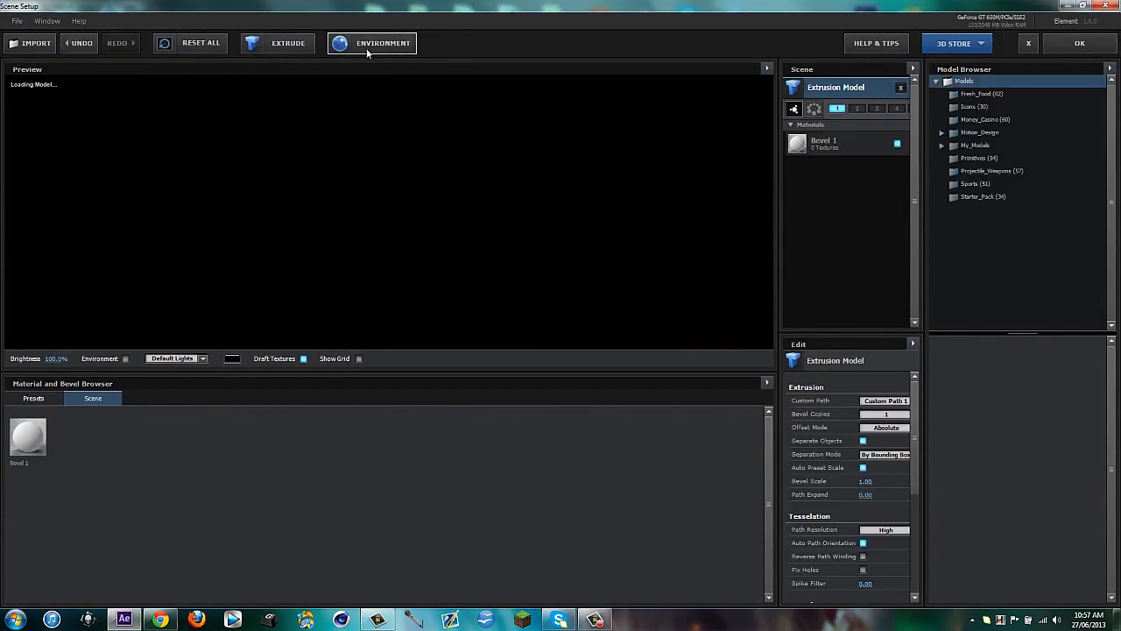
{"action": "left_click", "coordinate": [367, 52]}
{"action": "left_click", "coordinate": [574, 255]}
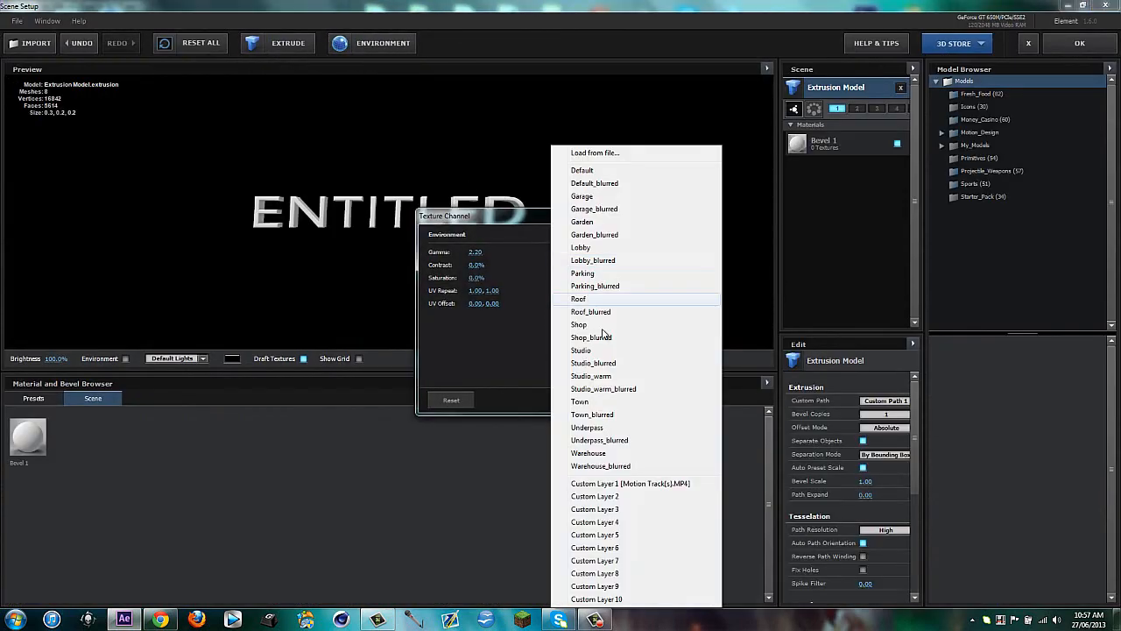
{"action": "left_click", "coordinate": [620, 482]}
{"action": "left_click", "coordinate": [674, 400]}
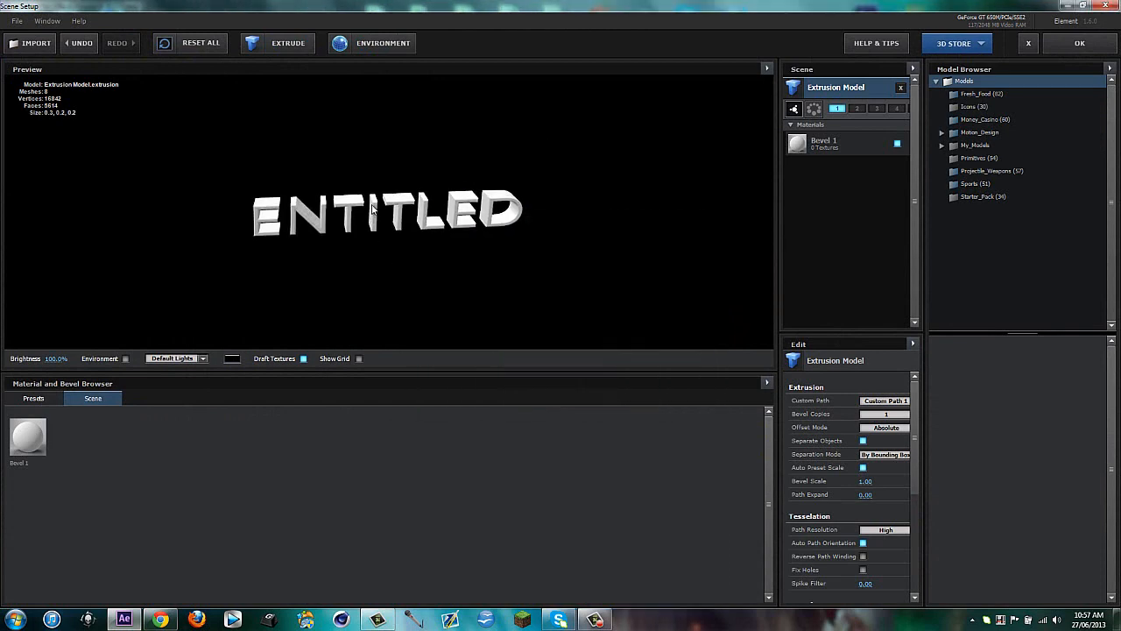
Apply the "Damn Son" bevel preset to the extruded "ENTITLED" text and accept the scene setup
{"action": "left_click", "coordinate": [34, 398]}
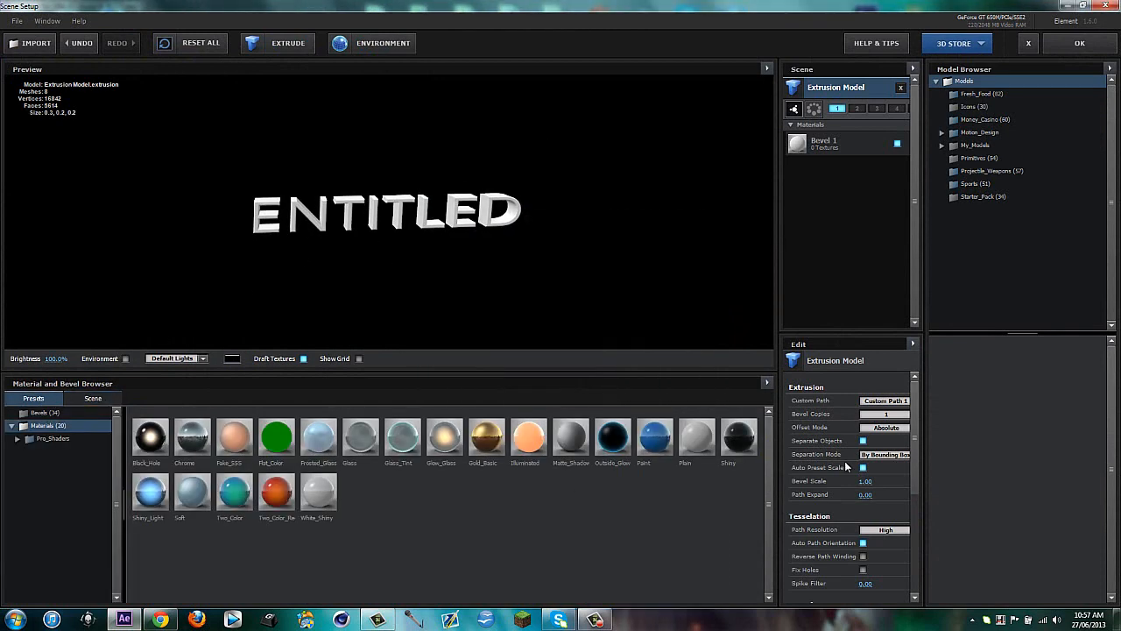
{"action": "left_click", "coordinate": [41, 413]}
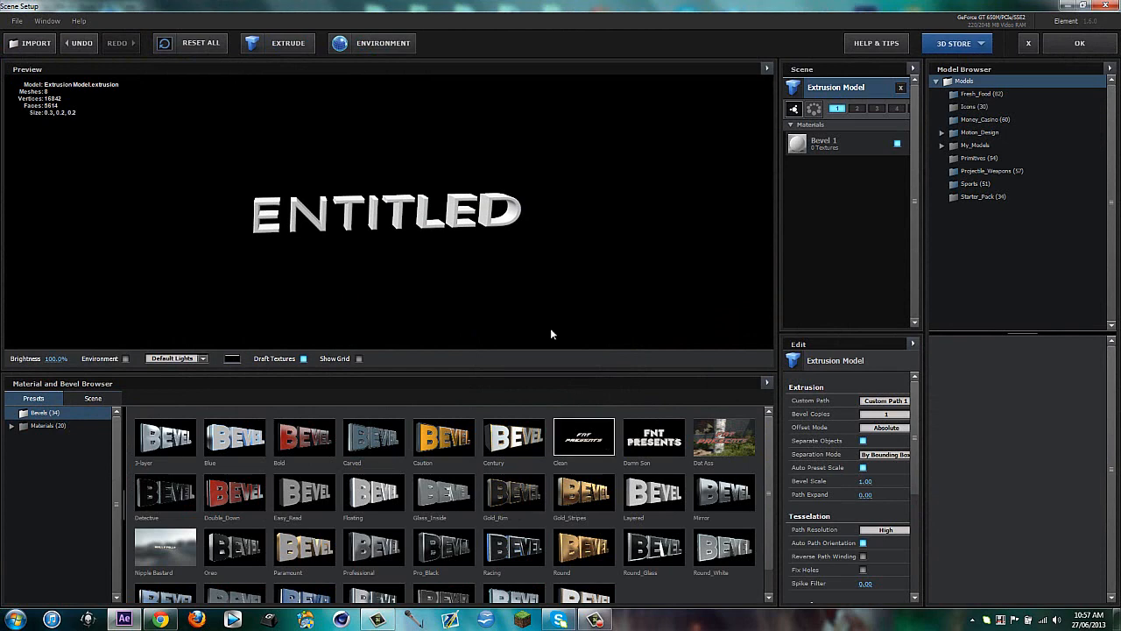
{"action": "left_click_drag", "start_coordinate": [521, 289], "coordinate": [365, 190]}
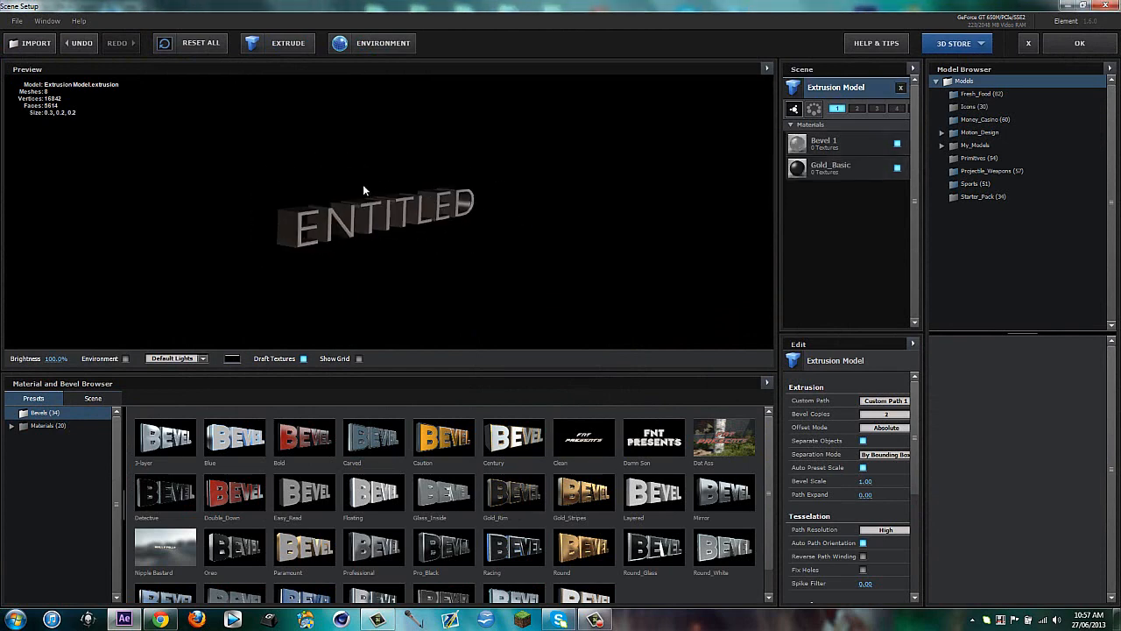
{"action": "left_click_drag", "start_coordinate": [653, 438], "coordinate": [435, 192]}
{"action": "scroll", "coordinate": [430, 212], "scroll_direction": "up", "scroll_amount": 3}
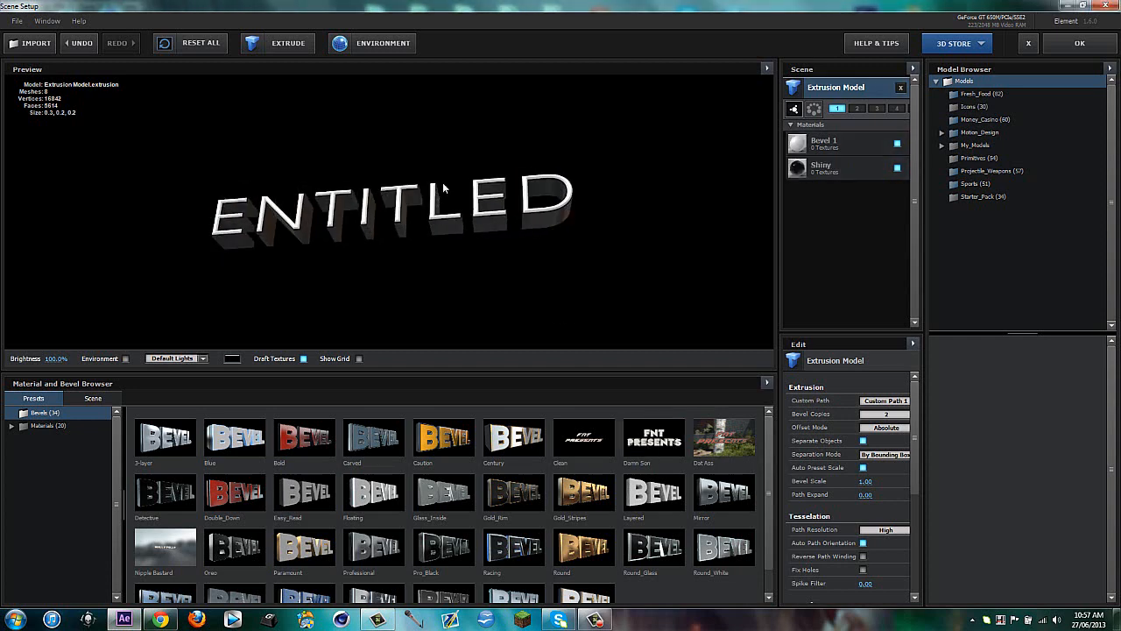
{"action": "left_click", "coordinate": [1073, 45]}
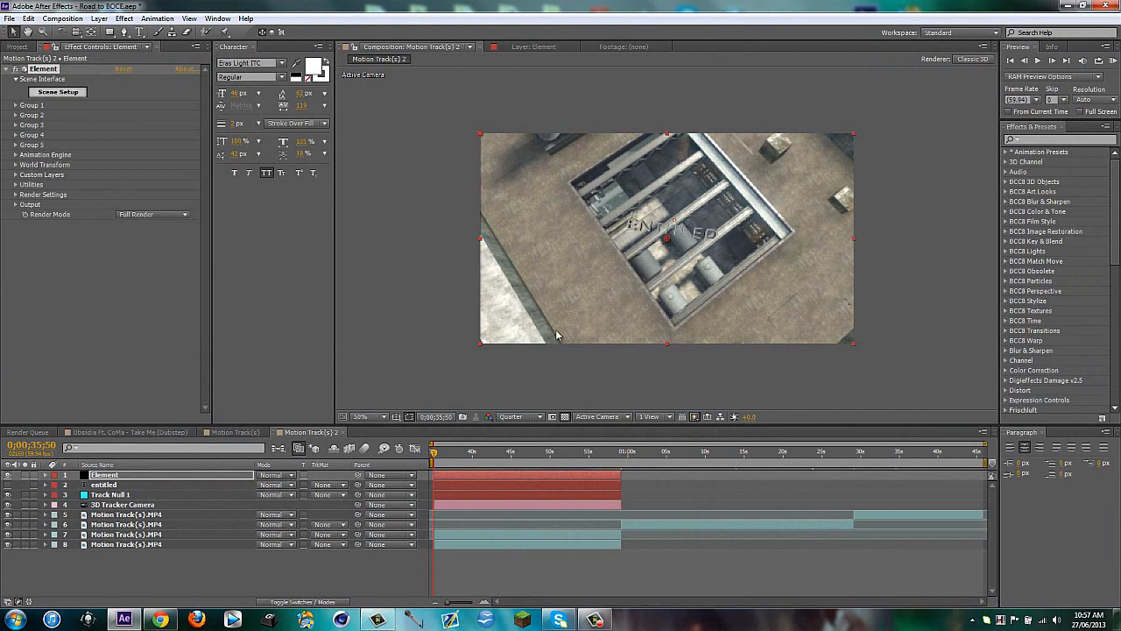
At 0;00;35;45, expand Element's Group 1 Particle Replicator settings and reveal the Position of Track Null 1 for reference
{"action": "mouse_move", "coordinate": [439, 451]}
{"action": "left_mouse_down"}
{"action": "mouse_move", "coordinate": [501, 452]}
{"action": "mouse_move", "coordinate": [432, 452]}
{"action": "left_mouse_up"}
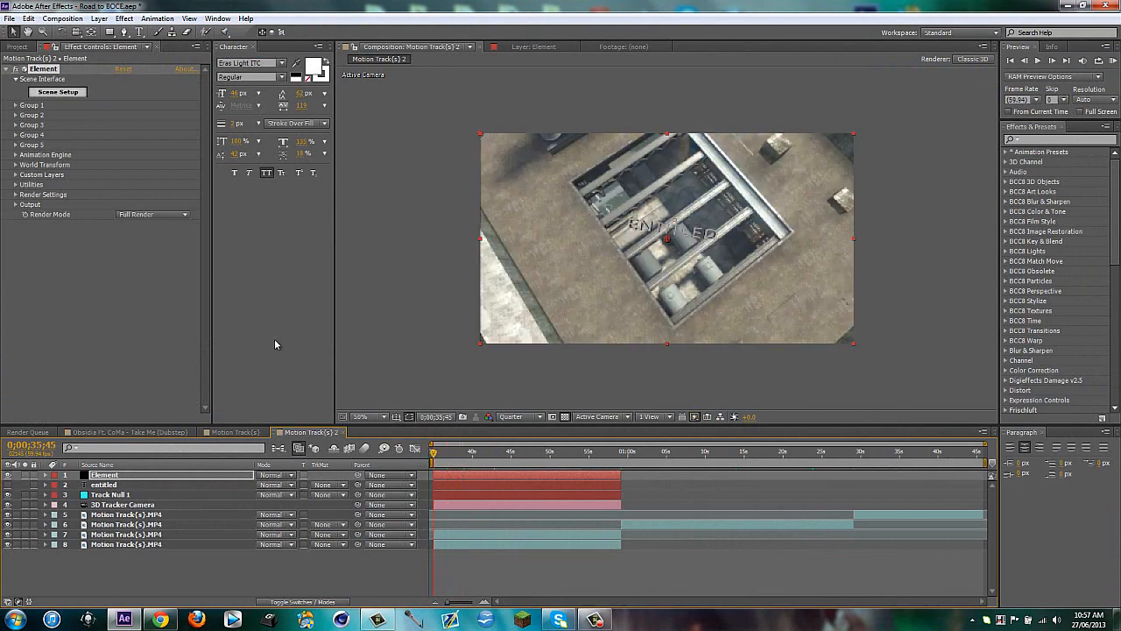
{"action": "left_click", "coordinate": [15, 105]}
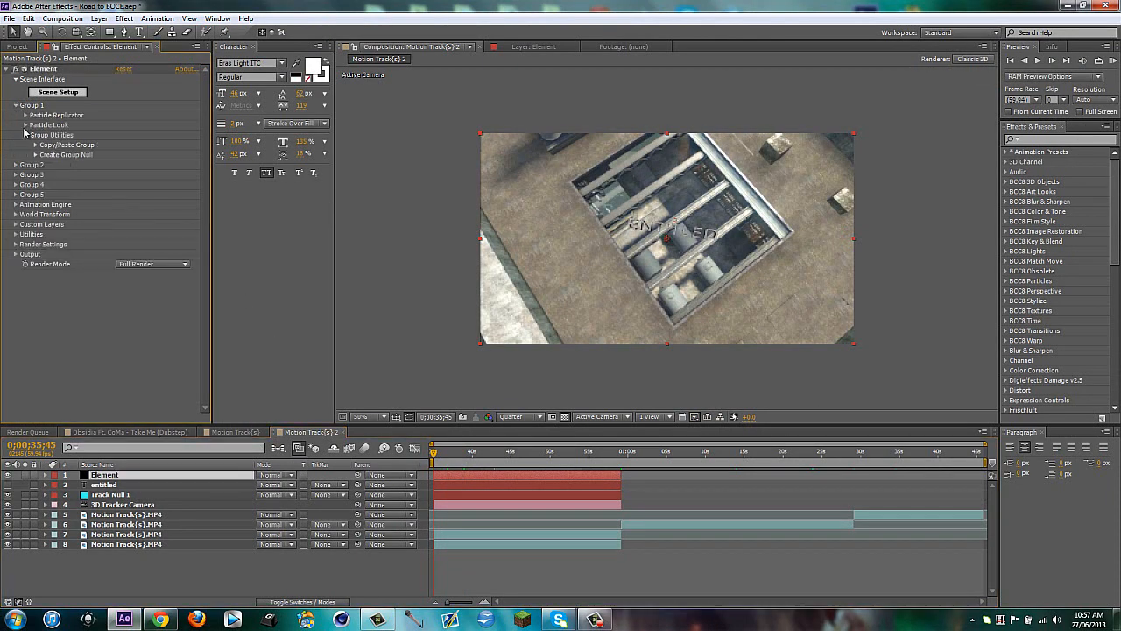
{"action": "left_click", "coordinate": [25, 135]}
{"action": "left_click", "coordinate": [25, 114]}
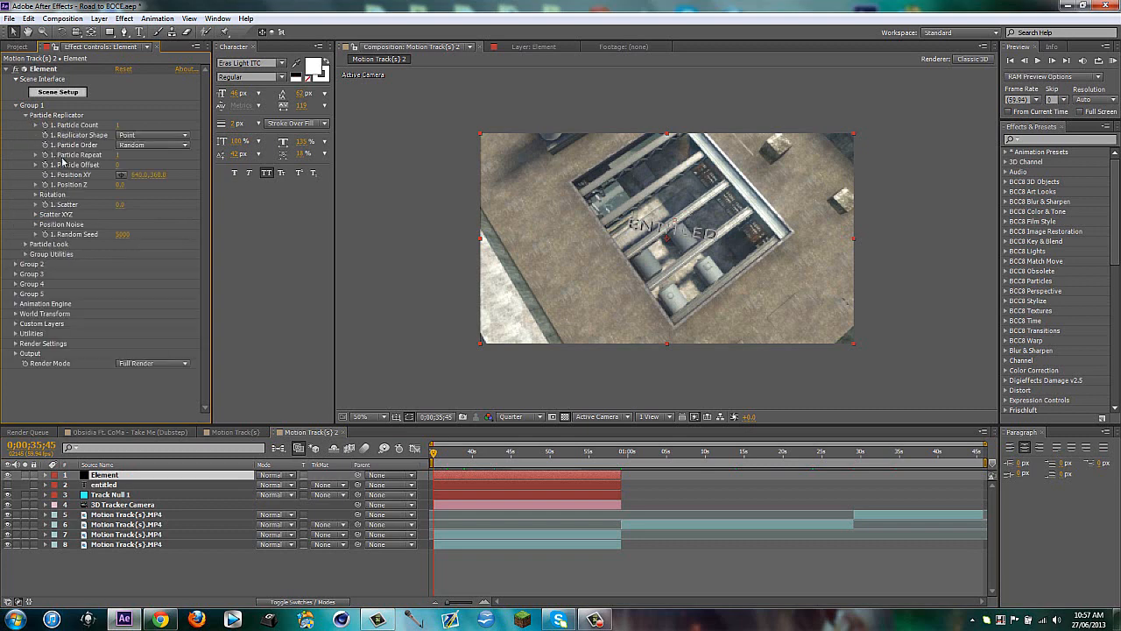
{"action": "left_click", "coordinate": [107, 495]}
{"action": "key", "text": "p"}
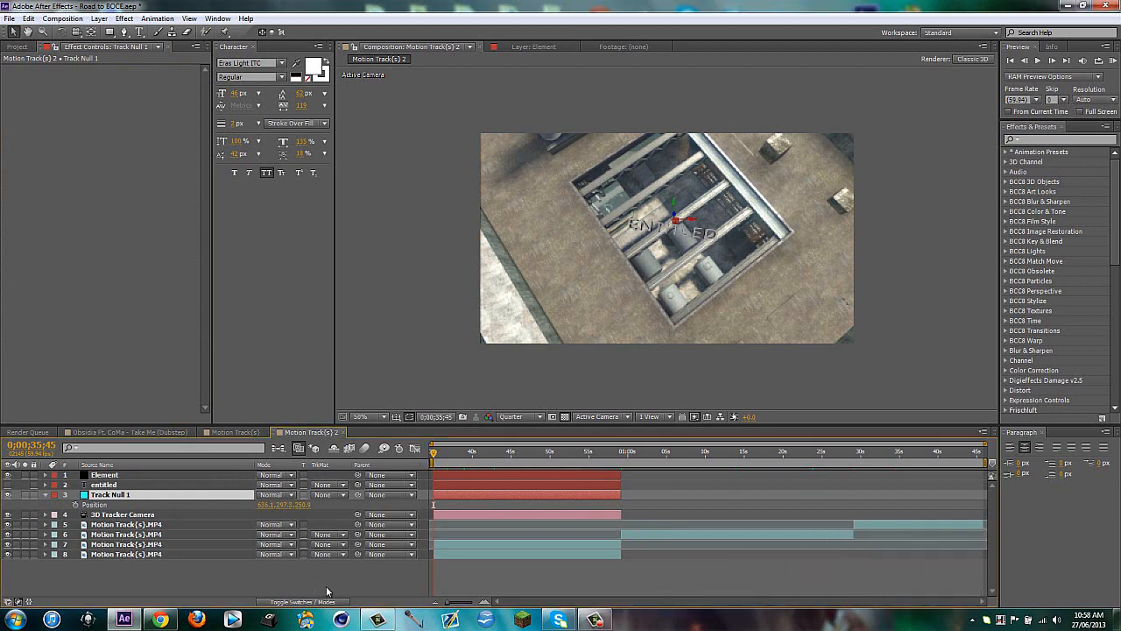
{"action": "left_click", "coordinate": [165, 575]}
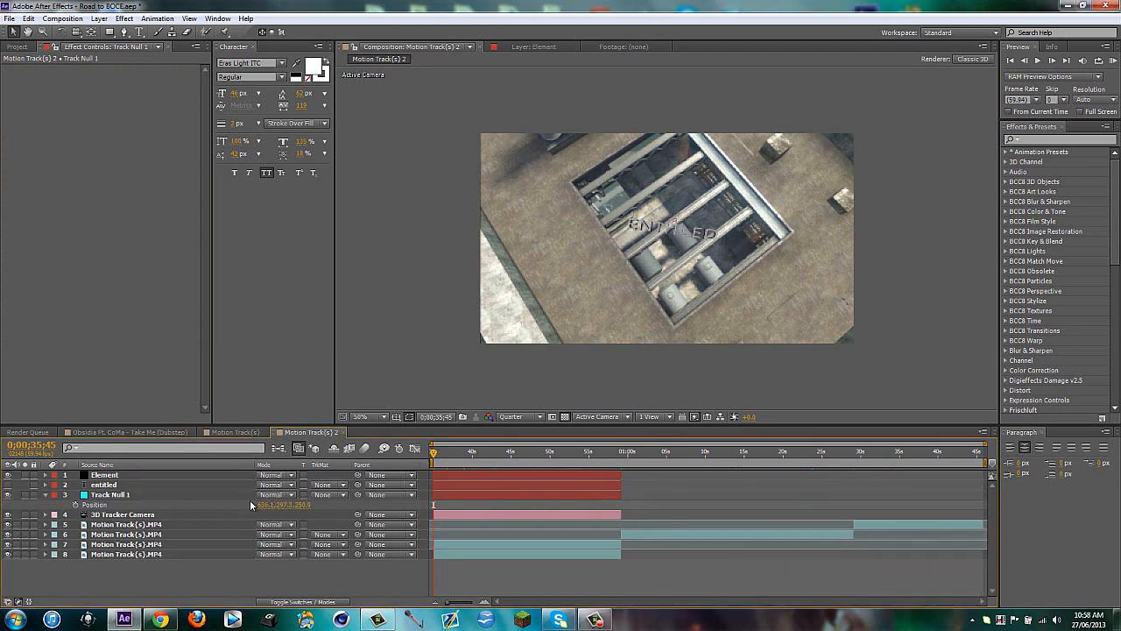
{"action": "left_click", "coordinate": [123, 494]}
{"action": "left_click", "coordinate": [104, 475]}
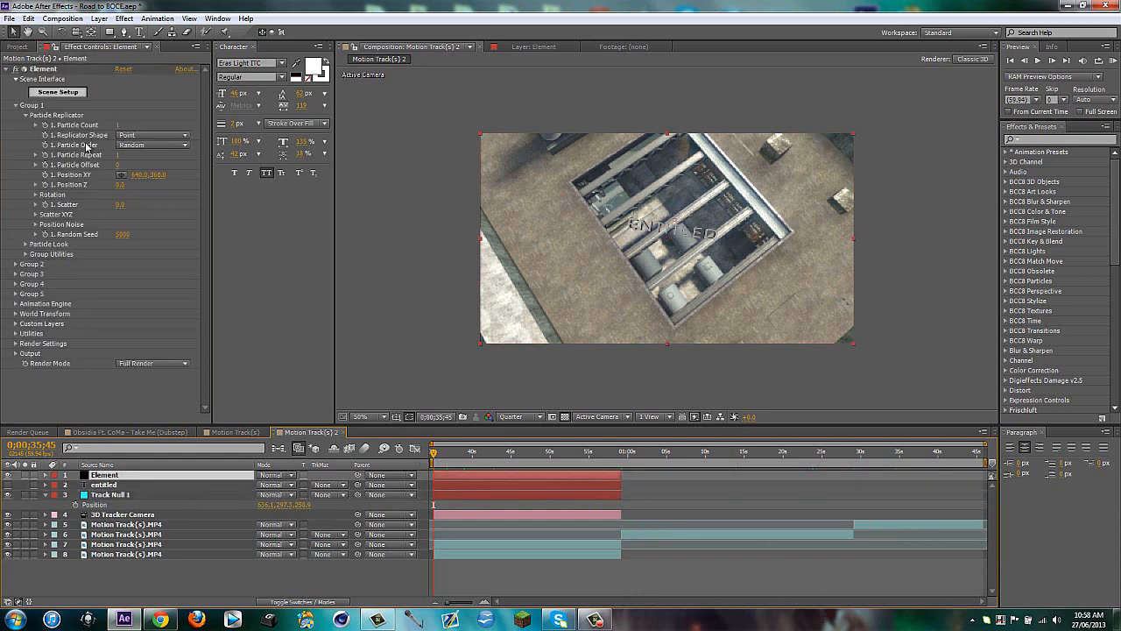
Set Group 1's Position XY to 636, 297 and Position Z to 250 in Element's Particle Replicator
{"action": "left_click", "coordinate": [139, 175]}
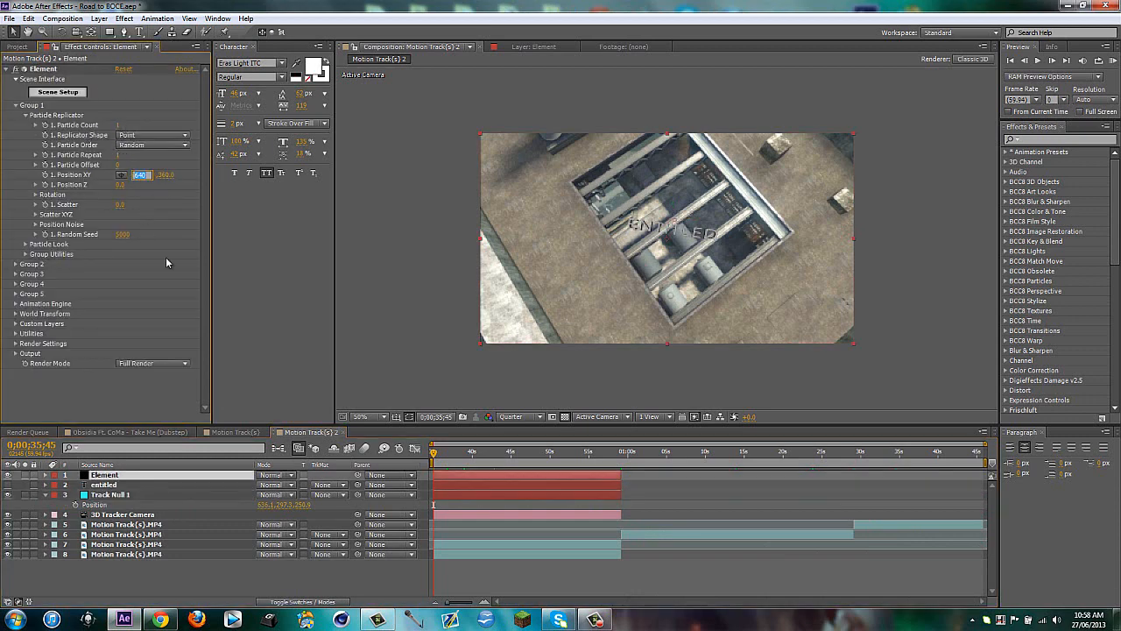
{"action": "type", "text": "636"}
{"action": "key", "text": "Tab"}
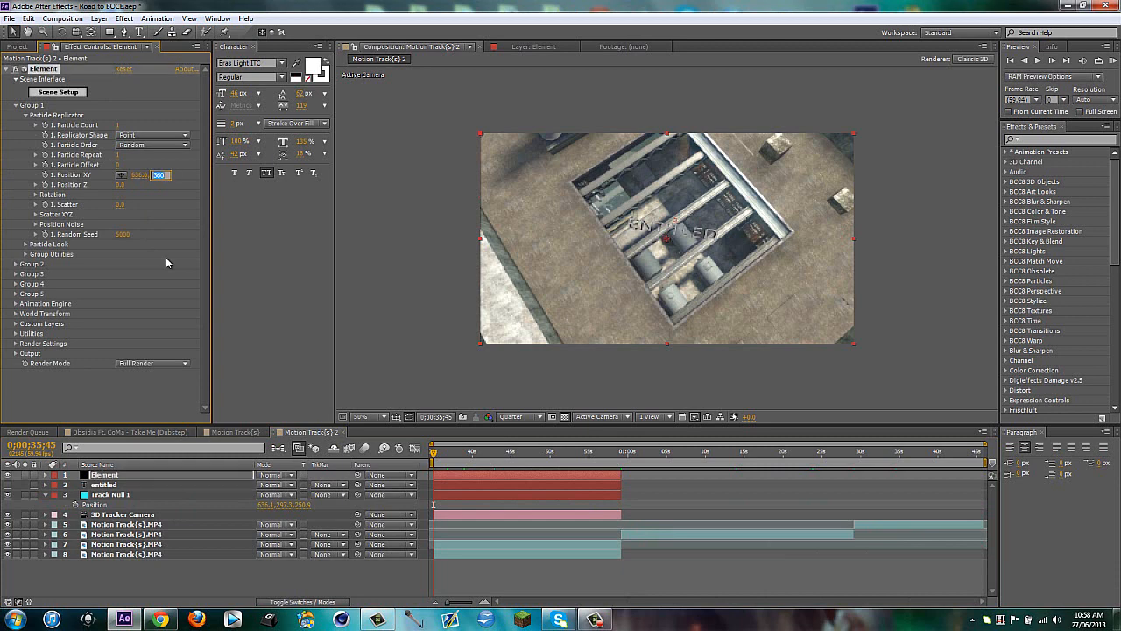
{"action": "type", "text": "297"}
{"action": "key", "text": "Tab"}
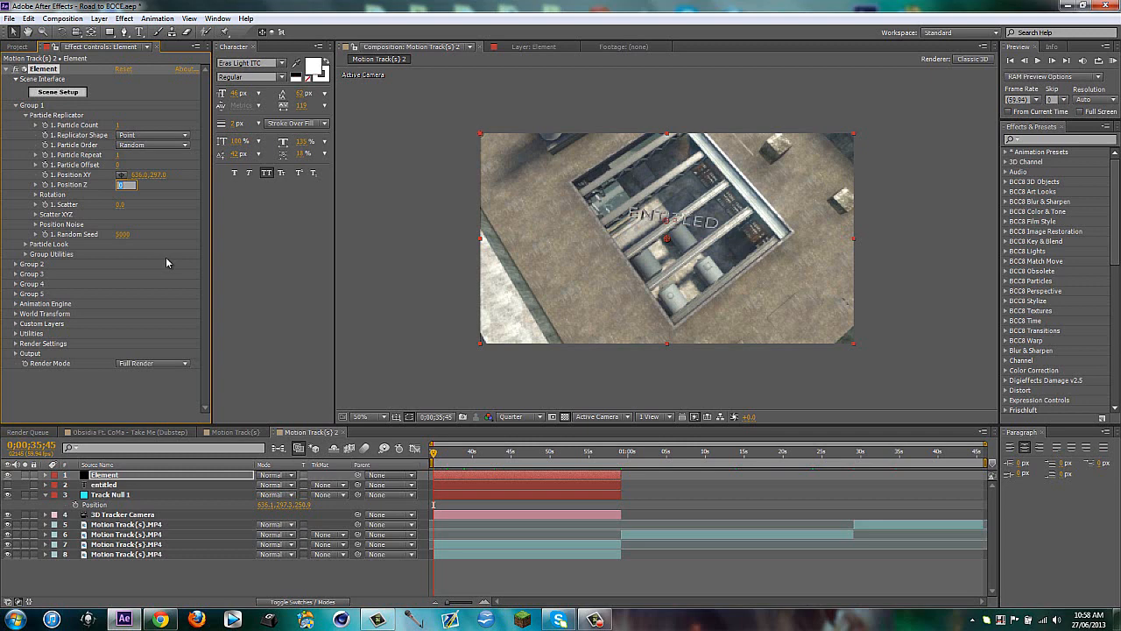
{"action": "type", "text": "250"}
{"action": "key", "text": "Return"}
{"action": "left_click", "coordinate": [345, 583]}
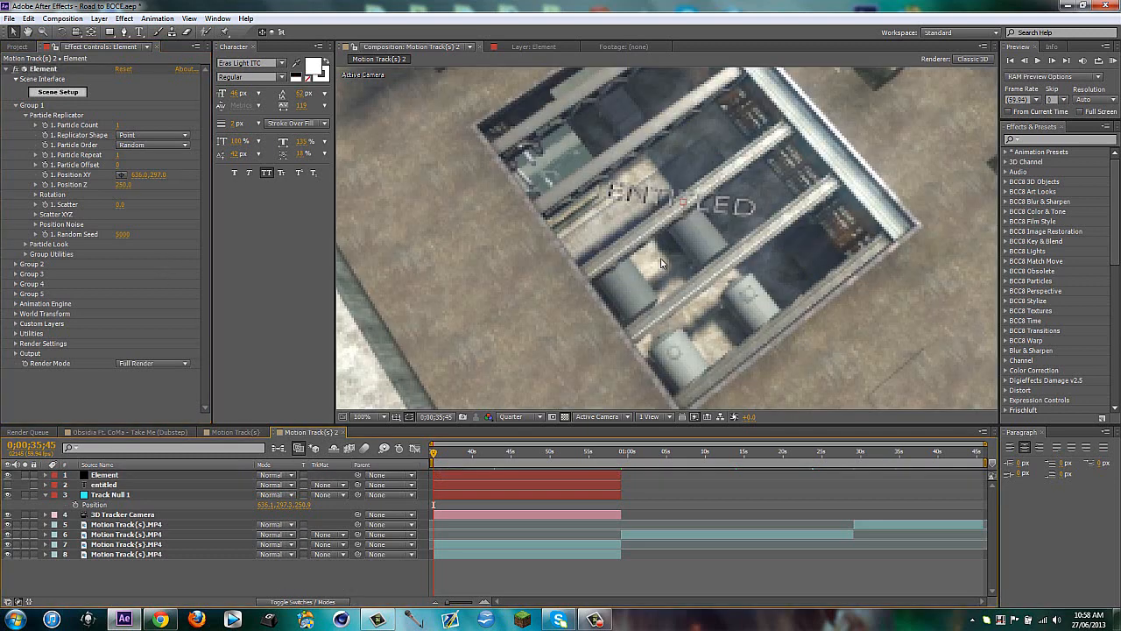
Set the composition preview resolution to Full and view the tracked text at 0;00;38;59
{"action": "left_click", "coordinate": [517, 419]}
{"action": "left_click", "coordinate": [522, 446]}
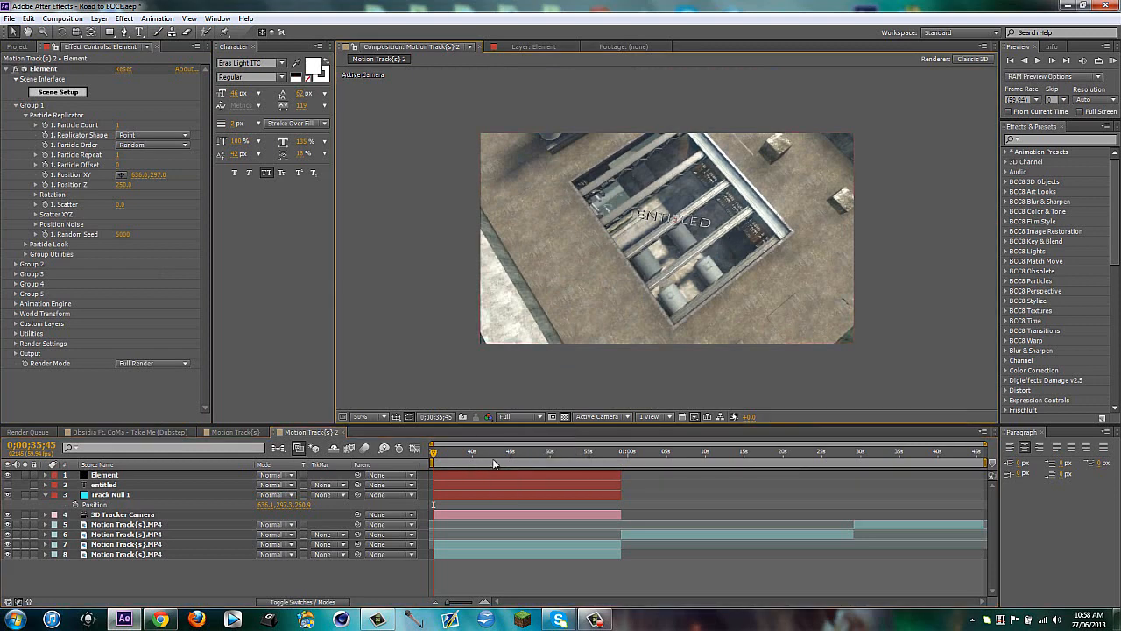
{"action": "left_click_drag", "start_coordinate": [538, 462], "coordinate": [458, 464]}
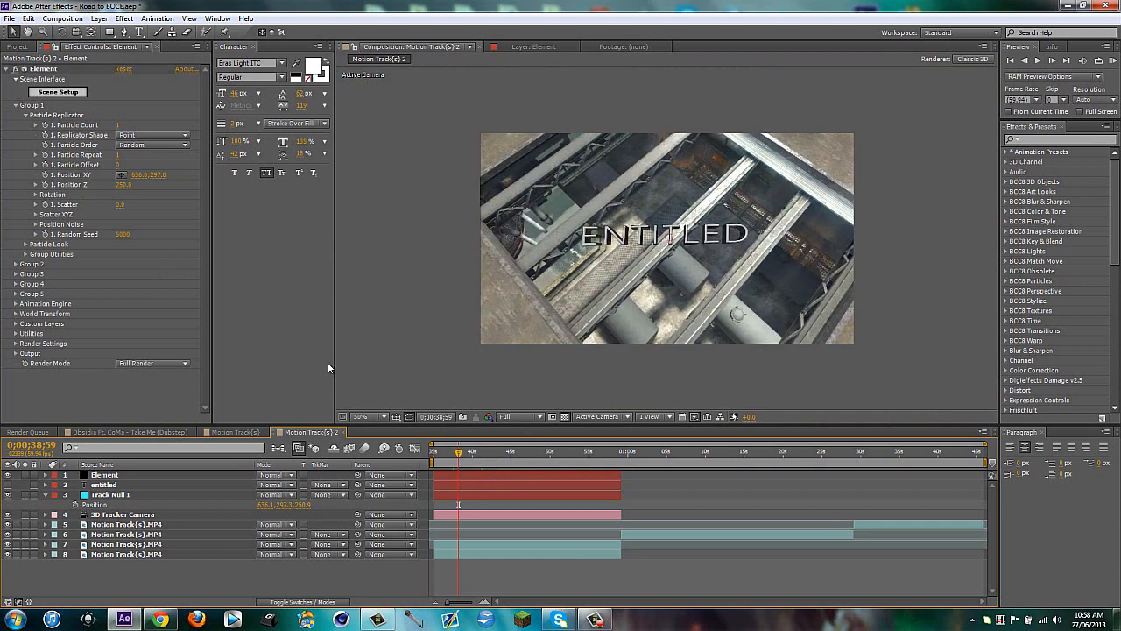
Set Group 1's X Rotation to -7° and Z Rotation to -44° in Element's Particle Replicator
{"action": "left_click", "coordinate": [36, 195]}
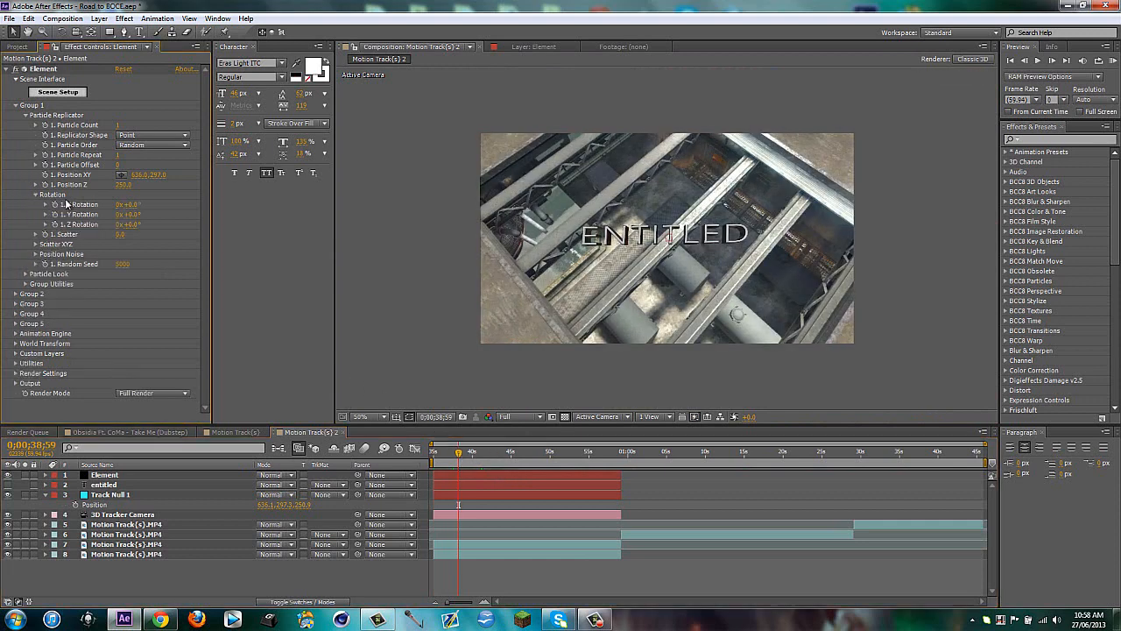
{"action": "mouse_move", "coordinate": [132, 216]}
{"action": "left_mouse_down"}
{"action": "mouse_move", "coordinate": [105, 224]}
{"action": "mouse_move", "coordinate": [123, 204]}
{"action": "mouse_move", "coordinate": [139, 213]}
{"action": "left_mouse_up"}
{"action": "left_click", "coordinate": [140, 228]}
Move to 0;00;43;57 and import the project "Light Streak Effect (Edit Positions)" from the Adobe Project Files folder
{"action": "left_click_drag", "start_coordinate": [458, 452], "coordinate": [534, 451]}
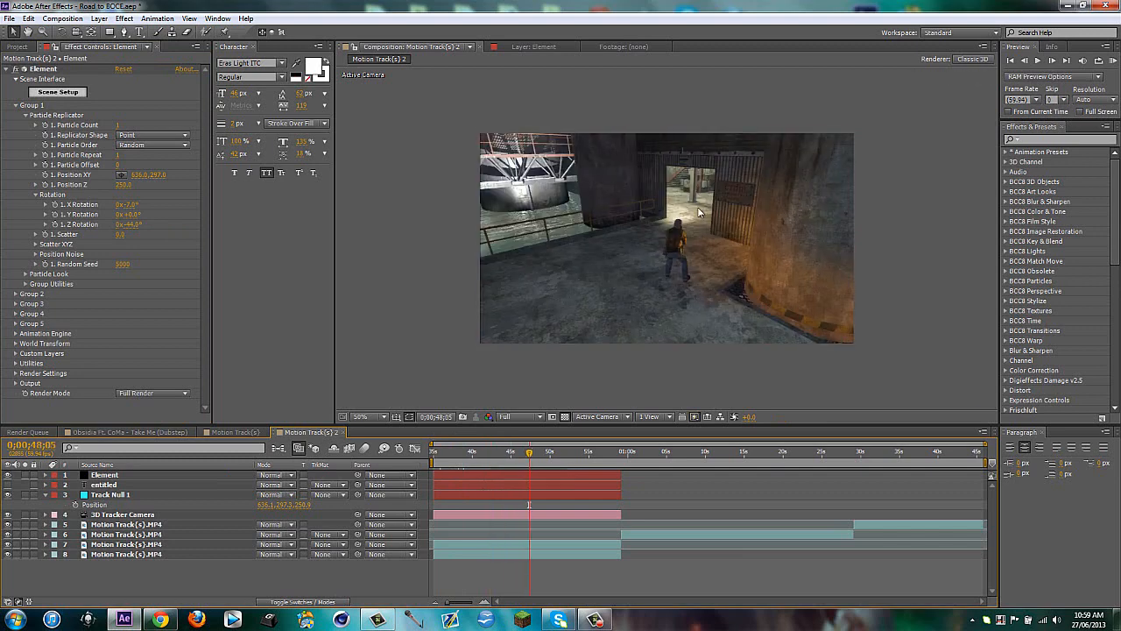
{"action": "left_click", "coordinate": [497, 455]}
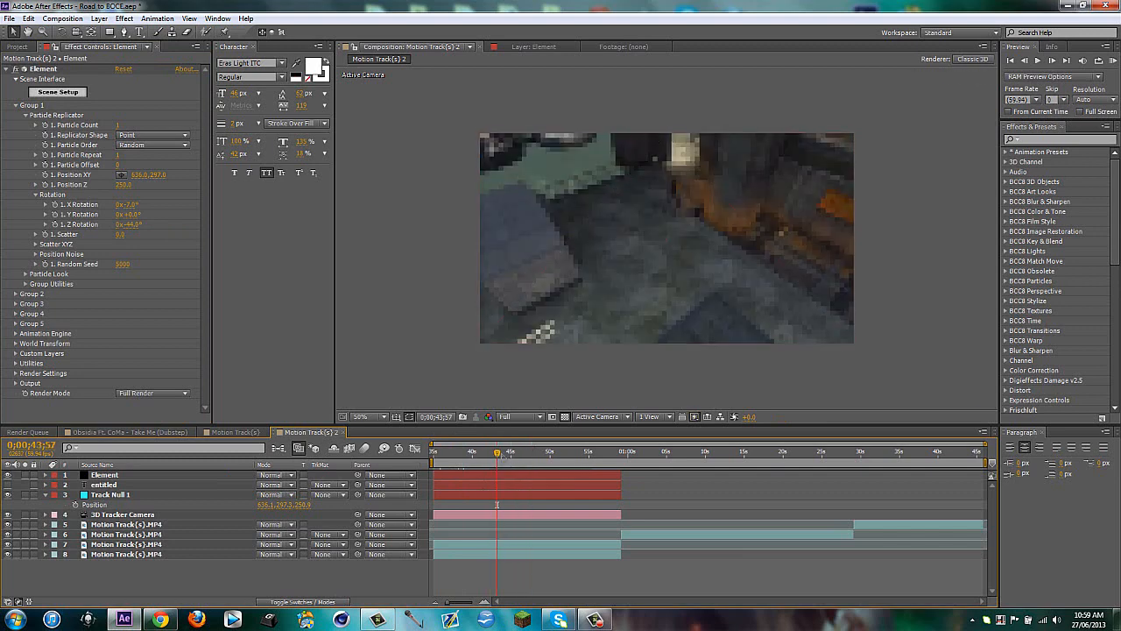
{"action": "left_click", "coordinate": [16, 47]}
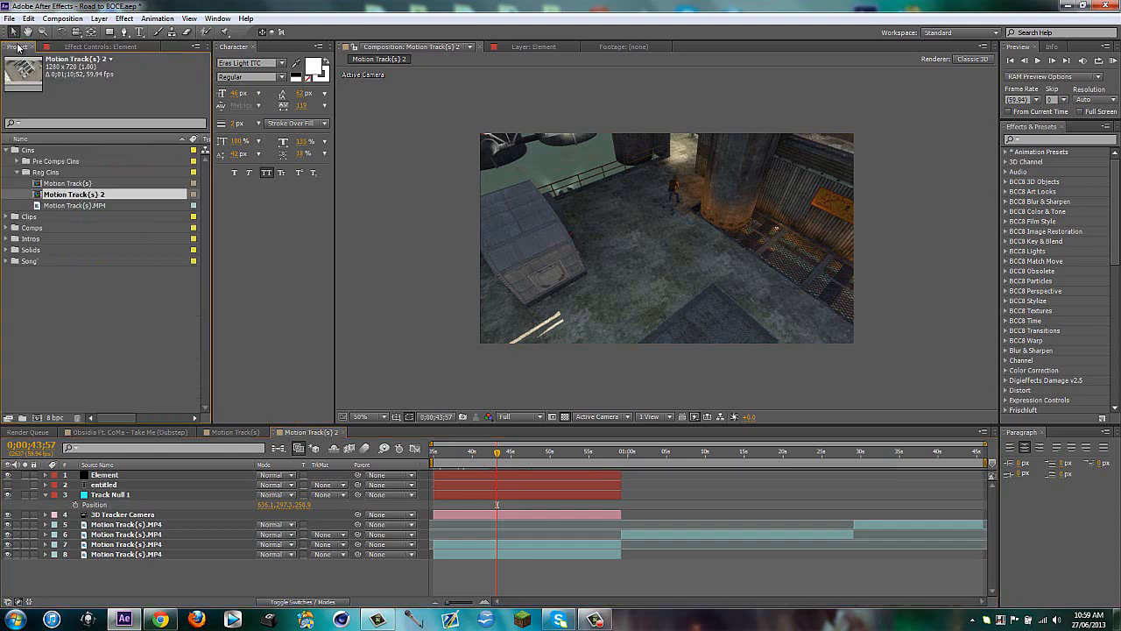
{"action": "left_click", "coordinate": [39, 350]}
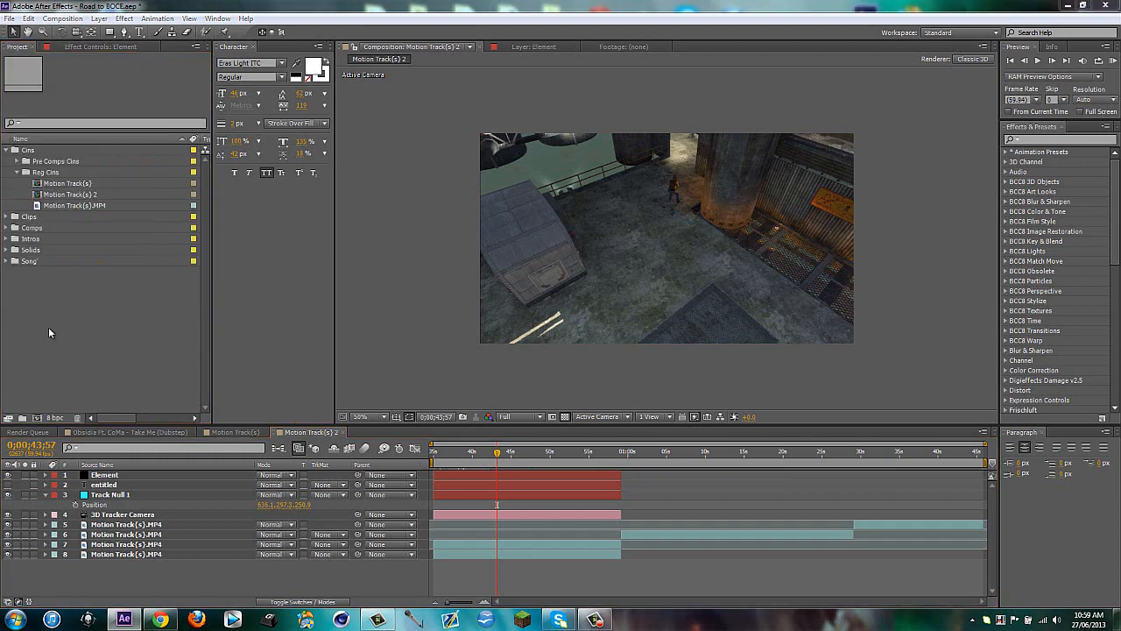
{"action": "double_click", "coordinate": [79, 350]}
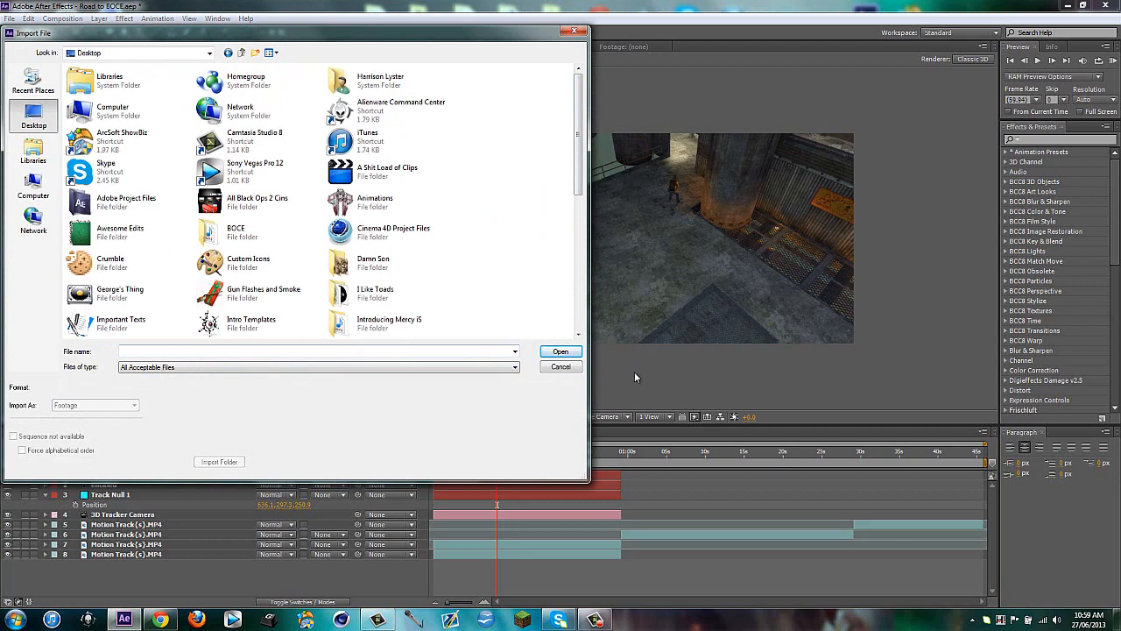
{"action": "double_click", "coordinate": [147, 206]}
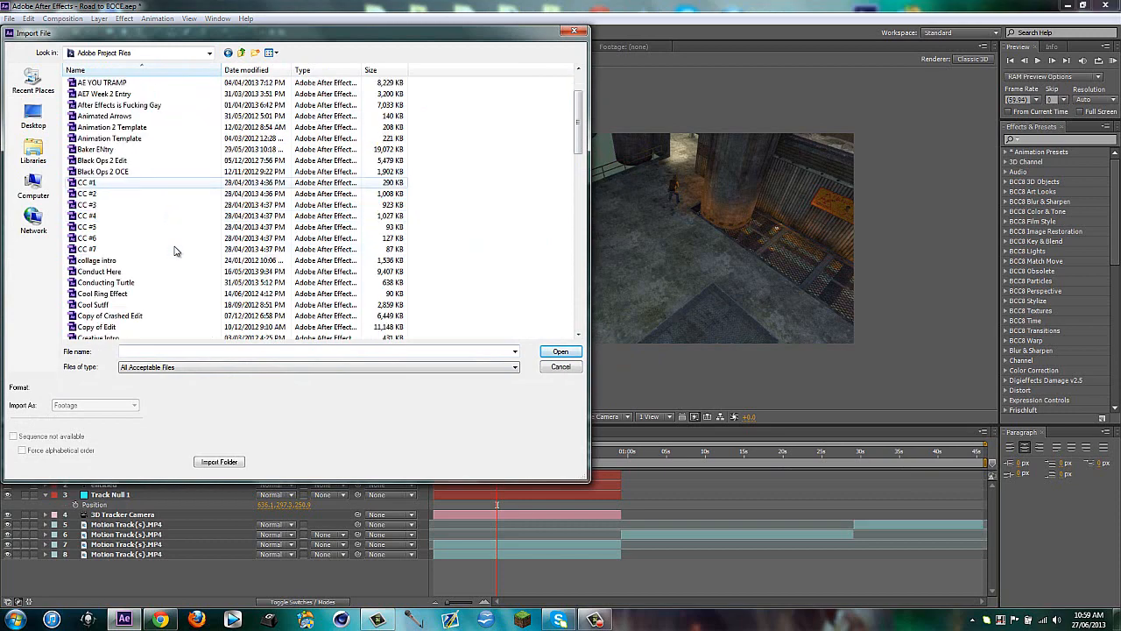
{"action": "scroll", "coordinate": [175, 251], "scroll_direction": "down", "scroll_amount": 7}
{"action": "scroll", "coordinate": [175, 250], "scroll_direction": "down", "scroll_amount": 7}
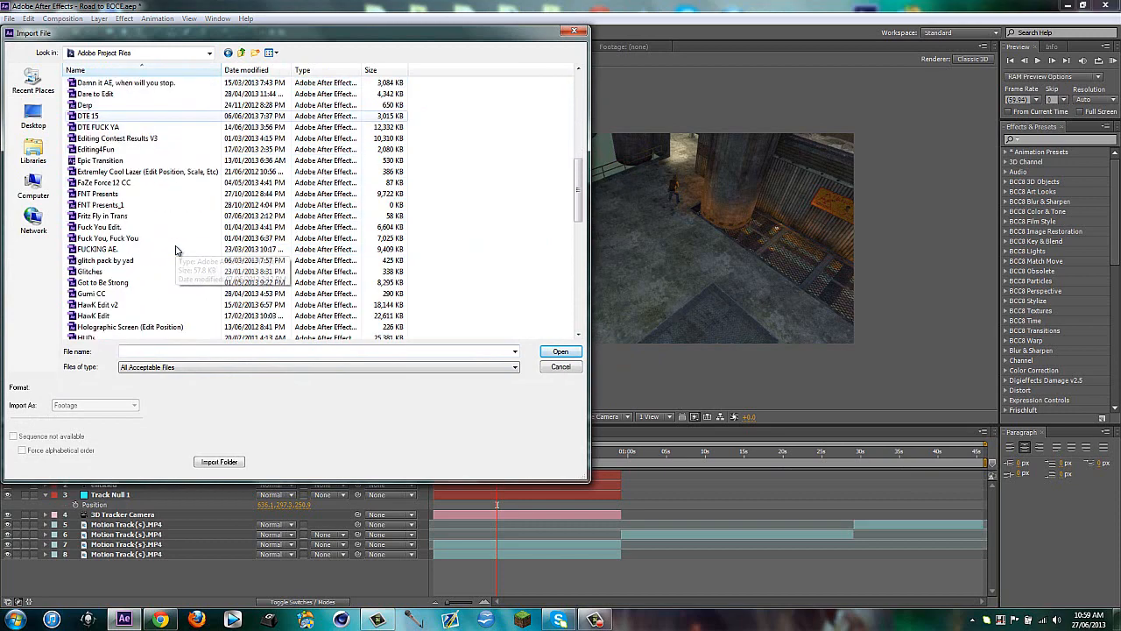
{"action": "scroll", "coordinate": [175, 250], "scroll_direction": "down", "scroll_amount": 1}
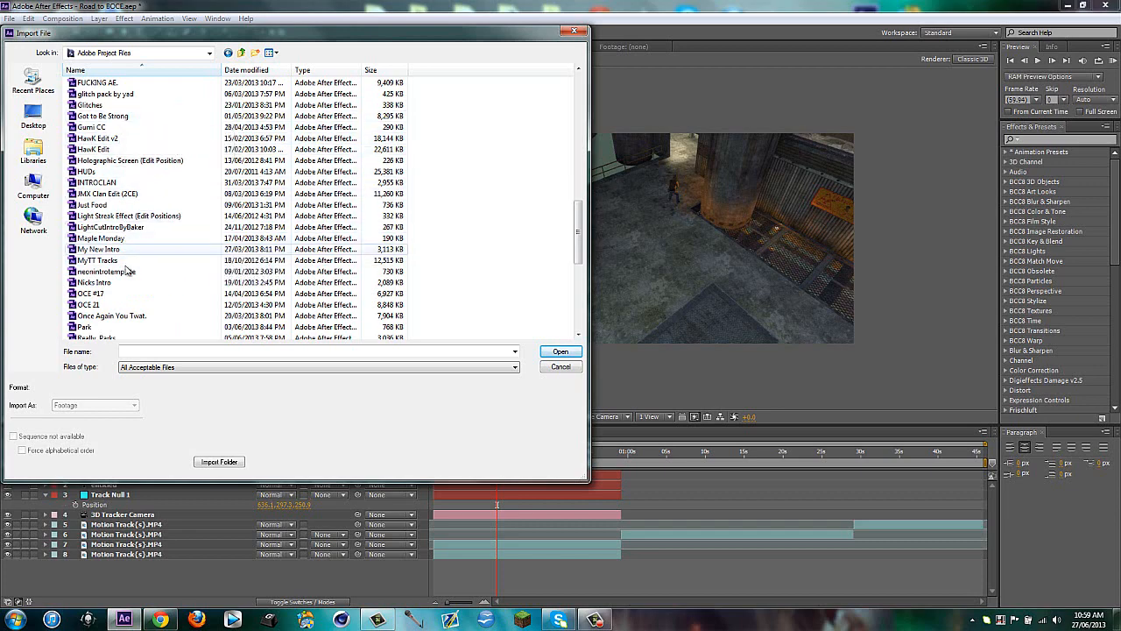
{"action": "double_click", "coordinate": [130, 215]}
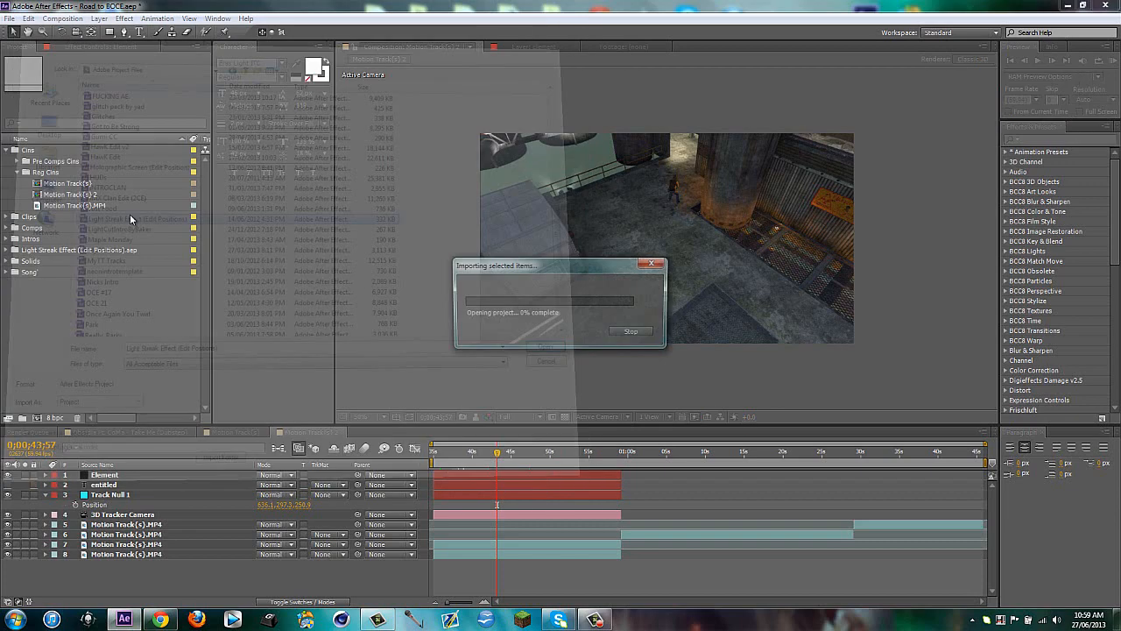
Open Comp 1 from the imported light streak project and delete its Background layer
{"action": "left_click", "coordinate": [12, 250]}
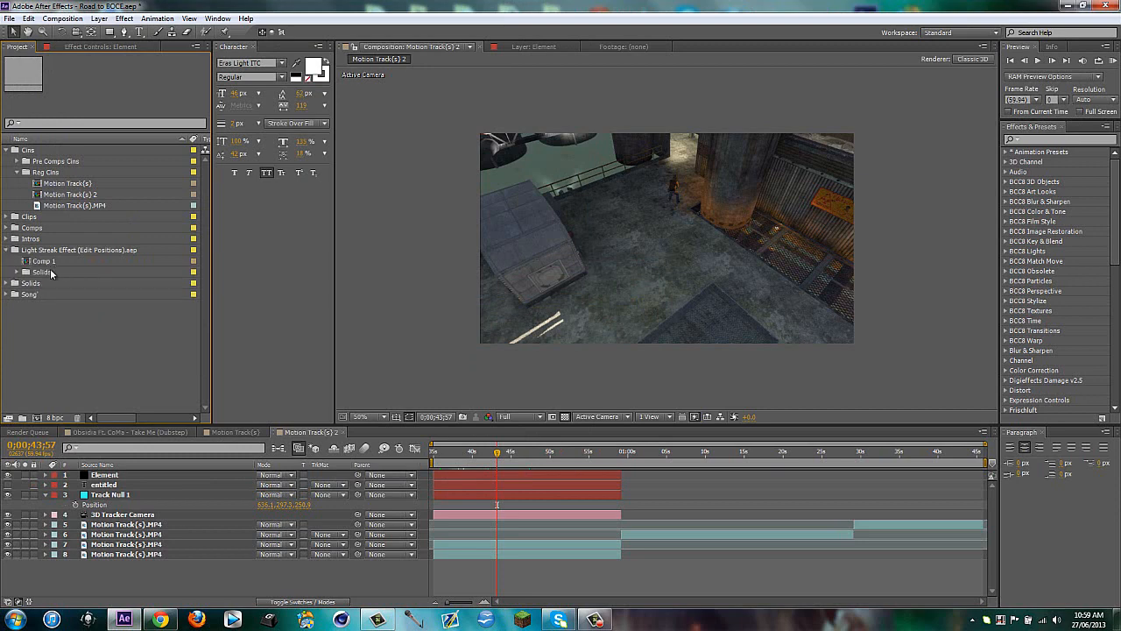
{"action": "double_click", "coordinate": [46, 261]}
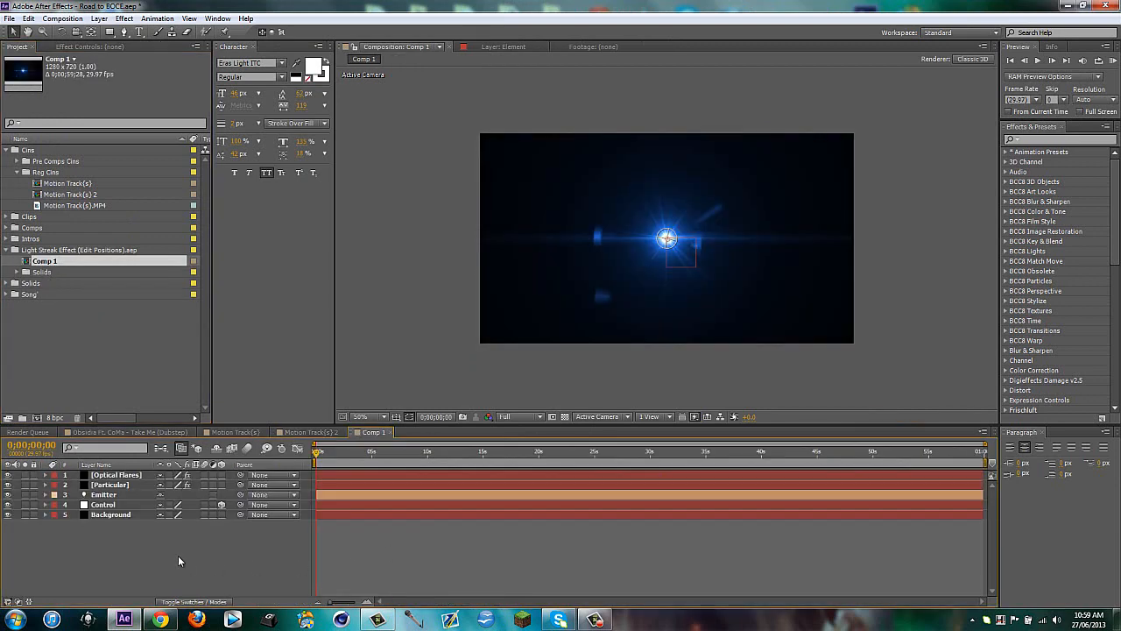
{"action": "left_click_drag", "start_coordinate": [317, 456], "coordinate": [278, 473]}
{"action": "left_click", "coordinate": [107, 515]}
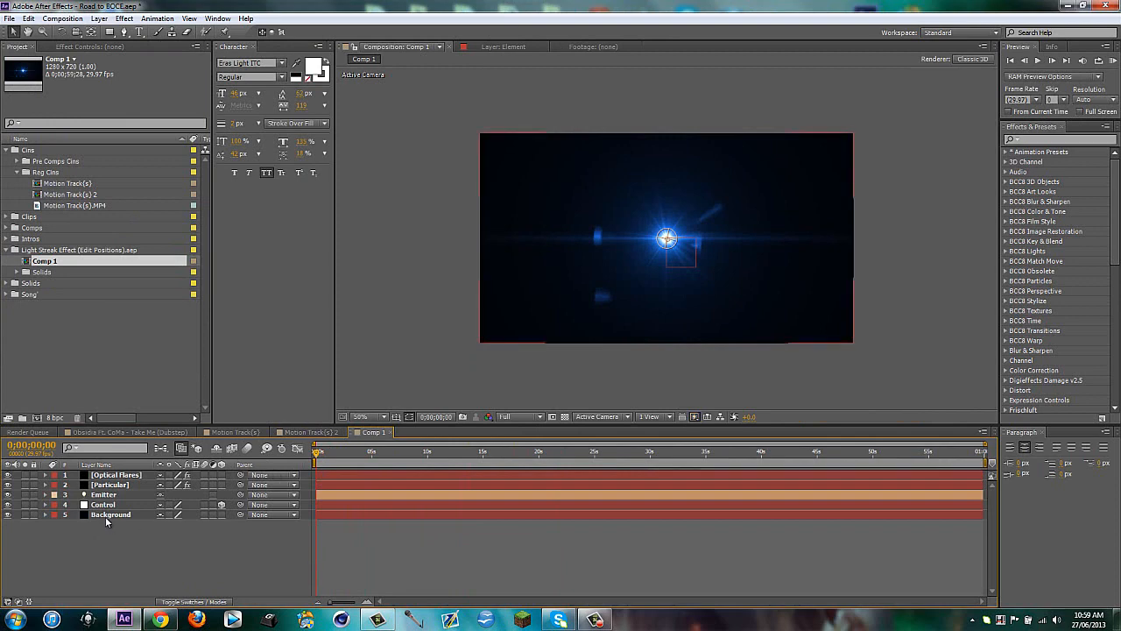
{"action": "key", "text": "Delete"}
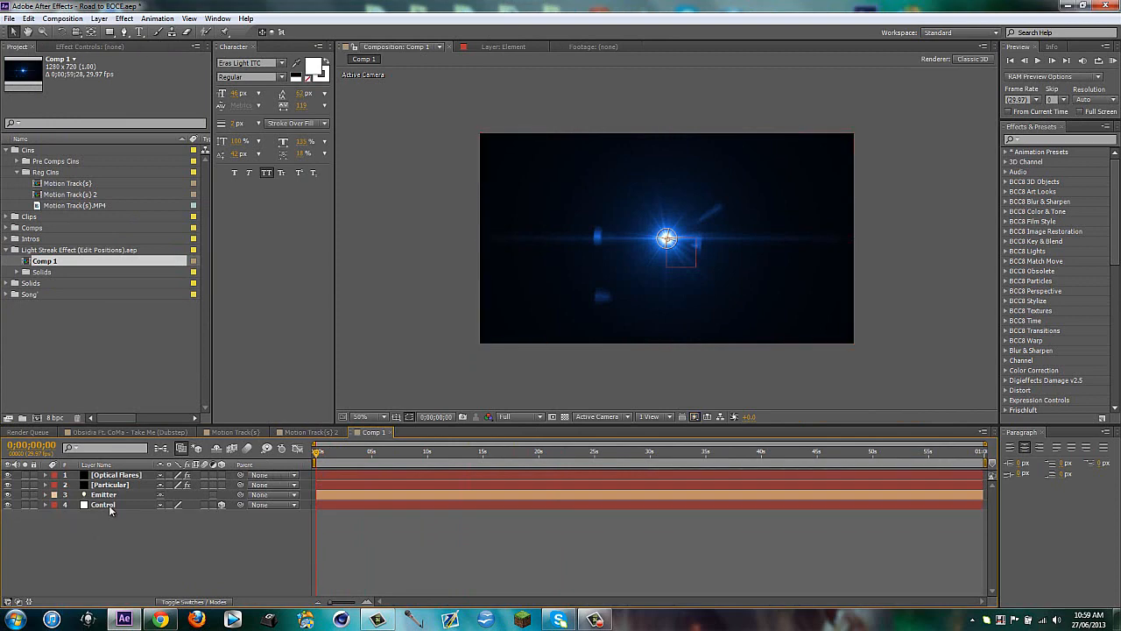
Examine Comp 1's remaining layers, briefly hiding and reshowing the Optical Flares layer
{"action": "left_click", "coordinate": [103, 505]}
{"action": "key", "text": "ctrl+Up"}
{"action": "key", "text": "ctrl+Up"}
{"action": "key", "text": "ctrl+Up"}
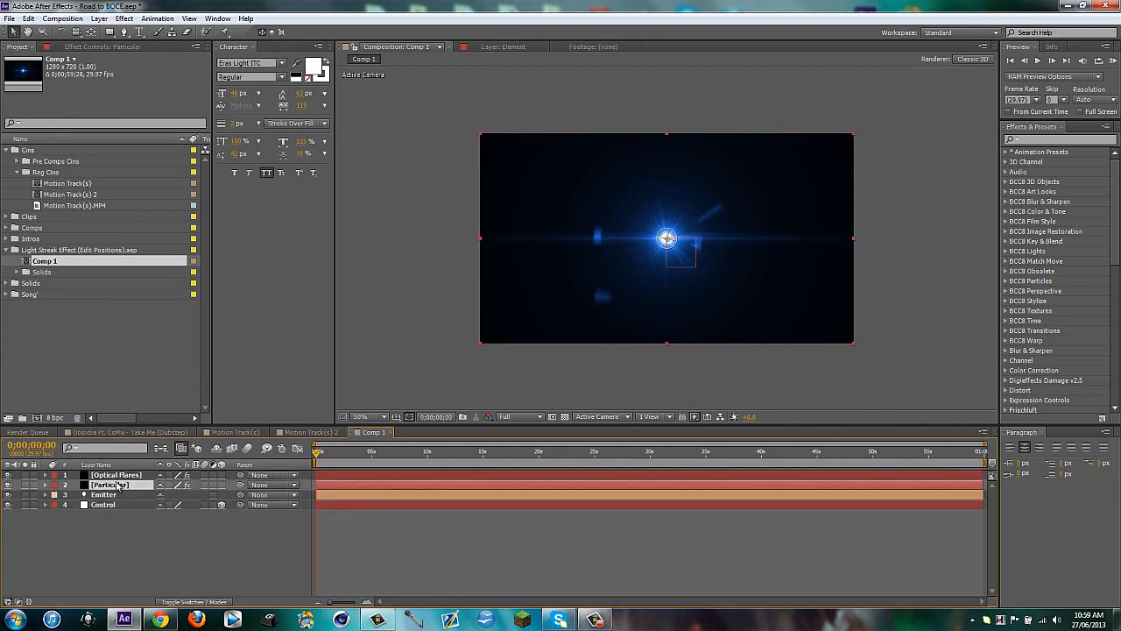
{"action": "left_click", "coordinate": [8, 474]}
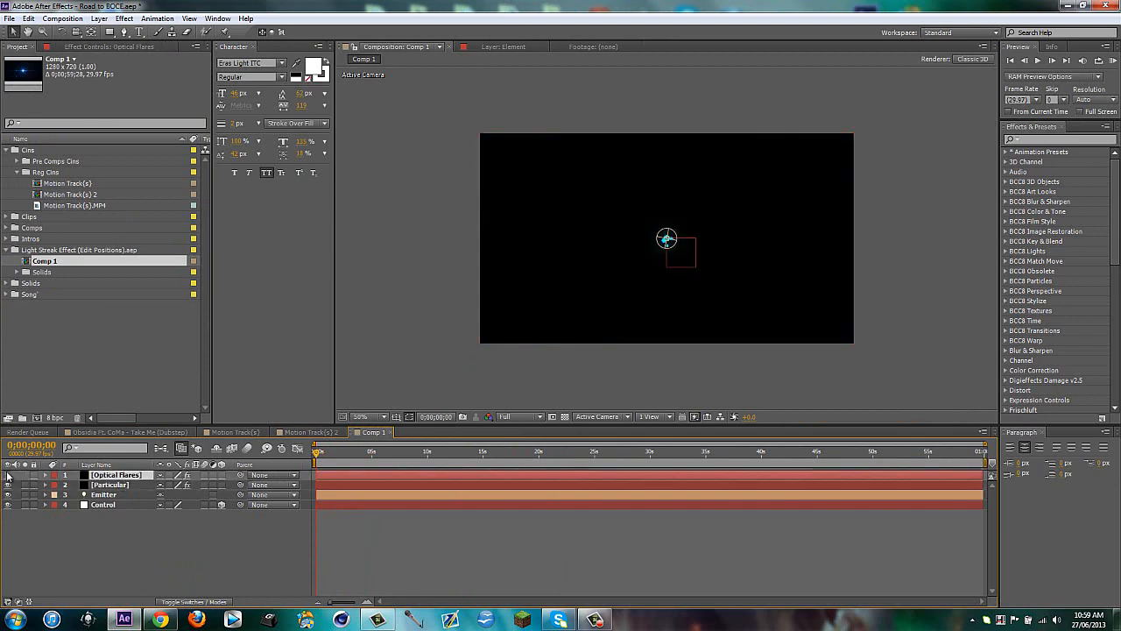
{"action": "left_click", "coordinate": [8, 474]}
{"action": "left_click", "coordinate": [177, 541]}
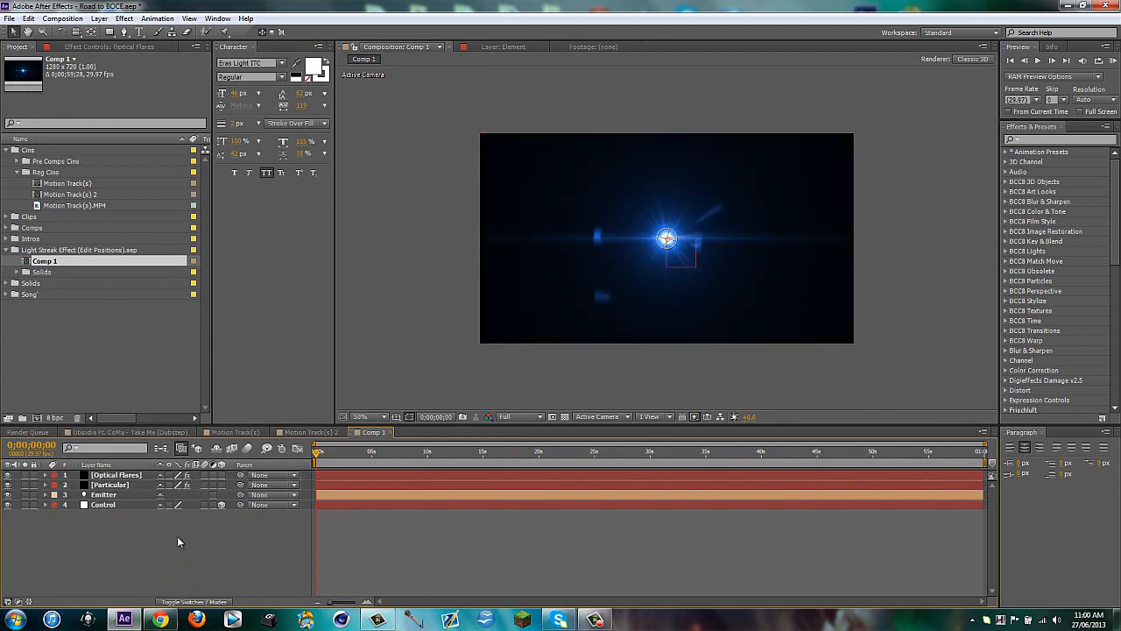
Copy the Optical Flares, Particular, Emitter and Control layers from Comp 1 into Motion Track(s) 2 and collapse Track Null 1
{"action": "left_click_drag", "start_coordinate": [117, 548], "coordinate": [111, 475]}
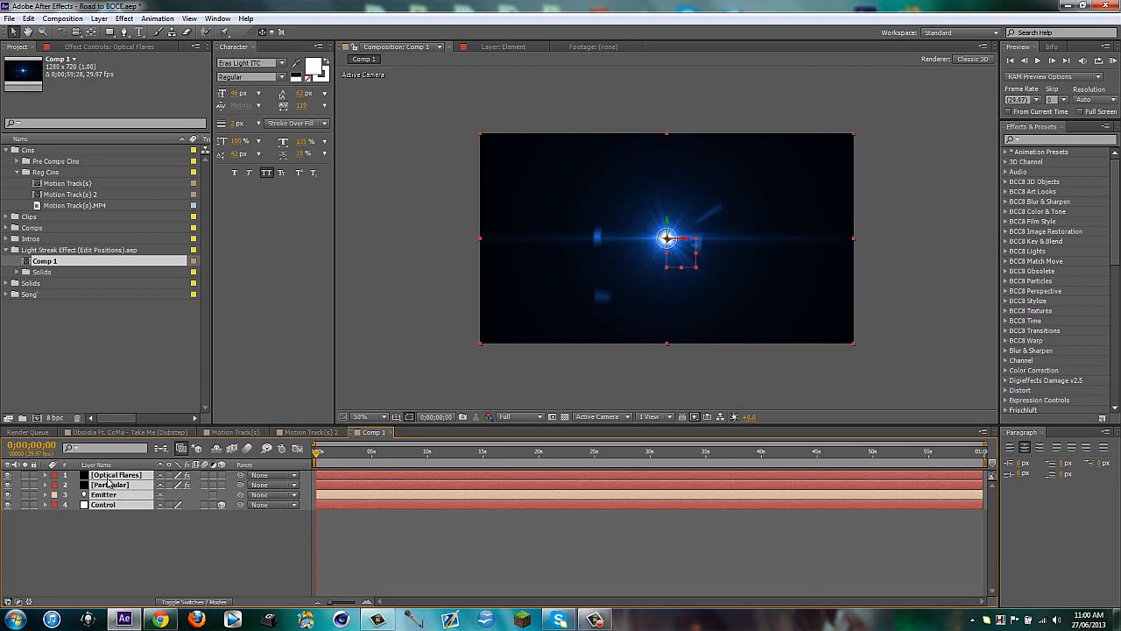
{"action": "left_click", "coordinate": [311, 431]}
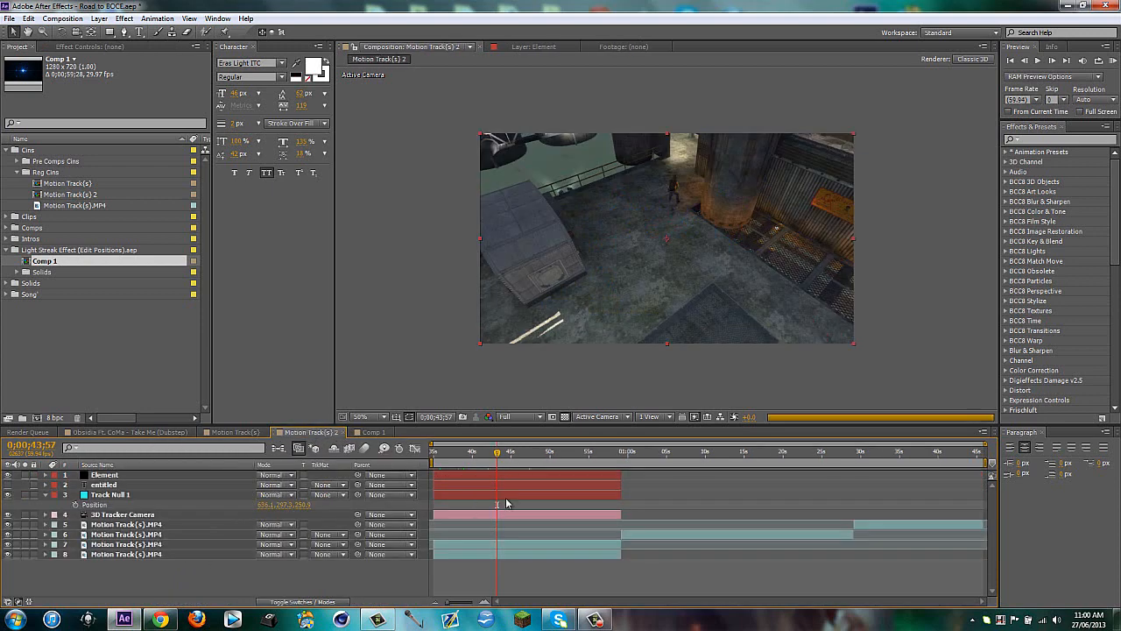
{"action": "key", "text": "ctrl+v"}
{"action": "left_click_drag", "start_coordinate": [463, 507], "coordinate": [522, 499]}
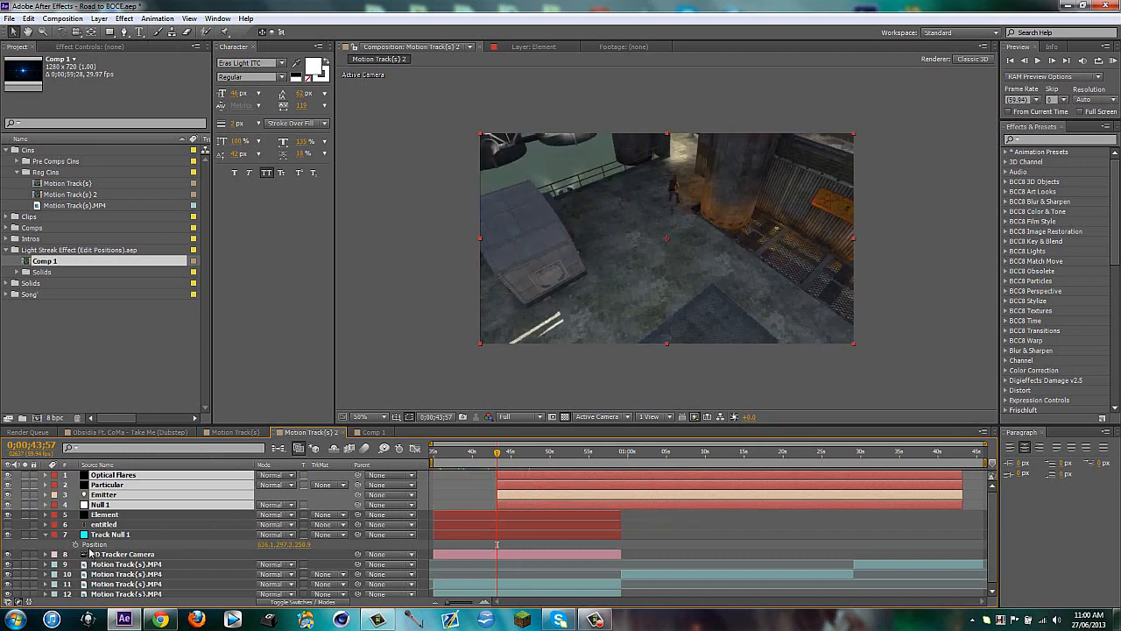
{"action": "key", "text": "F2"}
{"action": "left_click", "coordinate": [47, 535]}
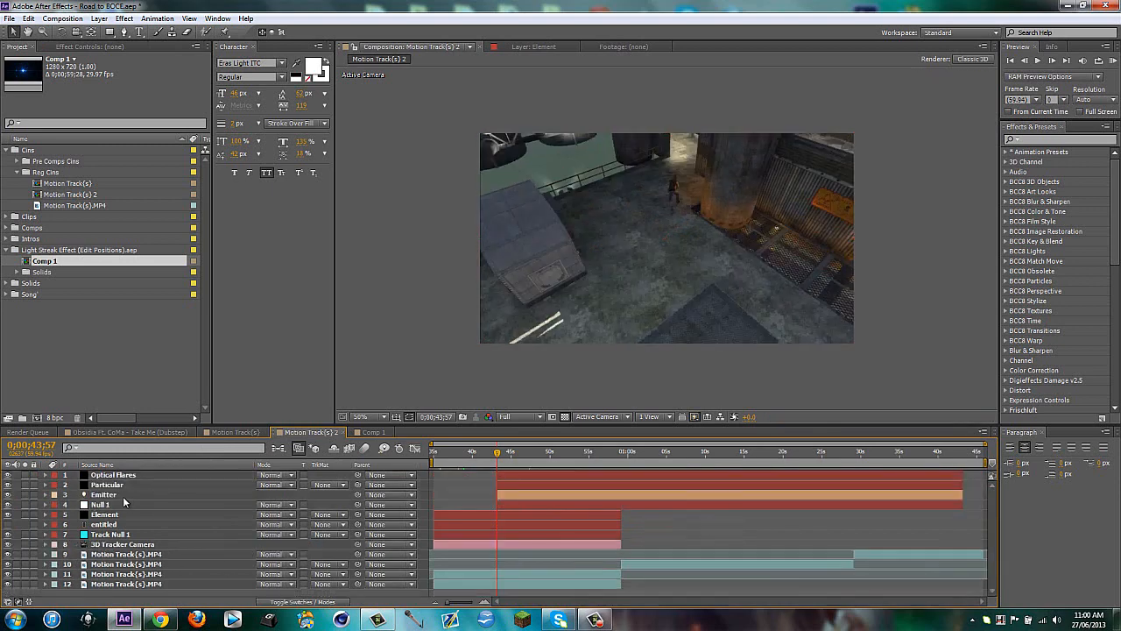
Reveal Null 1's Position property and examine the Particular effect's Emitter settings and the Emitter layer
{"action": "left_click", "coordinate": [120, 503]}
{"action": "key", "text": "p"}
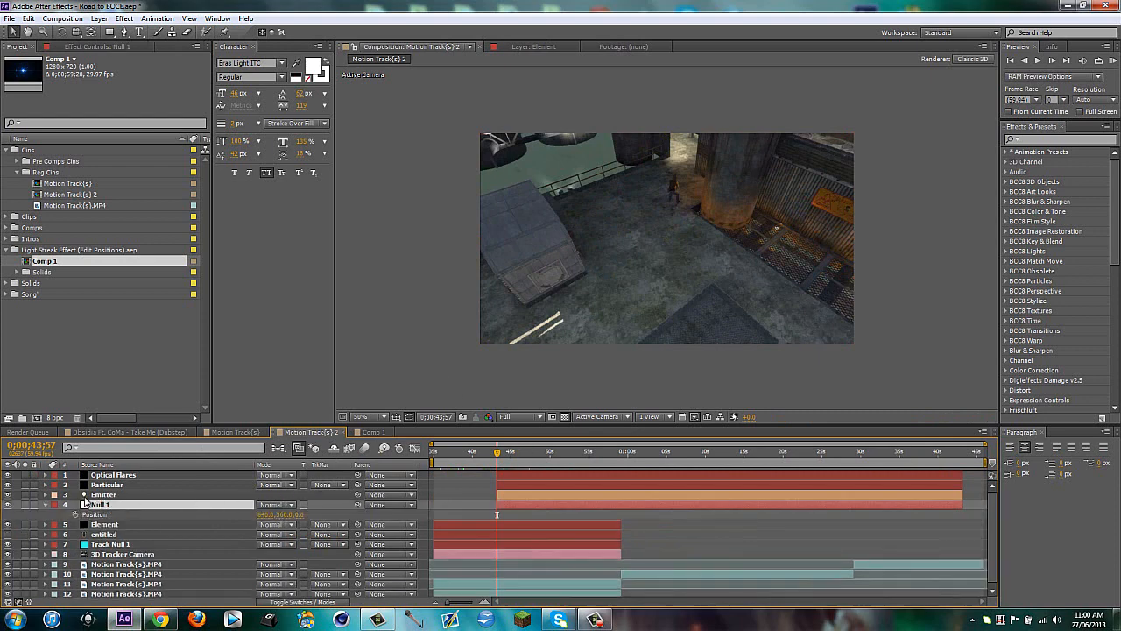
{"action": "left_click", "coordinate": [114, 487]}
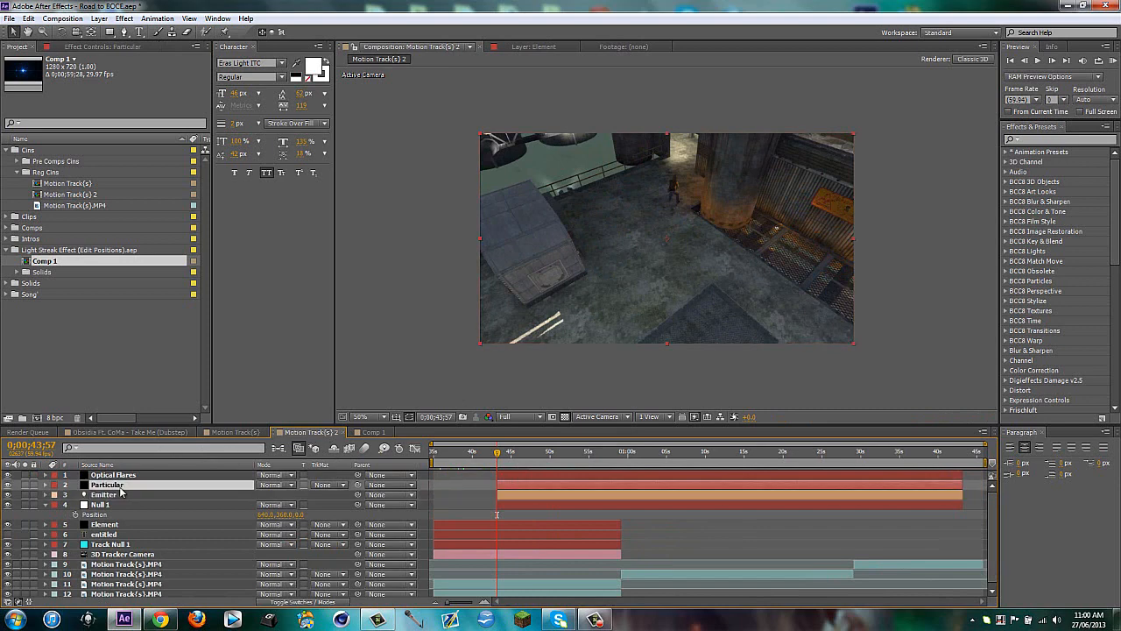
{"action": "left_click", "coordinate": [100, 46]}
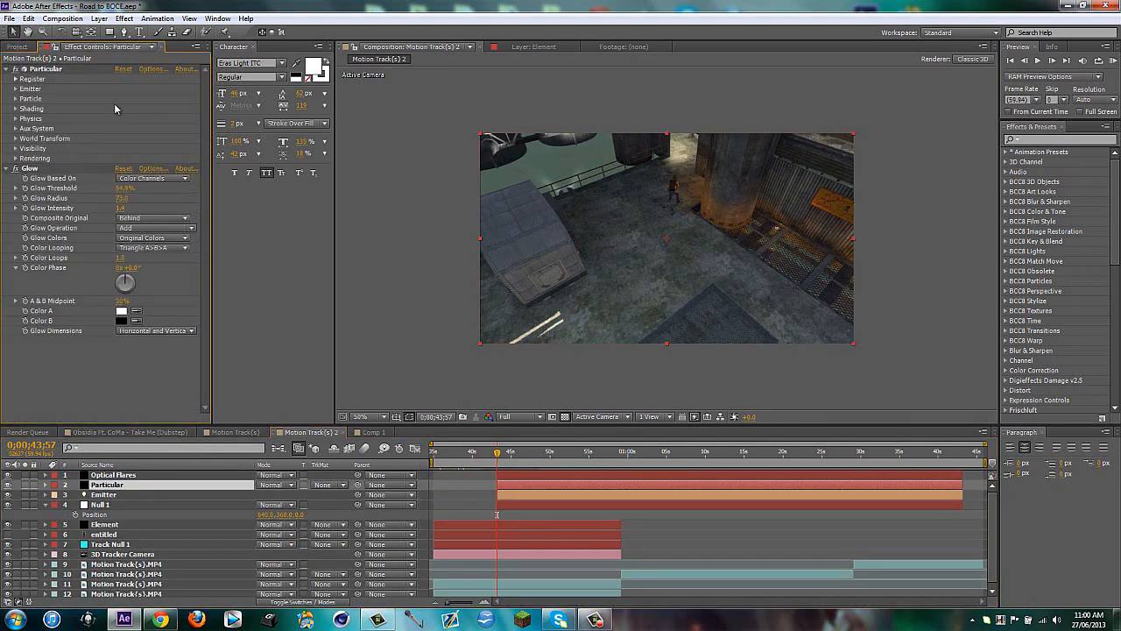
{"action": "left_click", "coordinate": [14, 88]}
{"action": "left_click", "coordinate": [15, 89]}
{"action": "left_click", "coordinate": [103, 494]}
{"action": "left_click", "coordinate": [100, 504]}
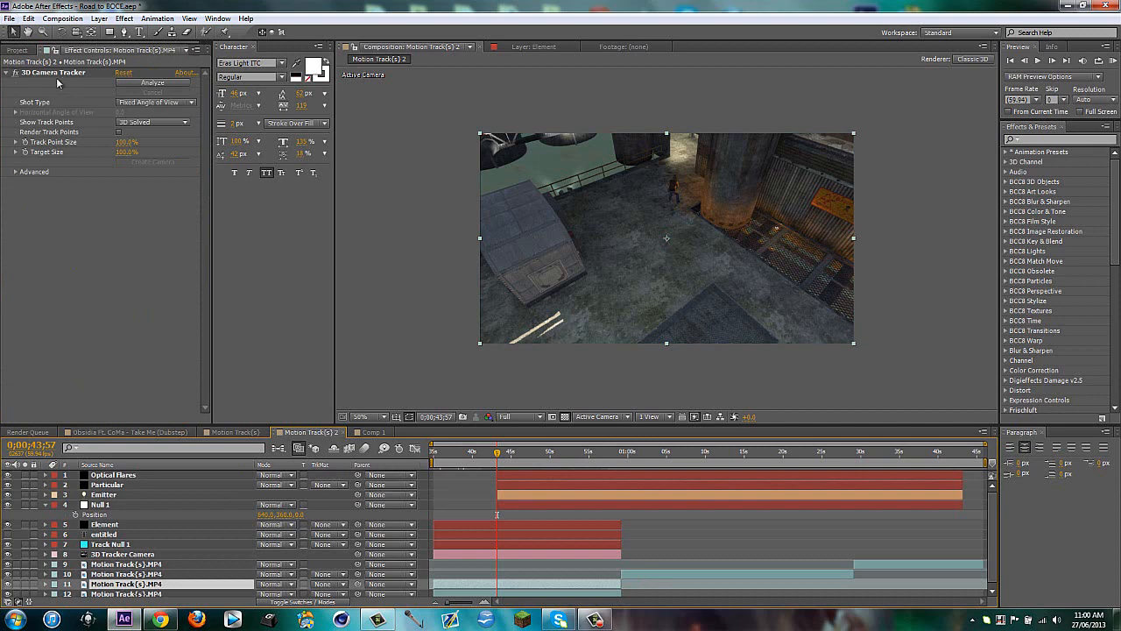
Create a null from the 3D Camera Tracker points on the floor near mid-frame and reveal its Position
{"action": "left_click", "coordinate": [55, 72]}
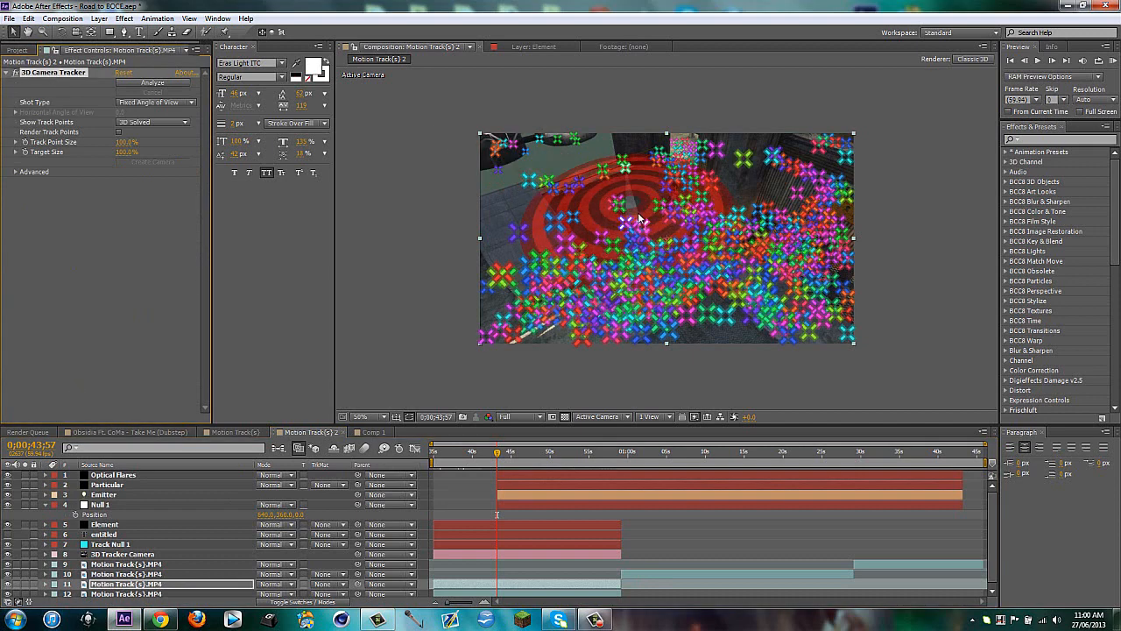
{"action": "right_click", "coordinate": [657, 215]}
{"action": "left_click", "coordinate": [665, 242]}
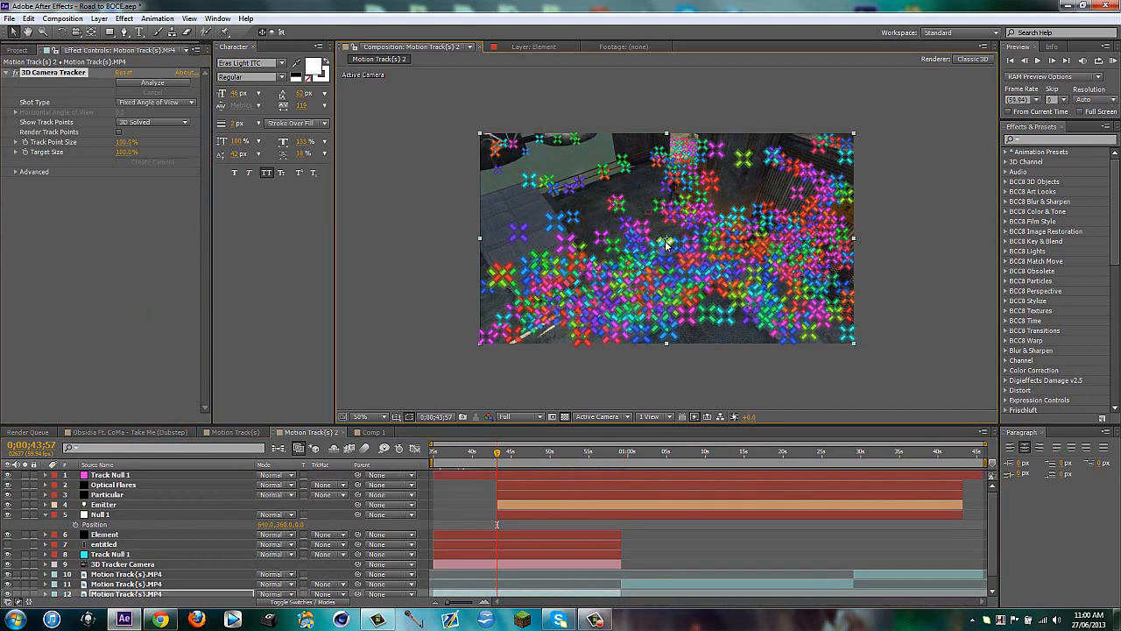
{"action": "left_click", "coordinate": [113, 475]}
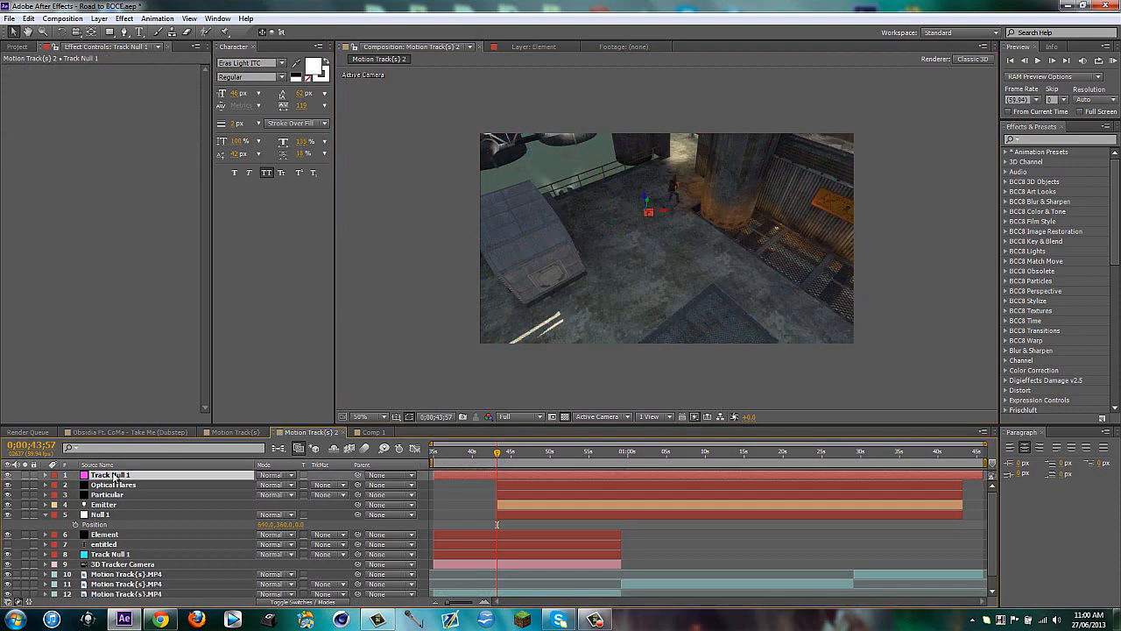
{"action": "key", "text": "p"}
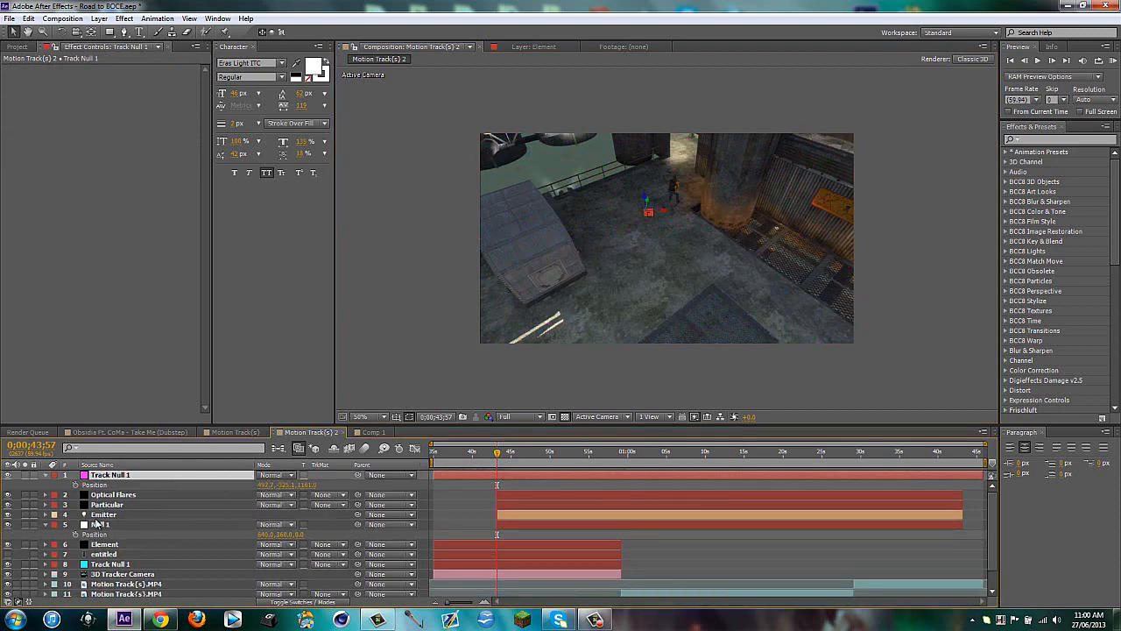
Match Null 1's Position to the new Track Null by entering 497, -325, 1161
{"action": "left_click", "coordinate": [265, 534]}
{"action": "type", "text": "497.7"}
{"action": "key", "text": "Tab"}
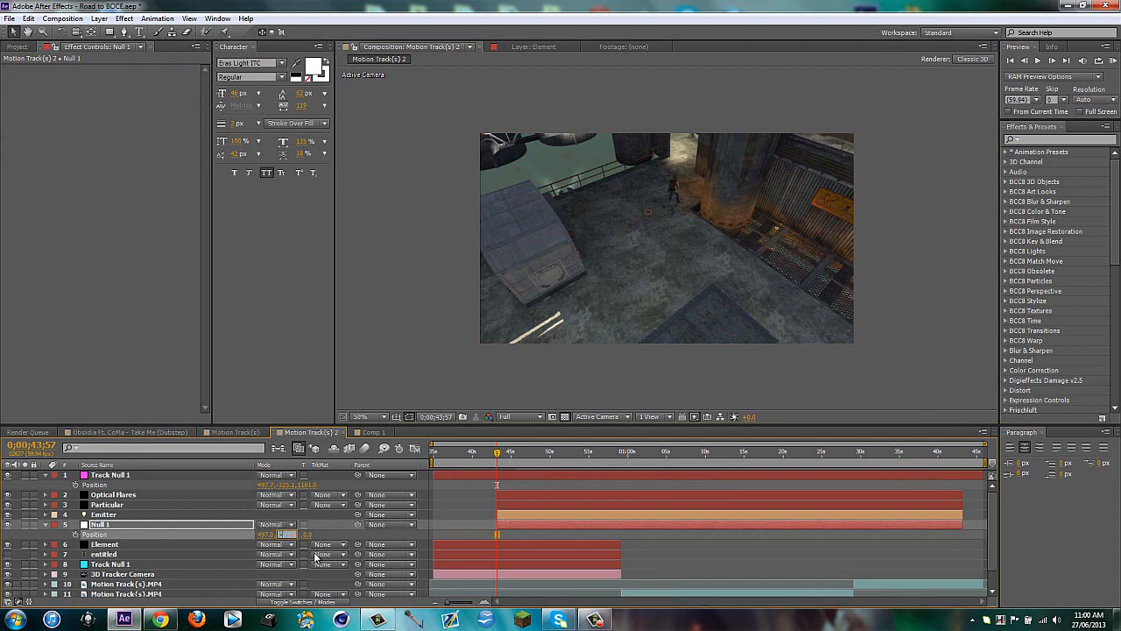
{"action": "type", "text": "-333"}
{"action": "key", "text": "Tab"}
{"action": "type", "text": "1161"}
{"action": "key", "text": "Return"}
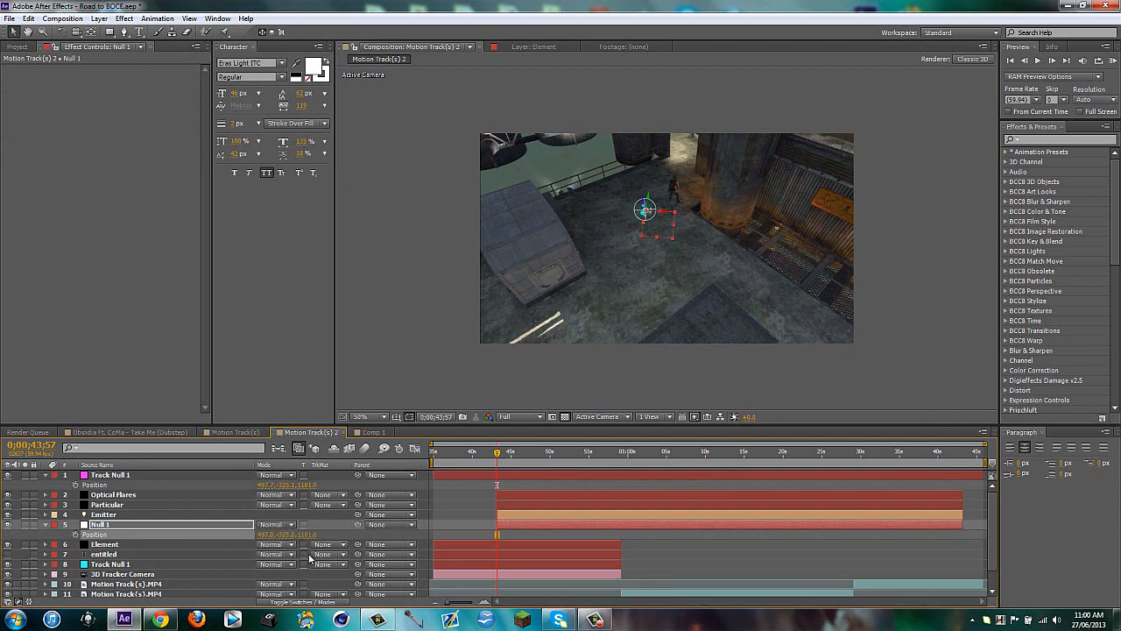
{"action": "left_click", "coordinate": [719, 363]}
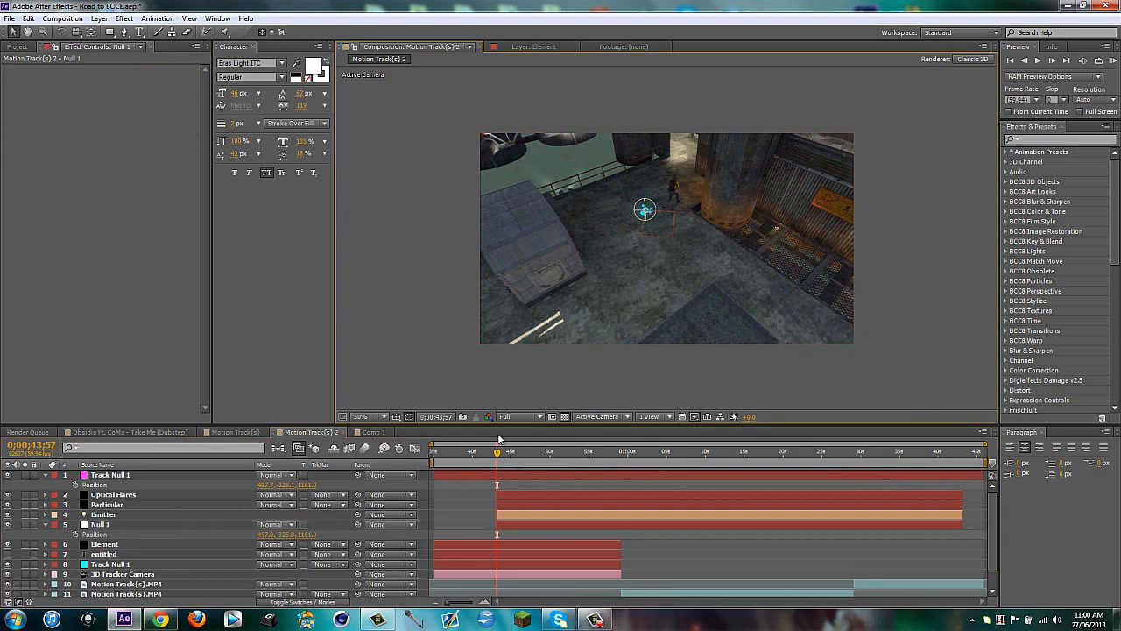
Move Null 1 to the floor beside the white stripes, at X 391, and start Position keyframing at 0;00;43;57
{"action": "left_click_drag", "start_coordinate": [266, 534], "coordinate": [105, 552]}
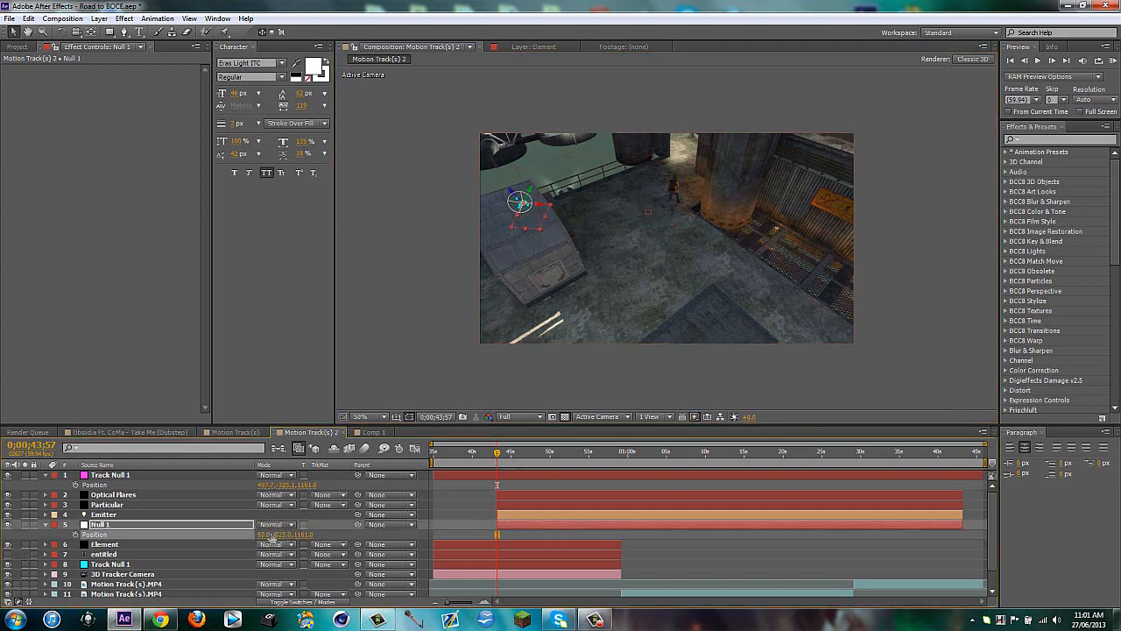
{"action": "left_click_drag", "start_coordinate": [334, 530], "coordinate": [390, 521]}
{"action": "left_click_drag", "start_coordinate": [274, 534], "coordinate": [521, 508]}
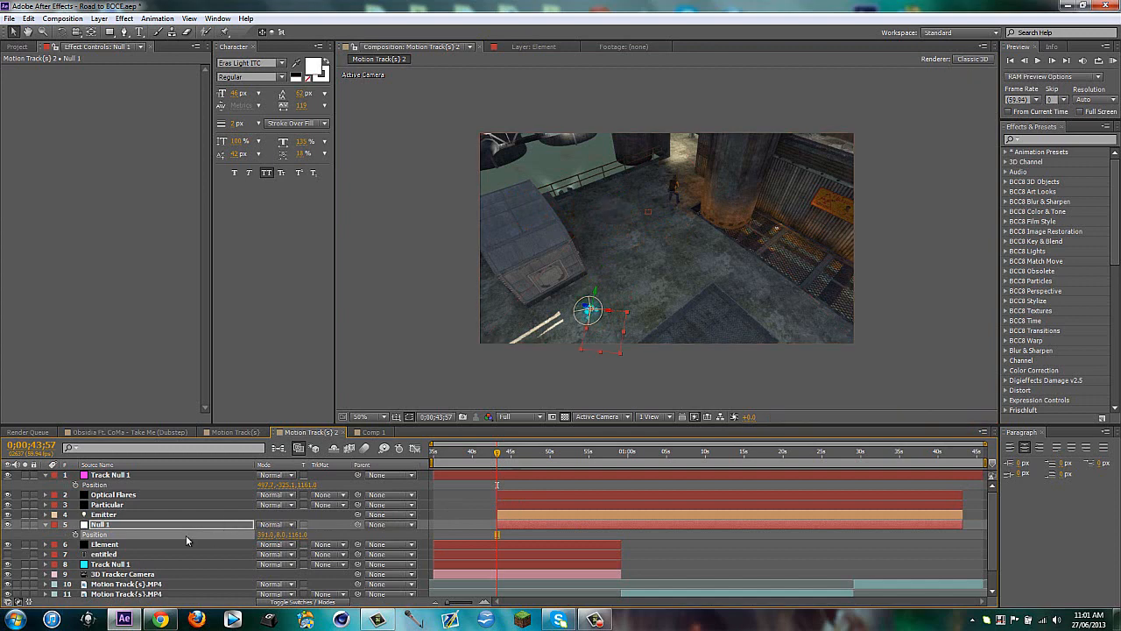
{"action": "left_click", "coordinate": [76, 534]}
Try a second Null 1 Position keyframe at 0;00;47;33 with Y raised to 1307
{"action": "left_click_drag", "start_coordinate": [498, 455], "coordinate": [528, 455]}
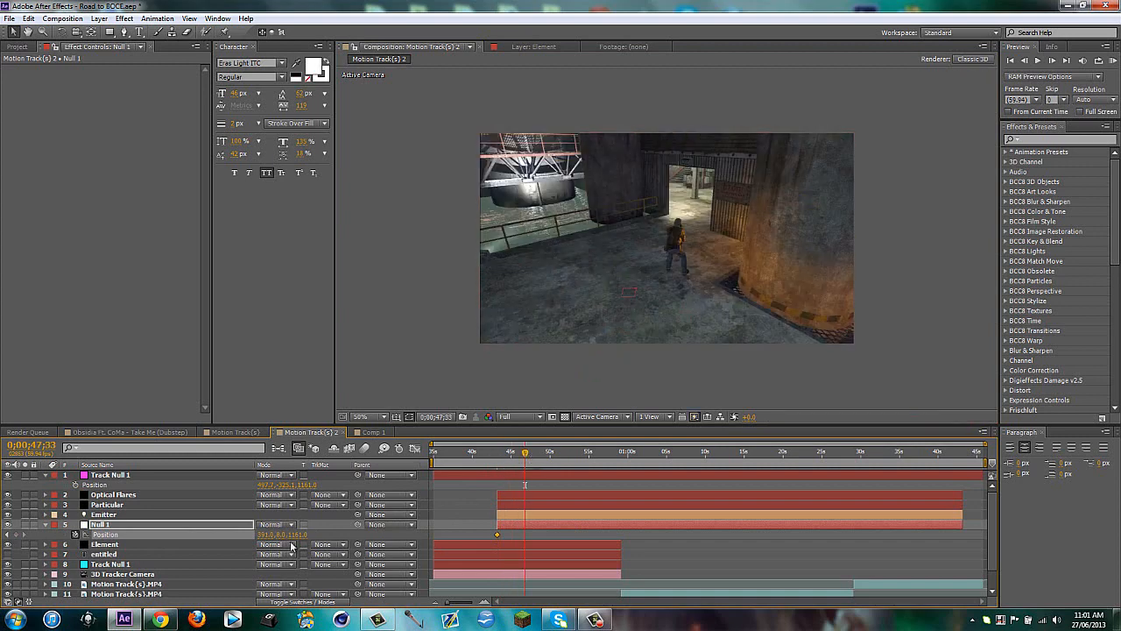
{"action": "left_click_drag", "start_coordinate": [283, 534], "coordinate": [392, 517]}
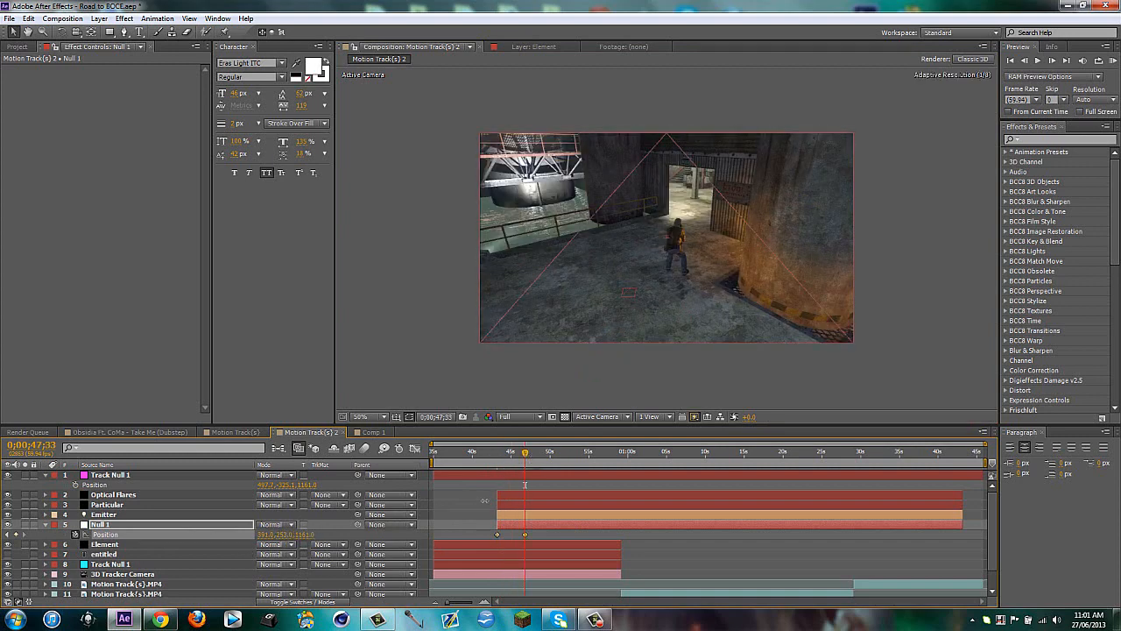
{"action": "left_click_drag", "start_coordinate": [484, 500], "coordinate": [745, 493]}
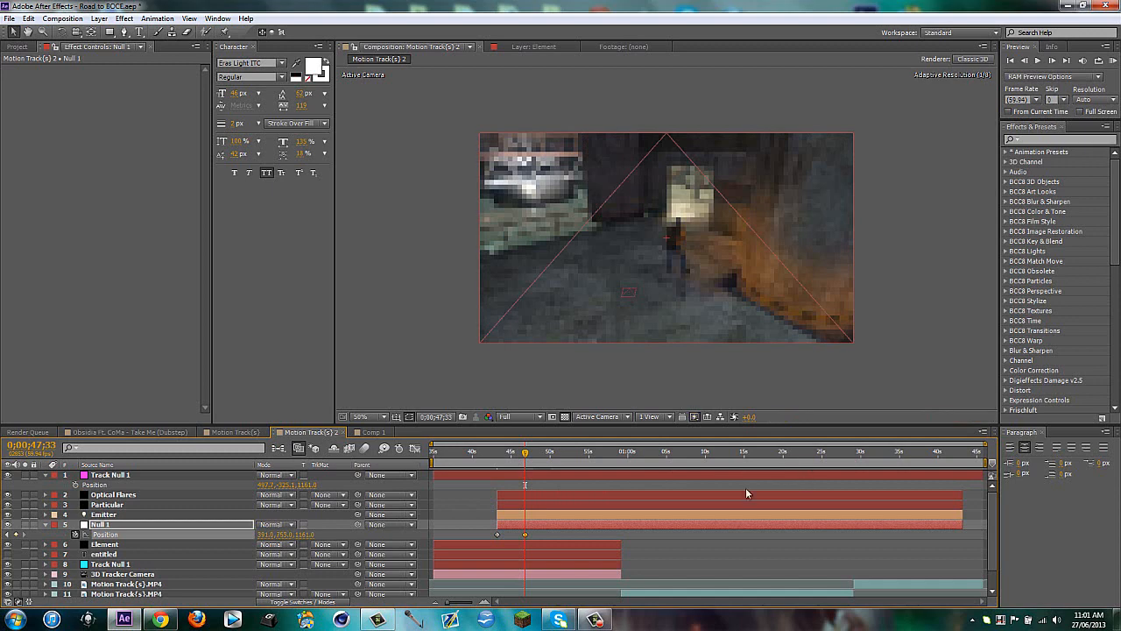
{"action": "scroll", "coordinate": [587, 359], "scroll_direction": "down", "scroll_amount": 2}
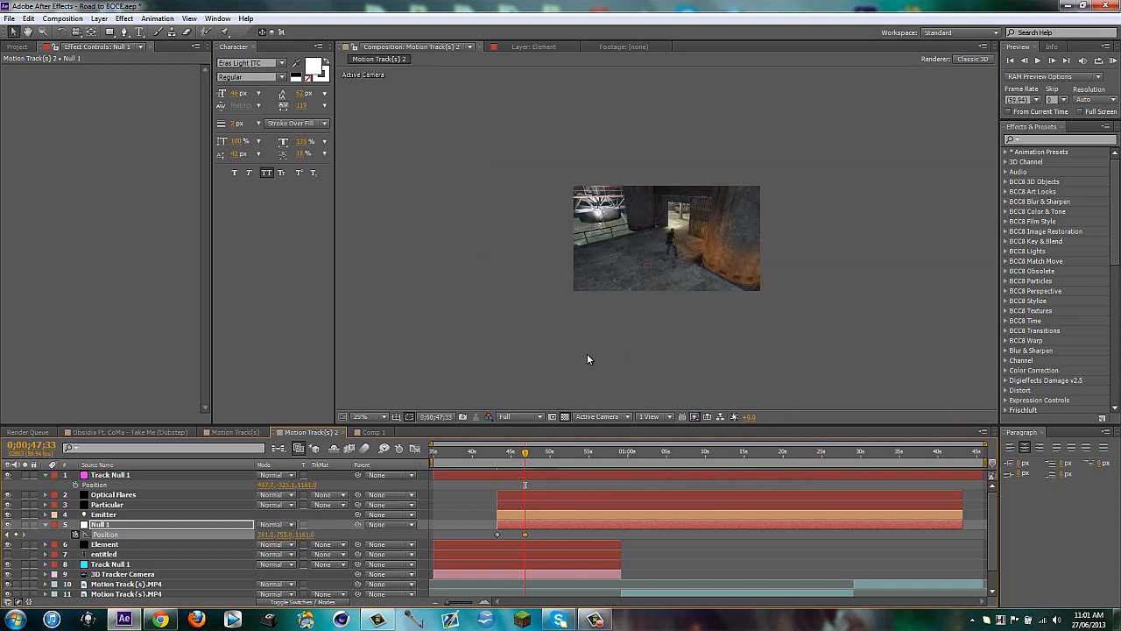
{"action": "scroll", "coordinate": [586, 353], "scroll_direction": "up", "scroll_amount": 2}
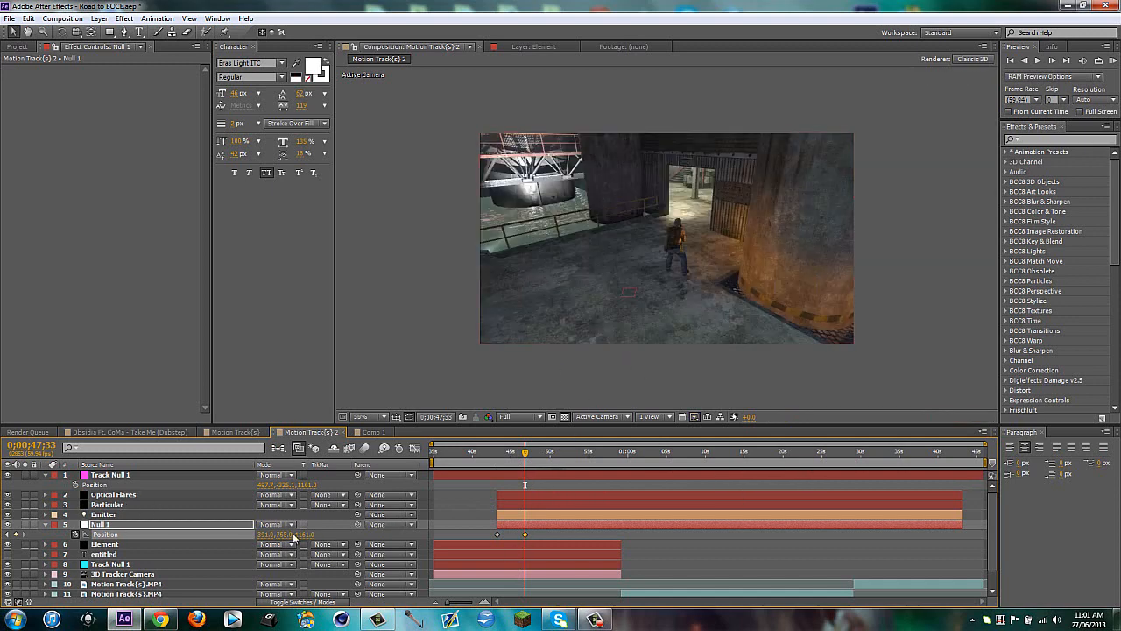
{"action": "left_click_drag", "start_coordinate": [295, 537], "coordinate": [447, 510]}
{"action": "left_click_drag", "start_coordinate": [553, 509], "coordinate": [648, 517]}
Compare Null 1's two Position keyframes, set the second one's Y to 8, and return to the first keyframe
{"action": "left_click", "coordinate": [512, 453]}
{"action": "left_click", "coordinate": [500, 452]}
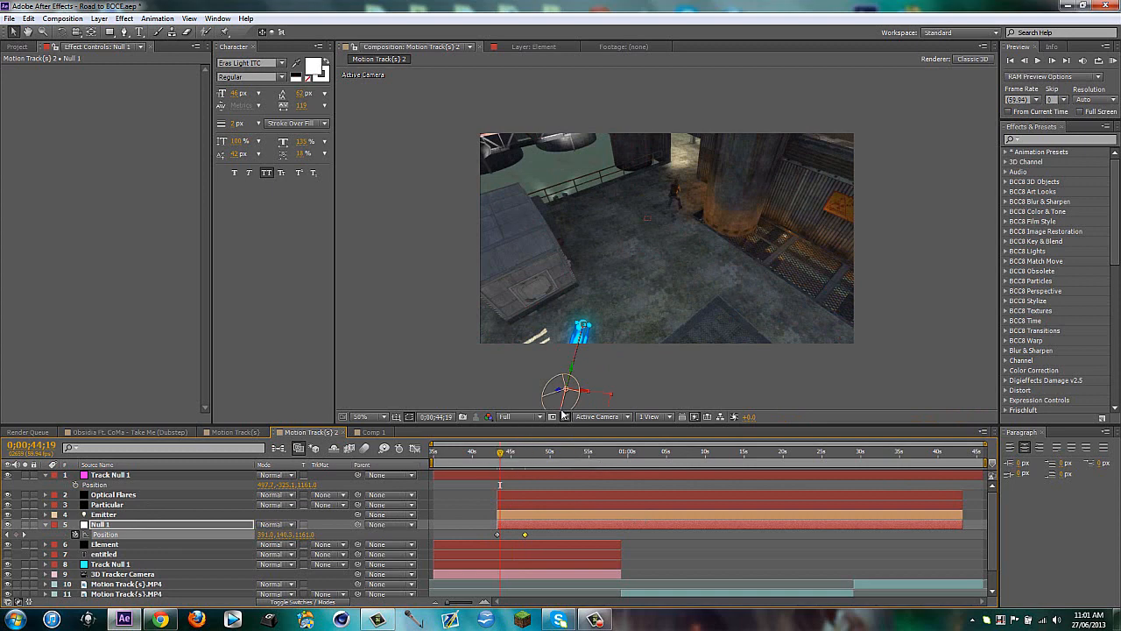
{"action": "left_click", "coordinate": [9, 535]}
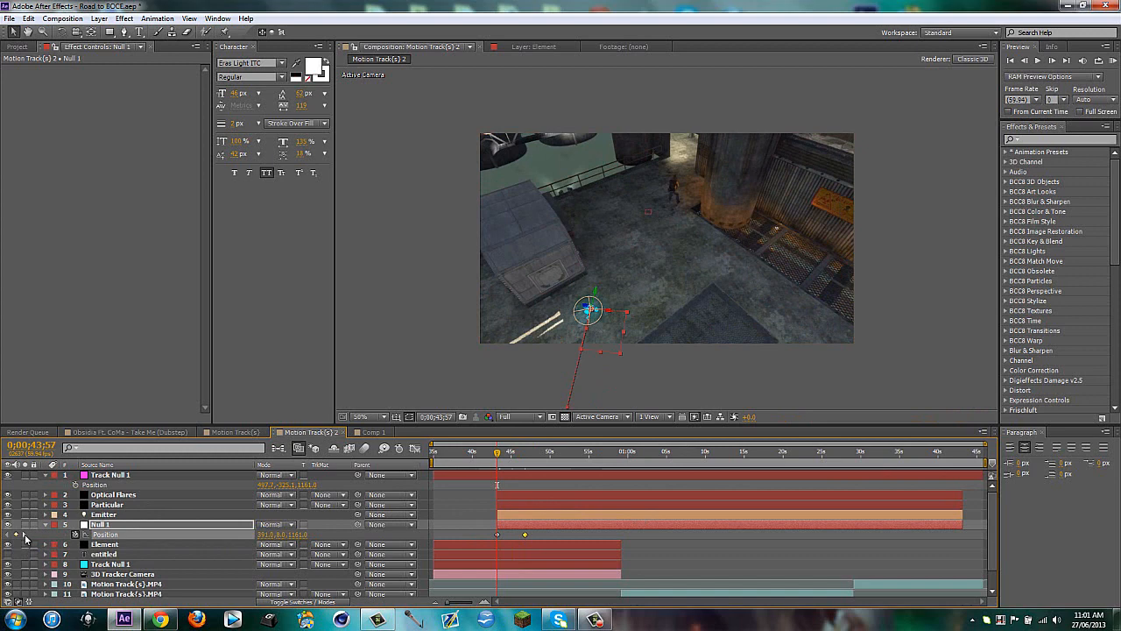
{"action": "left_click", "coordinate": [23, 534]}
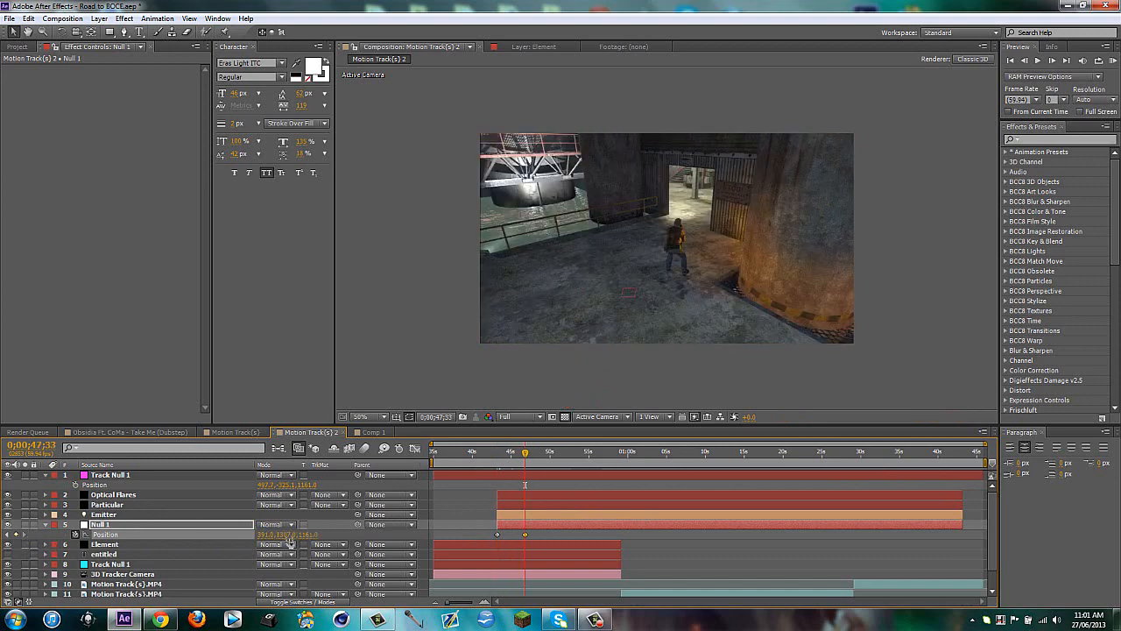
{"action": "left_click", "coordinate": [288, 534]}
{"action": "type", "text": "8"}
{"action": "key", "text": "Return"}
{"action": "left_click", "coordinate": [9, 535]}
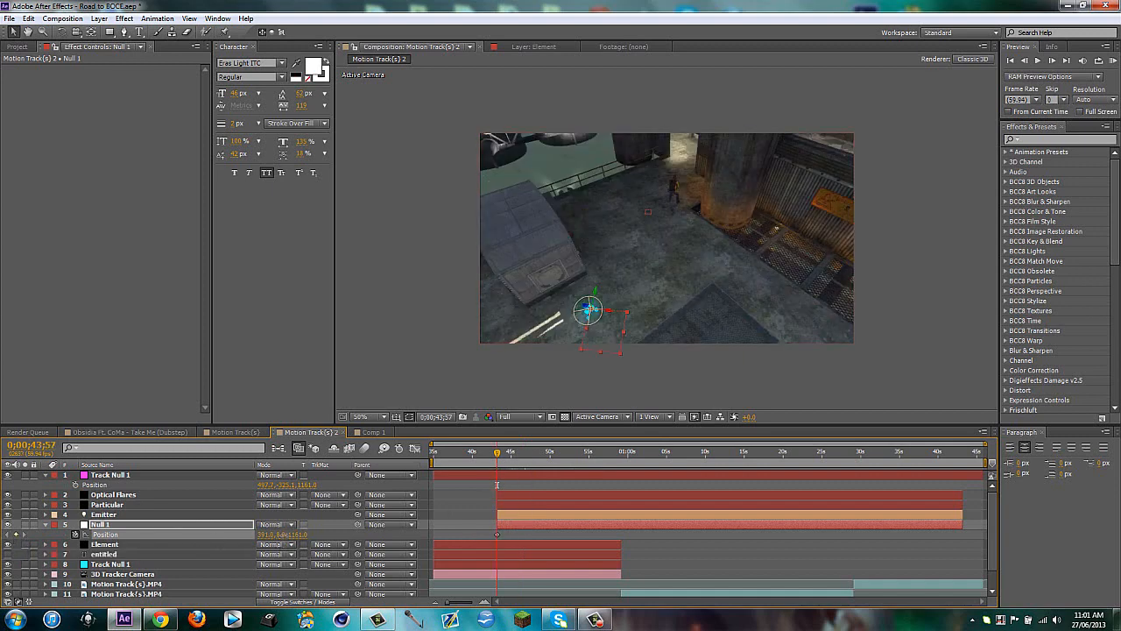
Keyframe Null 1's Position with Y -314 at 0;00;44;27 and with X 453, Y -418 at 0;00;44;57
{"action": "left_click_drag", "start_coordinate": [281, 534], "coordinate": [343, 540]}
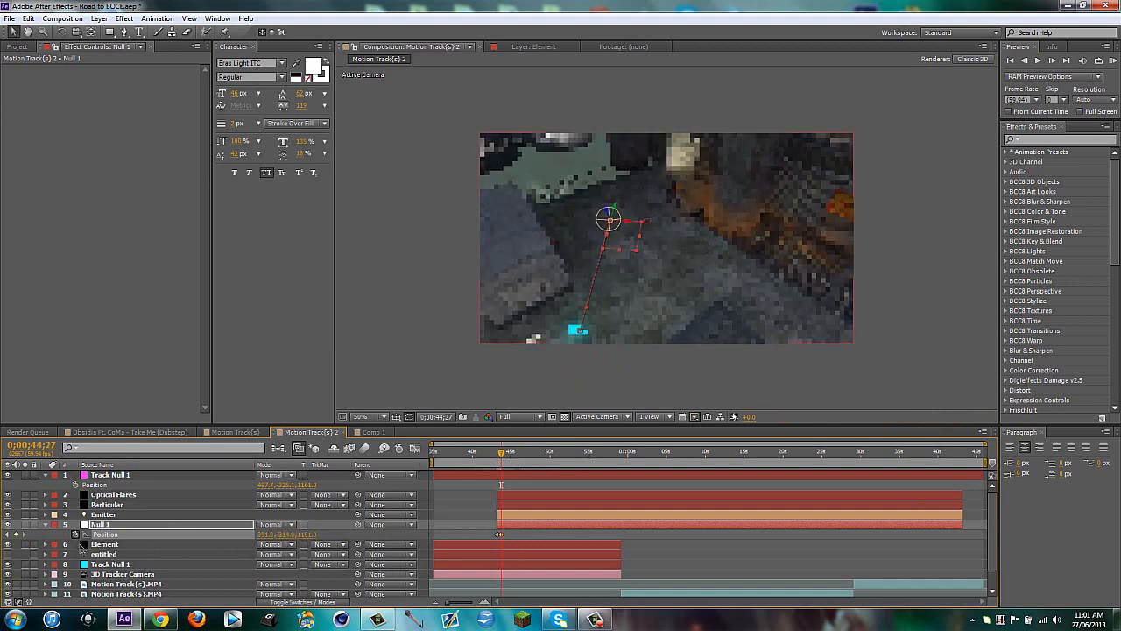
{"action": "left_click", "coordinate": [678, 389]}
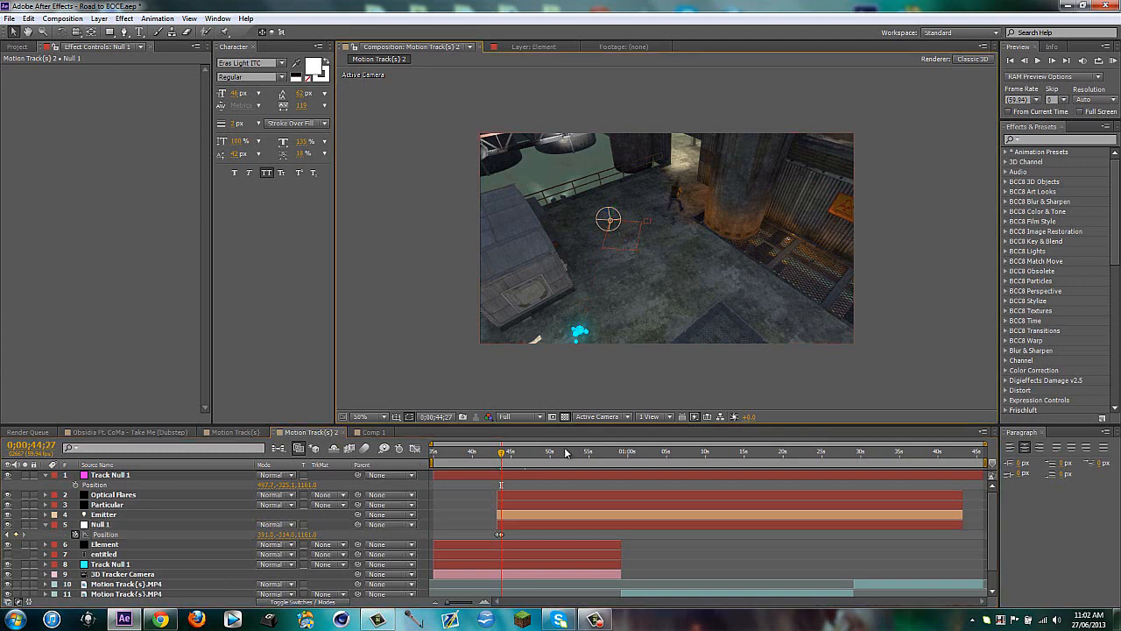
{"action": "key", "text": "space"}
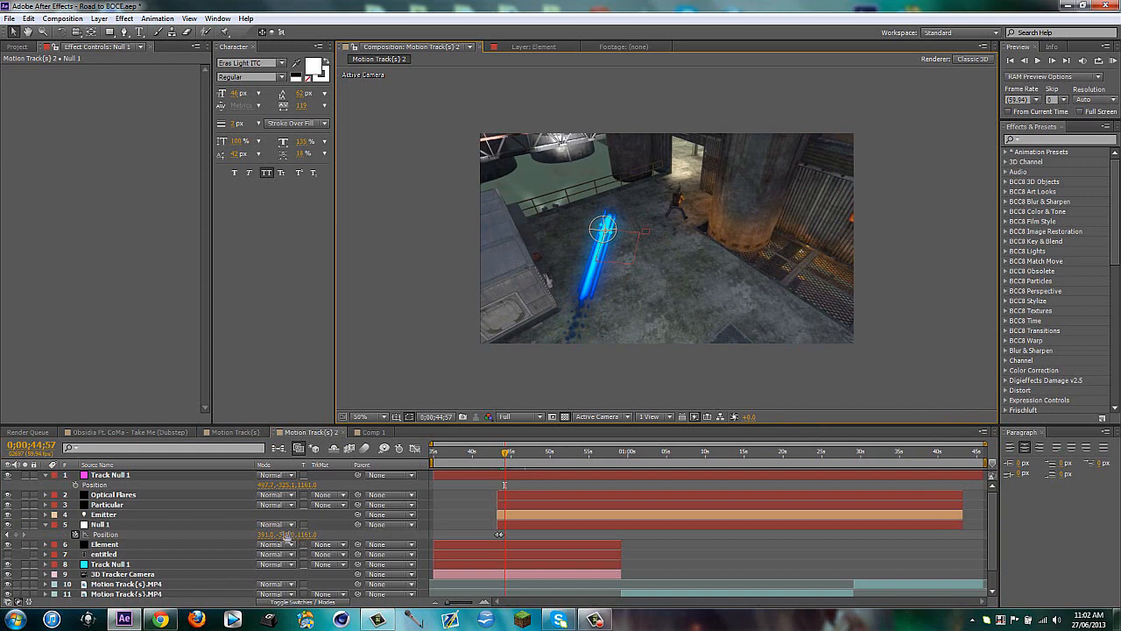
{"action": "mouse_move", "coordinate": [270, 535]}
{"action": "left_mouse_down"}
{"action": "mouse_move", "coordinate": [315, 535]}
{"action": "mouse_move", "coordinate": [225, 529]}
{"action": "left_mouse_up"}
Advance to 0;00;45;27 and keyframe Null 1's Position at X 574, Y -501 by the running character
{"action": "key", "text": "shift+Page_Down"}
{"action": "key", "text": "shift+Page_Down"}
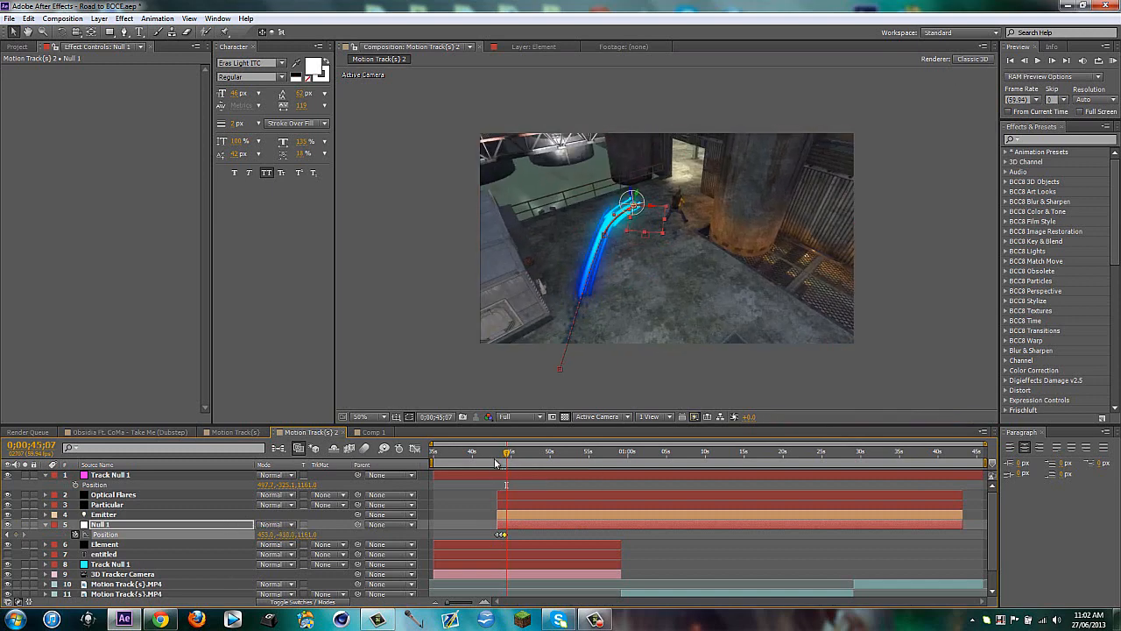
{"action": "key", "text": "shift+Page_Down"}
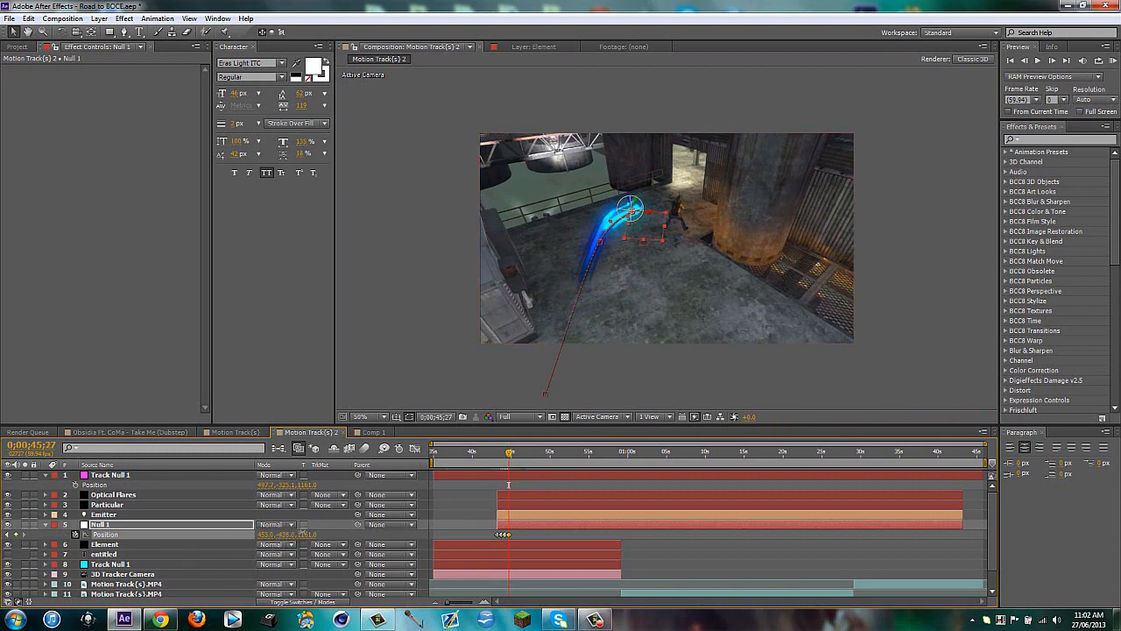
{"action": "left_click_drag", "start_coordinate": [305, 531], "coordinate": [325, 517]}
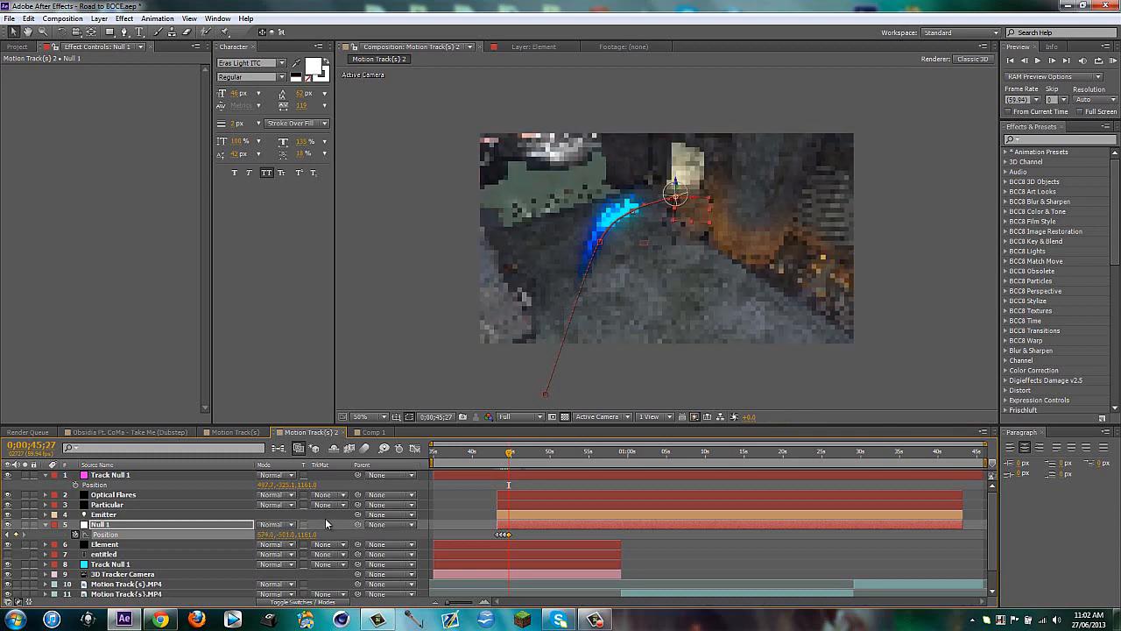
Keyframe Null 1's Position at 0;00;47;33 with Z 992 to raise the streak above the character
{"action": "left_click", "coordinate": [542, 455]}
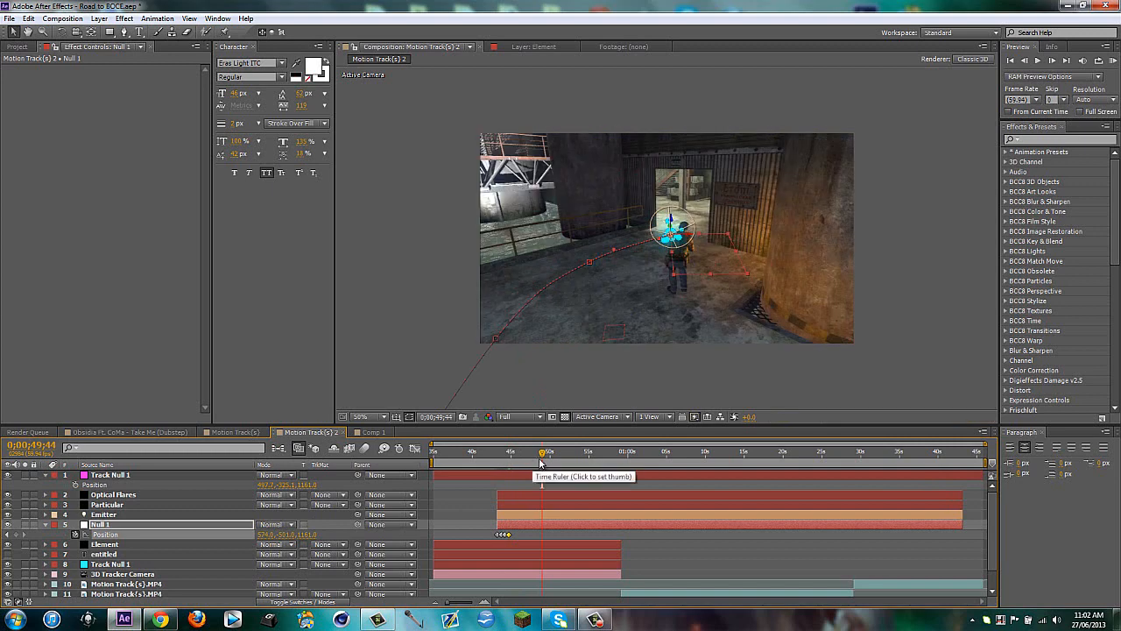
{"action": "left_click", "coordinate": [525, 456]}
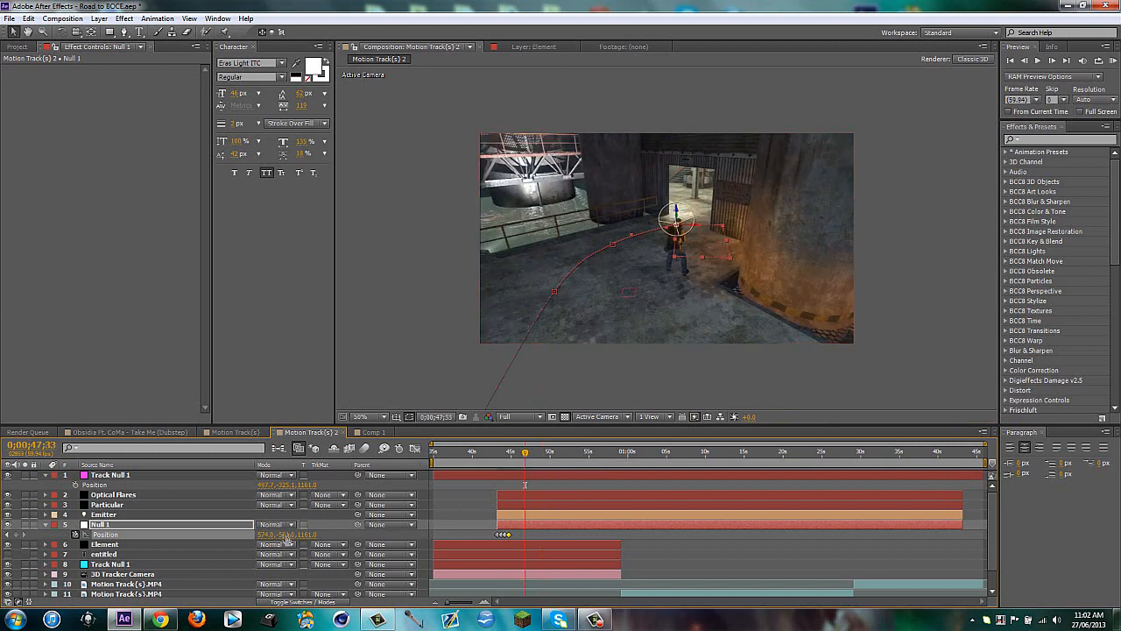
{"action": "left_click_drag", "start_coordinate": [286, 540], "coordinate": [191, 528]}
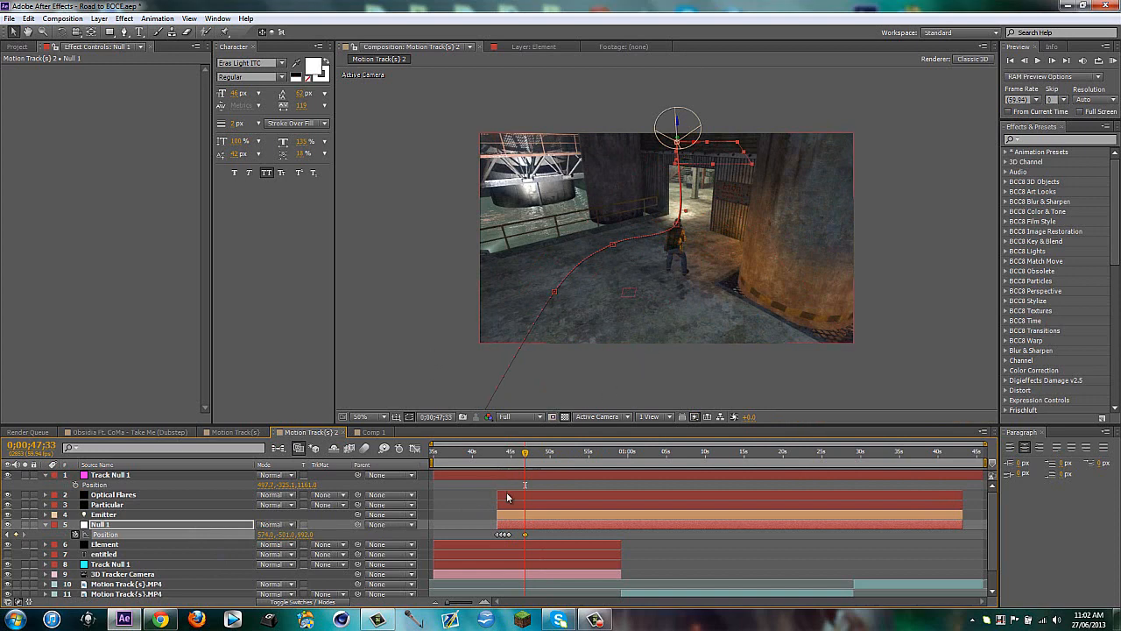
Review the streak's path in ten-frame increments from Null 1's 0;00;45;27 Position keyframe to 0;00;47;47
{"action": "left_click_drag", "start_coordinate": [526, 454], "coordinate": [536, 455]}
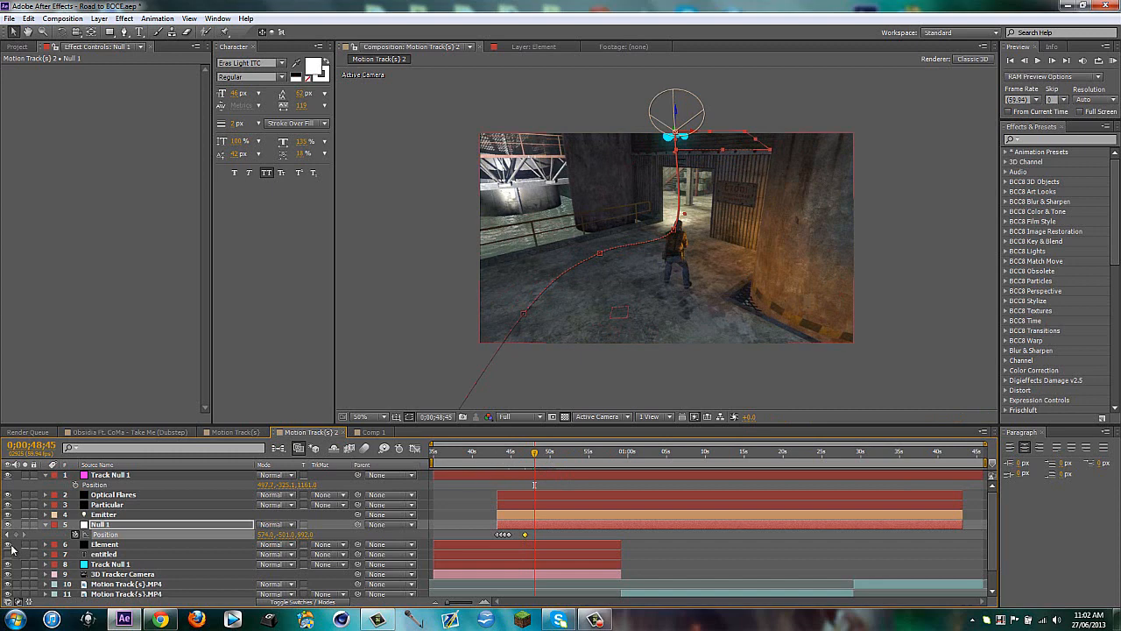
{"action": "left_click", "coordinate": [10, 535]}
{"action": "left_click", "coordinate": [10, 535]}
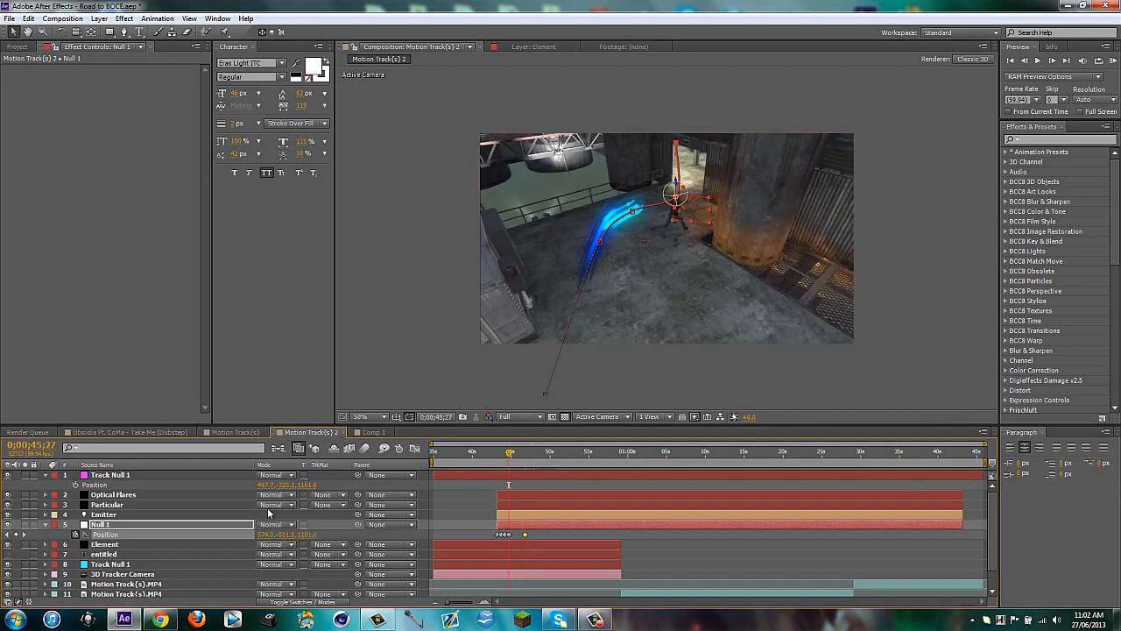
{"action": "key", "text": "shift+Page_Down"}
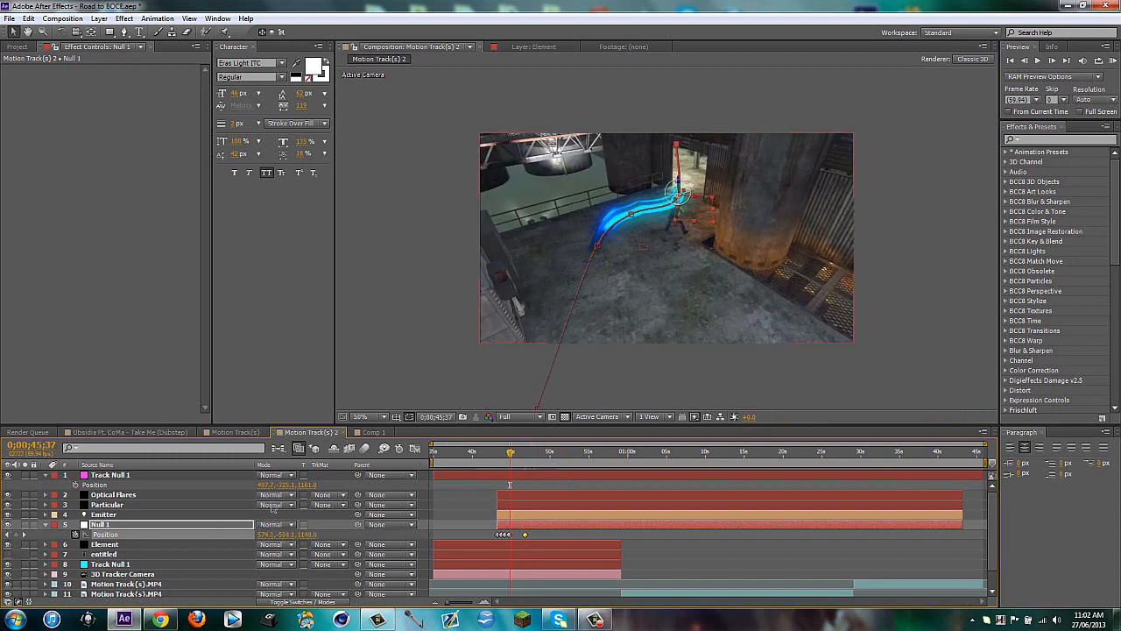
{"action": "key", "text": "shift+Page_Down"}
{"action": "key", "text": "shift+Page_Down"}
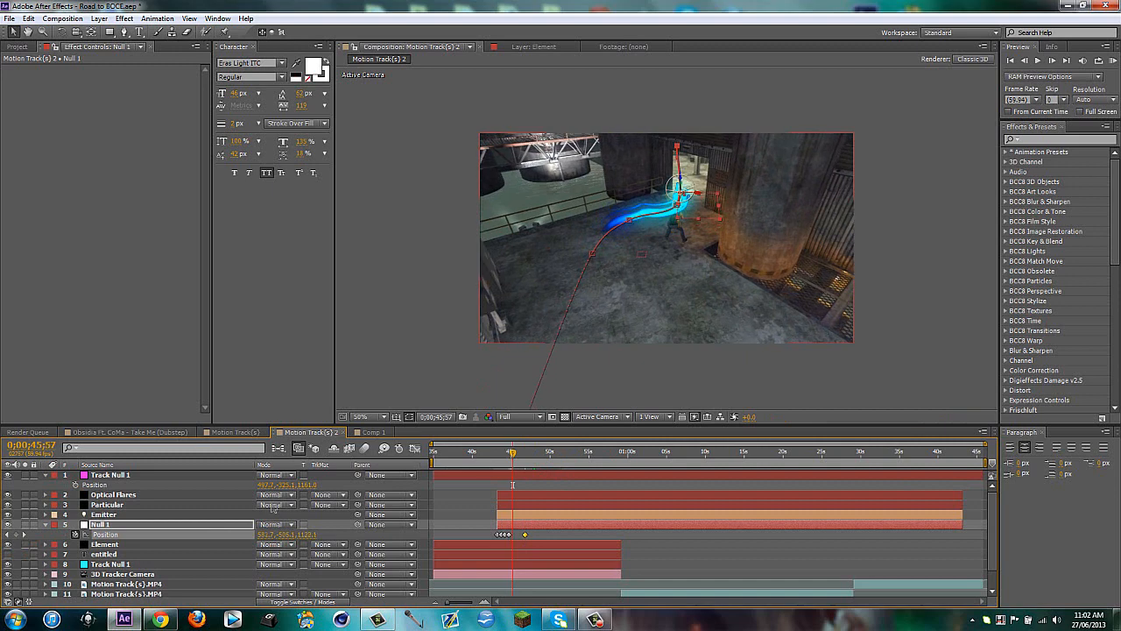
{"action": "key", "text": "shift+Page_Down"}
{"action": "key", "text": "shift+Page_Down"}
{"action": "key", "text": "shift+Page_Down"}
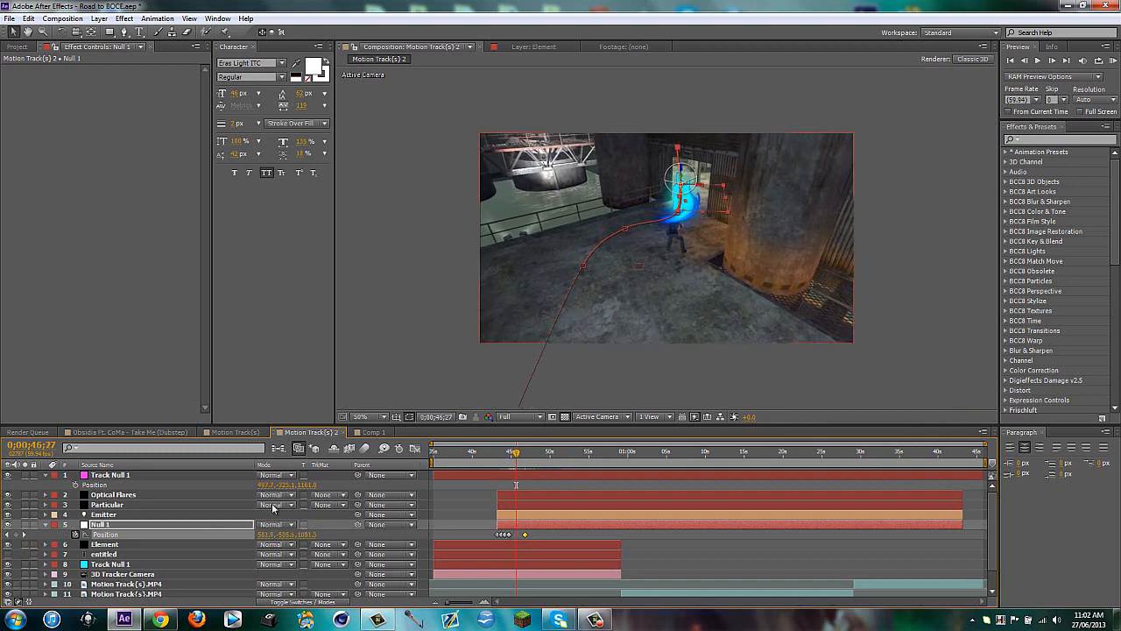
{"action": "key", "text": "shift+Page_Down"}
{"action": "key", "text": "shift+Page_Down"}
{"action": "key", "text": "shift+Page_Down"}
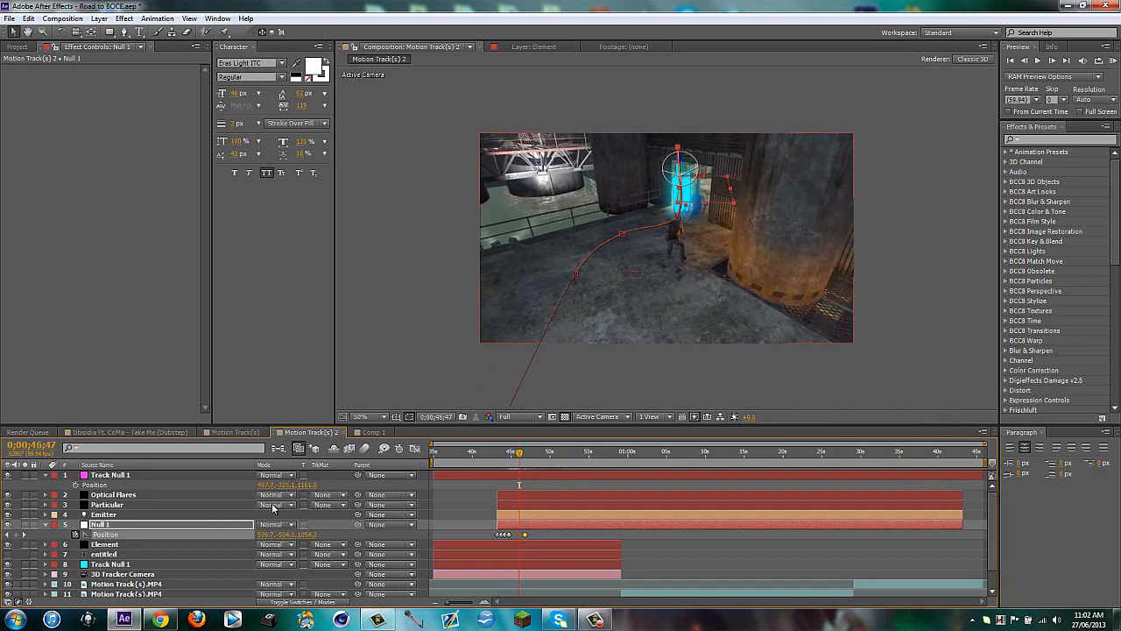
{"action": "key", "text": "shift+Page_Down"}
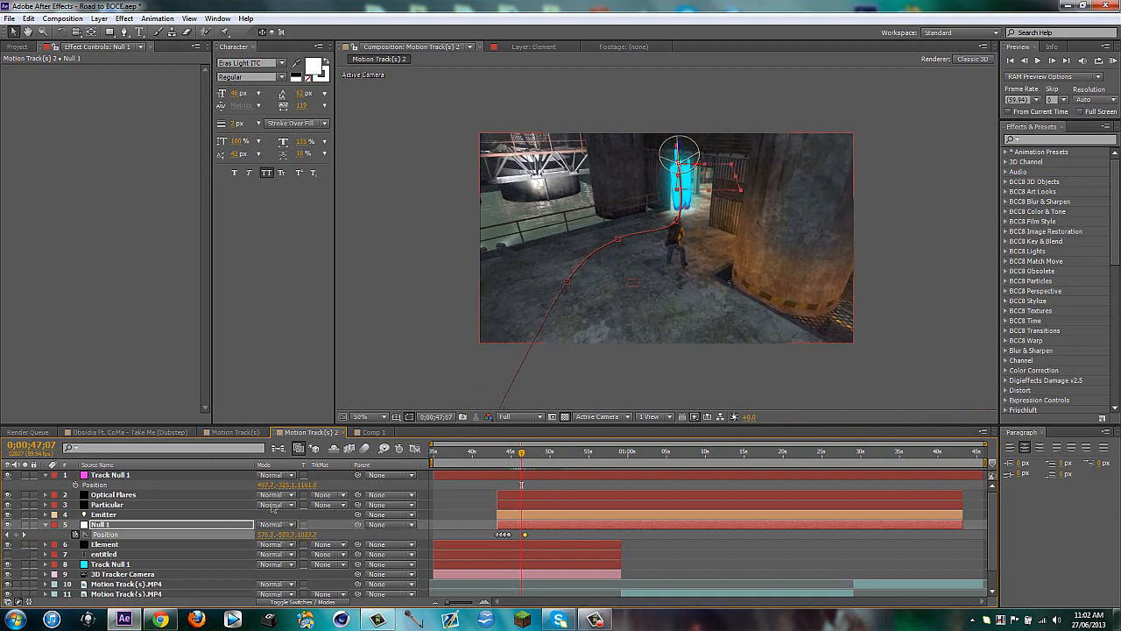
{"action": "key", "text": "shift+Page_Down"}
{"action": "key", "text": "shift+Page_Down"}
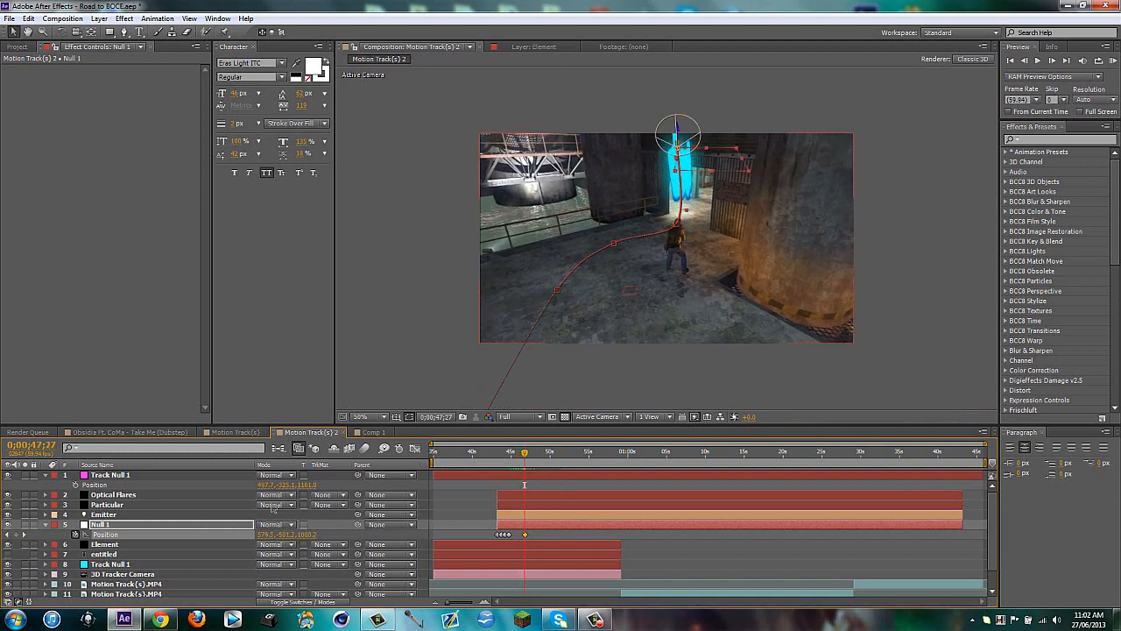
{"action": "key", "text": "shift+Page_Down"}
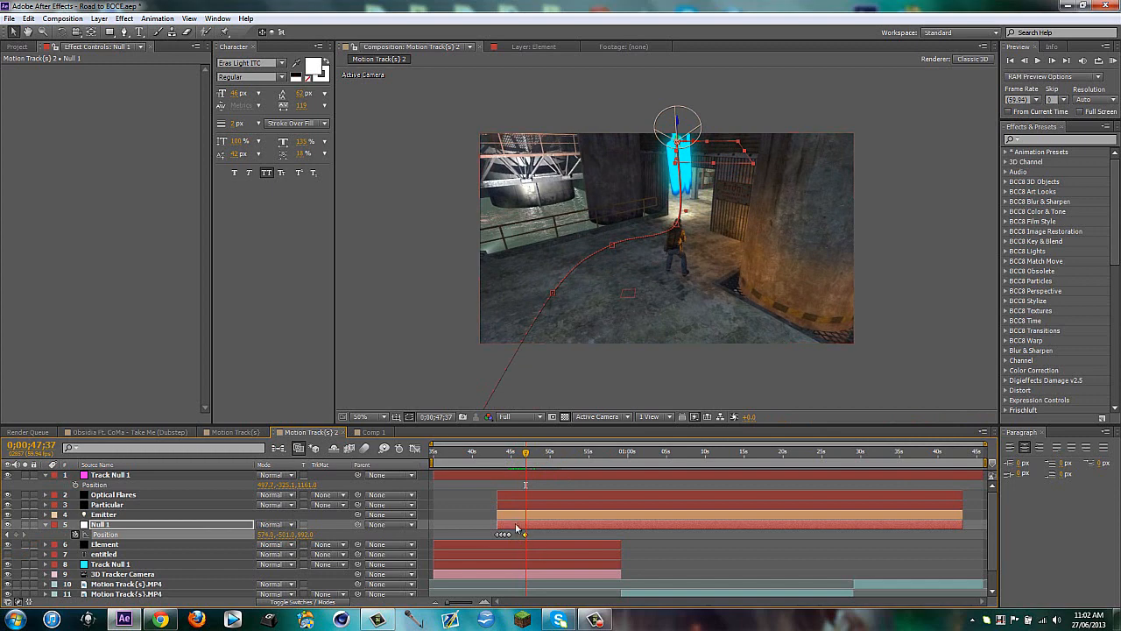
{"action": "key", "text": "shift+Page_Down"}
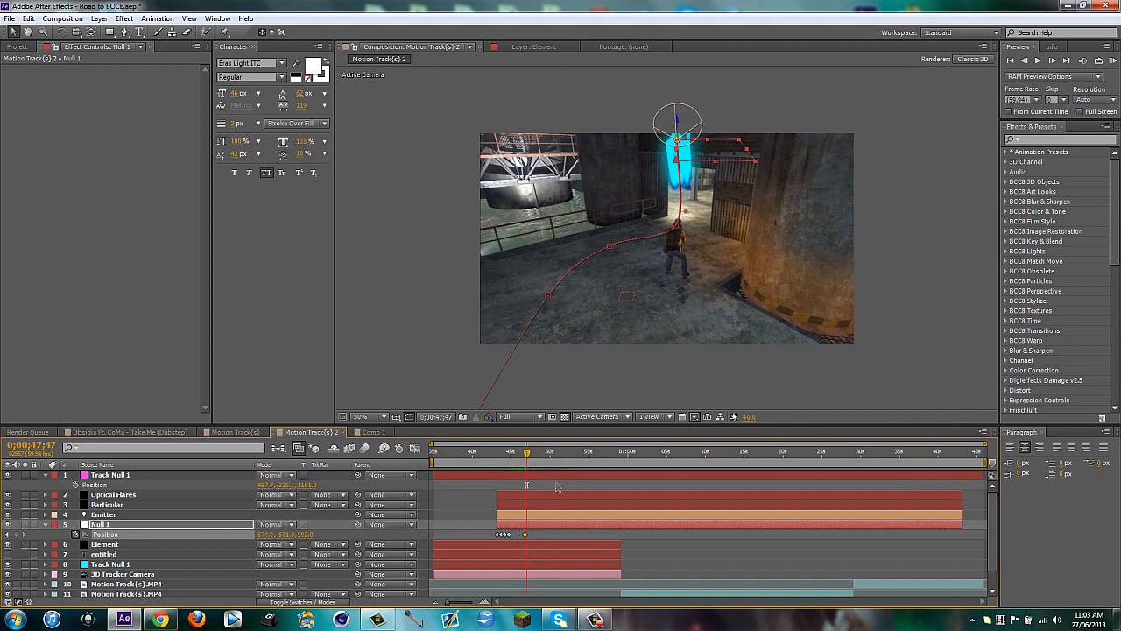
Advance to 0;00;48;27 and keyframe Null 1's Position with Z 703 to send the streak above the frame
{"action": "key", "text": "shift+Page_Down"}
{"action": "key", "text": "shift+Page_Down"}
{"action": "key", "text": "shift+Page_Down"}
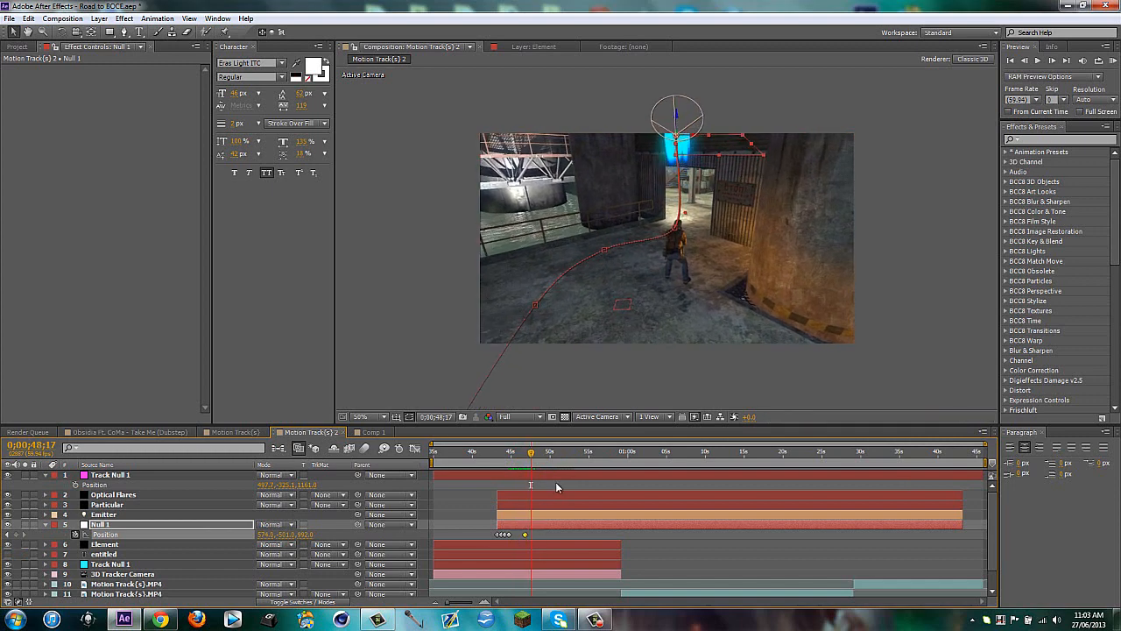
{"action": "key", "text": "shift+Page_Down"}
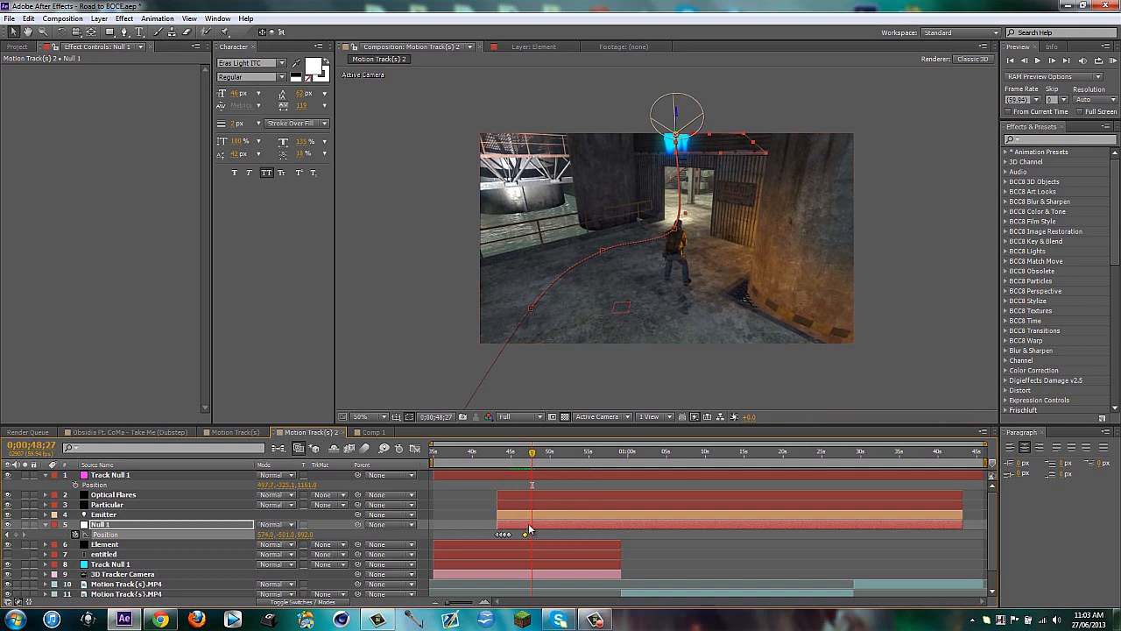
{"action": "mouse_move", "coordinate": [302, 534]}
{"action": "left_mouse_down"}
{"action": "mouse_move", "coordinate": [136, 540]}
{"action": "mouse_move", "coordinate": [307, 534]}
{"action": "left_mouse_up"}
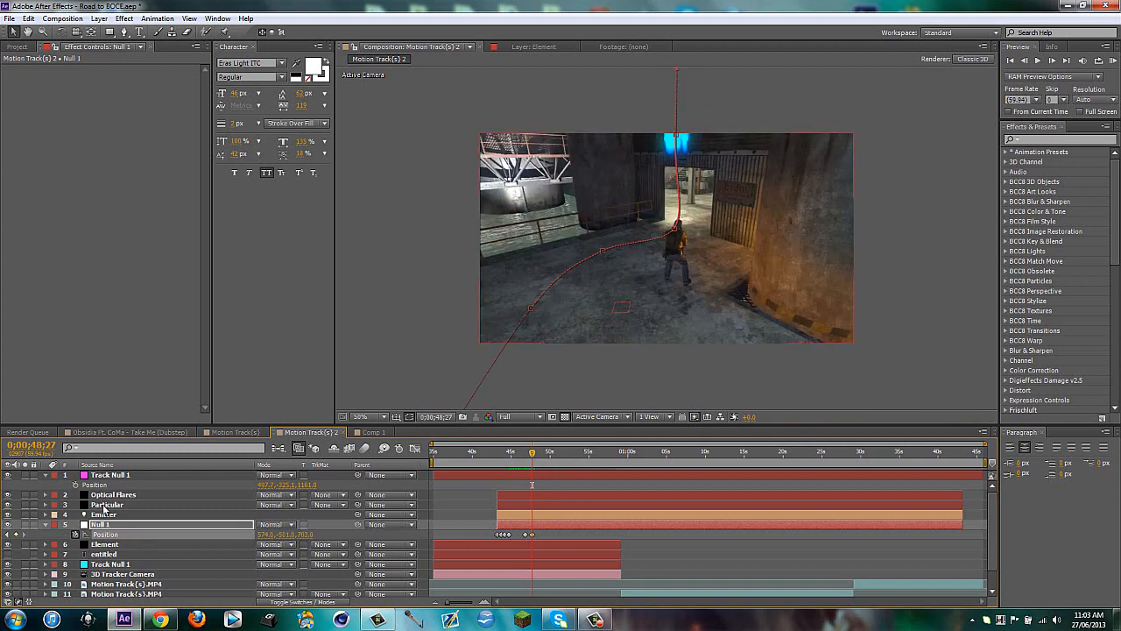
Trim the ends of the Optical Flares, Particular, Emitter and Null 1 layers to 0;00;49;07
{"action": "key", "text": "shift+Page_Down"}
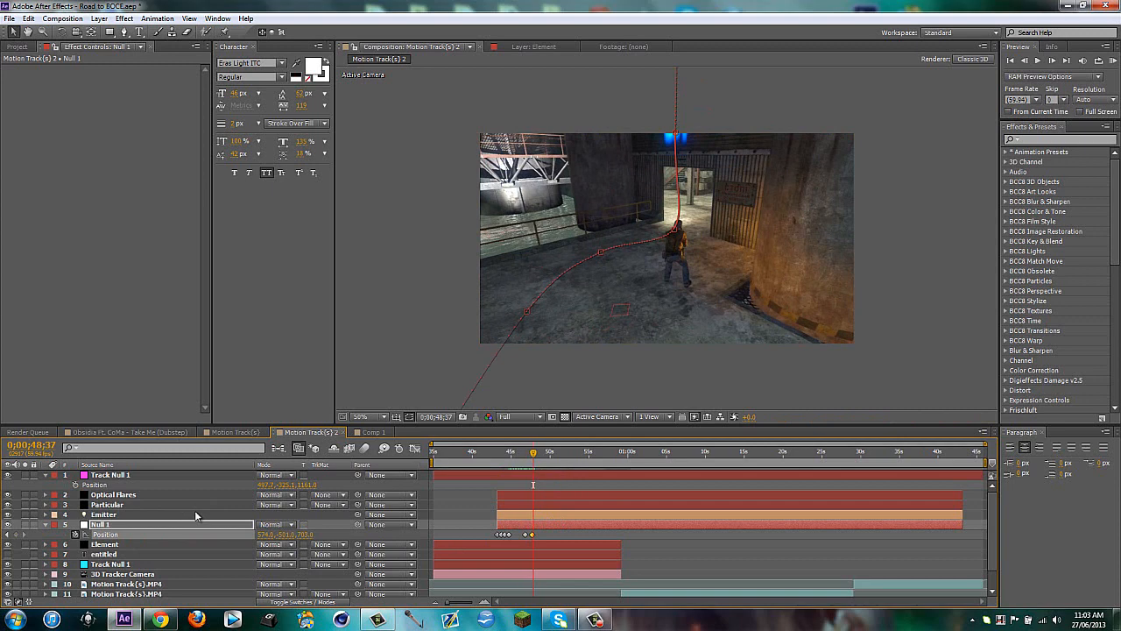
{"action": "key", "text": "shift+Page_Down"}
{"action": "key", "text": "shift+Page_Down"}
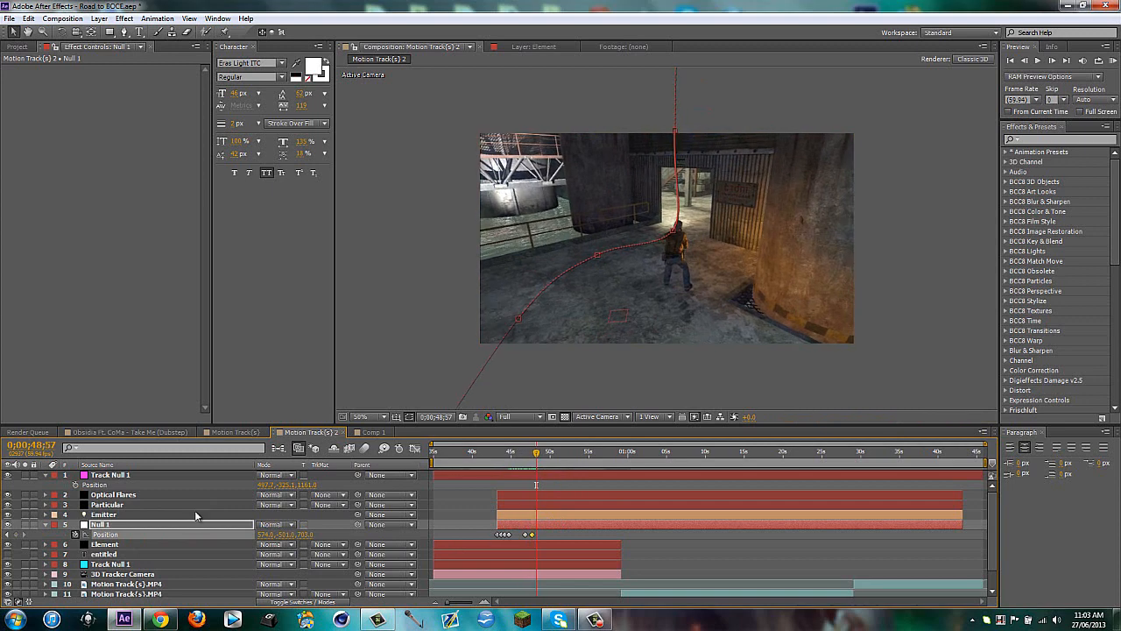
{"action": "key", "text": "shift+Page_Down"}
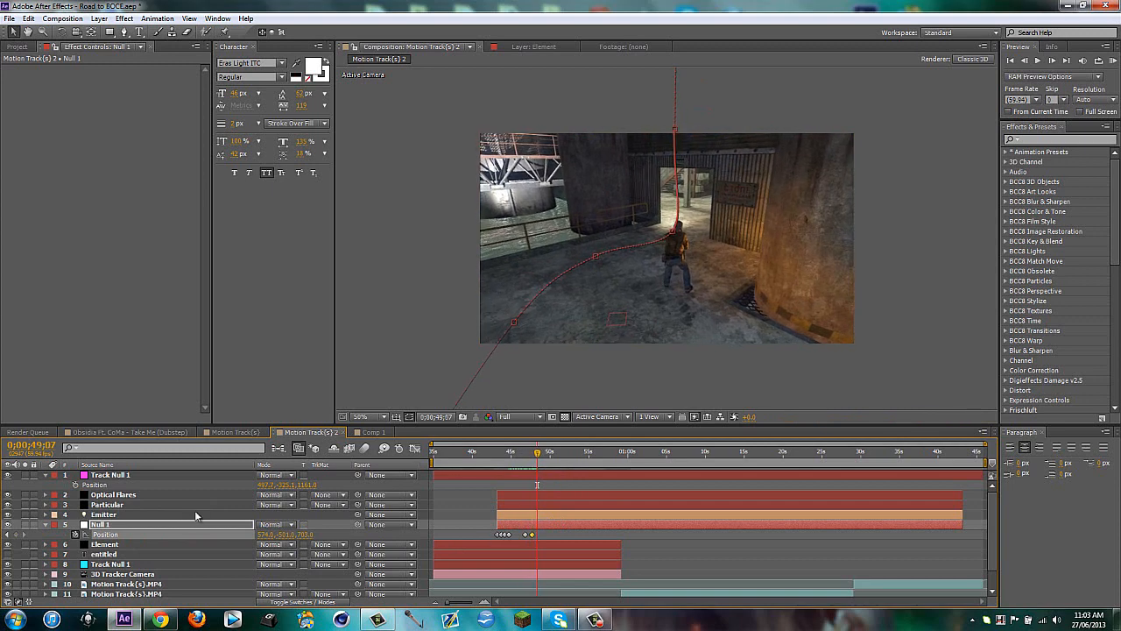
{"action": "left_click", "coordinate": [46, 525]}
{"action": "left_click_drag", "start_coordinate": [79, 489], "coordinate": [106, 526]}
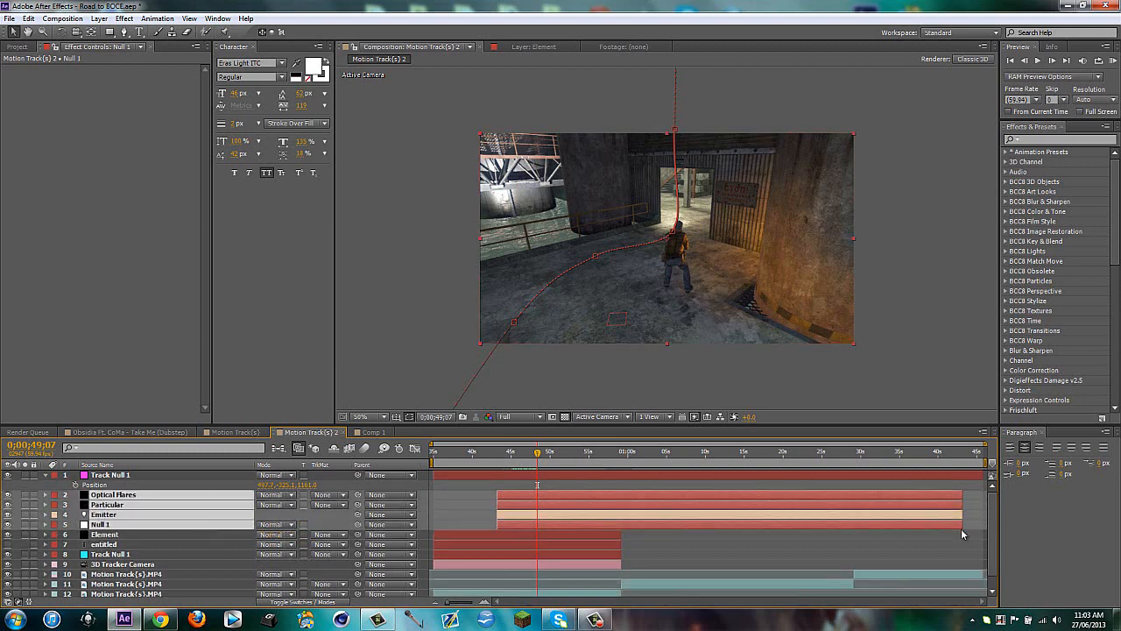
{"action": "left_click_drag", "start_coordinate": [962, 515], "coordinate": [534, 517]}
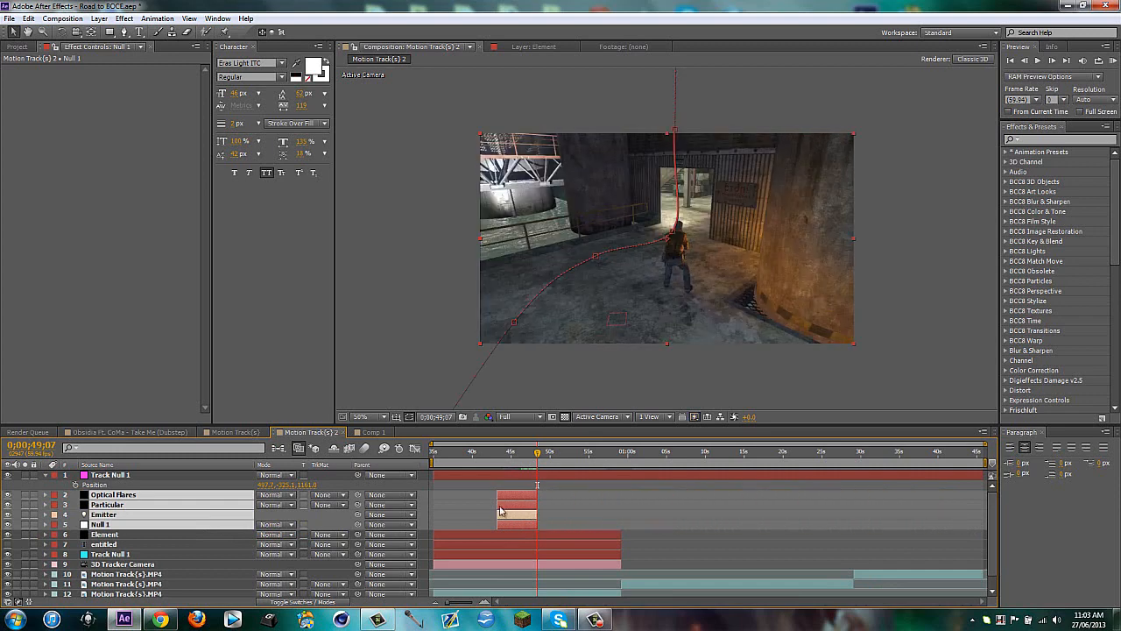
Extend the starts of the Optical Flares, Particular, Emitter and Null 1 layers back to 0;00;43;07
{"action": "left_click", "coordinate": [503, 524]}
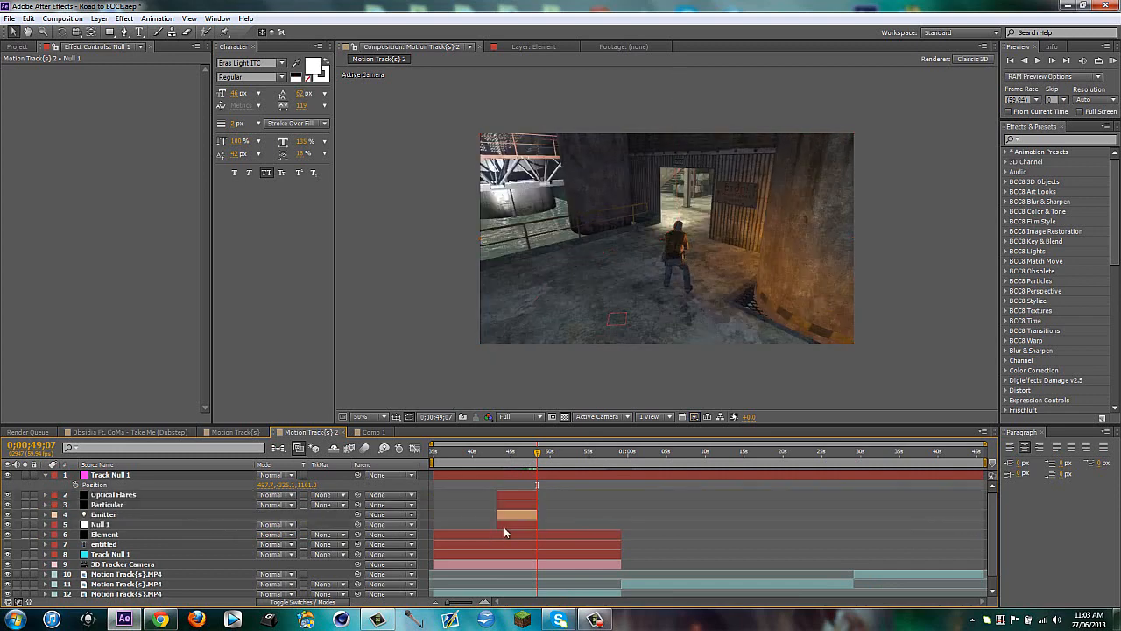
{"action": "key", "text": "p"}
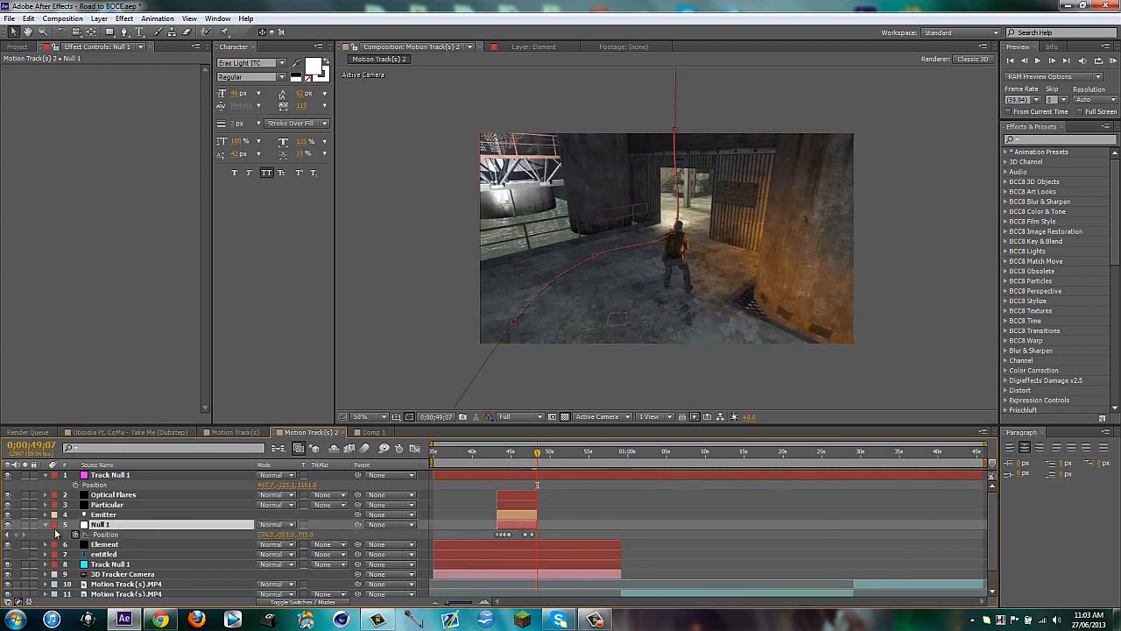
{"action": "left_click", "coordinate": [11, 536]}
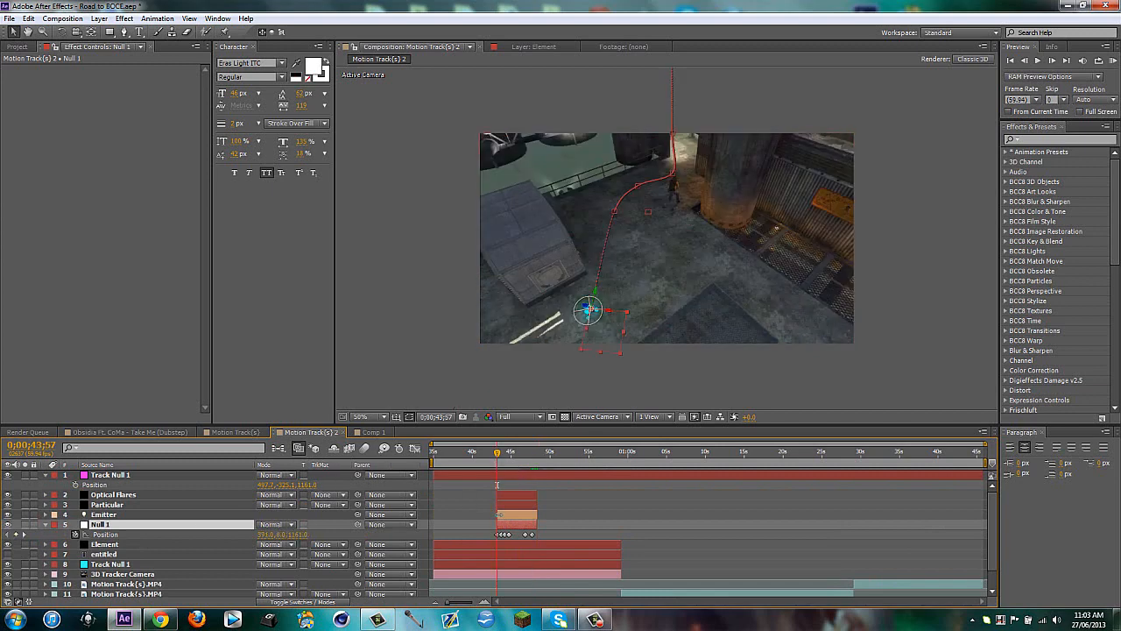
{"action": "key", "text": "shift+Page_Up"}
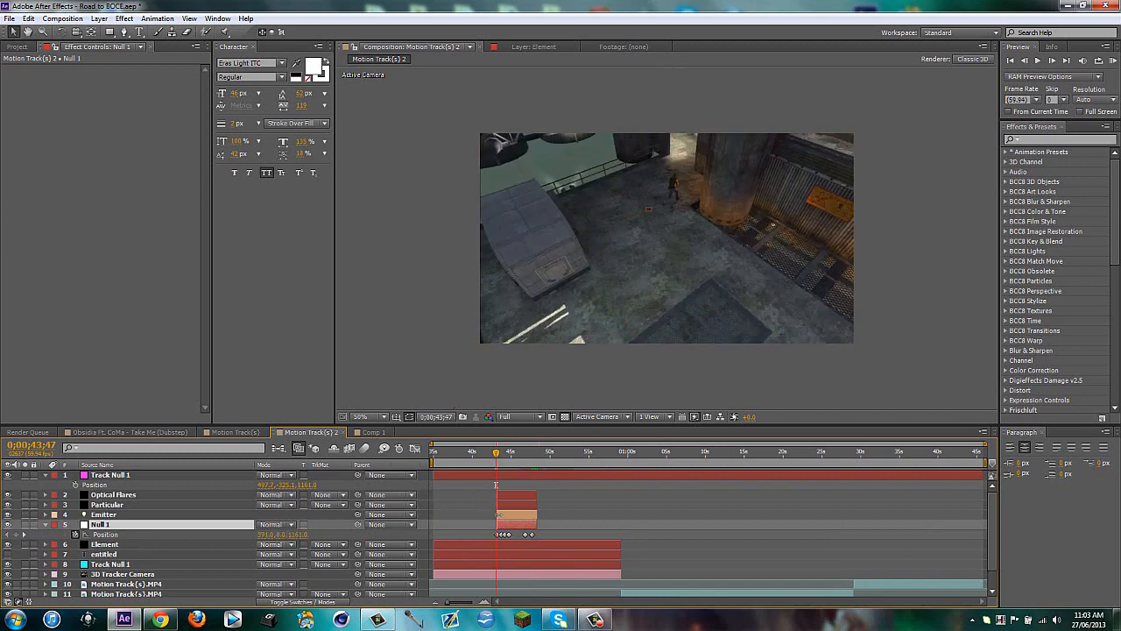
{"action": "key", "text": "shift+Page_Up"}
{"action": "key", "text": "shift+Page_Up"}
{"action": "key", "text": "shift+Page_Up"}
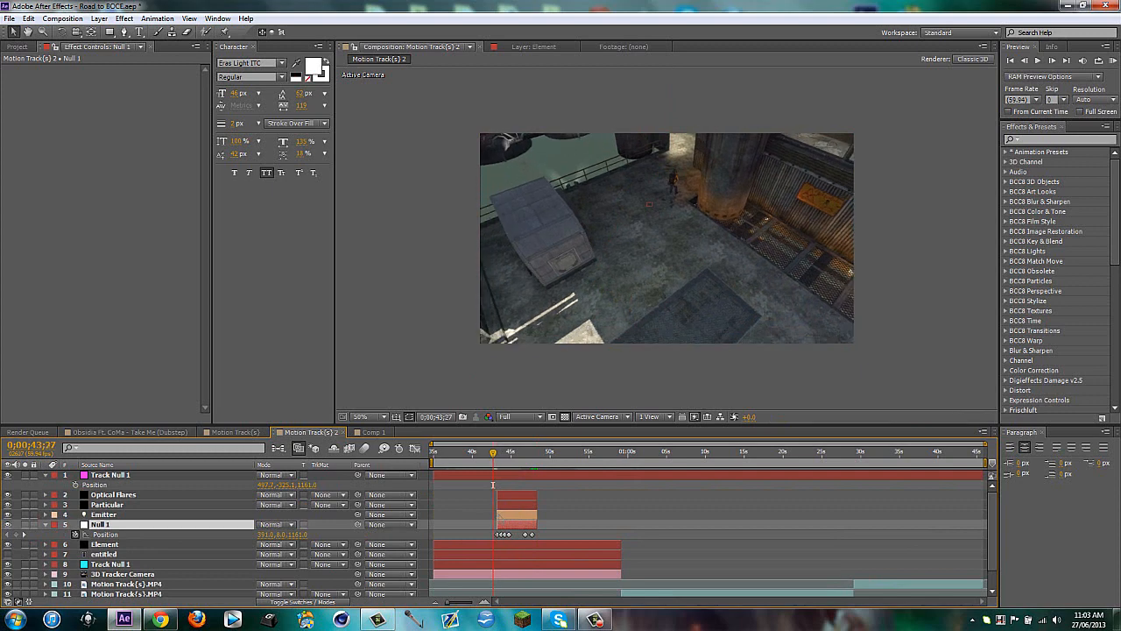
{"action": "key", "text": "shift+Page_Up"}
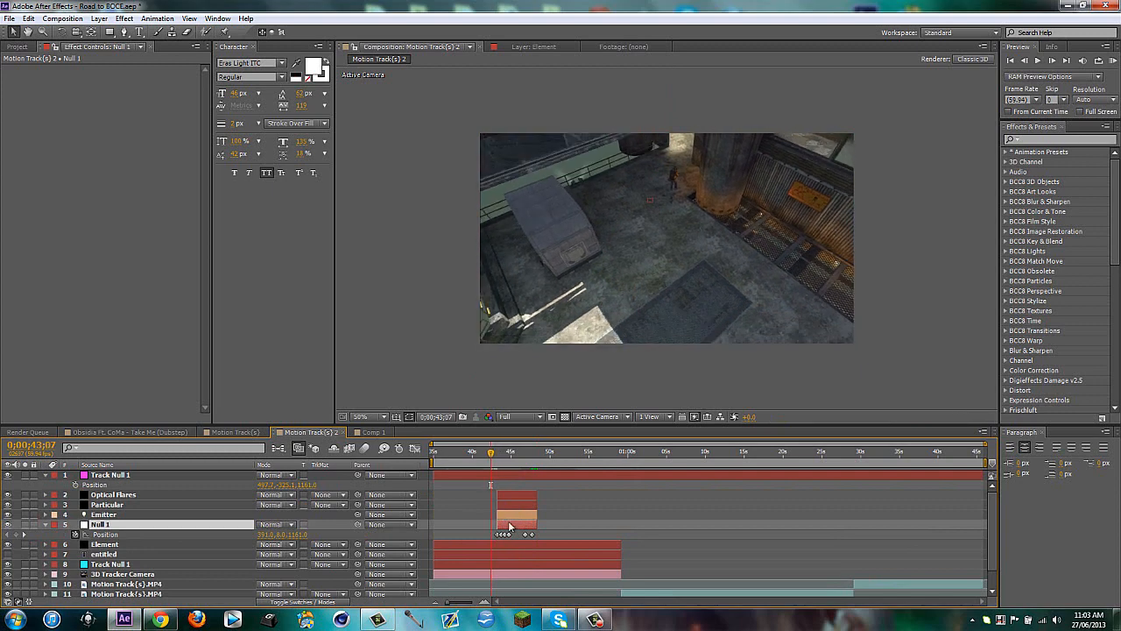
{"action": "left_click_drag", "start_coordinate": [71, 493], "coordinate": [99, 526]}
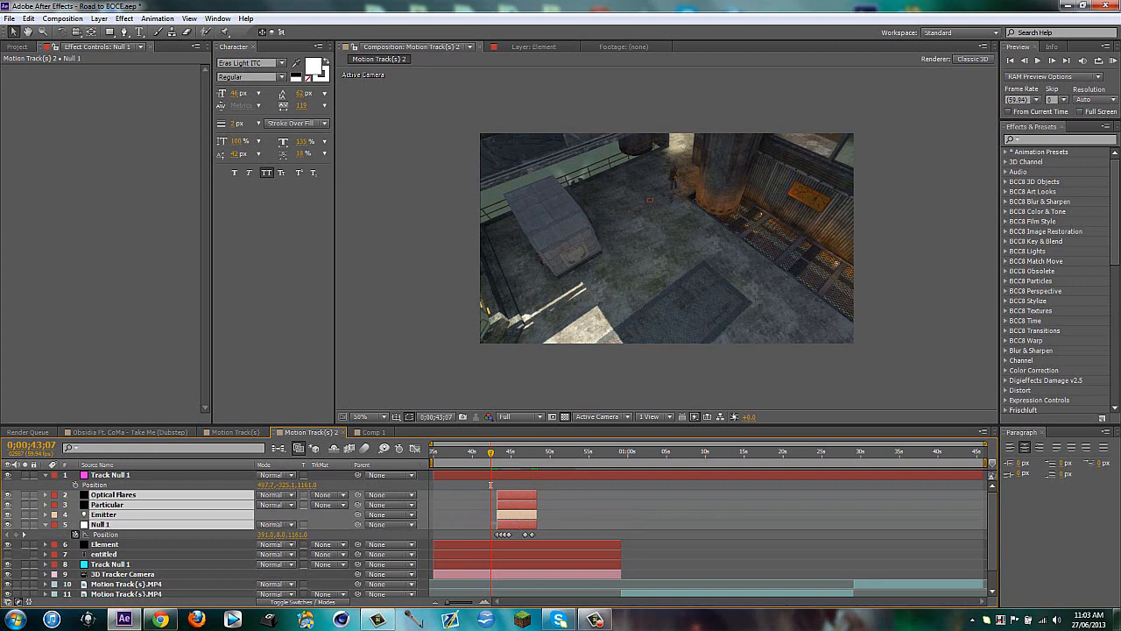
{"action": "left_click_drag", "start_coordinate": [497, 514], "coordinate": [492, 525]}
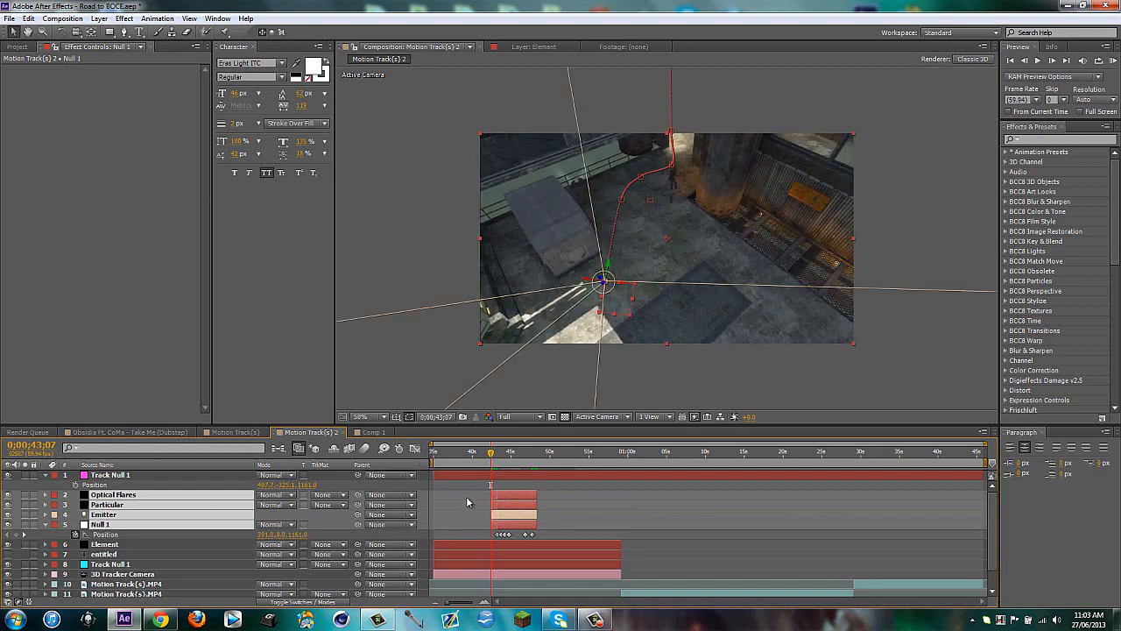
Keyframe Null 1's Position at 0;00;43;27 with X 192, Y 187 and Z 872 so the streak enters from off-screen
{"action": "left_click", "coordinate": [512, 528]}
{"action": "left_click", "coordinate": [512, 528]}
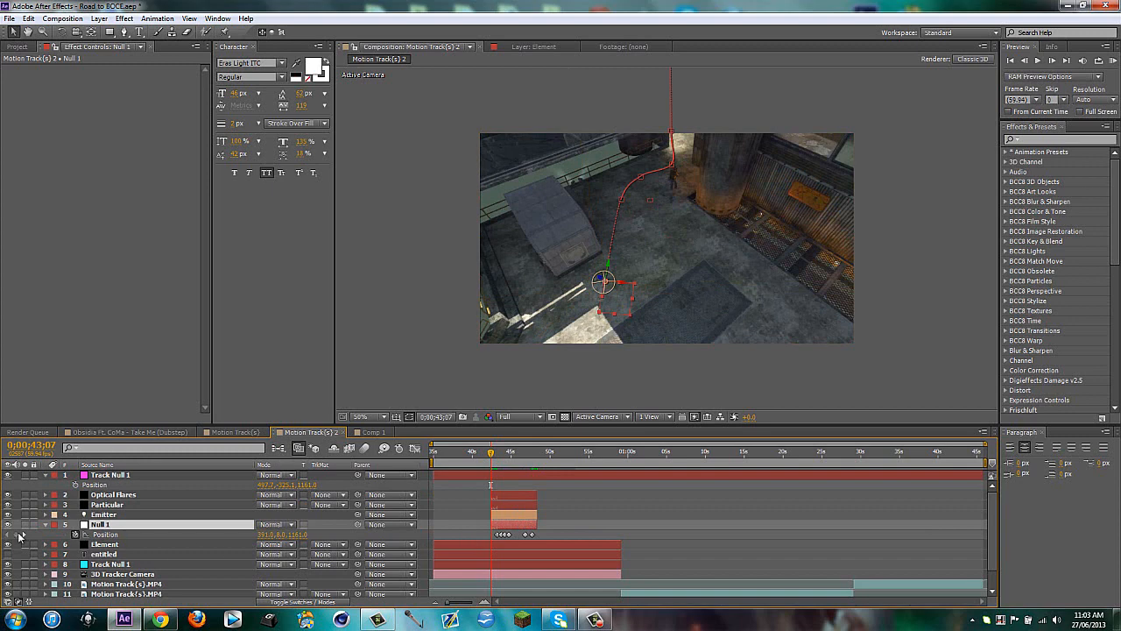
{"action": "left_click", "coordinate": [24, 535]}
{"action": "left_click", "coordinate": [23, 535]}
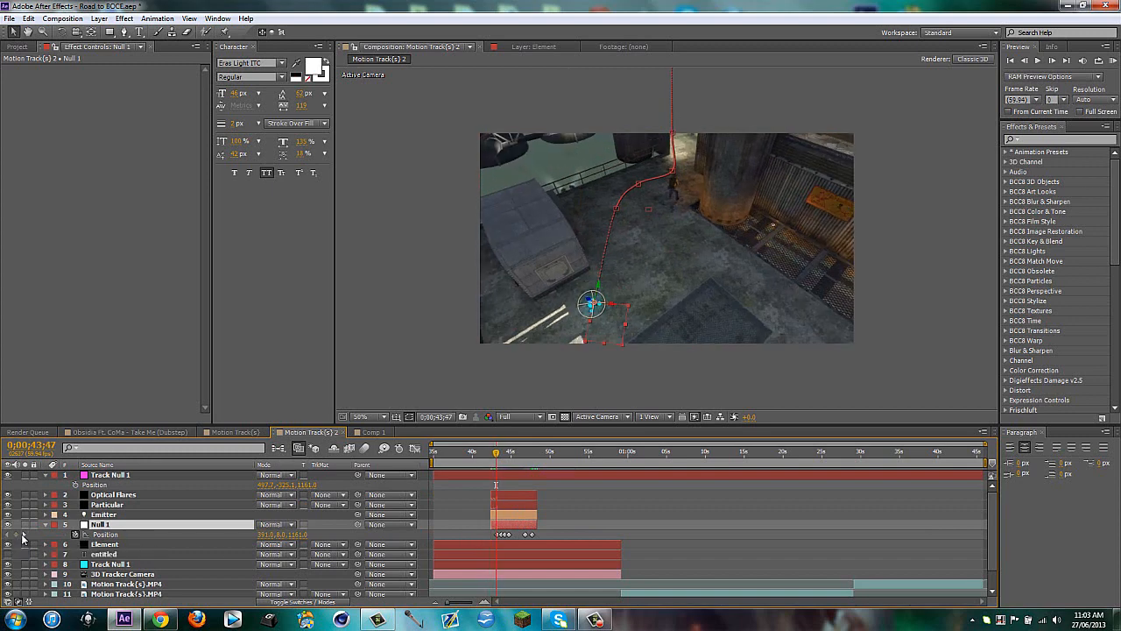
{"action": "left_click", "coordinate": [23, 535]}
{"action": "left_click", "coordinate": [23, 535]}
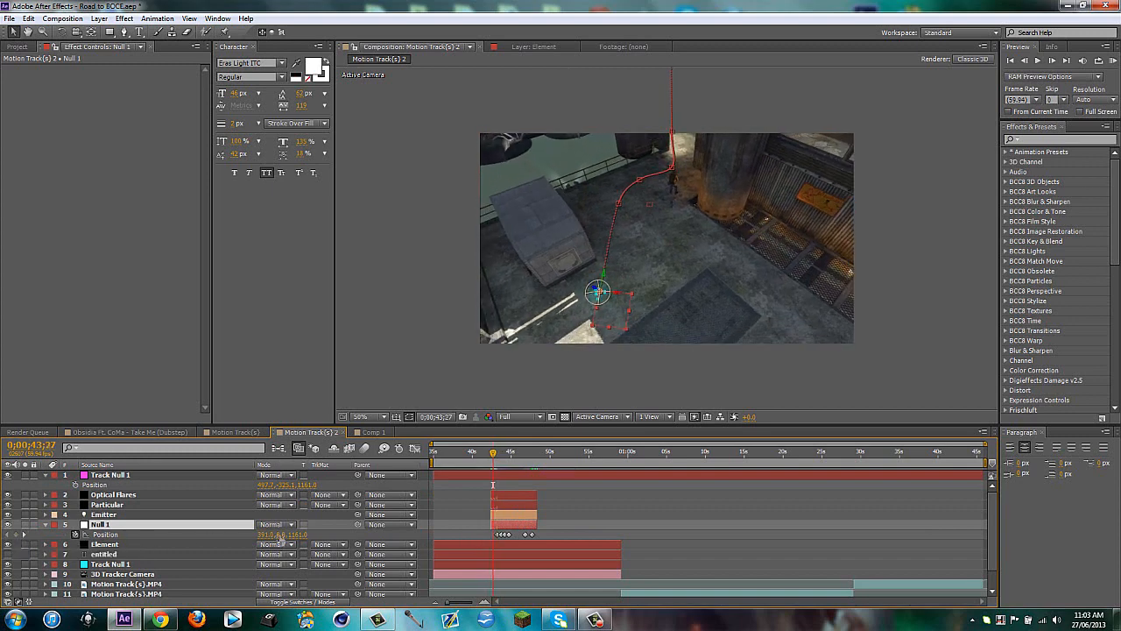
{"action": "left_click_drag", "start_coordinate": [280, 535], "coordinate": [636, 526]}
{"action": "left_click_drag", "start_coordinate": [282, 534], "coordinate": [232, 540]}
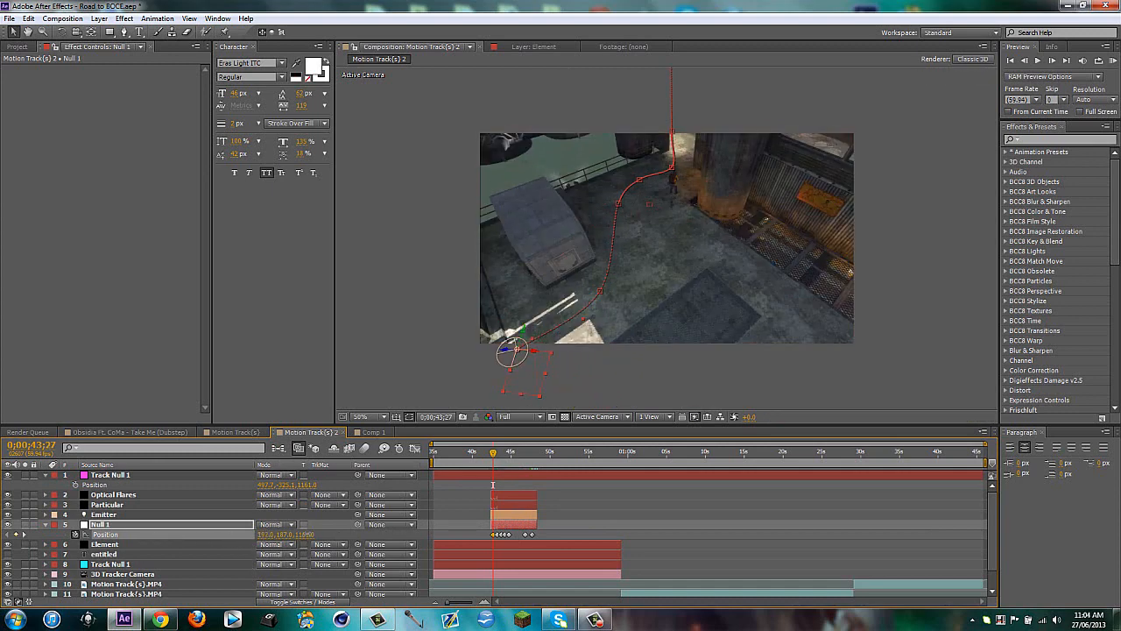
{"action": "left_click_drag", "start_coordinate": [307, 534], "coordinate": [157, 513]}
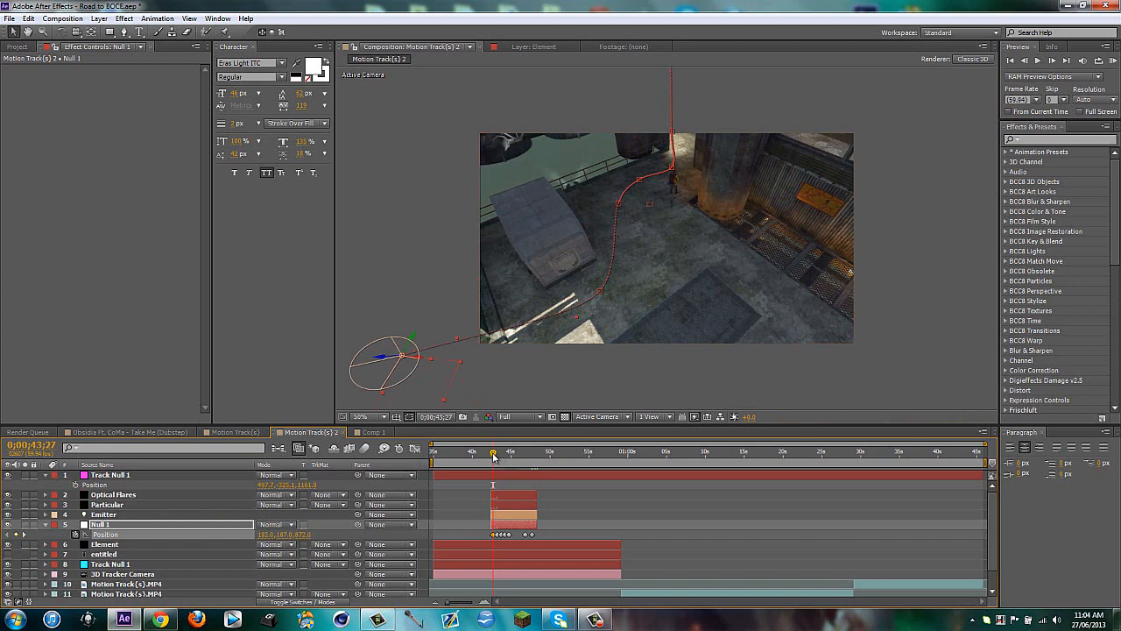
Preview the streak up to 0;00;47;15 and collapse Null 1's Position property
{"action": "left_click_drag", "start_coordinate": [493, 456], "coordinate": [522, 454]}
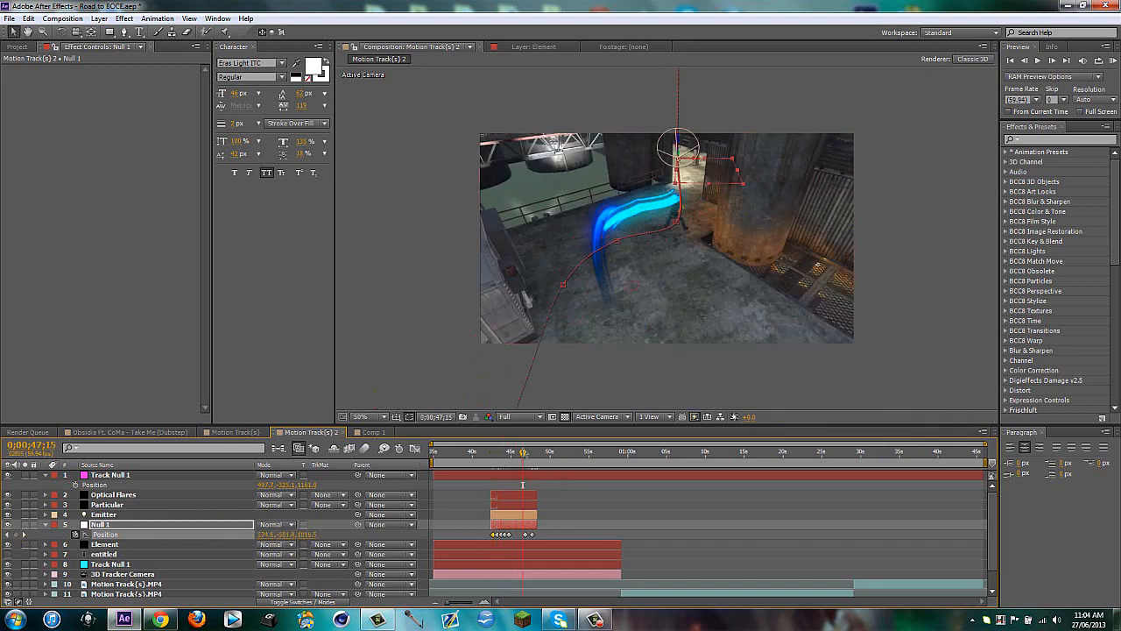
{"action": "left_click", "coordinate": [705, 396]}
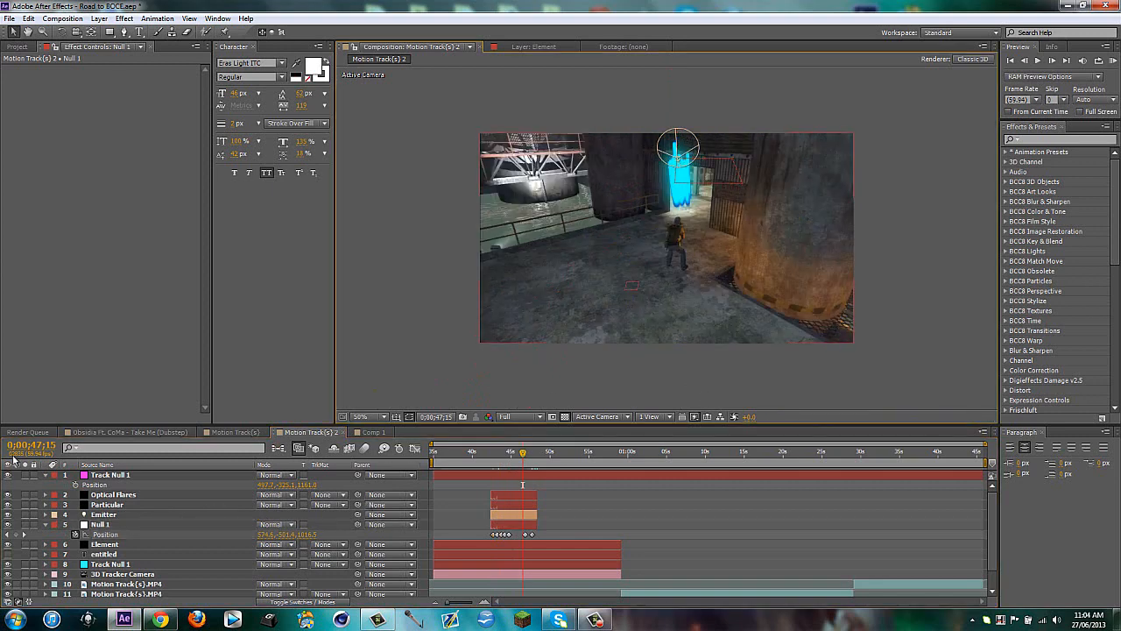
{"action": "left_click", "coordinate": [100, 524]}
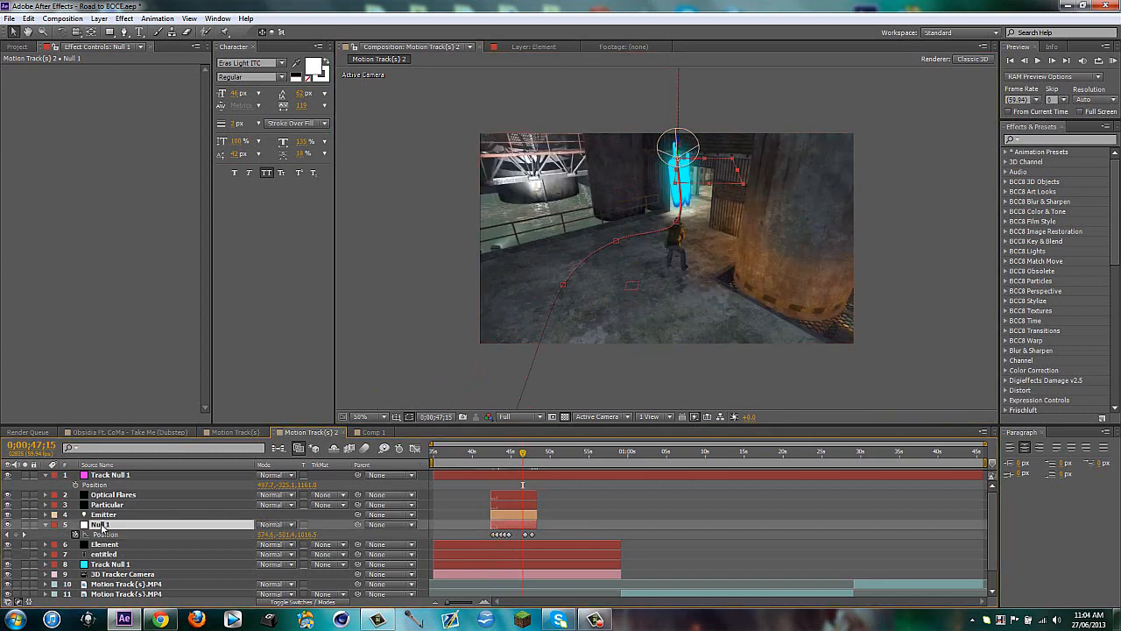
{"action": "key", "text": "p"}
{"action": "left_click", "coordinate": [569, 514]}
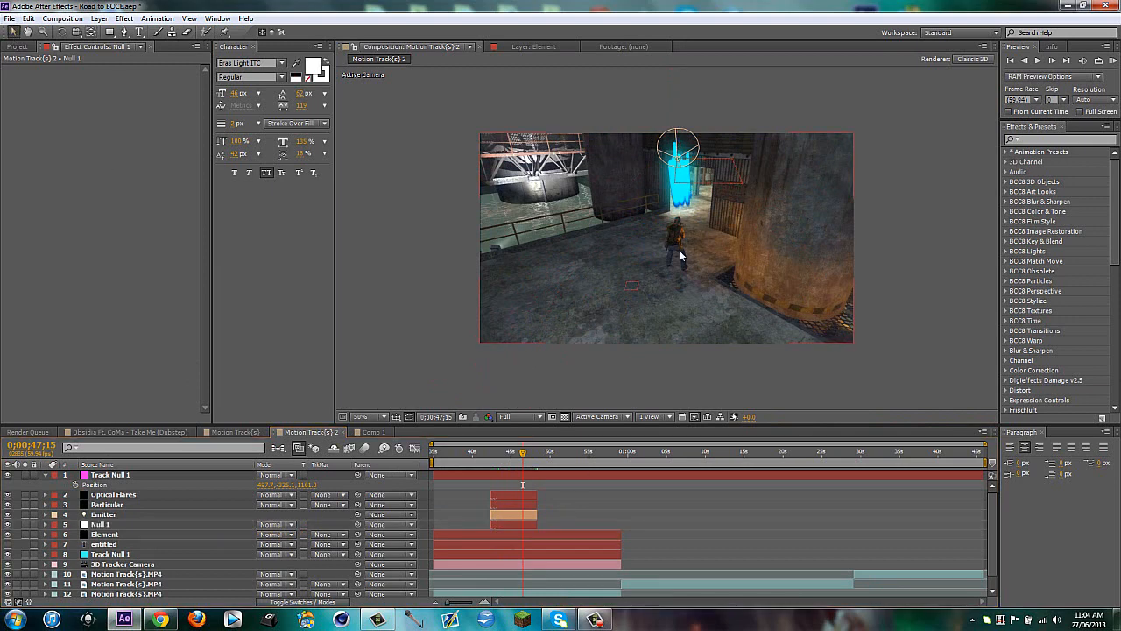
Delete the uppermost Track Null 1 layer from the Motion Track(s) 2 composition
{"action": "left_click", "coordinate": [628, 378]}
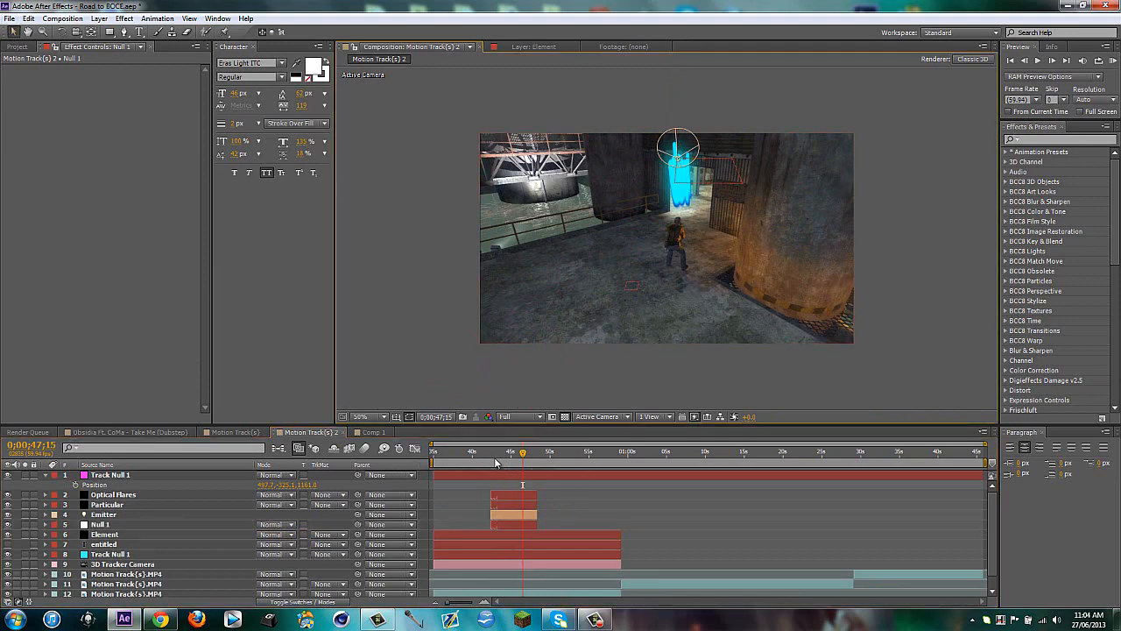
{"action": "left_click", "coordinate": [496, 460]}
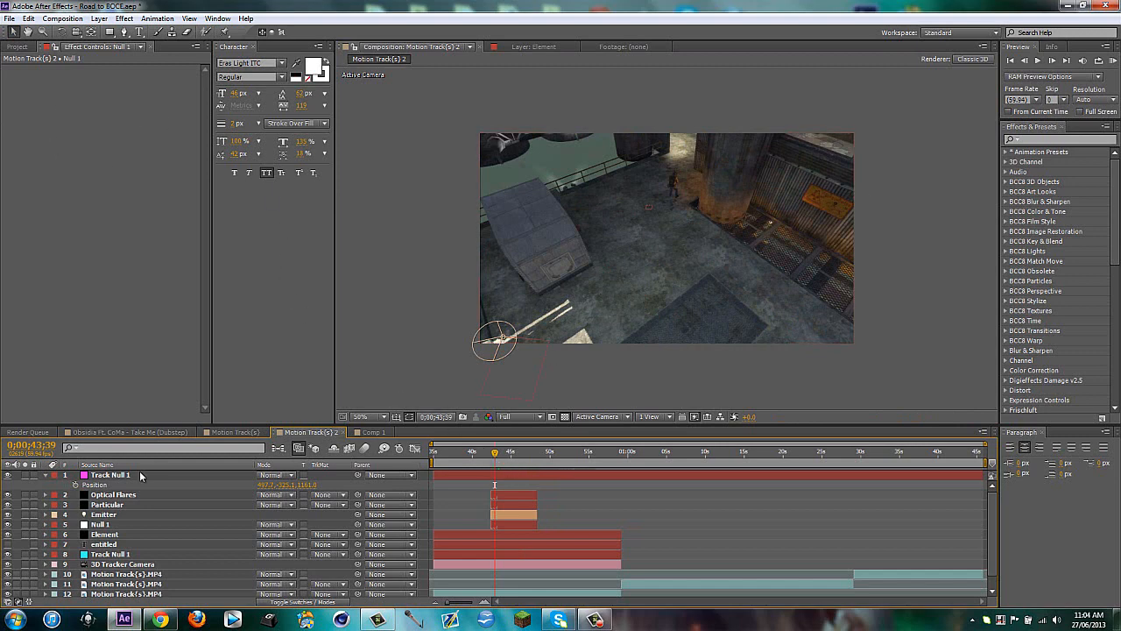
{"action": "left_click", "coordinate": [138, 475]}
{"action": "key", "text": "Delete"}
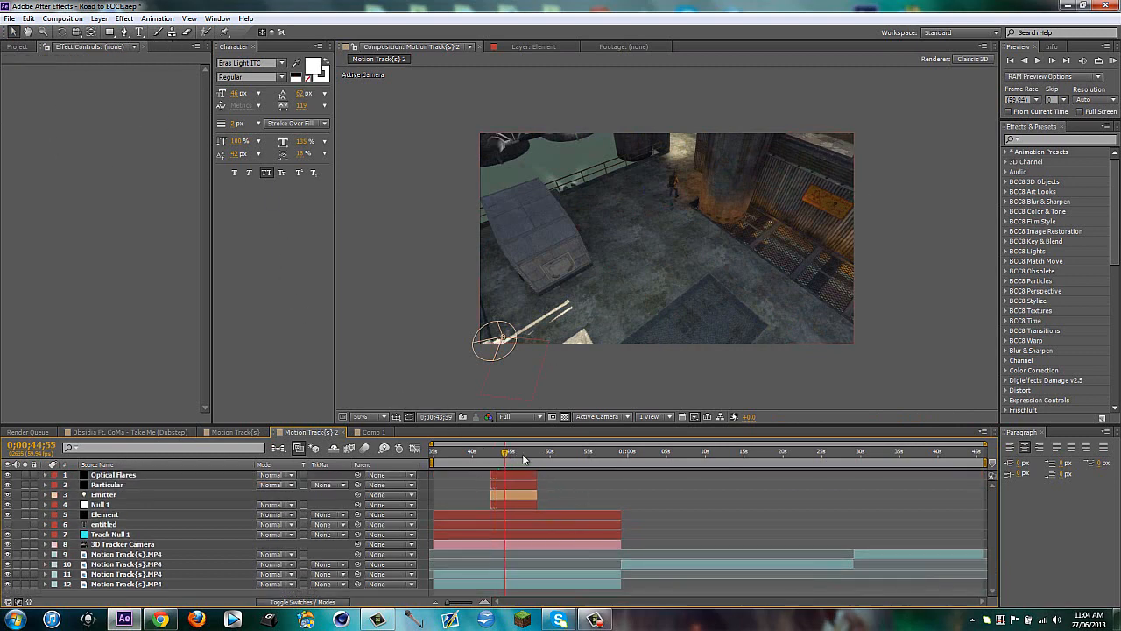
Trim the ends of the Element, entitled, Track Null 1 and 3D Tracker Camera layers to 0;00;49;53
{"action": "left_click_drag", "start_coordinate": [497, 456], "coordinate": [559, 461]}
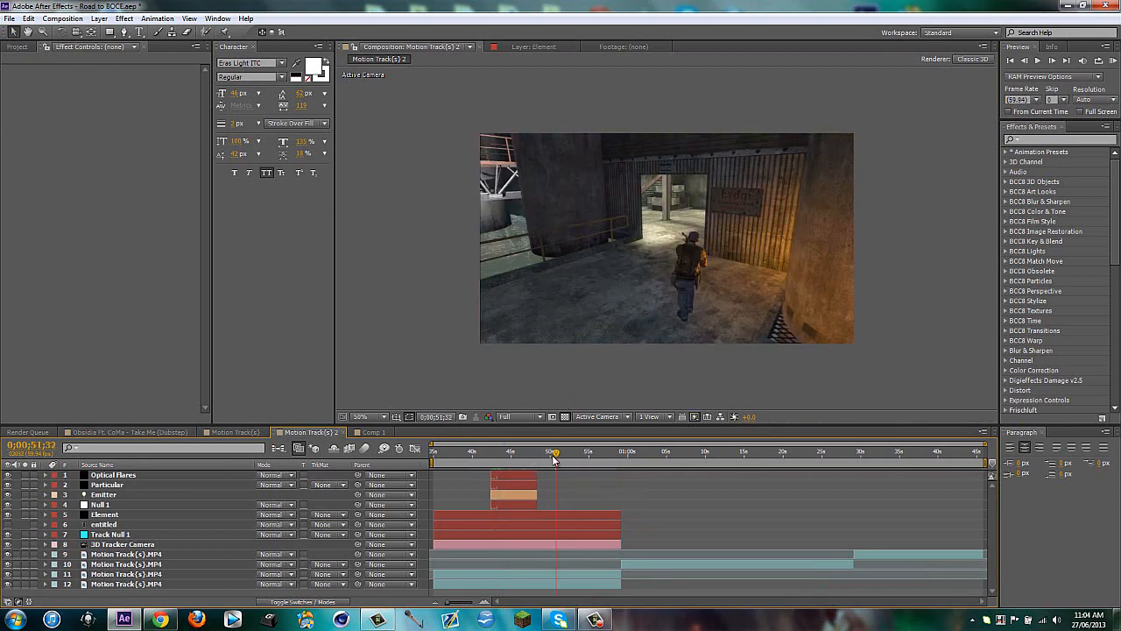
{"action": "left_click_drag", "start_coordinate": [553, 459], "coordinate": [544, 456]}
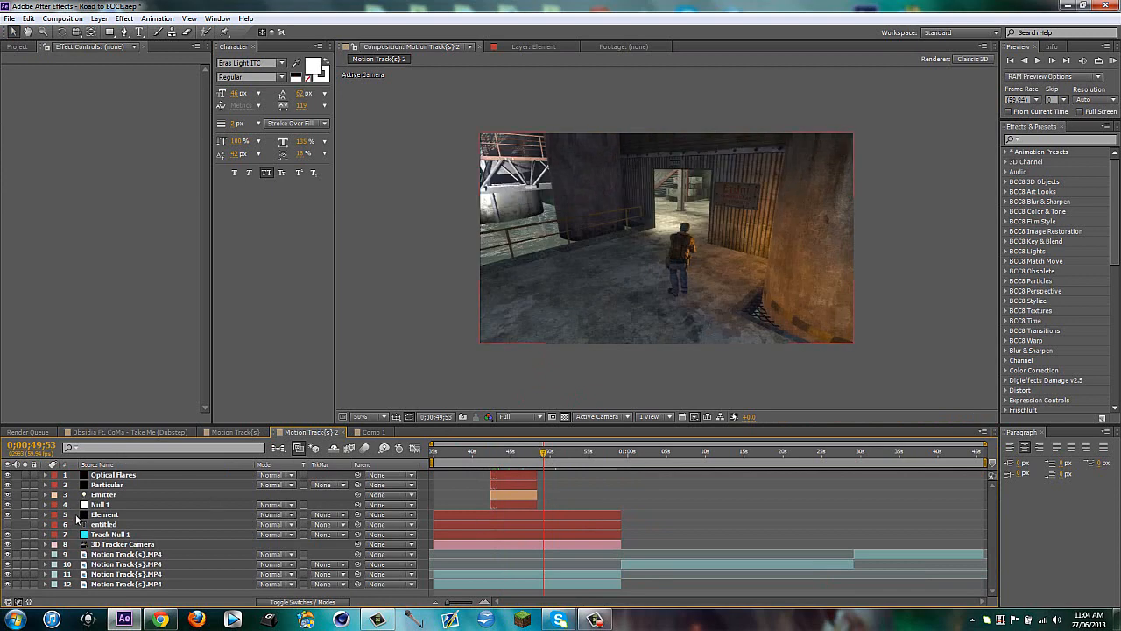
{"action": "left_click_drag", "start_coordinate": [77, 519], "coordinate": [114, 541]}
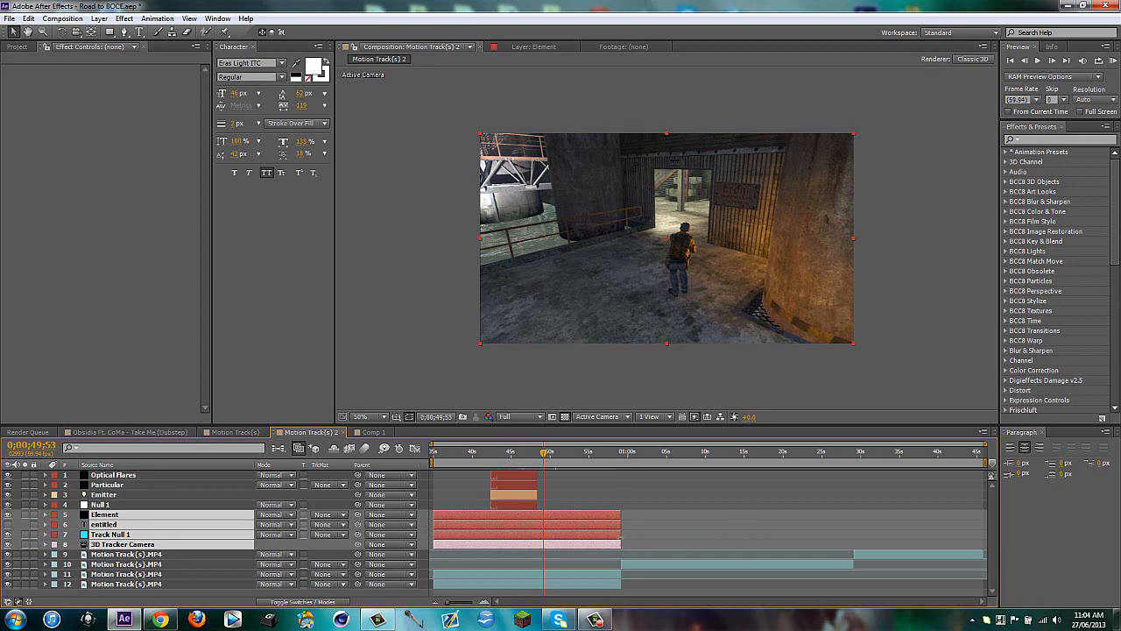
{"action": "left_click", "coordinate": [587, 541], "text": "ctrl"}
{"action": "key", "text": "alt+bracketright"}
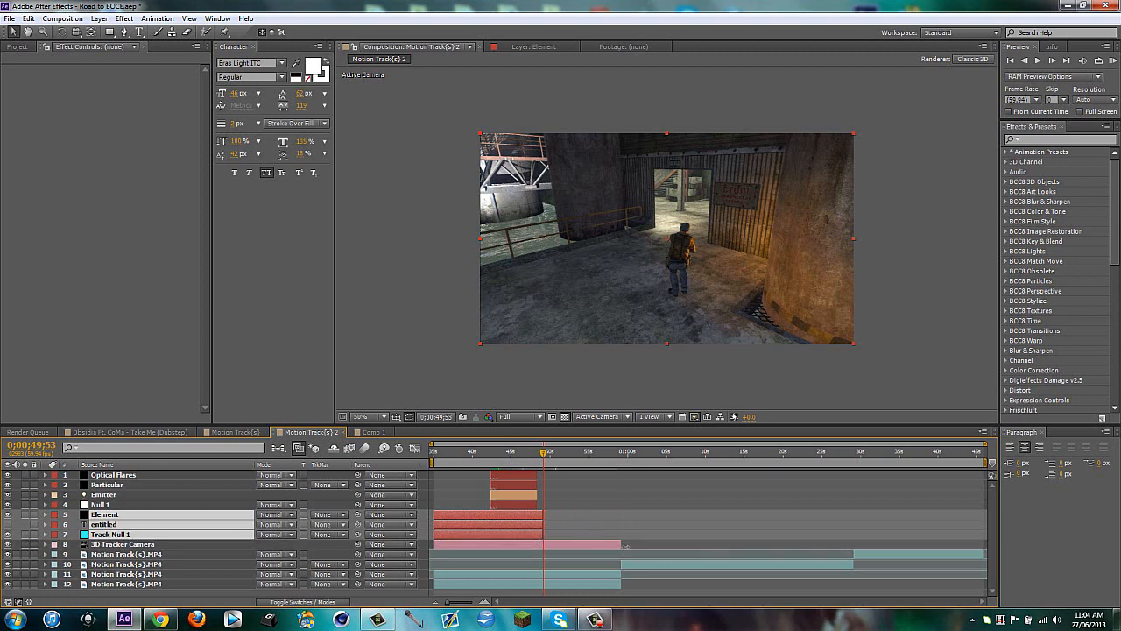
{"action": "left_click_drag", "start_coordinate": [620, 544], "coordinate": [555, 546]}
Trim the end of the lowest Motion Track(s).MP4 layer to 0;00;49;53
{"action": "left_click", "coordinate": [557, 554]}
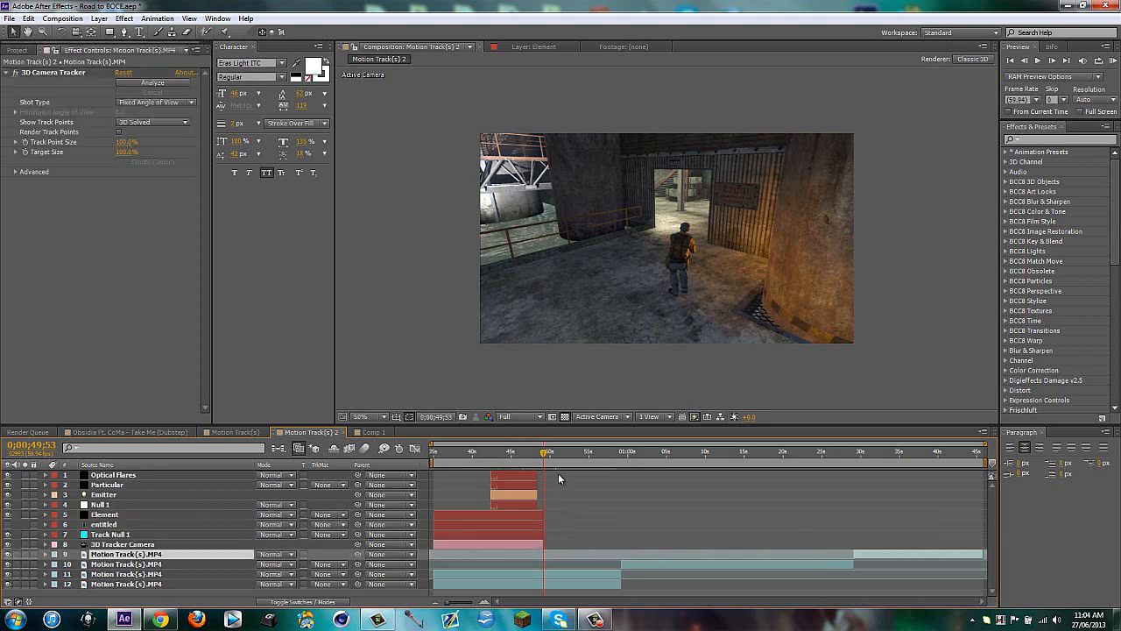
{"action": "left_click", "coordinate": [570, 584]}
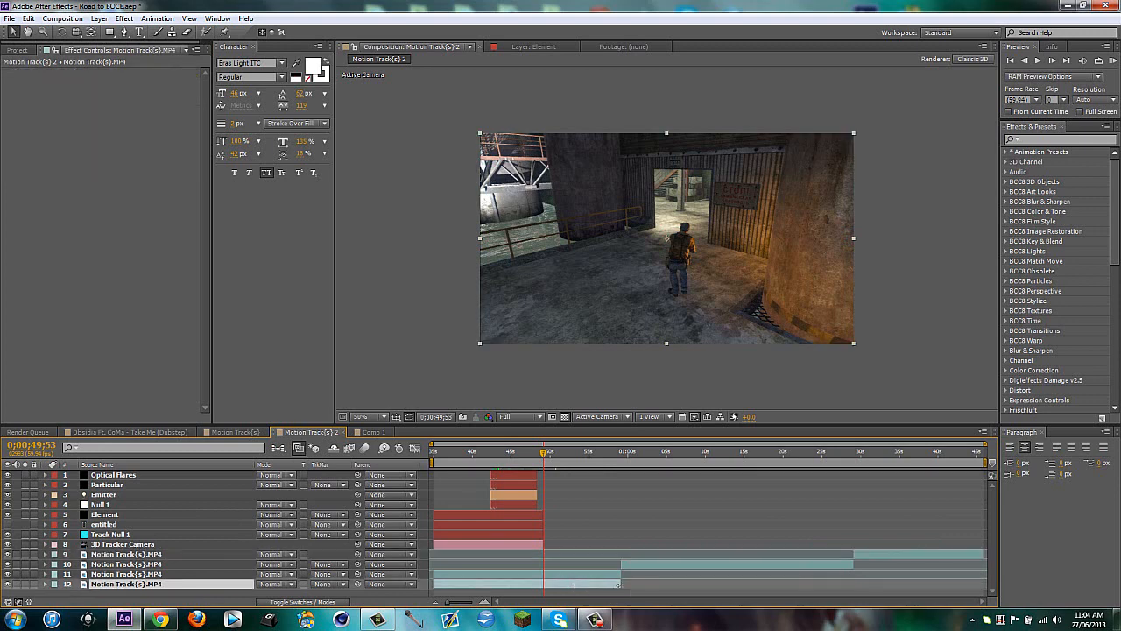
{"action": "left_click_drag", "start_coordinate": [618, 584], "coordinate": [543, 584]}
Create a track null and camera from a ground track point at 0;01;43;41 in the last Motion Track(s).MP4 clip
{"action": "left_click_drag", "start_coordinate": [545, 454], "coordinate": [836, 456]}
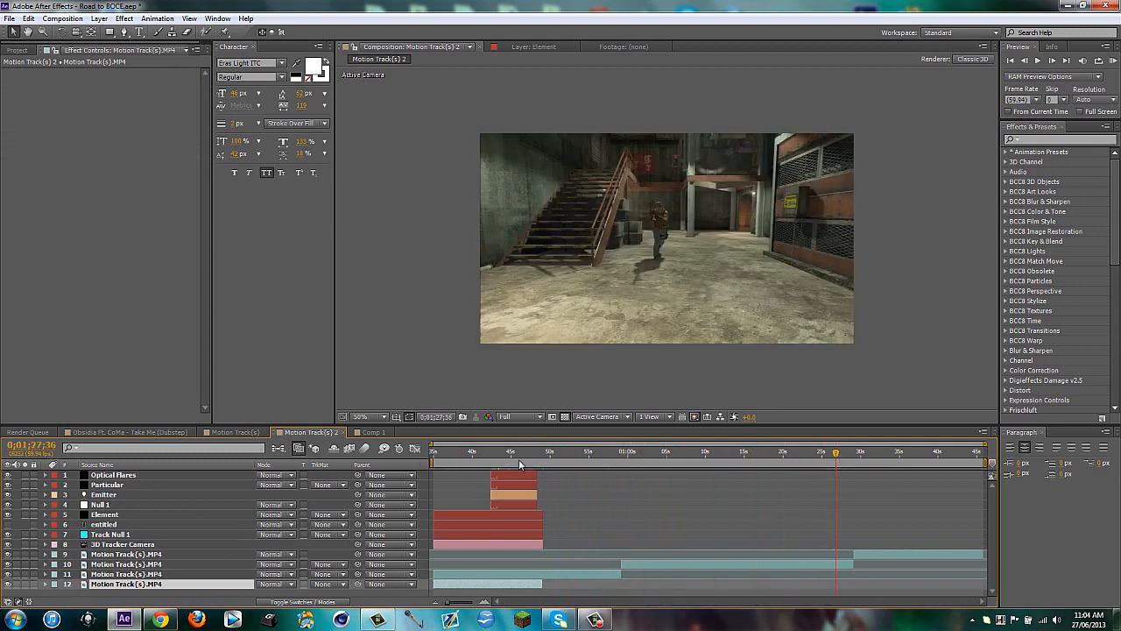
{"action": "left_click", "coordinate": [594, 619]}
{"action": "left_click", "coordinate": [911, 557]}
{"action": "key", "text": "End"}
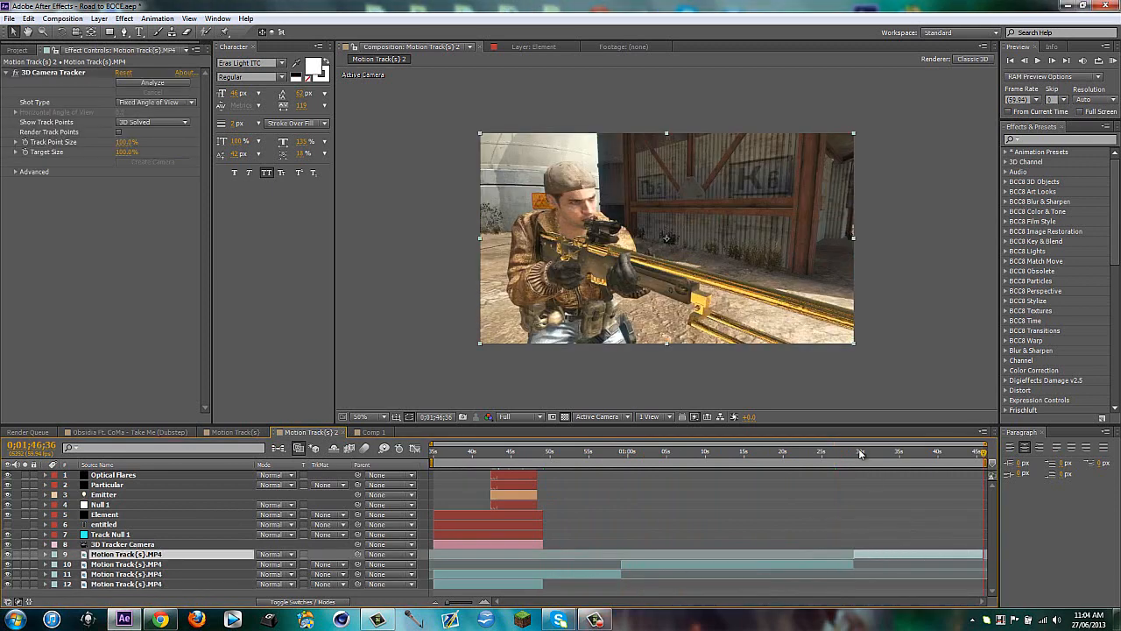
{"action": "left_click", "coordinate": [854, 454]}
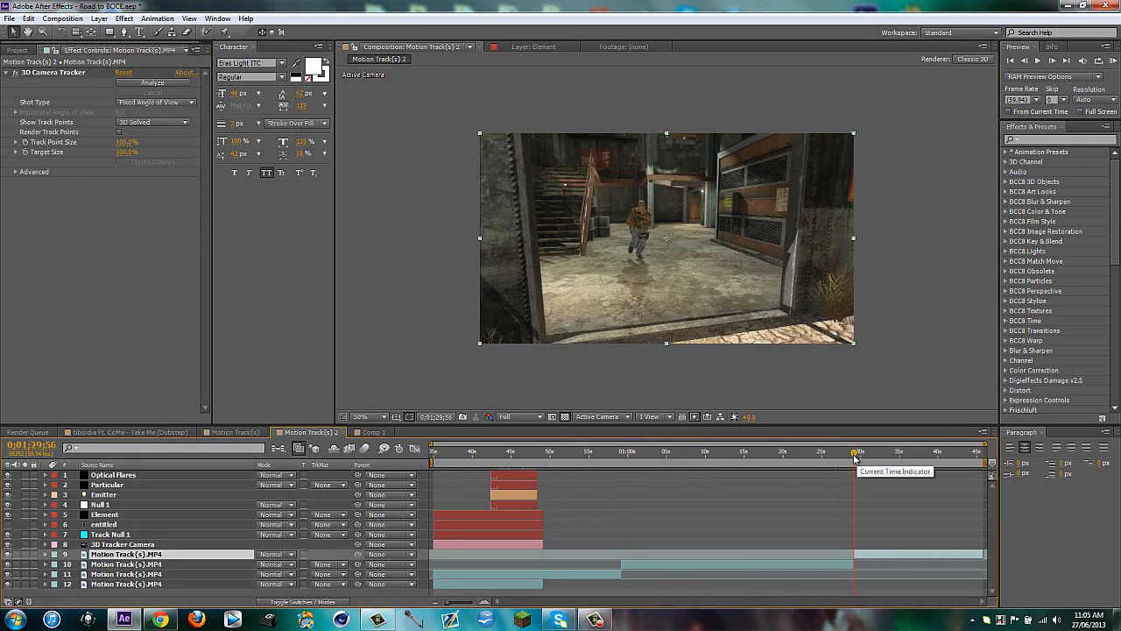
{"action": "left_click_drag", "start_coordinate": [855, 456], "coordinate": [925, 456]}
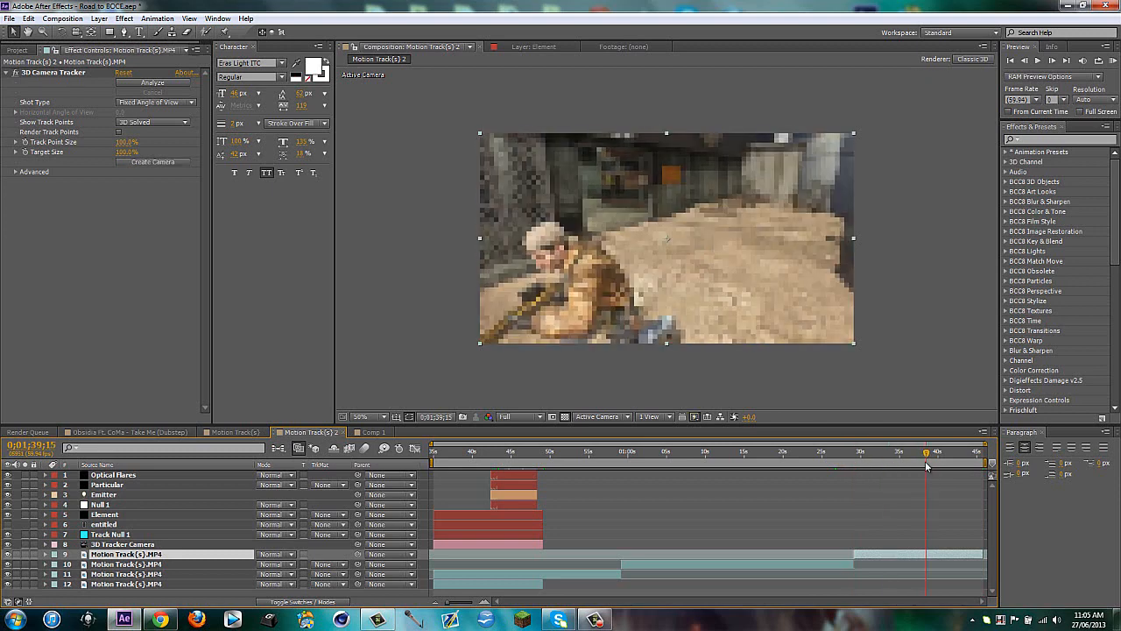
{"action": "left_click", "coordinate": [62, 75]}
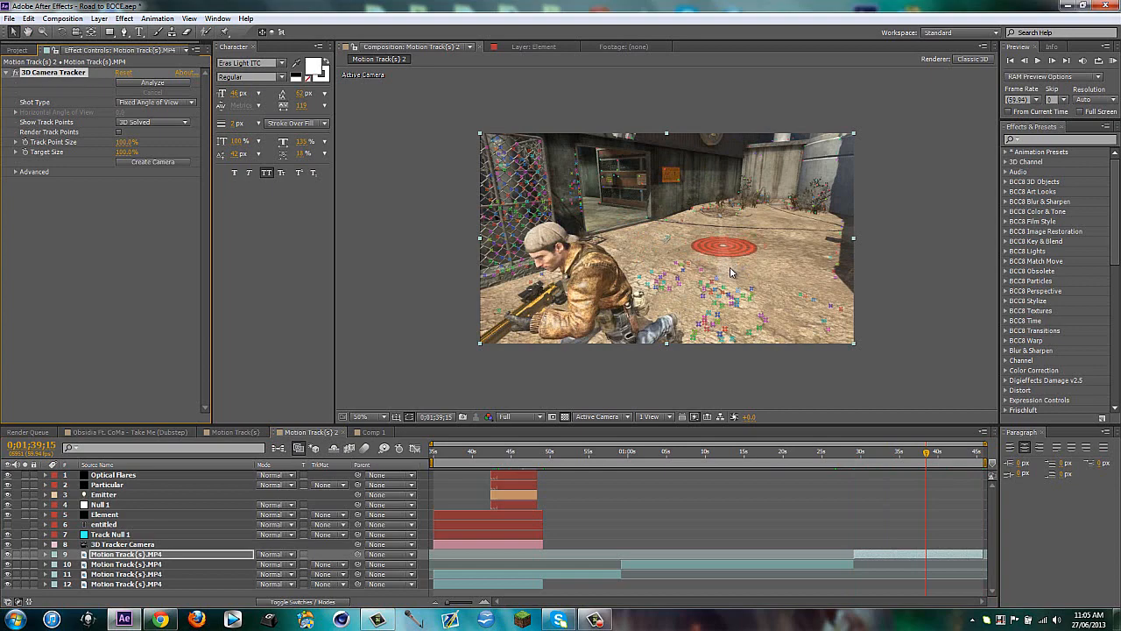
{"action": "left_click_drag", "start_coordinate": [927, 454], "coordinate": [961, 451]}
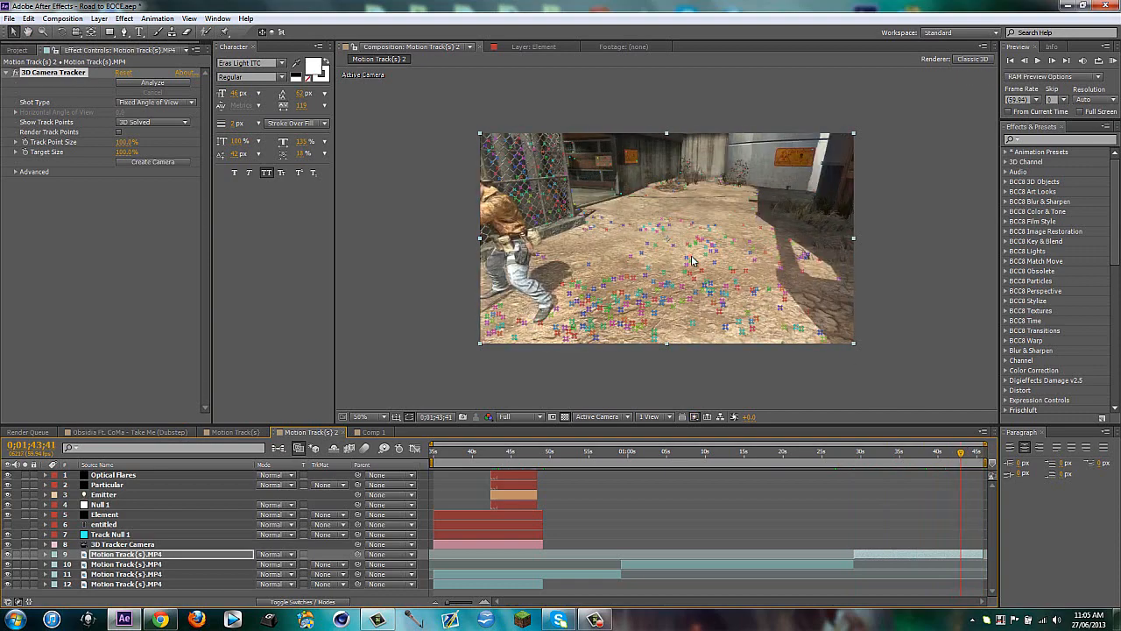
{"action": "right_click", "coordinate": [691, 253]}
{"action": "left_click", "coordinate": [725, 283]}
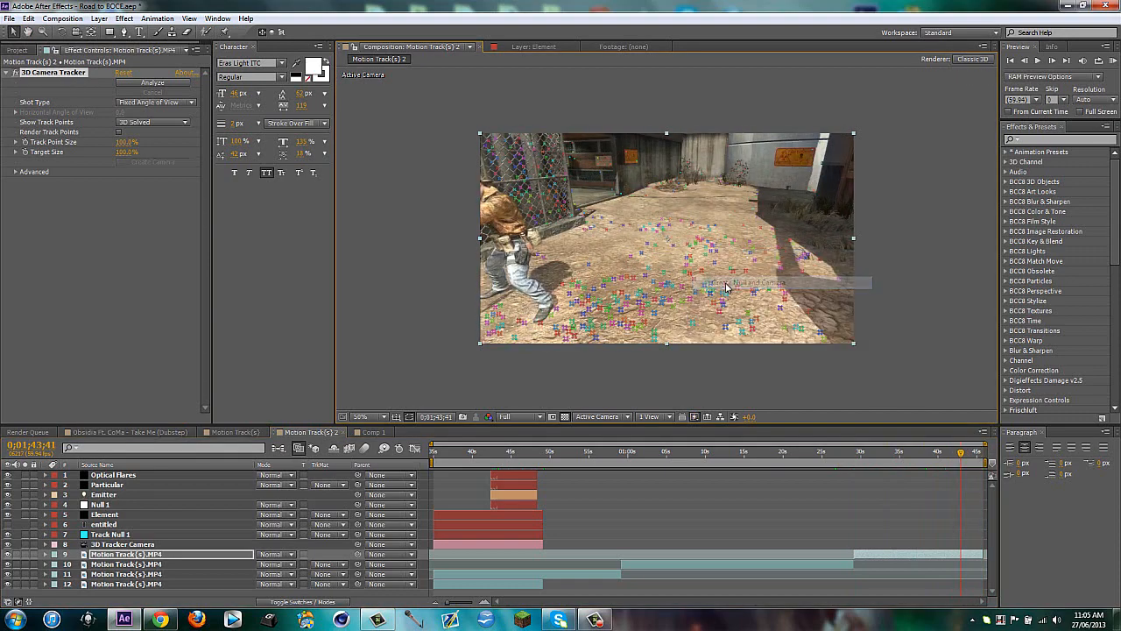
Trim the start of the new Track Null 1 layer to 0;01;29;56, matching its 3D Tracker Camera
{"action": "left_click", "coordinate": [871, 483]}
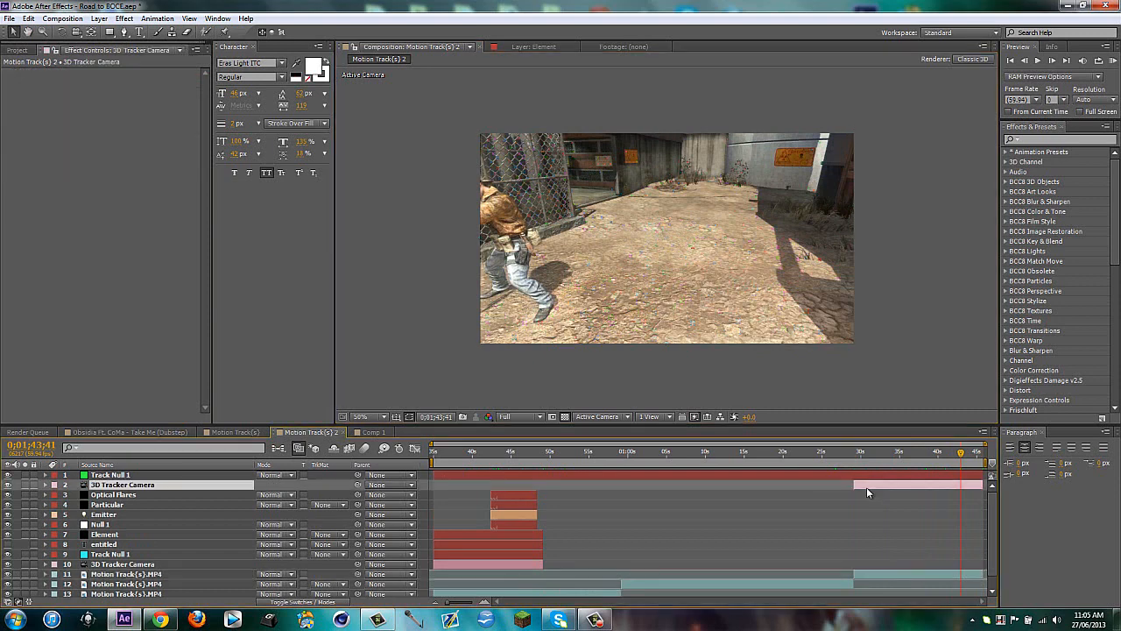
{"action": "key", "text": "i"}
{"action": "left_click", "coordinate": [866, 475]}
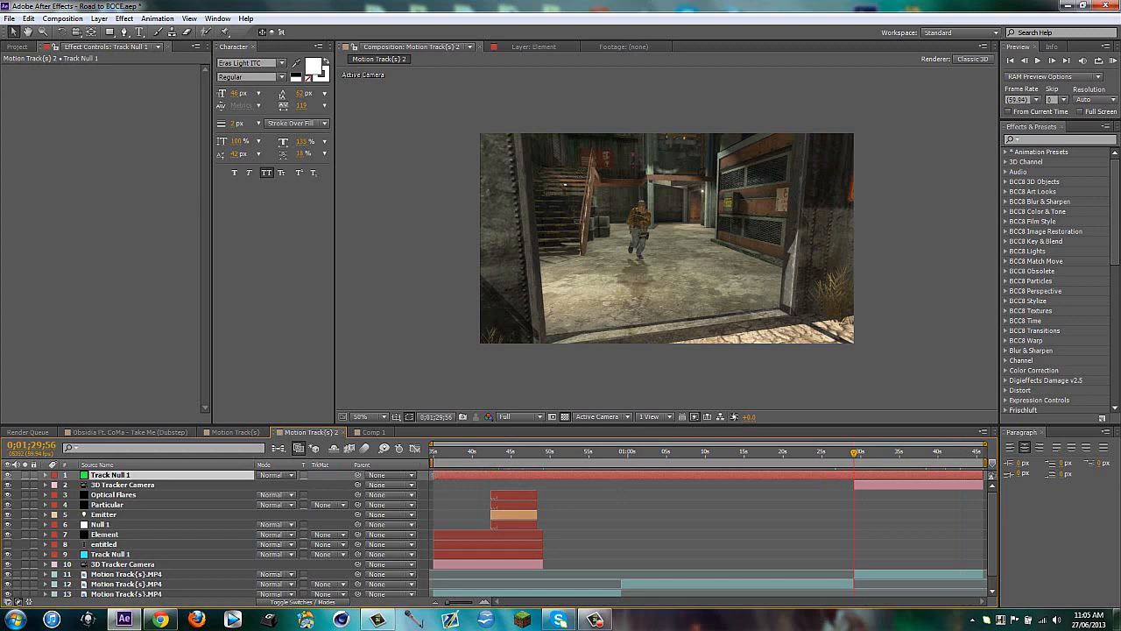
{"action": "left_click_drag", "start_coordinate": [433, 475], "coordinate": [855, 474]}
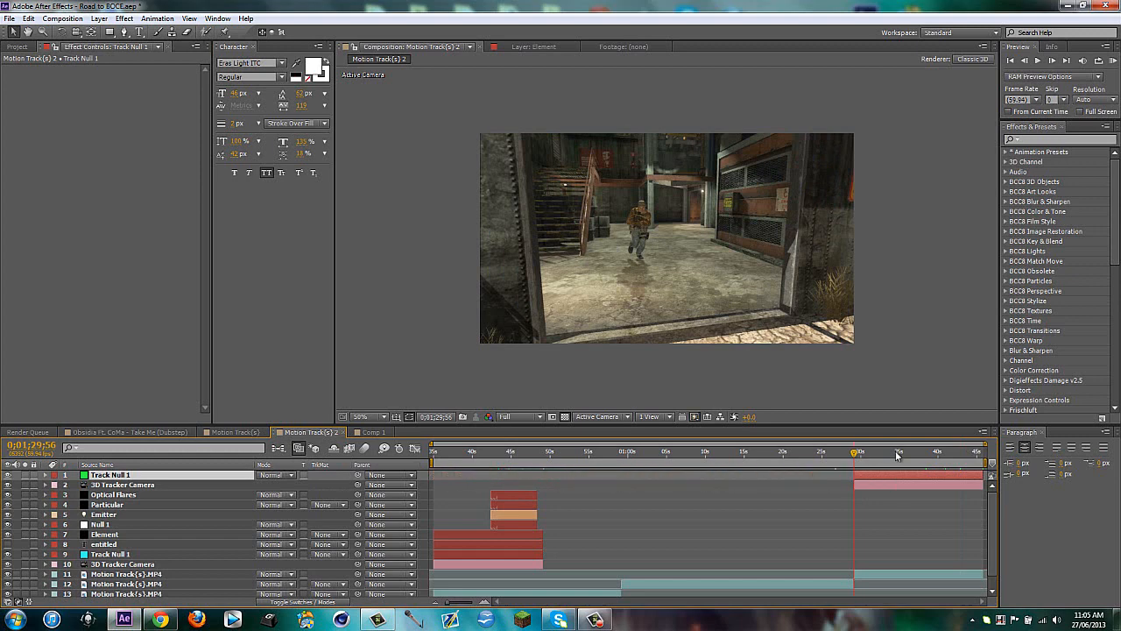
{"action": "left_click_drag", "start_coordinate": [853, 454], "coordinate": [862, 454]}
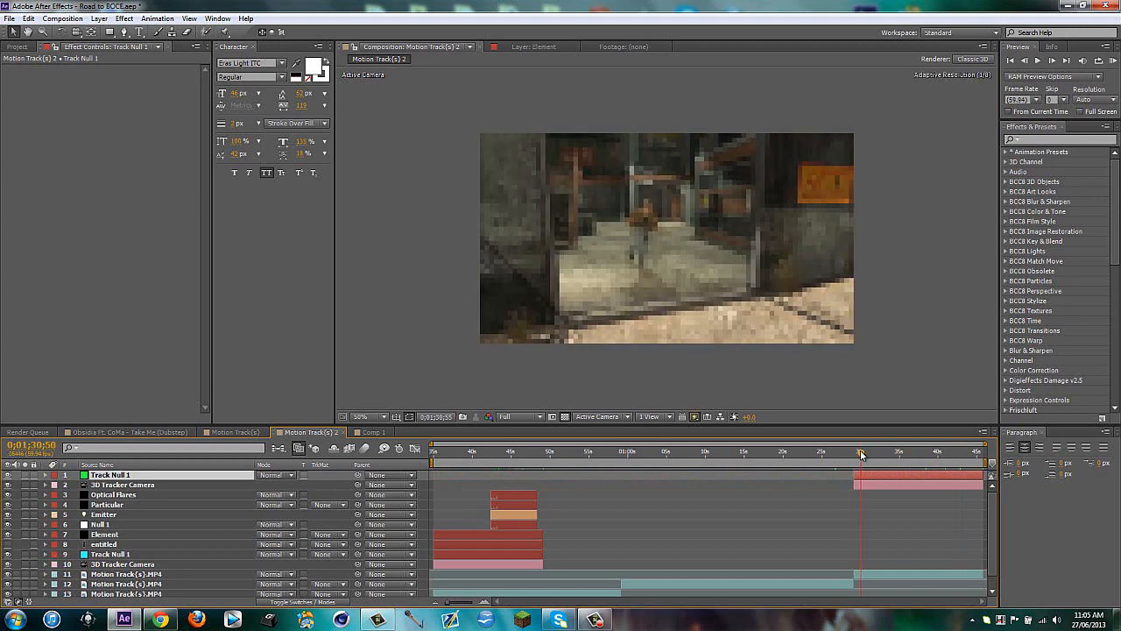
{"action": "key", "text": "i"}
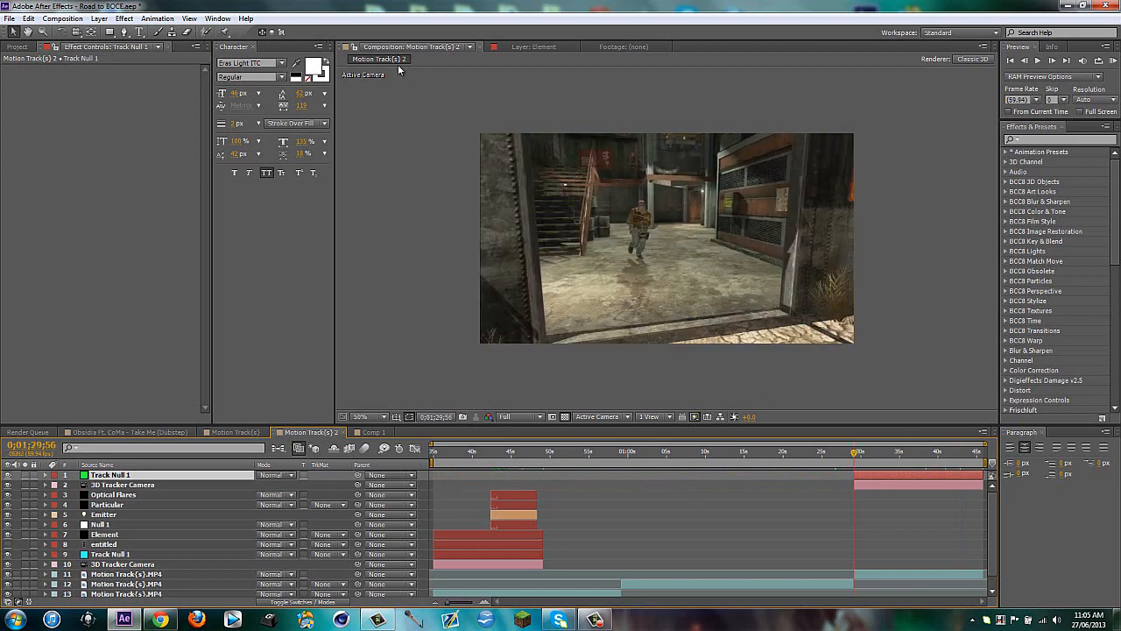
Add a text layer reading REVENGE and trim its start to 0;01;29;56
{"action": "left_click", "coordinate": [138, 31]}
{"action": "left_click", "coordinate": [870, 291]}
{"action": "type", "text": "R"}
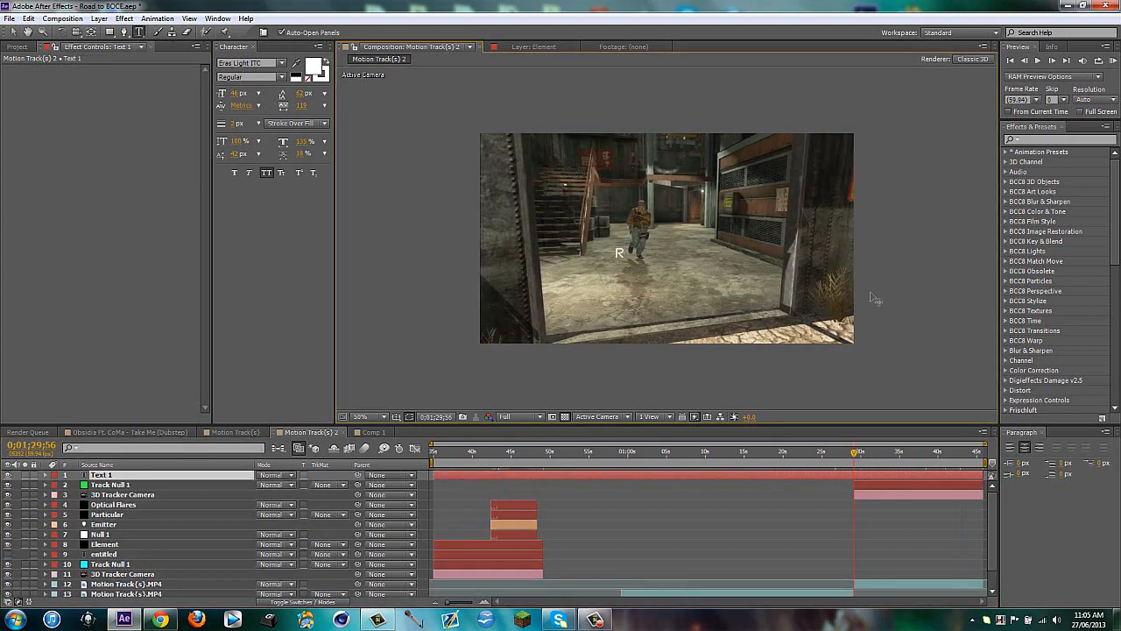
{"action": "type", "text": "EVENGE"}
{"action": "left_click_drag", "start_coordinate": [434, 475], "coordinate": [821, 481]}
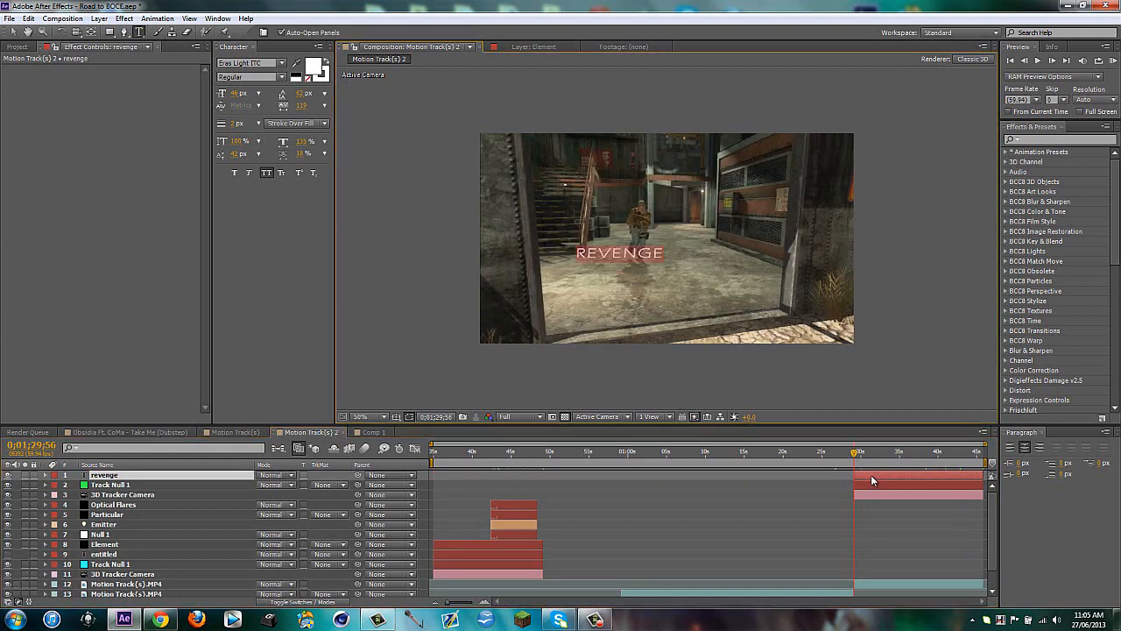
Set the REVENGE text's font to NFS font
{"action": "left_click", "coordinate": [248, 63]}
{"action": "type", "text": "NFS font"}
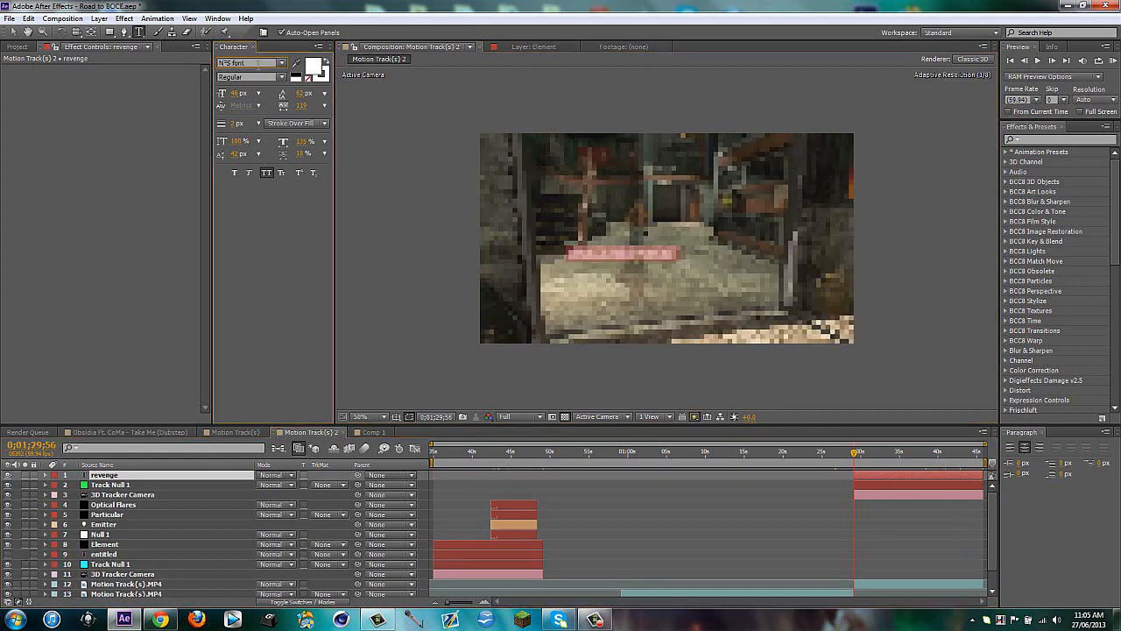
{"action": "key", "text": "Return"}
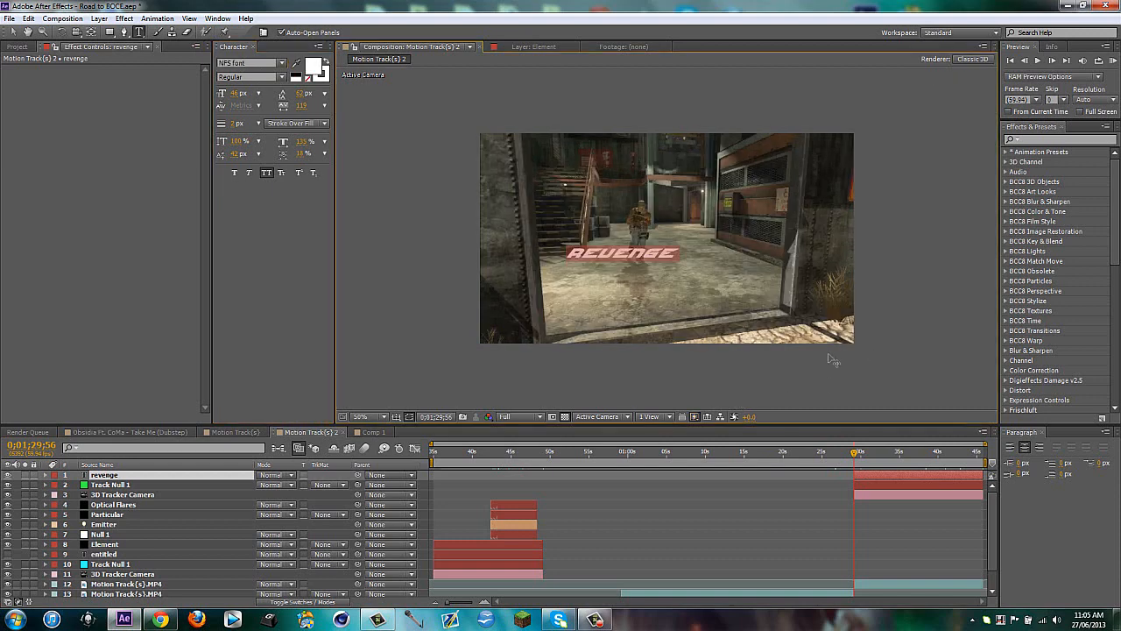
{"action": "left_click", "coordinate": [13, 31]}
{"action": "left_click", "coordinate": [801, 373]}
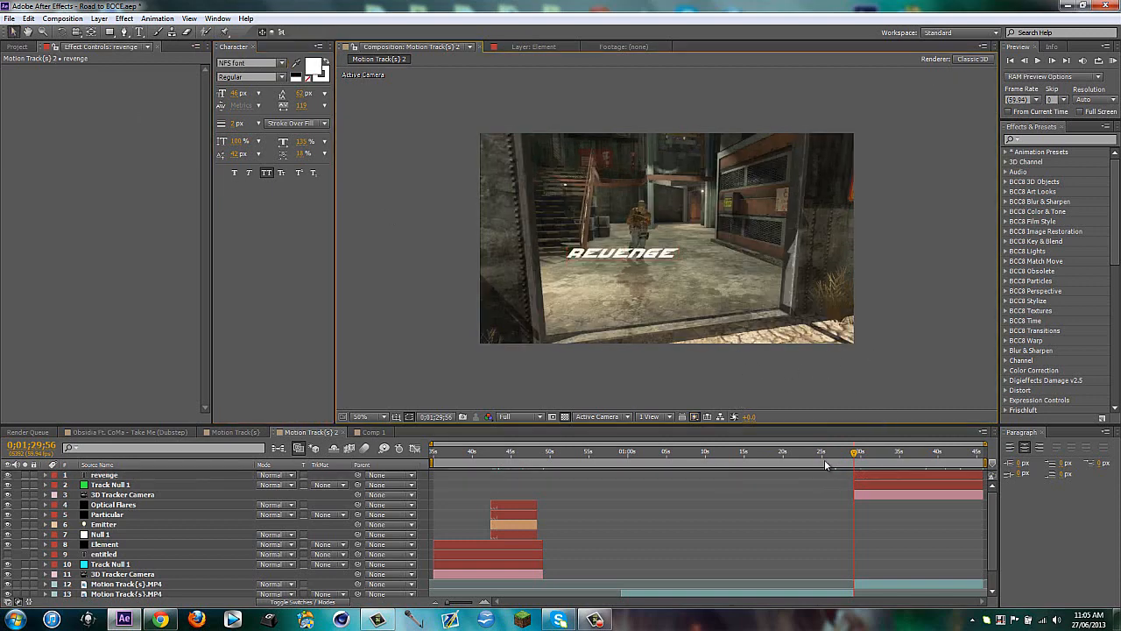
Hide the revenge text layer and add a black 1280 × 720 px solid named Element
{"action": "left_click", "coordinate": [9, 475]}
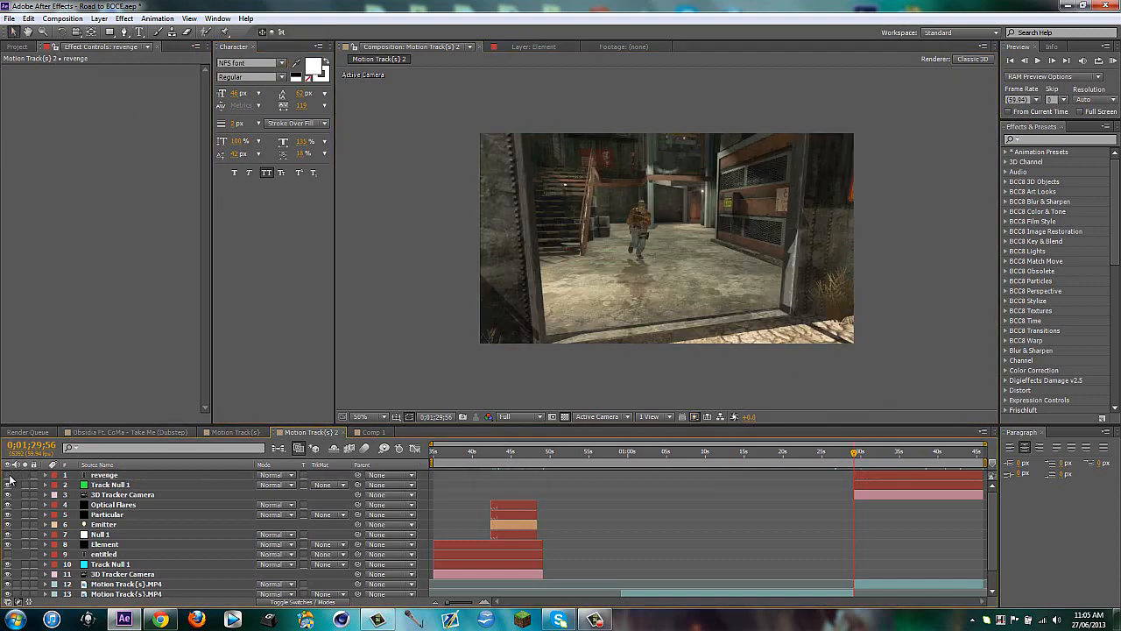
{"action": "key", "text": "ctrl+y"}
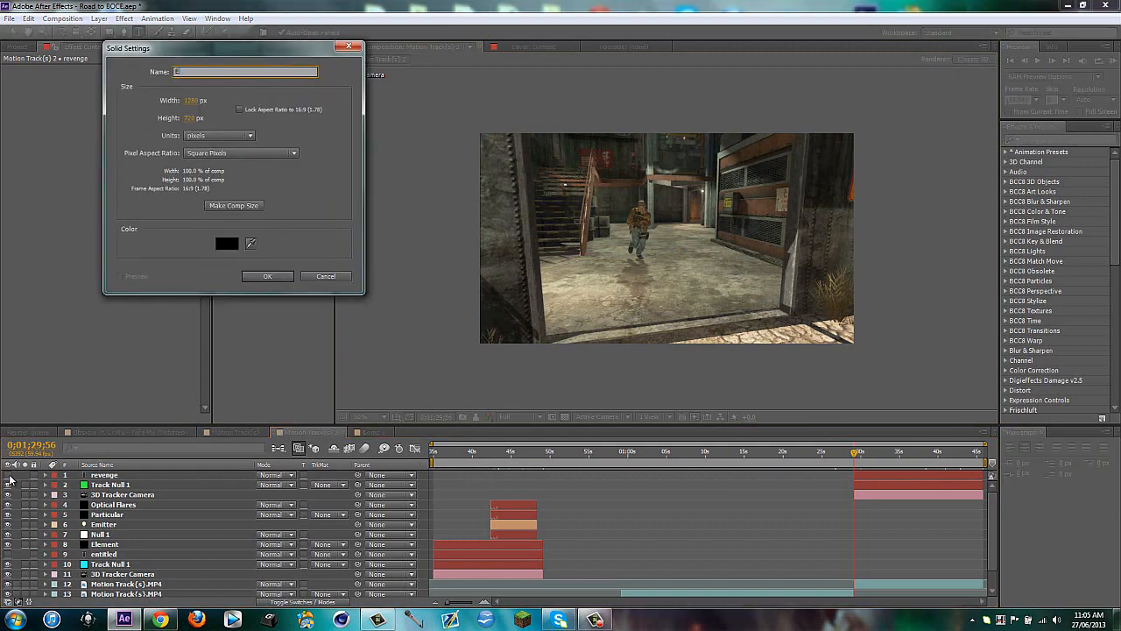
{"action": "type", "text": "Element"}
{"action": "key", "text": "Return"}
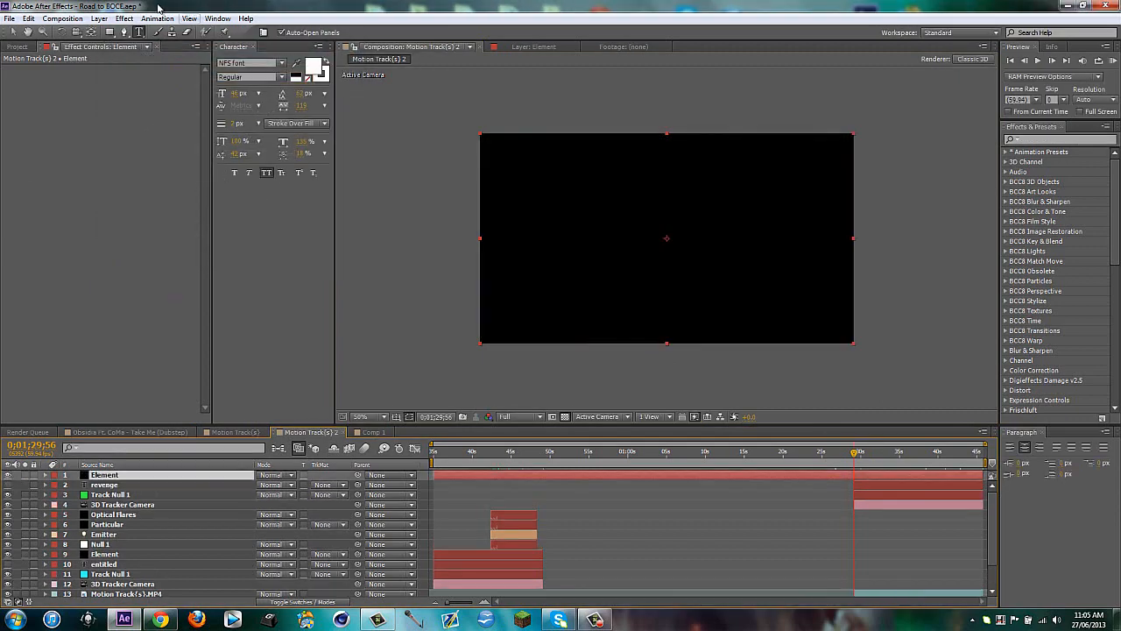
Apply the Video Copilot Element effect to the new Element solid and trim its start to 0;01;29;56
{"action": "left_click", "coordinate": [124, 18]}
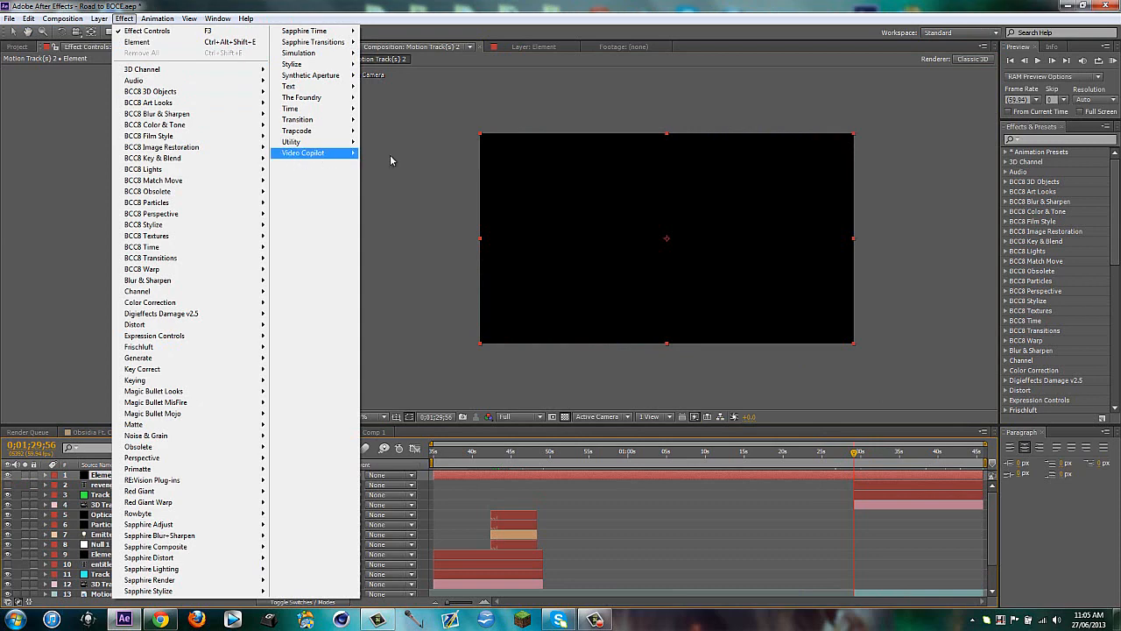
{"action": "left_click", "coordinate": [380, 155]}
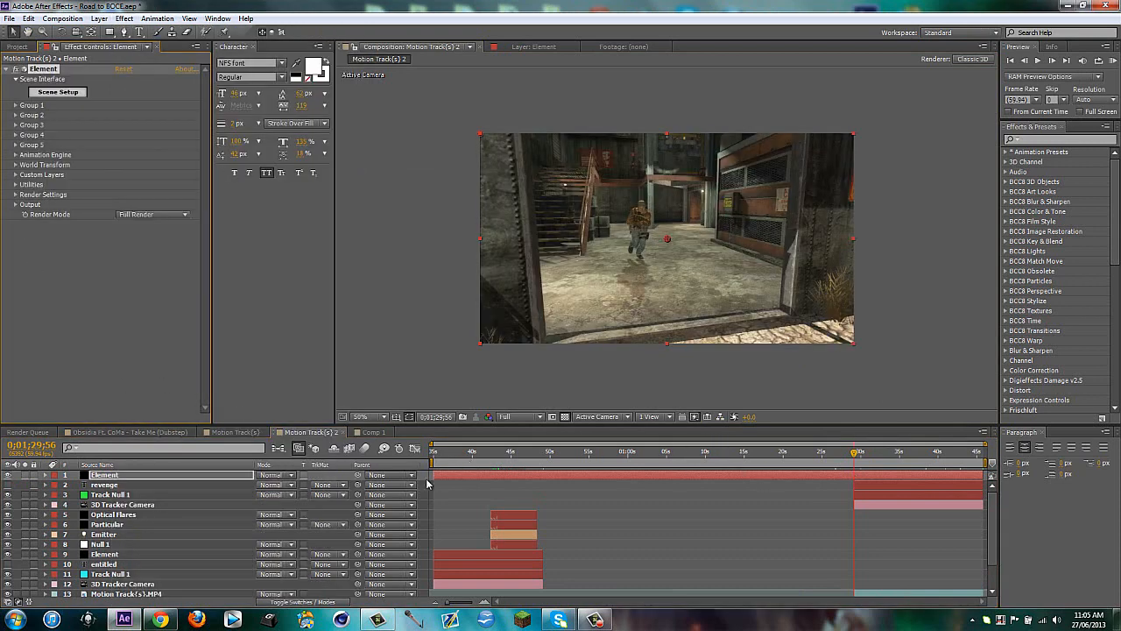
{"action": "left_click_drag", "start_coordinate": [433, 474], "coordinate": [853, 473]}
Duplicate the last Motion Track(s).MP4 clip and remove the 3D Camera Tracker effect from the lower copy
{"action": "scroll", "coordinate": [892, 516], "scroll_direction": "down", "scroll_amount": 2}
{"action": "left_click", "coordinate": [882, 558]}
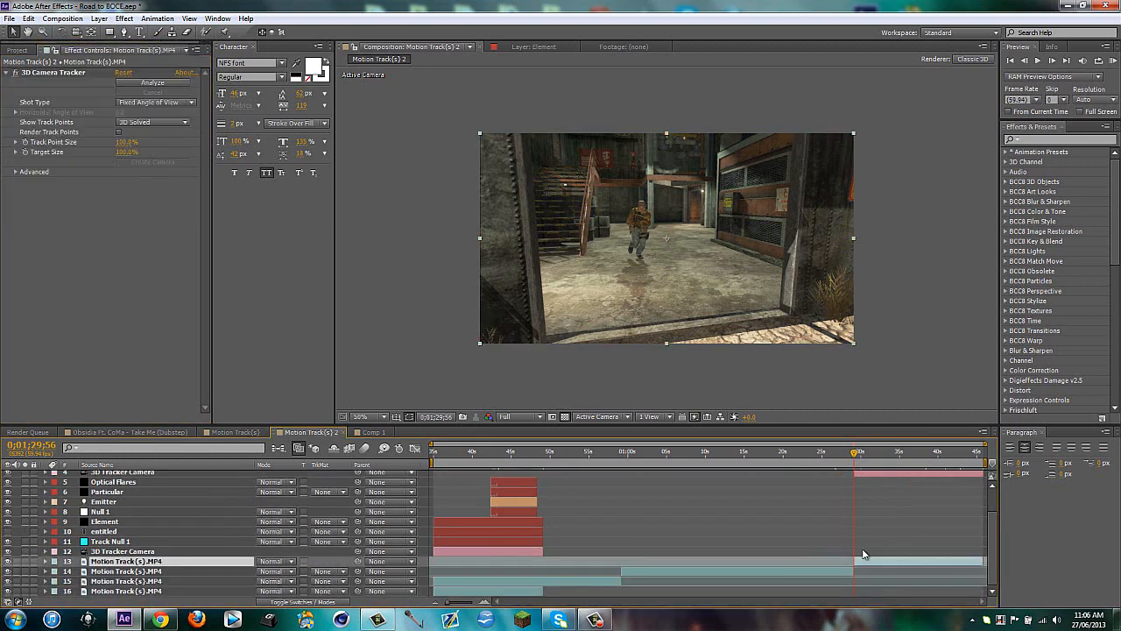
{"action": "key", "text": "ctrl+d"}
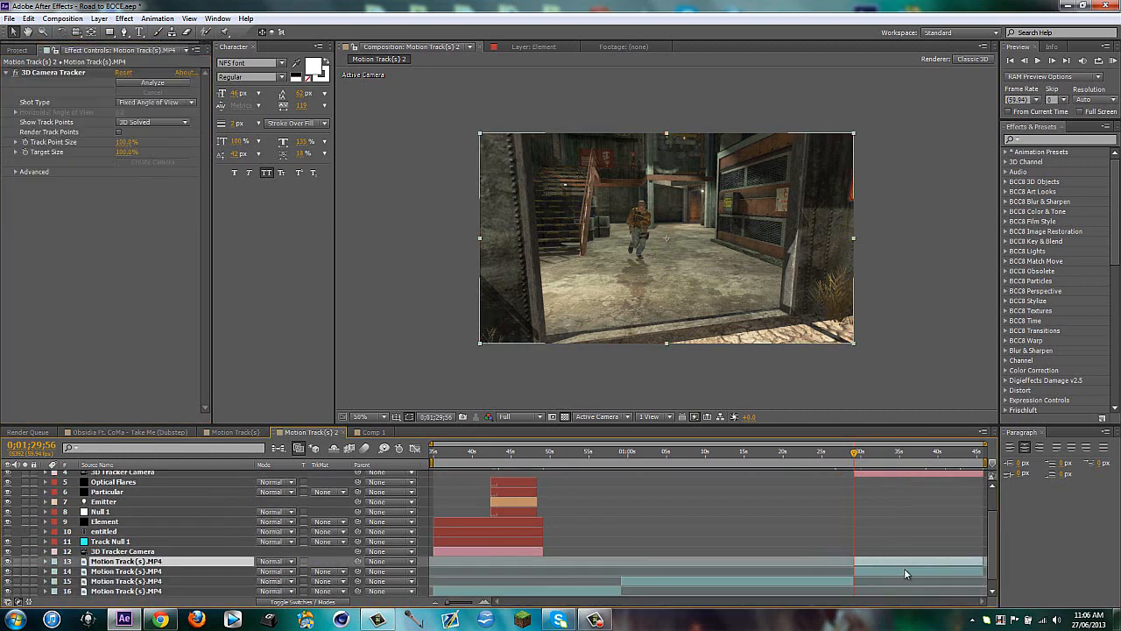
{"action": "left_click", "coordinate": [912, 574]}
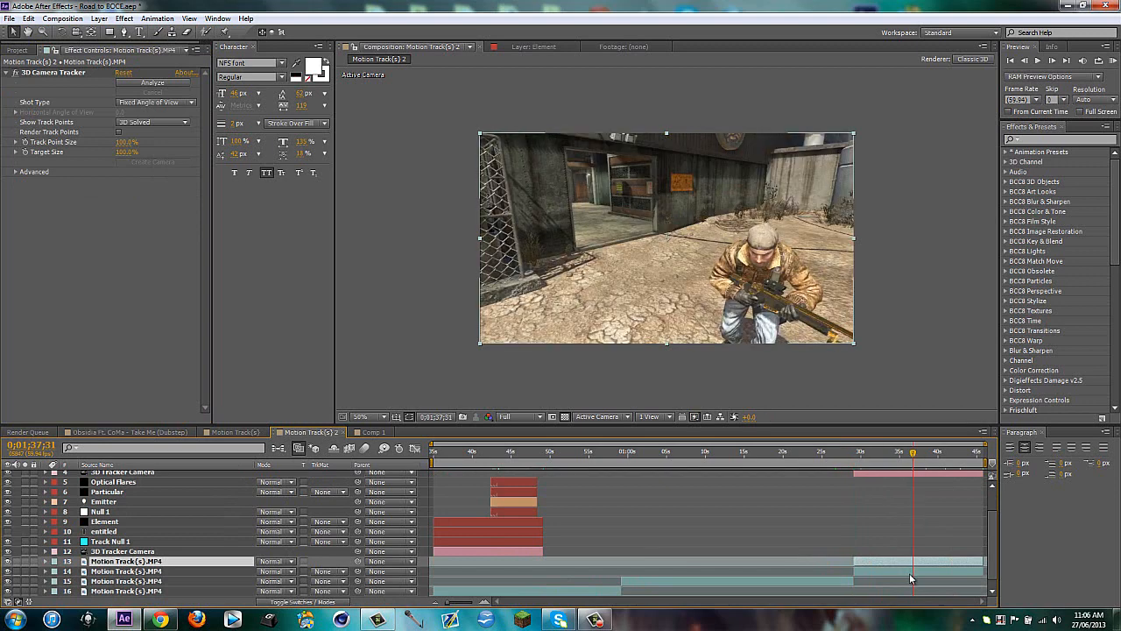
{"action": "left_click", "coordinate": [50, 77]}
{"action": "key", "text": "Delete"}
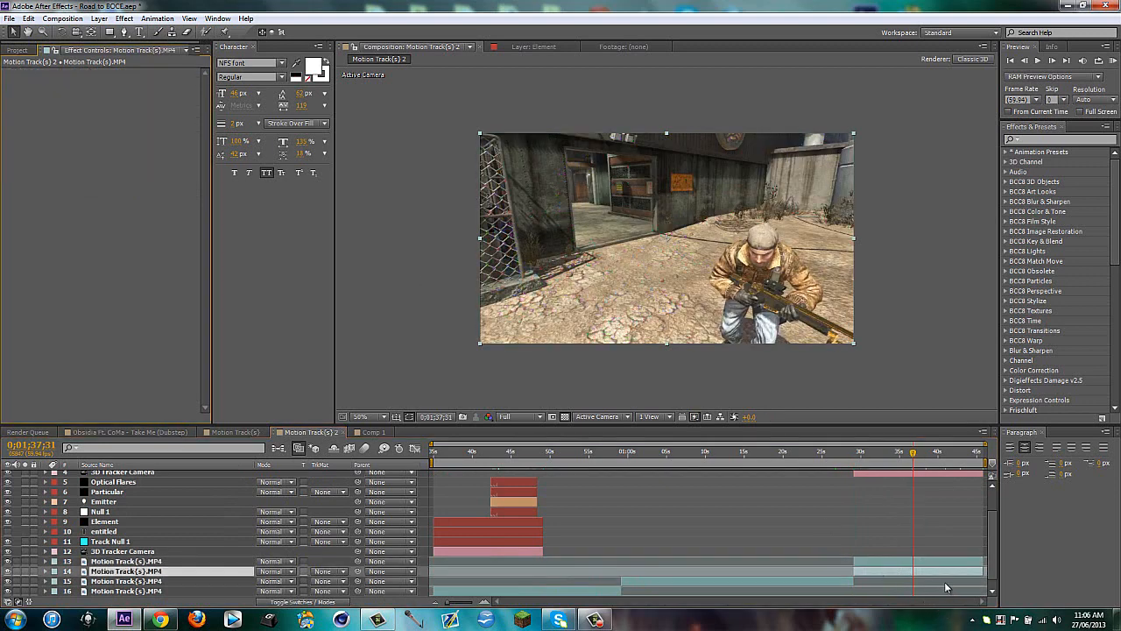
Freeze the lower copy of the last Motion Track(s).MP4 clip at 0;01;37;31 and return to the clip's start
{"action": "right_click", "coordinate": [944, 573]}
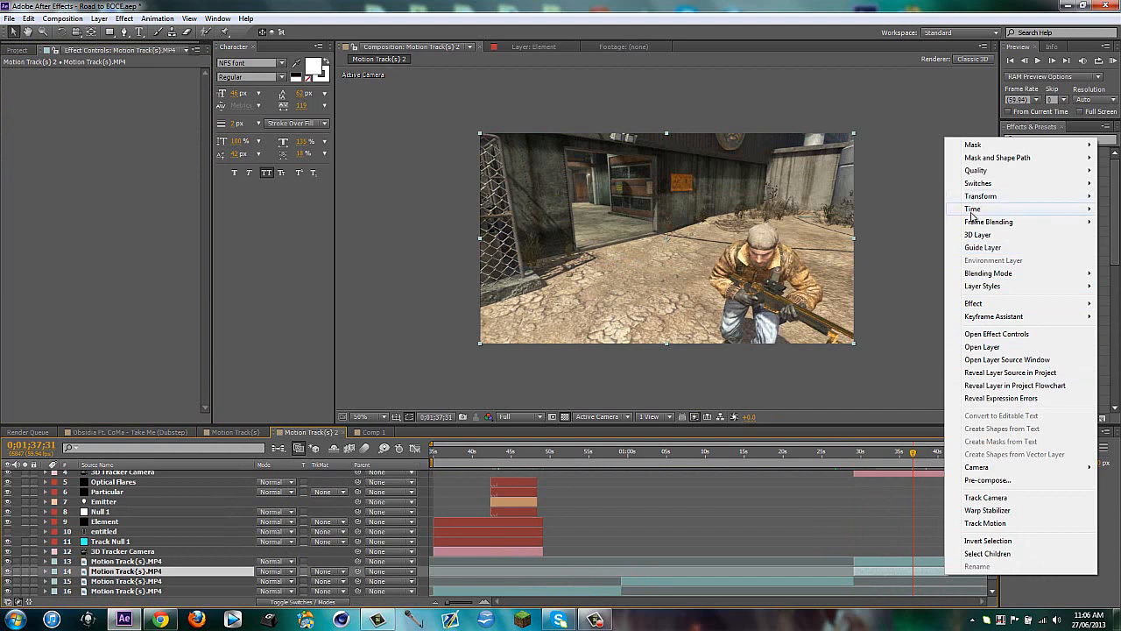
{"action": "mouse_move", "coordinate": [971, 211]}
{"action": "left_click", "coordinate": [876, 247]}
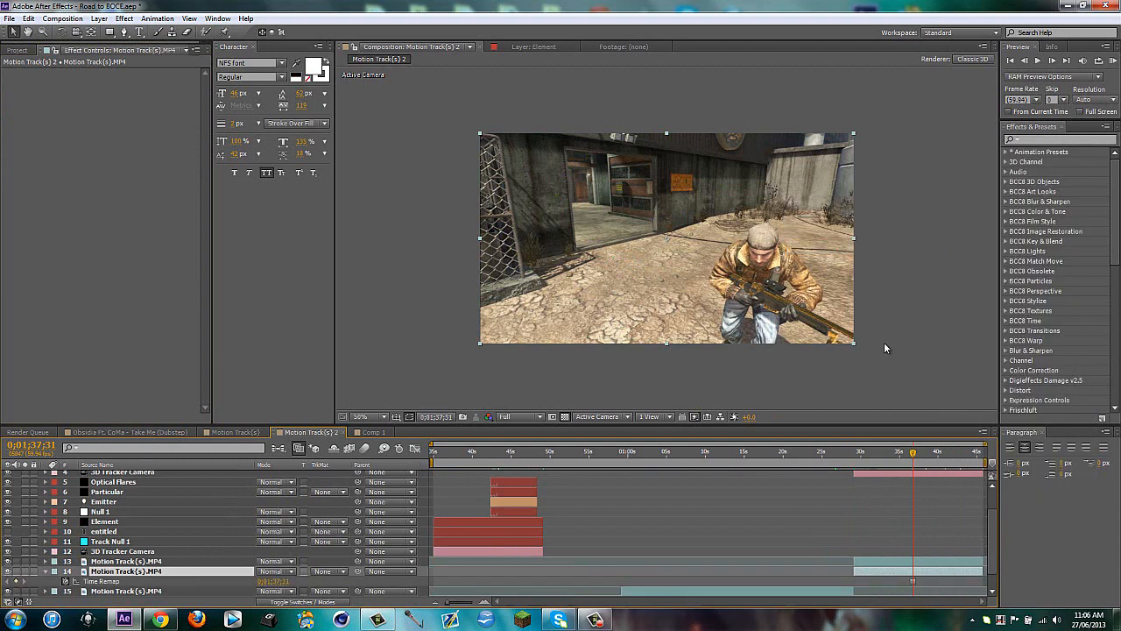
{"action": "key", "text": "i"}
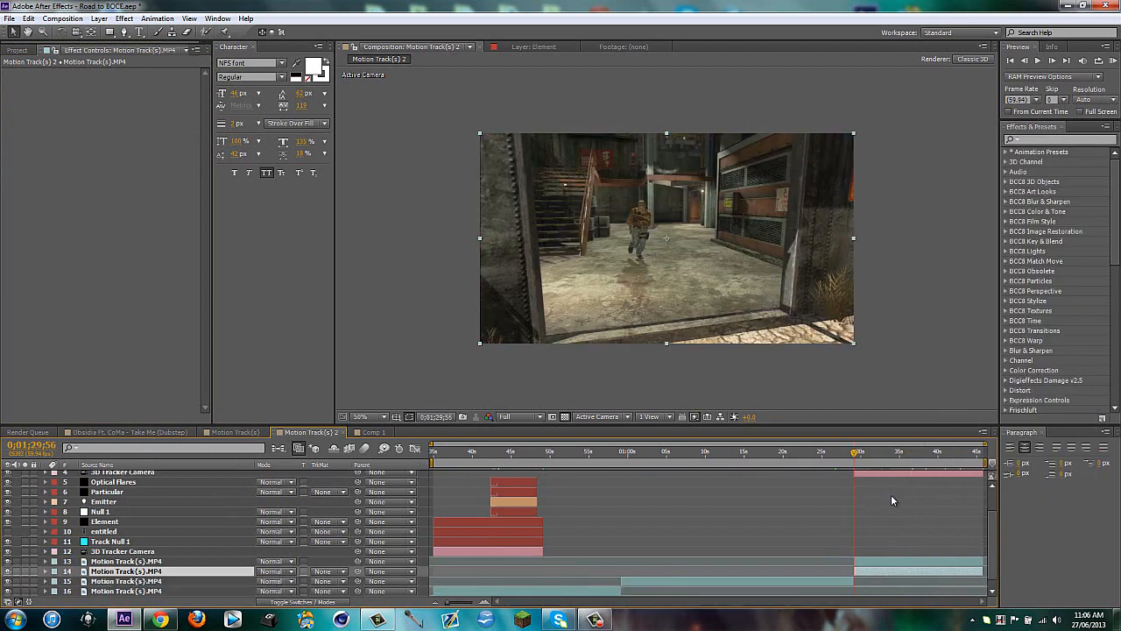
Expand the Custom Texture Maps settings in the Element effect of the topmost Element layer
{"action": "scroll", "coordinate": [891, 494], "scroll_direction": "up", "scroll_amount": 3}
{"action": "left_click", "coordinate": [131, 475]}
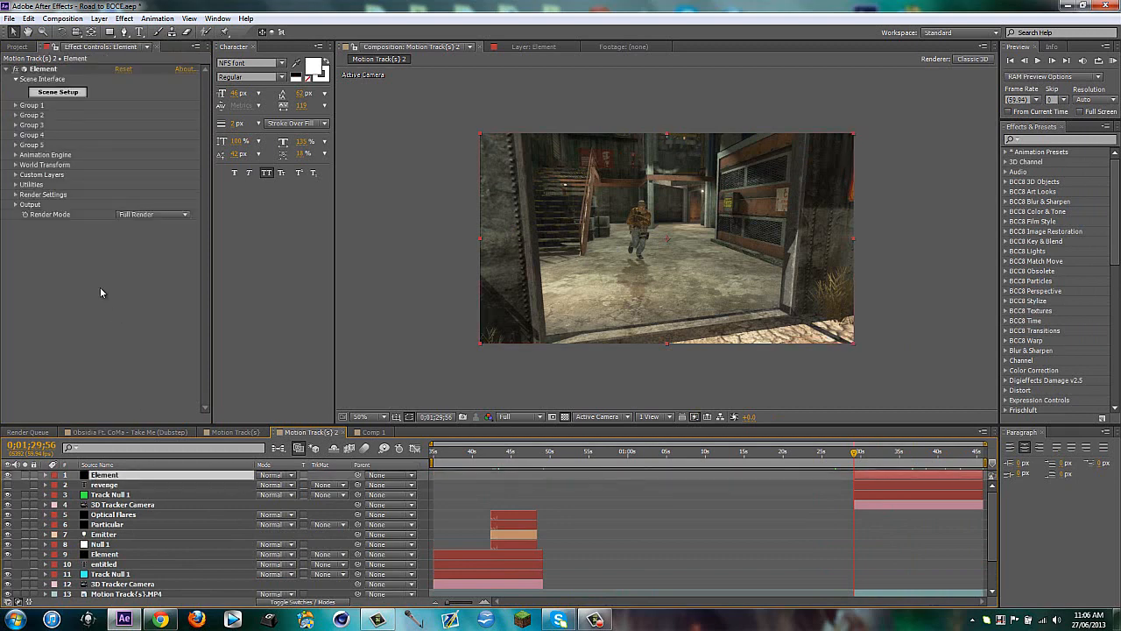
{"action": "left_click", "coordinate": [16, 175]}
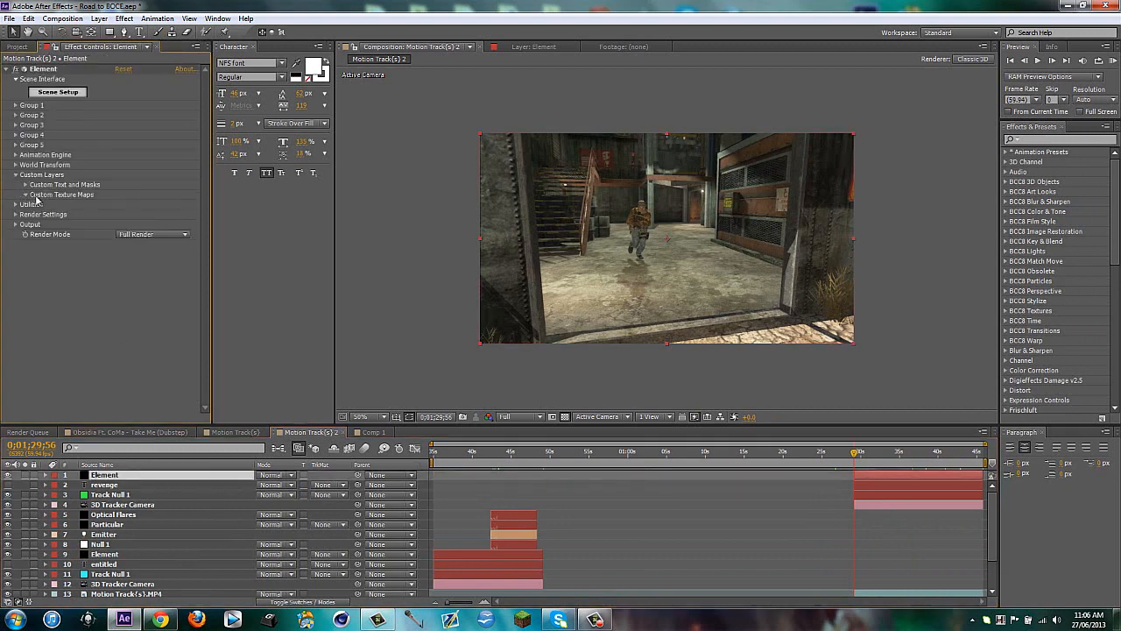
{"action": "left_click", "coordinate": [25, 194]}
{"action": "left_click", "coordinate": [154, 204]}
{"action": "left_click", "coordinate": [150, 380]}
Rename the frozen lower Motion Track(s).MP4 layer as derp
{"action": "scroll", "coordinate": [927, 532], "scroll_direction": "down", "scroll_amount": 3}
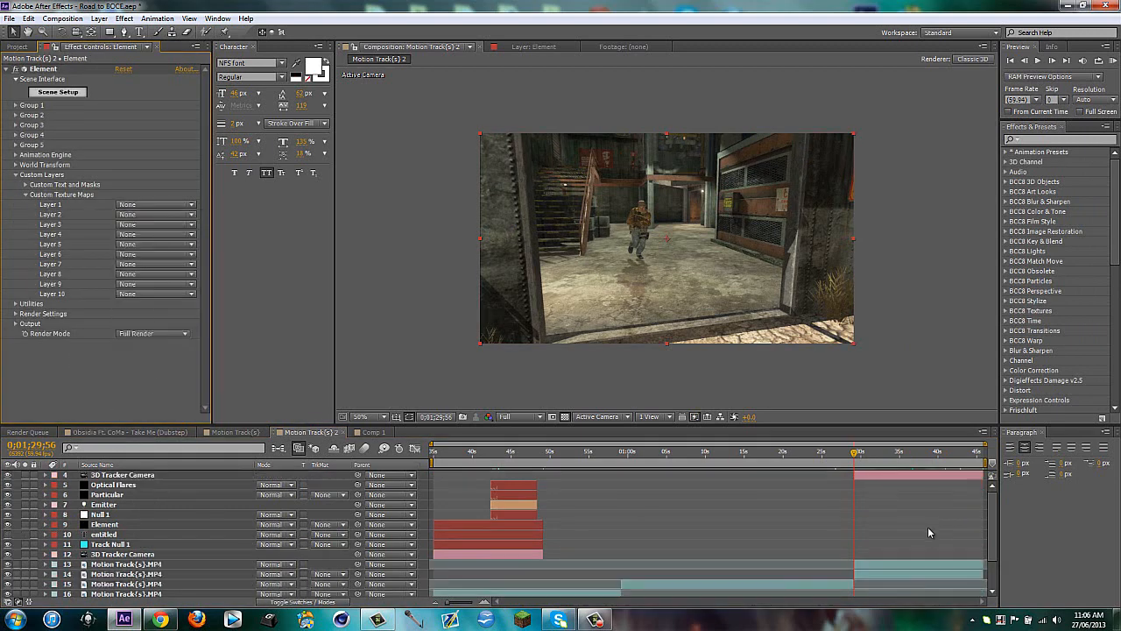
{"action": "scroll", "coordinate": [928, 526], "scroll_direction": "down", "scroll_amount": 1}
{"action": "left_click", "coordinate": [906, 561]}
{"action": "key", "text": "Return"}
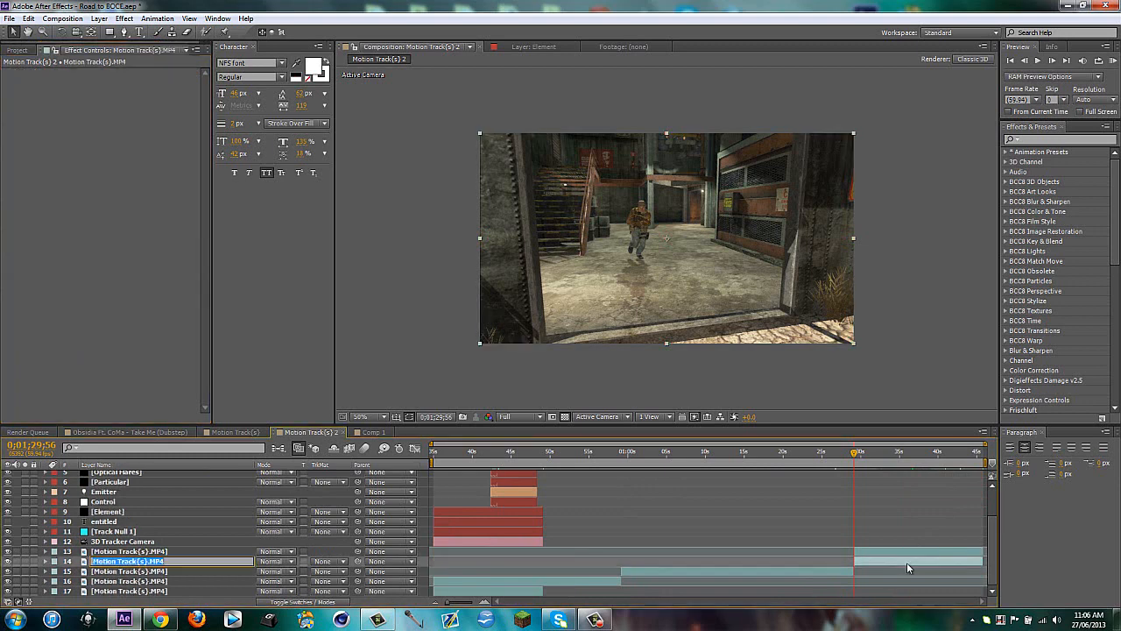
{"action": "type", "text": "derp"}
{"action": "key", "text": "Return"}
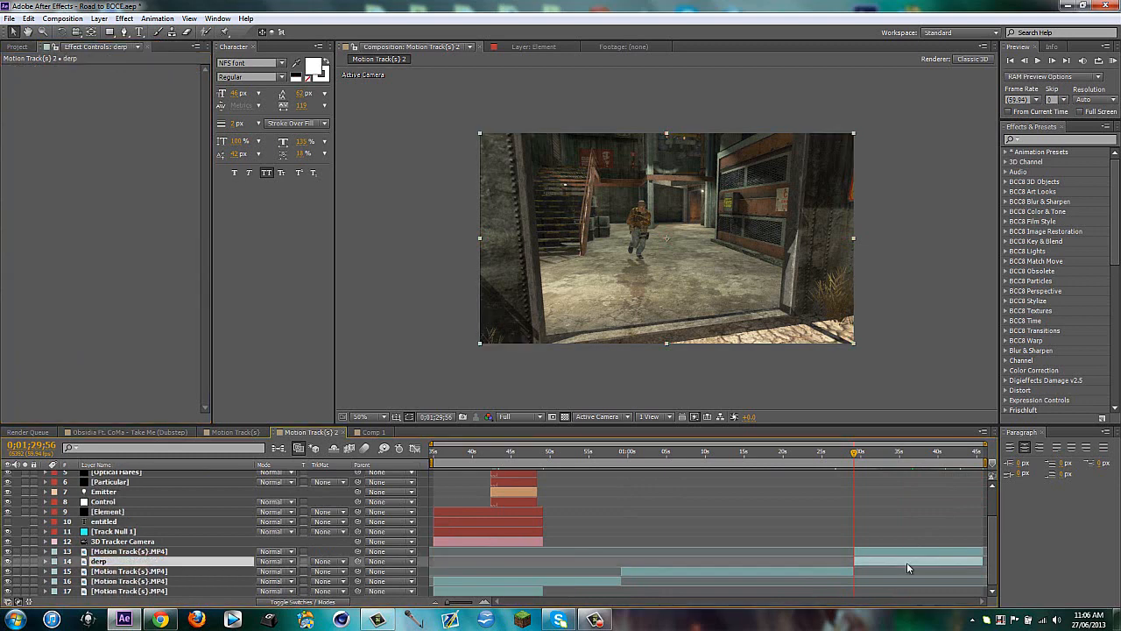
Assign the derp layer as custom texture map Layer 1 of the topmost Element layer's effect
{"action": "scroll", "coordinate": [274, 540], "scroll_direction": "up", "scroll_amount": 4}
{"action": "left_click", "coordinate": [114, 474]}
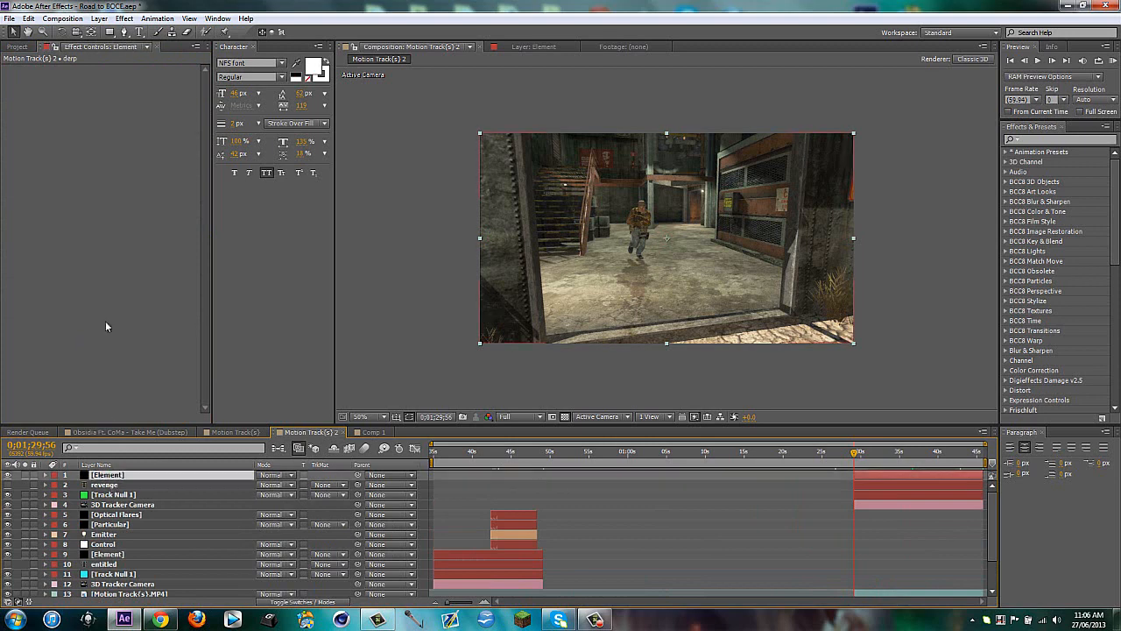
{"action": "left_click", "coordinate": [148, 204]}
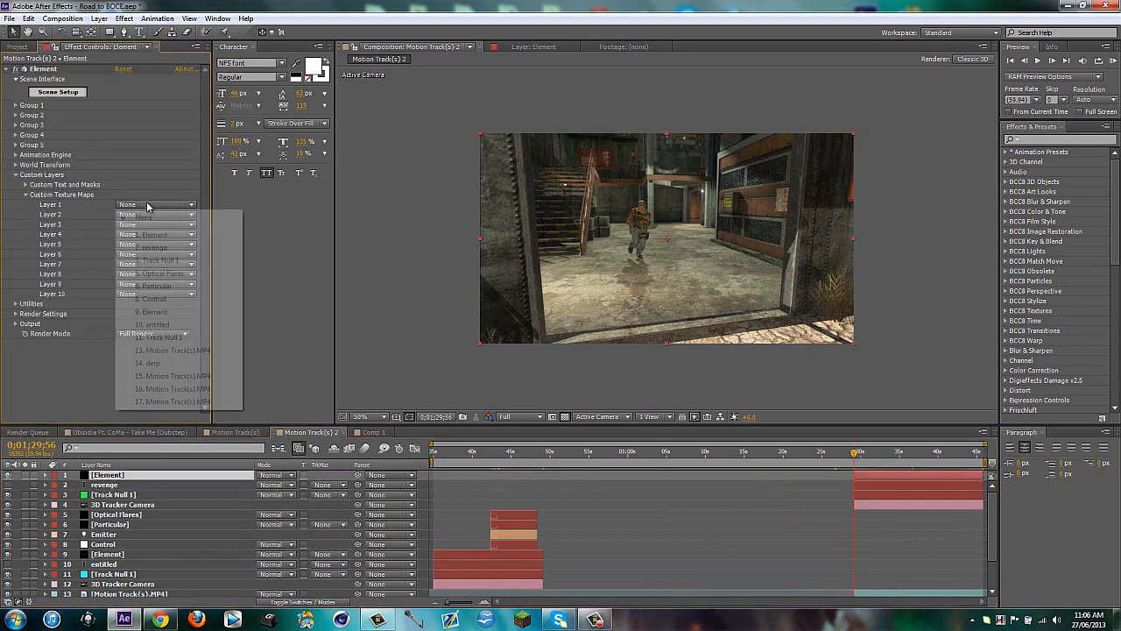
{"action": "left_click", "coordinate": [149, 360]}
{"action": "left_click", "coordinate": [27, 195]}
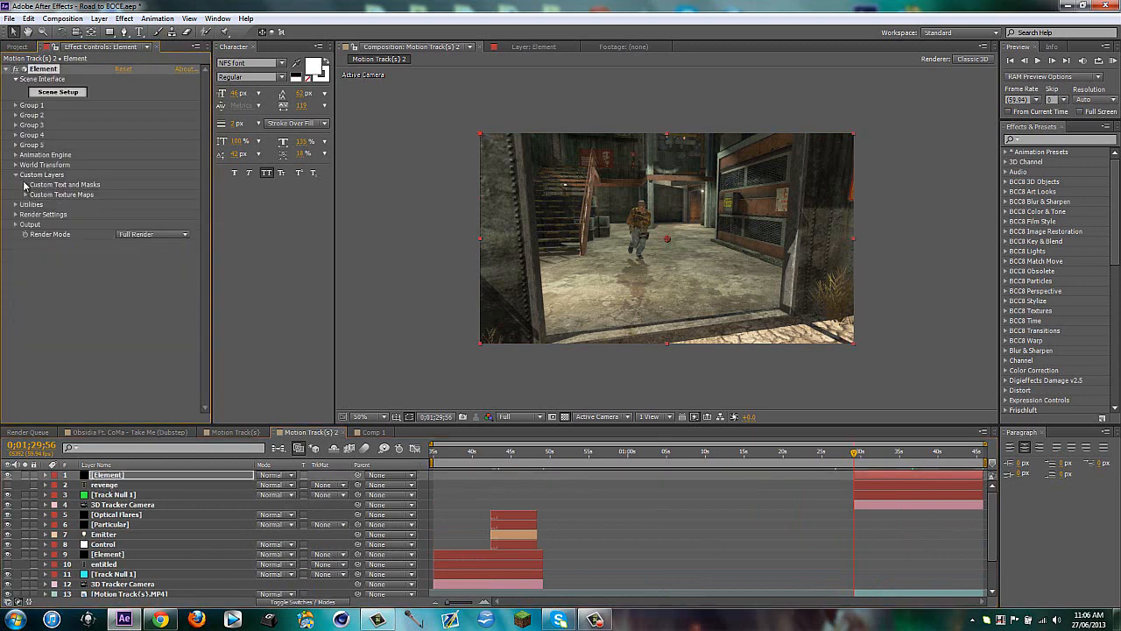
Set Path Layer 1 of the Element effect's custom text and masks to the revenge layer
{"action": "left_click", "coordinate": [26, 184]}
{"action": "left_click", "coordinate": [127, 195]}
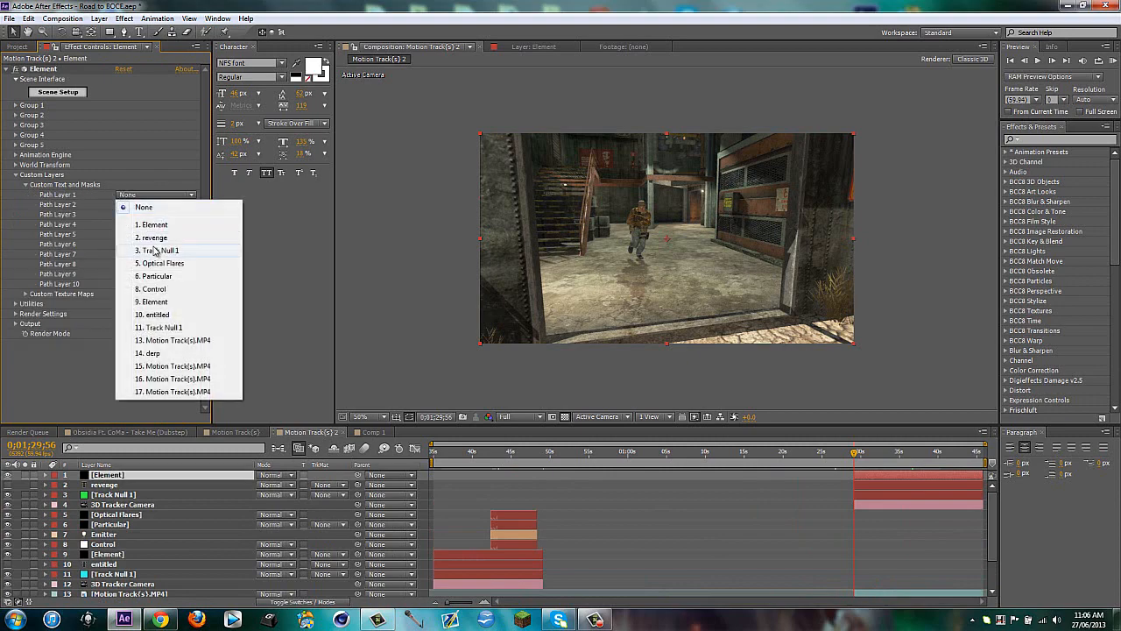
{"action": "left_click", "coordinate": [154, 238]}
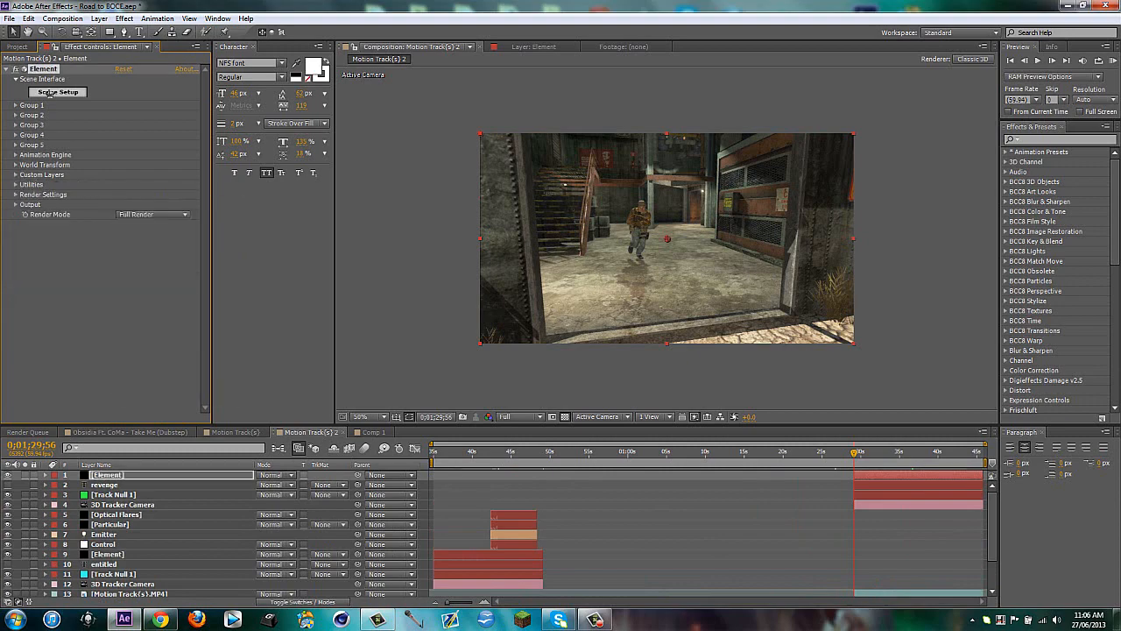
Extrude the REVENGE text in Element's Scene Setup and set the environment texture to Custom Layer 1
{"action": "left_click", "coordinate": [52, 92]}
{"action": "left_click", "coordinate": [369, 43]}
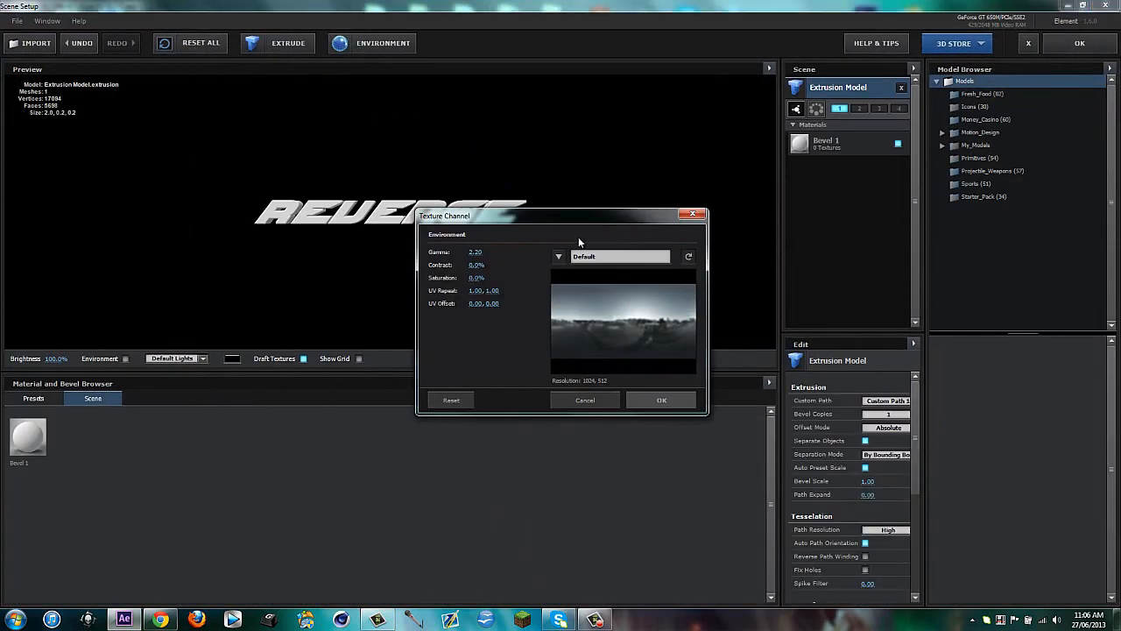
{"action": "left_click", "coordinate": [578, 256]}
{"action": "left_click", "coordinate": [637, 477]}
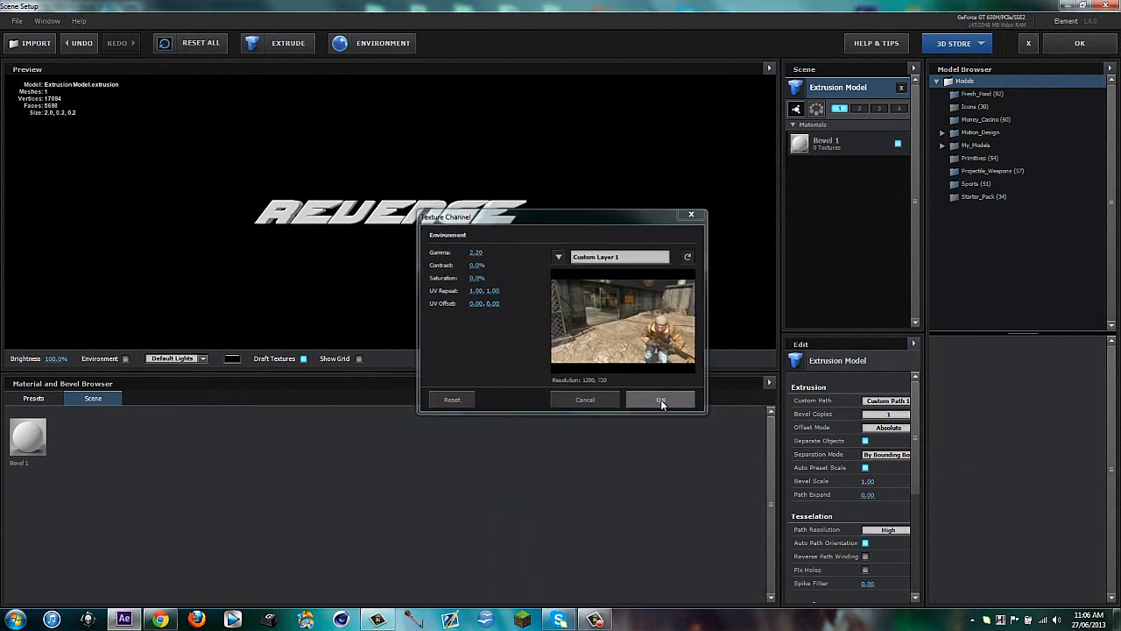
{"action": "left_click", "coordinate": [661, 399]}
Try the Nipple Bastard bevel preset on the REVENGE extrusion, and replace it with the Clean preset
{"action": "left_click", "coordinate": [33, 397]}
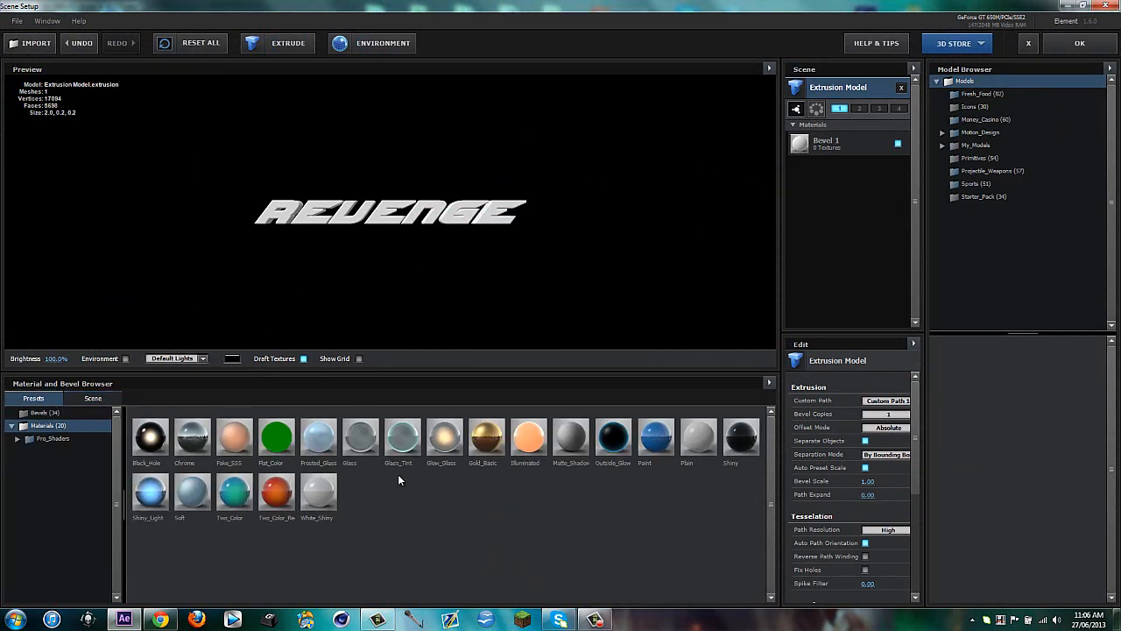
{"action": "left_click", "coordinate": [40, 417]}
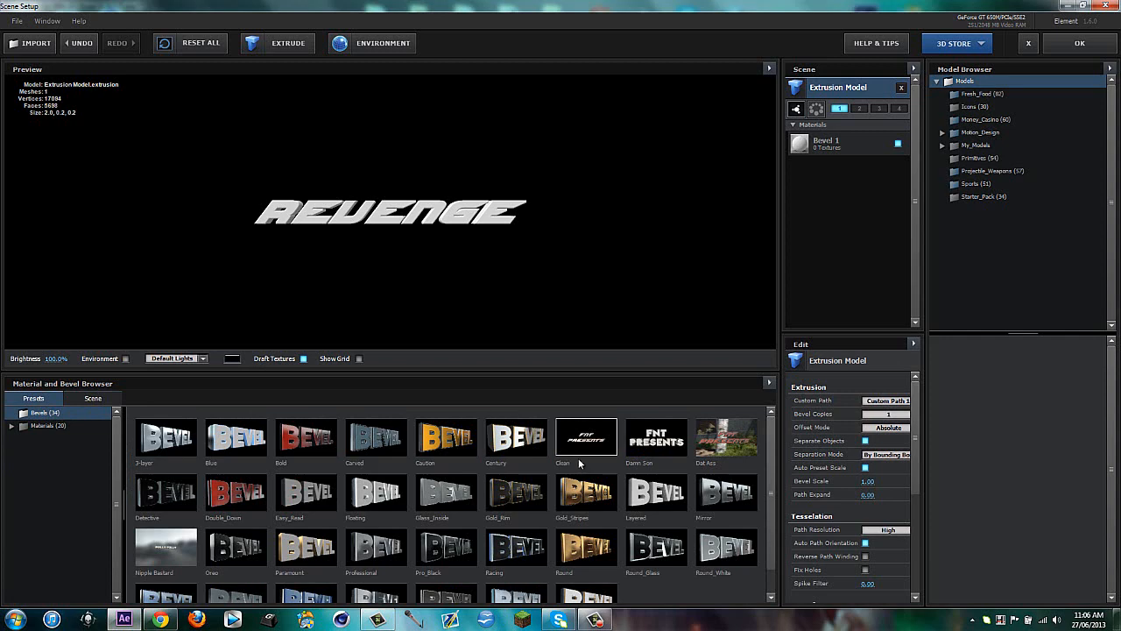
{"action": "scroll", "coordinate": [569, 468], "scroll_direction": "down", "scroll_amount": 1}
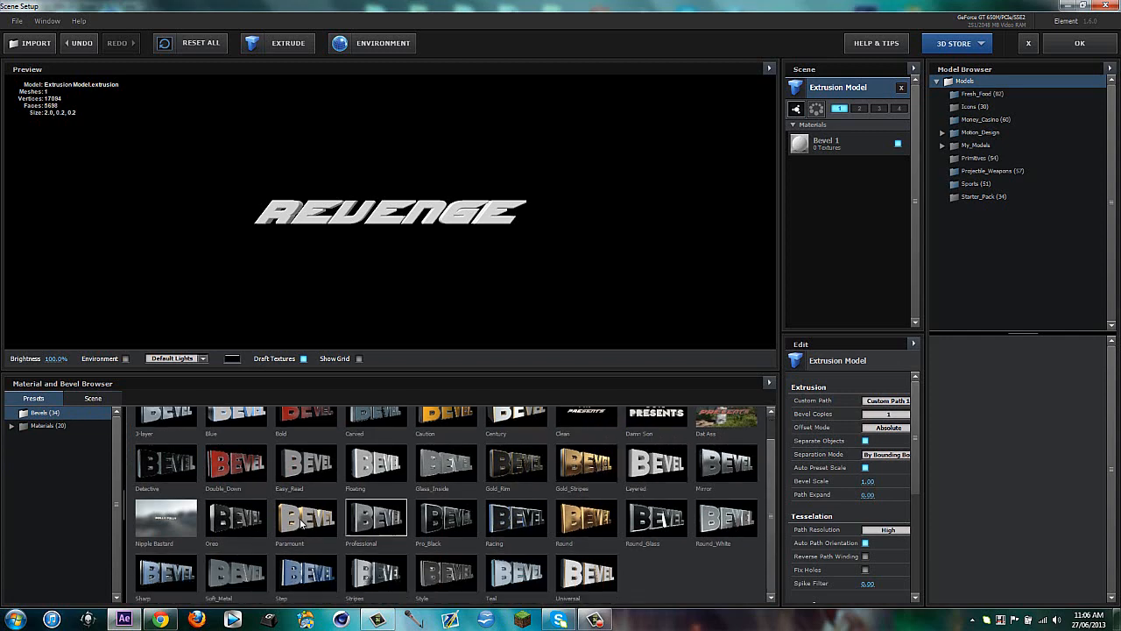
{"action": "left_click_drag", "start_coordinate": [154, 528], "coordinate": [355, 215]}
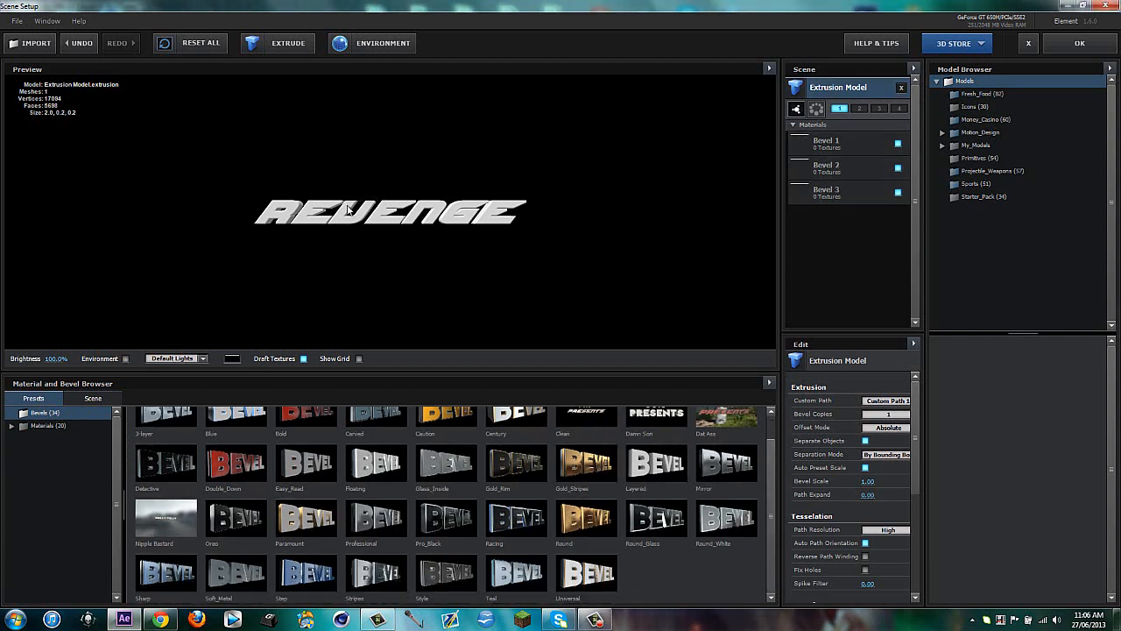
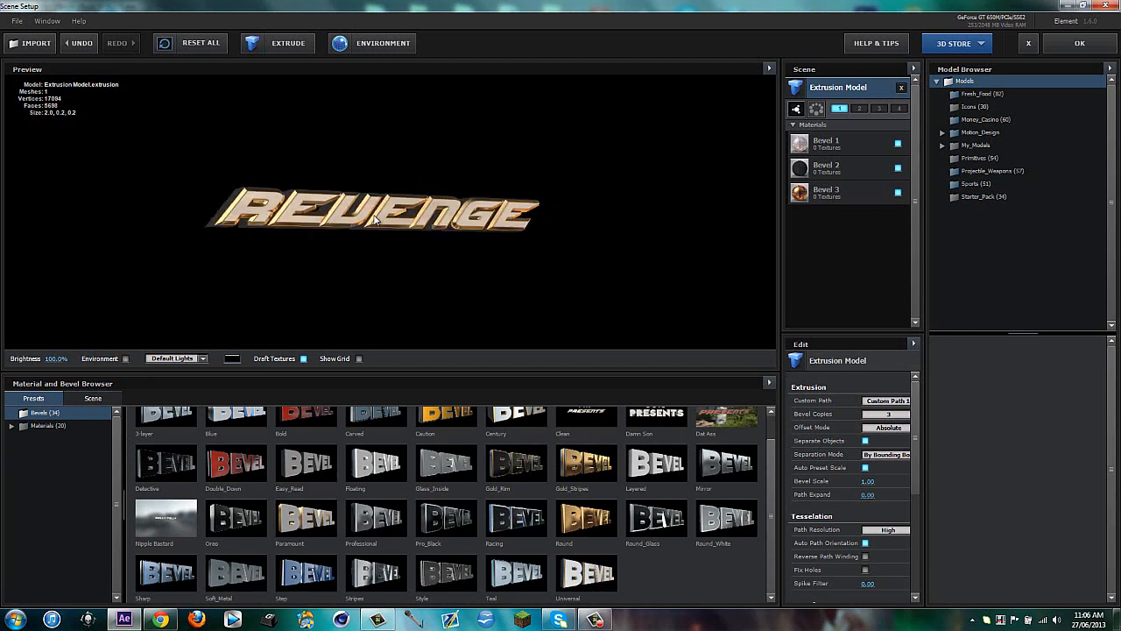
{"action": "scroll", "coordinate": [753, 486], "scroll_direction": "up", "scroll_amount": 1}
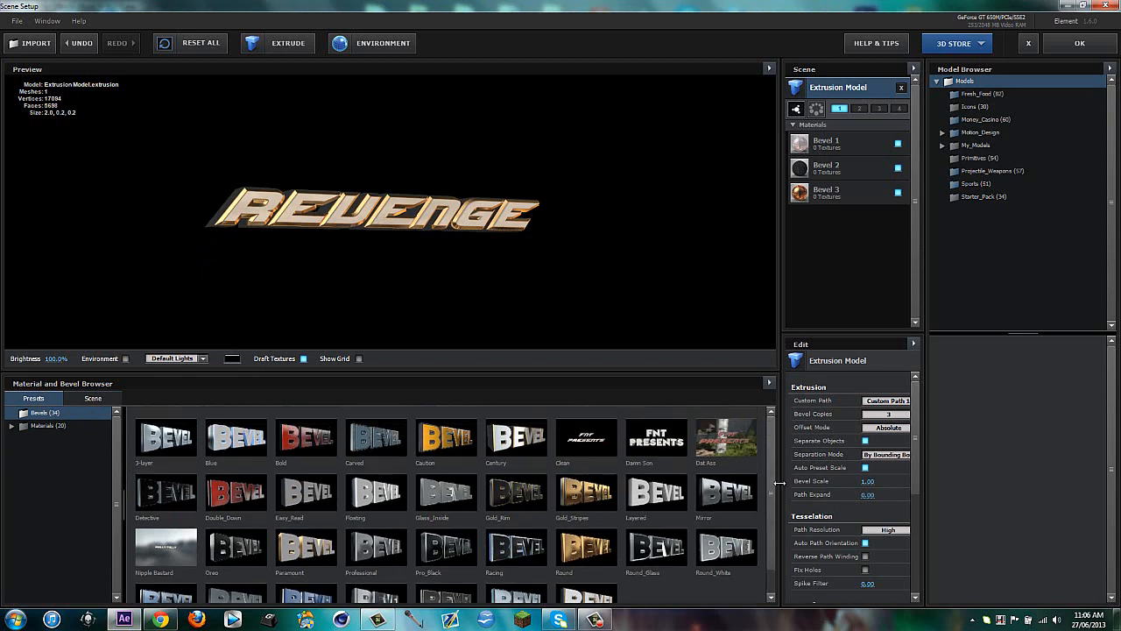
{"action": "left_click", "coordinate": [610, 449]}
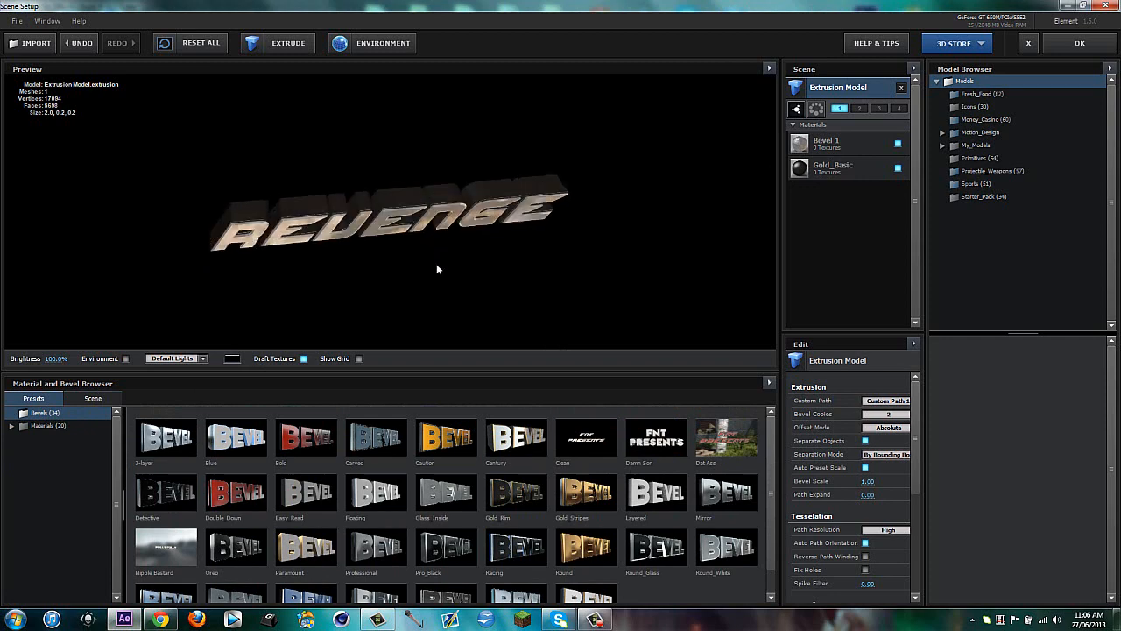
Set the Gold_Basic material's reflection intensity to 336% and accept the Element scene
{"action": "left_click_drag", "start_coordinate": [436, 264], "coordinate": [501, 270]}
{"action": "left_click", "coordinate": [828, 168]}
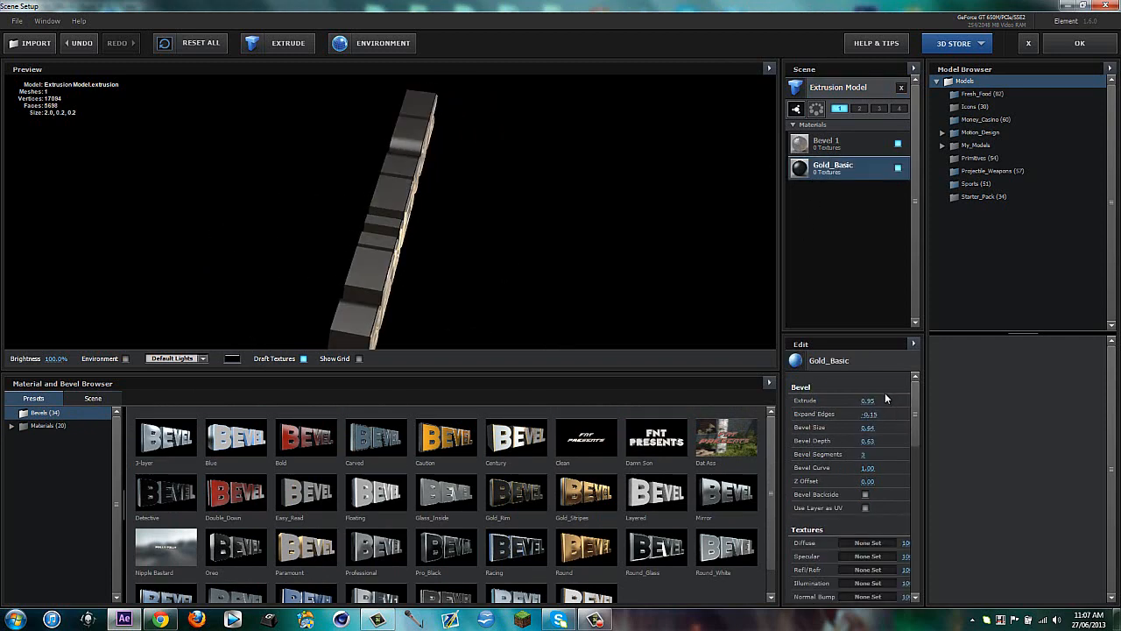
{"action": "scroll", "coordinate": [884, 398], "scroll_direction": "down", "scroll_amount": 6}
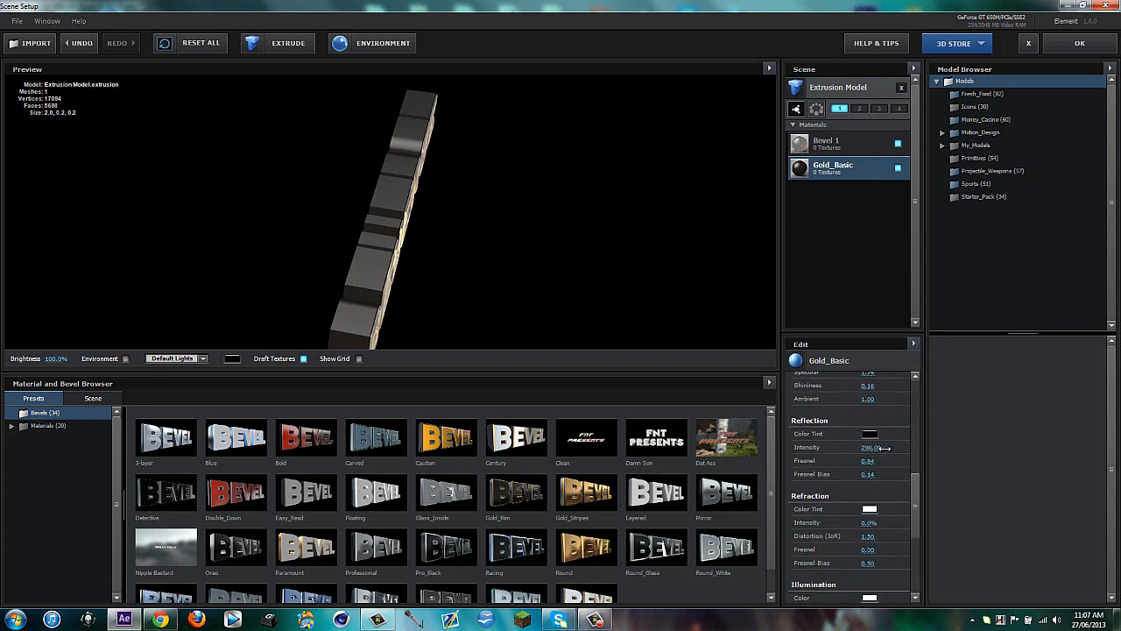
{"action": "left_click_drag", "start_coordinate": [463, 305], "coordinate": [340, 180]}
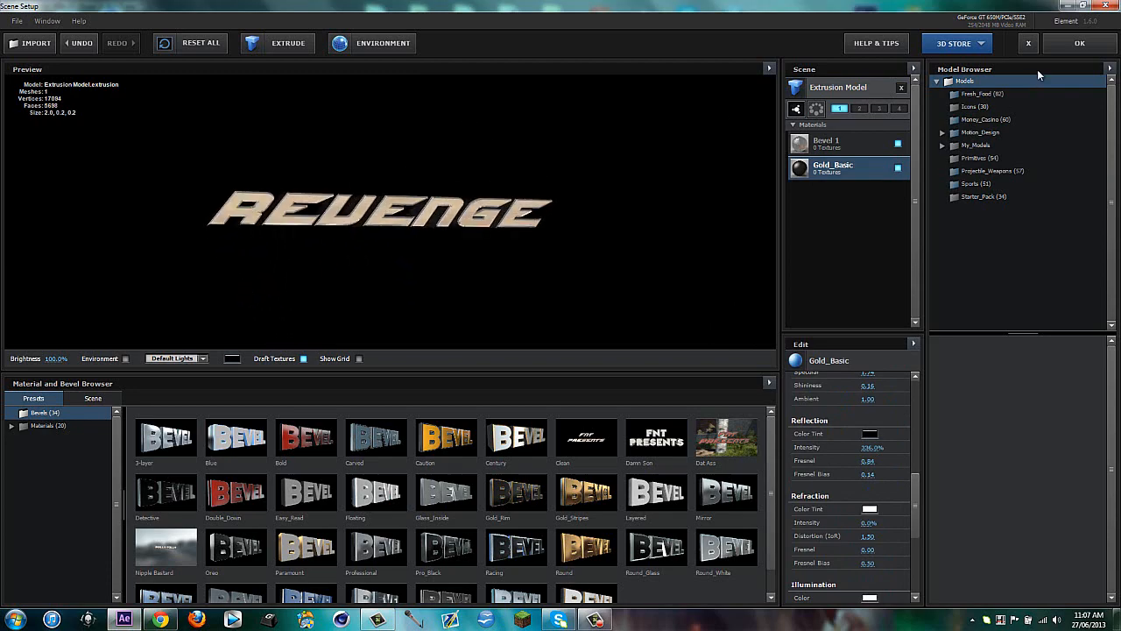
{"action": "left_click", "coordinate": [1057, 48]}
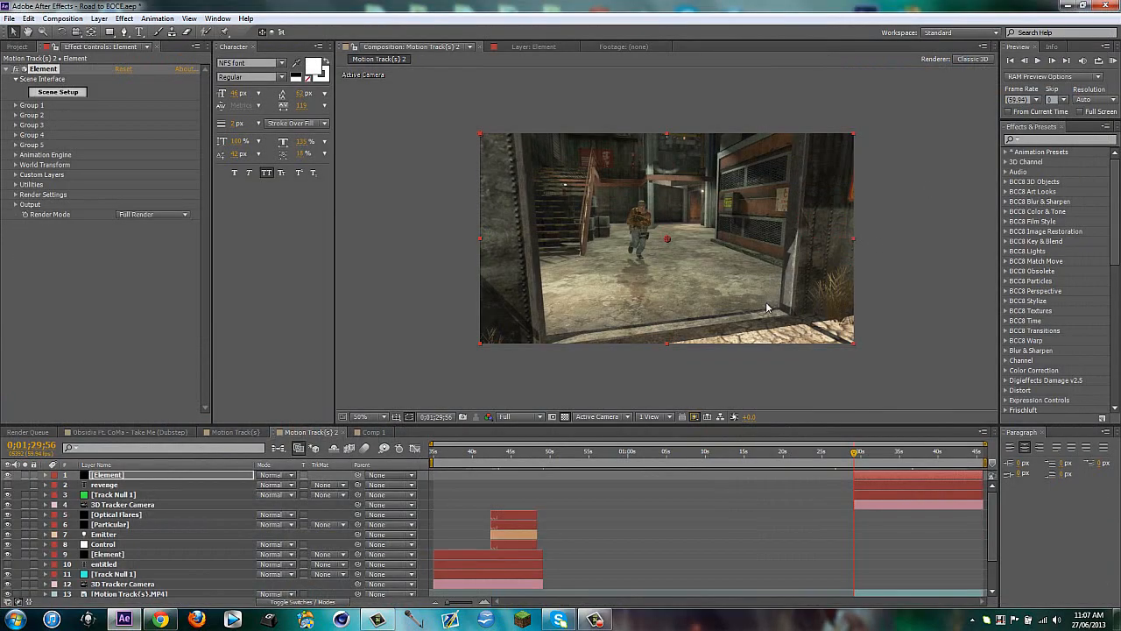
Move the current time to 0;01;38;07 and reveal the Position values of the green Track Null 1
{"action": "mouse_move", "coordinate": [573, 618]}
{"action": "left_click", "coordinate": [897, 461]}
{"action": "left_click", "coordinate": [917, 457]}
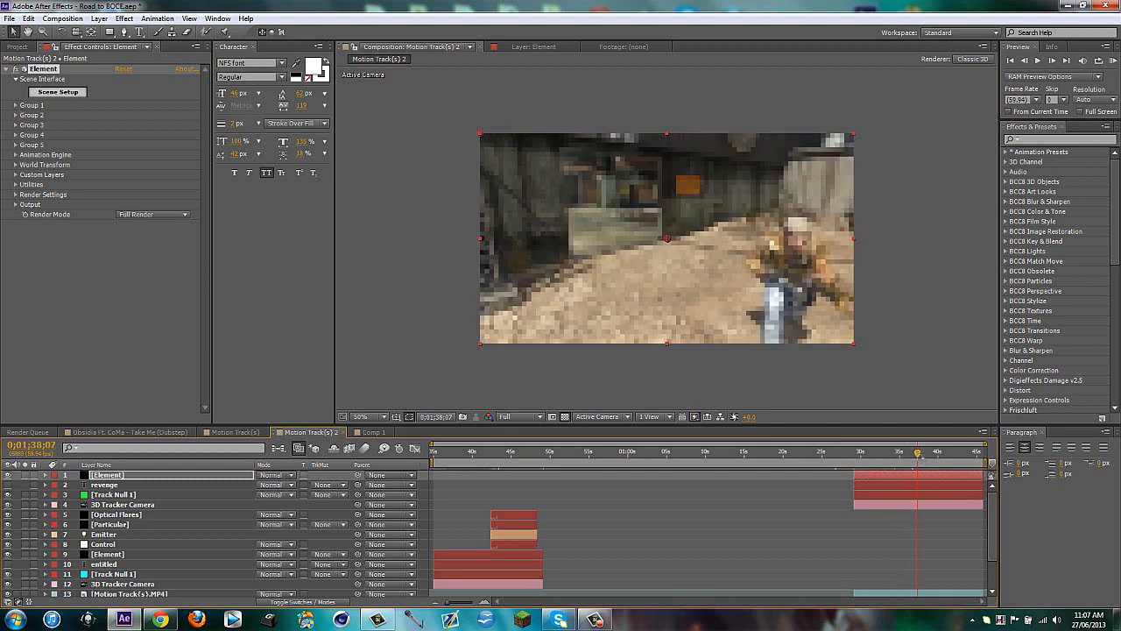
{"action": "left_click", "coordinate": [121, 493]}
{"action": "key", "text": "p"}
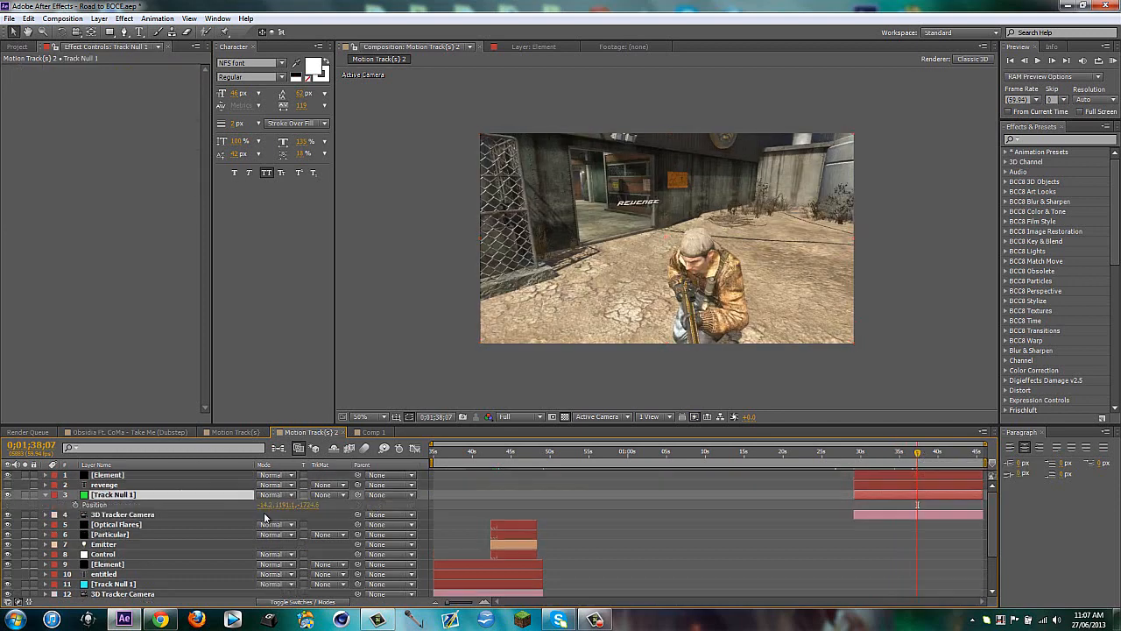
Set the Element effect's Group 1 Position XY to -14, 1191 and Position Z to -1724, and check the title at 0;01;41;48
{"action": "left_click", "coordinate": [143, 473]}
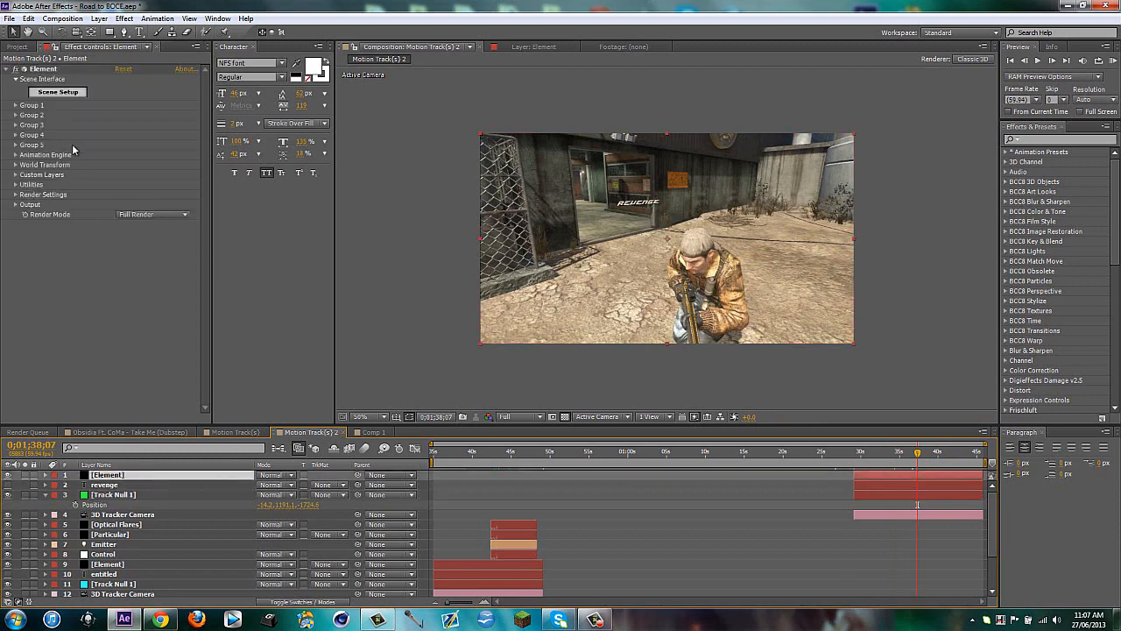
{"action": "left_click", "coordinate": [15, 105]}
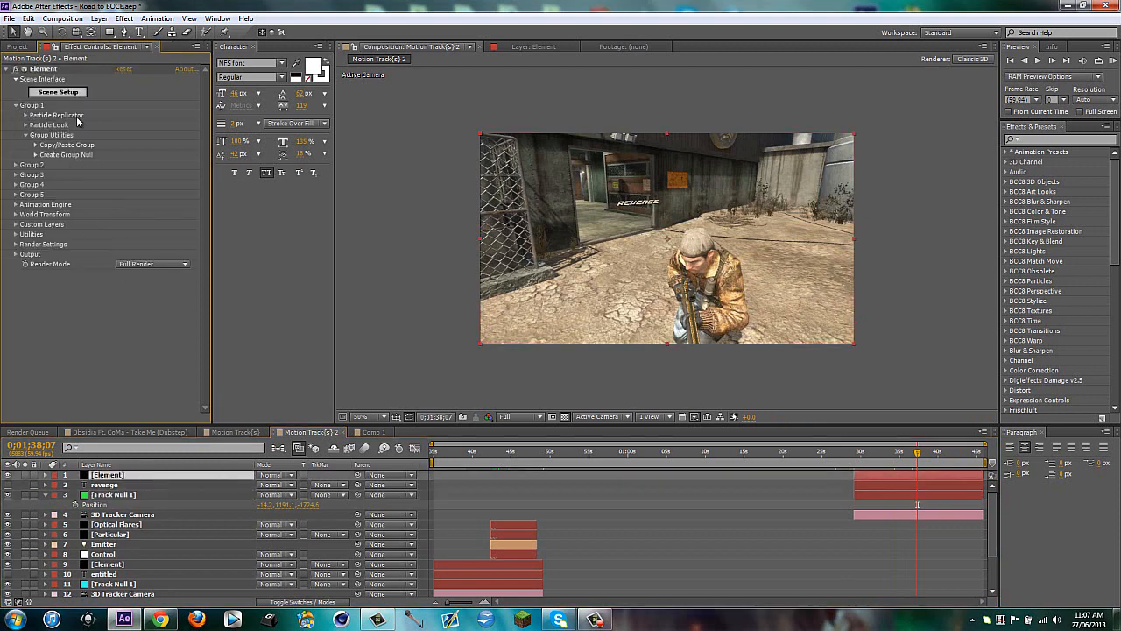
{"action": "left_click", "coordinate": [26, 115]}
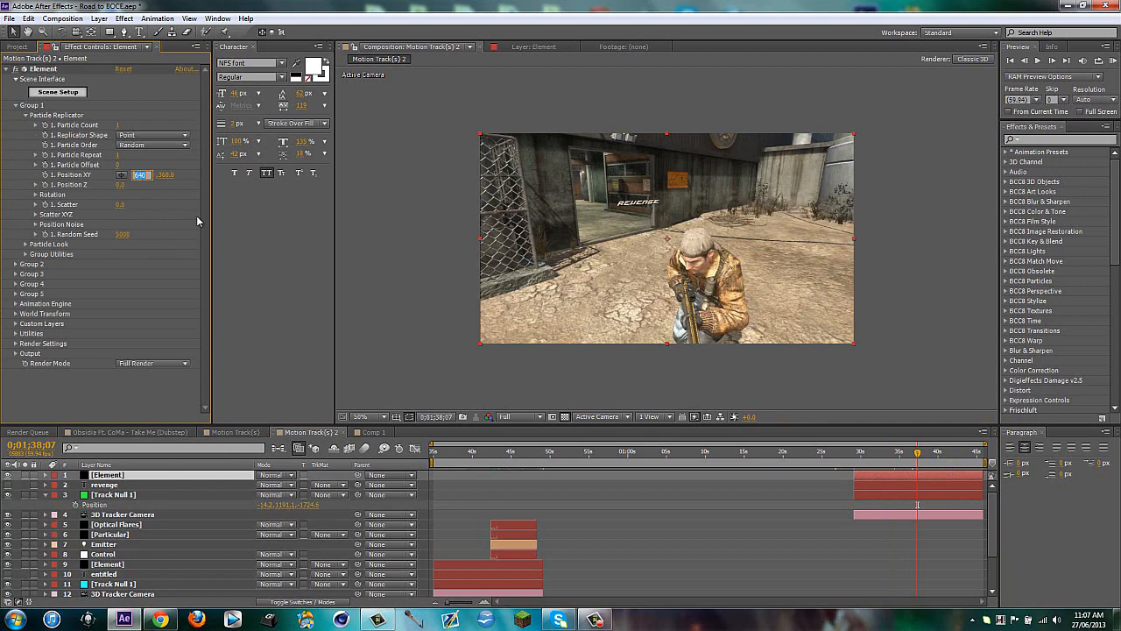
{"action": "type", "text": "-14"}
{"action": "key", "text": "Tab"}
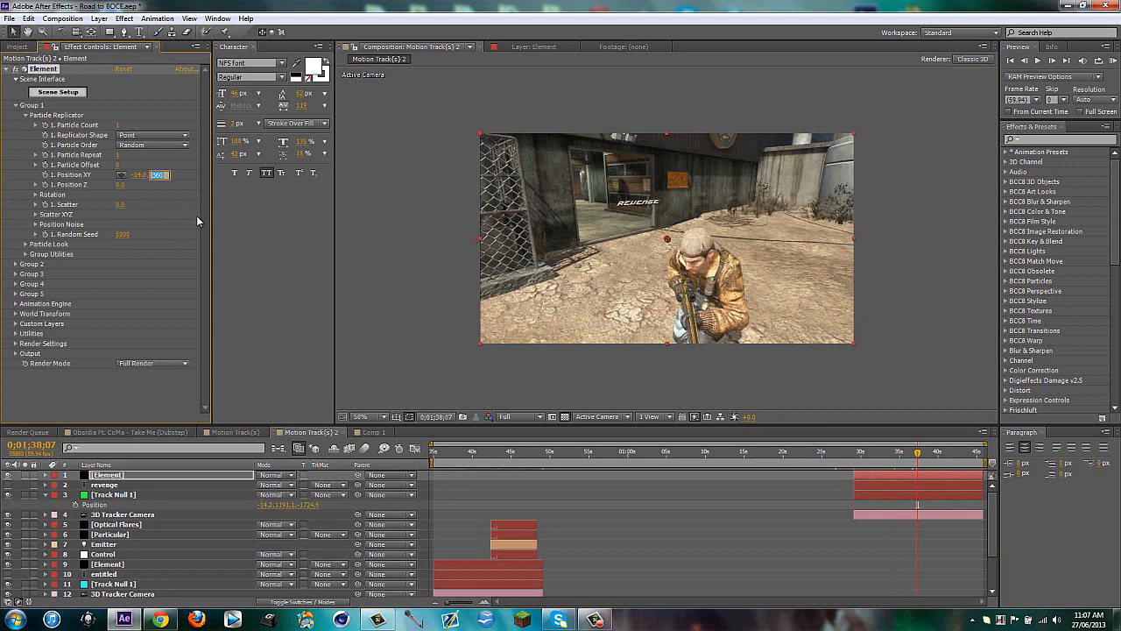
{"action": "type", "text": "1191"}
{"action": "key", "text": "Tab"}
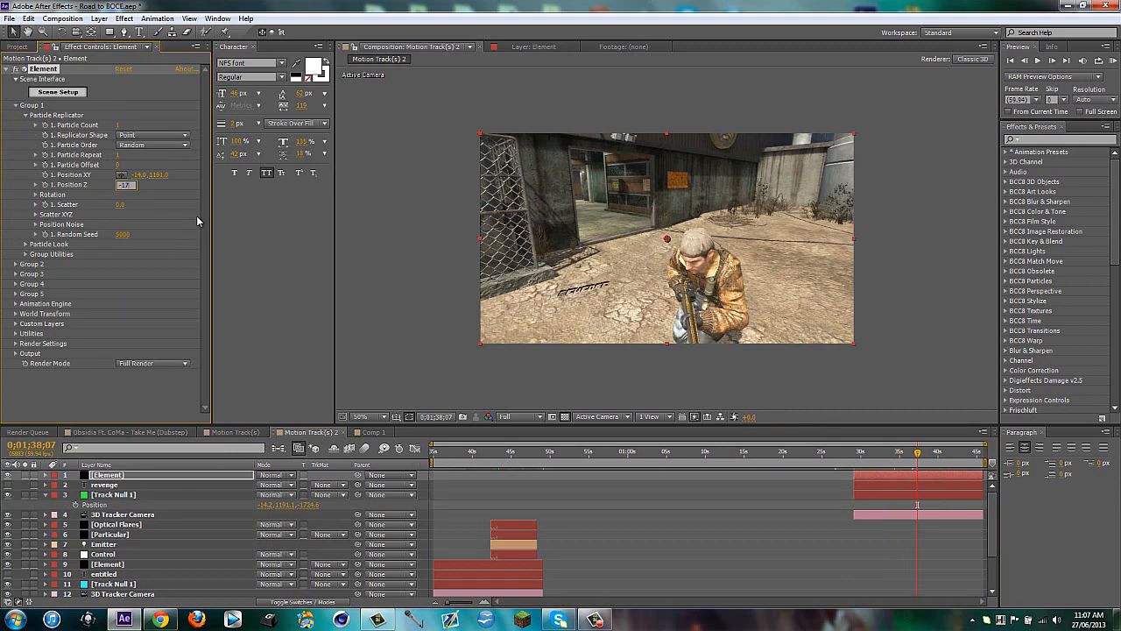
{"action": "type", "text": "-1724"}
{"action": "key", "text": "Return"}
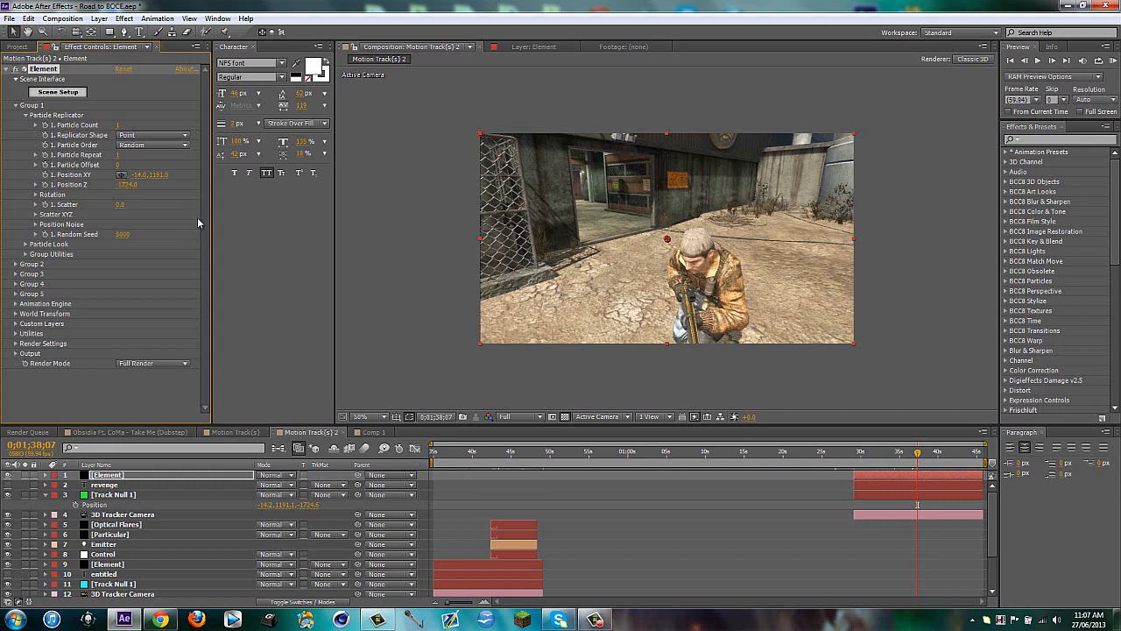
{"action": "left_click", "coordinate": [930, 458]}
{"action": "left_click", "coordinate": [946, 458]}
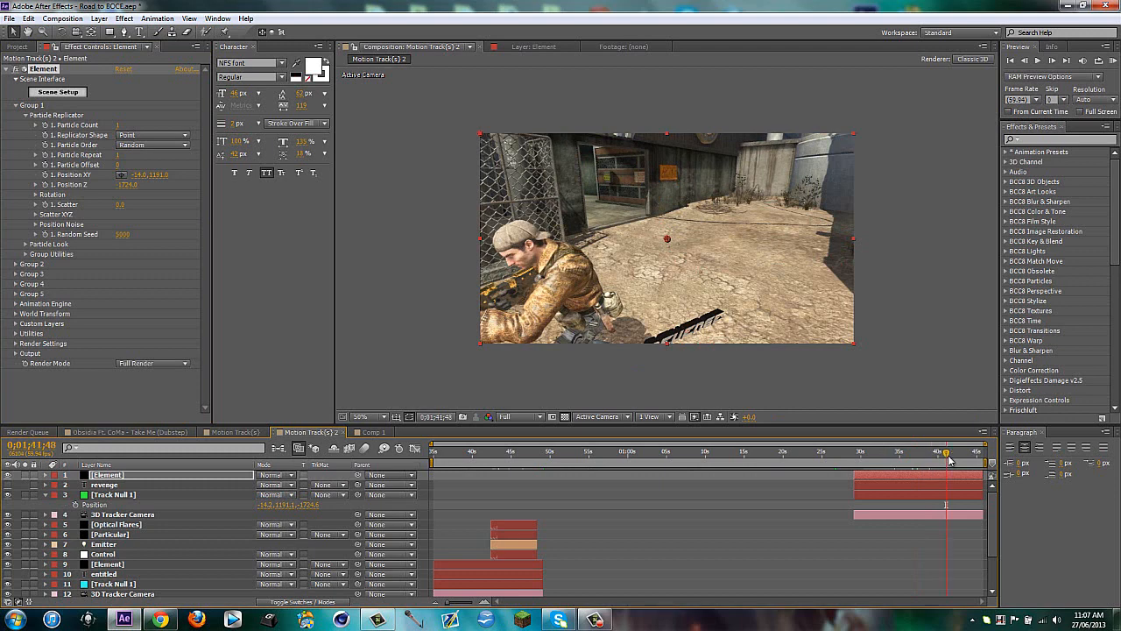
Rotate Element's Group 1 about 65° around Y and set its Position XY to -14, 469 to raise the REVENGE title
{"action": "left_click", "coordinate": [27, 245]}
{"action": "left_click_drag", "start_coordinate": [359, 260], "coordinate": [152, 224]}
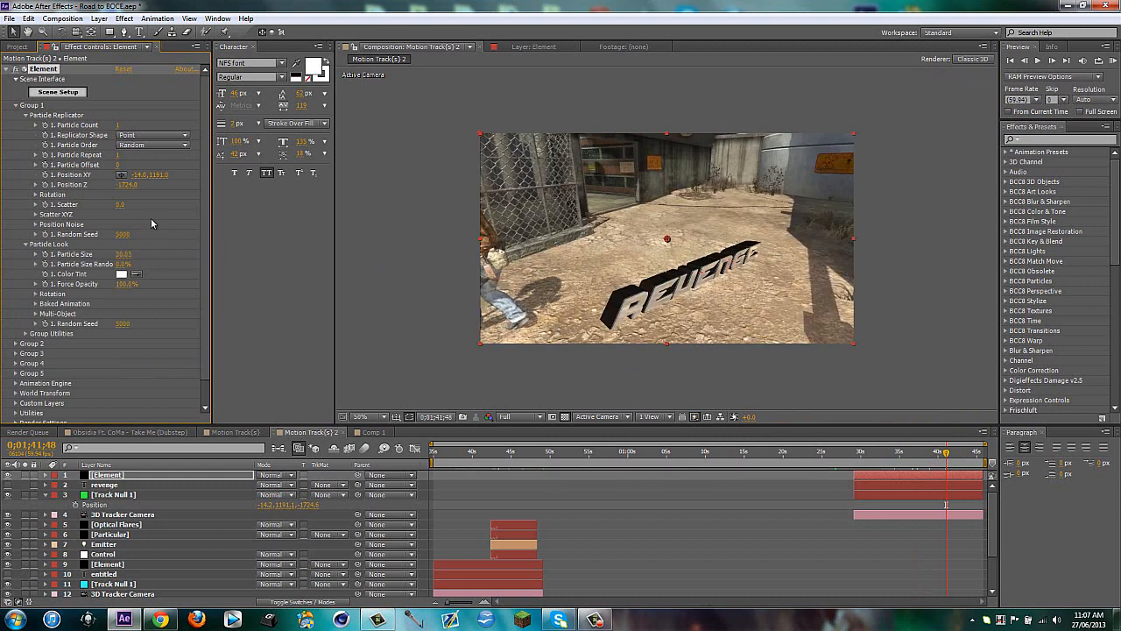
{"action": "left_click", "coordinate": [36, 195]}
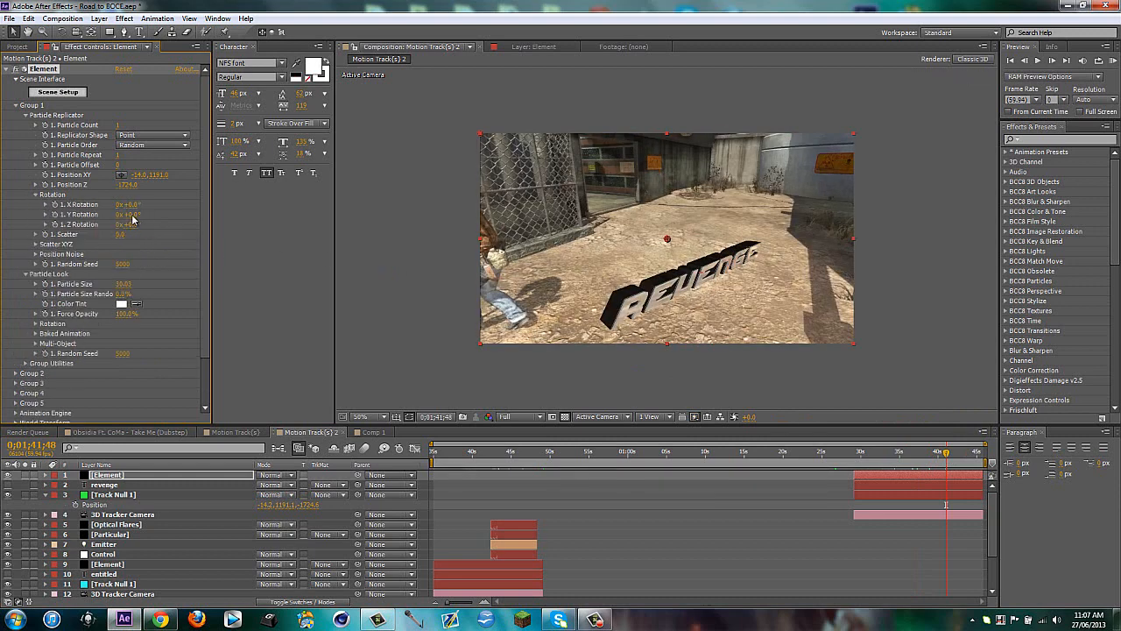
{"action": "mouse_move", "coordinate": [137, 213]}
{"action": "left_mouse_down"}
{"action": "mouse_move", "coordinate": [168, 210]}
{"action": "mouse_move", "coordinate": [159, 212]}
{"action": "left_mouse_up"}
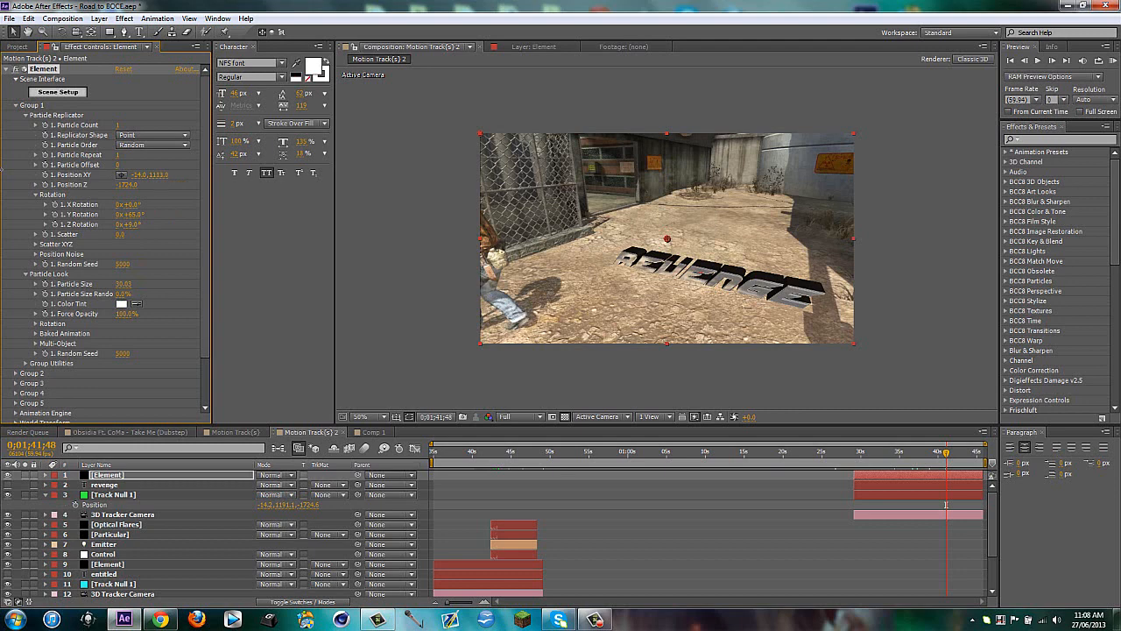
{"action": "left_click_drag", "start_coordinate": [154, 175], "coordinate": [131, 179]}
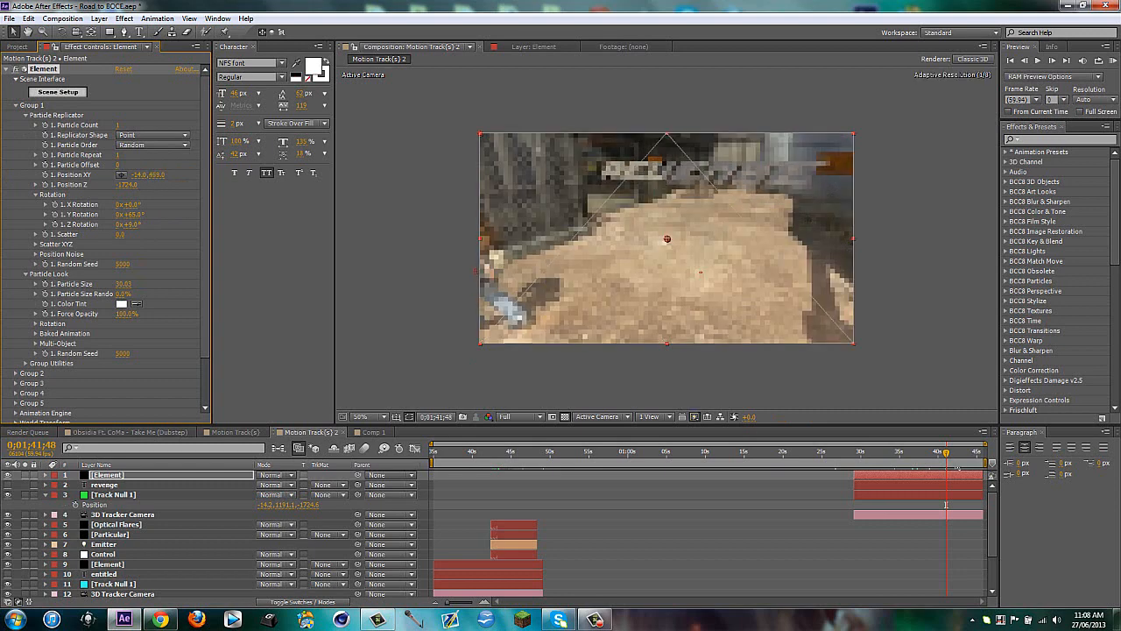
Check the REVENGE title's placement at 0;01;36;37 and 0;01;45;25, comparing the last frame with the Element layer hidden and shown
{"action": "left_click", "coordinate": [905, 452]}
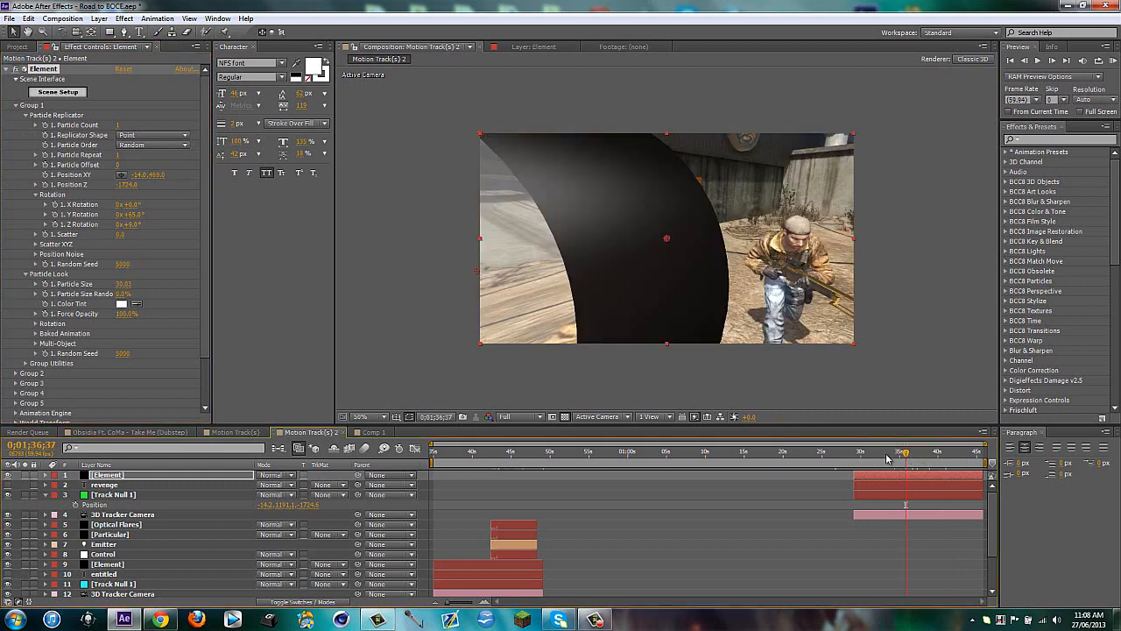
{"action": "left_click_drag", "start_coordinate": [905, 455], "coordinate": [973, 458]}
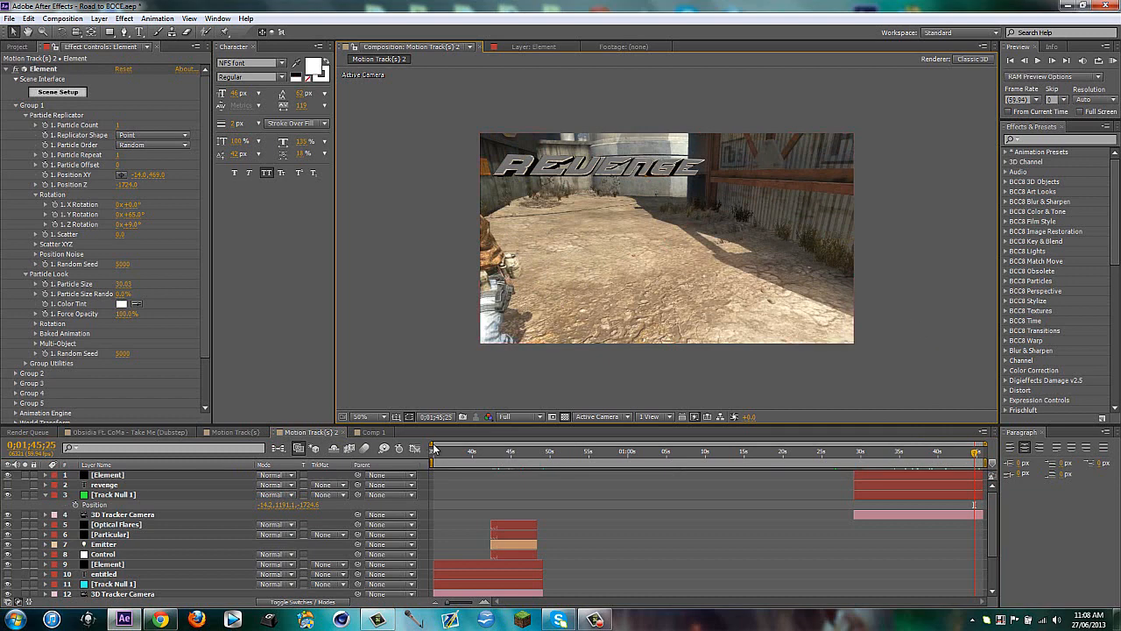
{"action": "left_click_drag", "start_coordinate": [432, 445], "coordinate": [875, 444]}
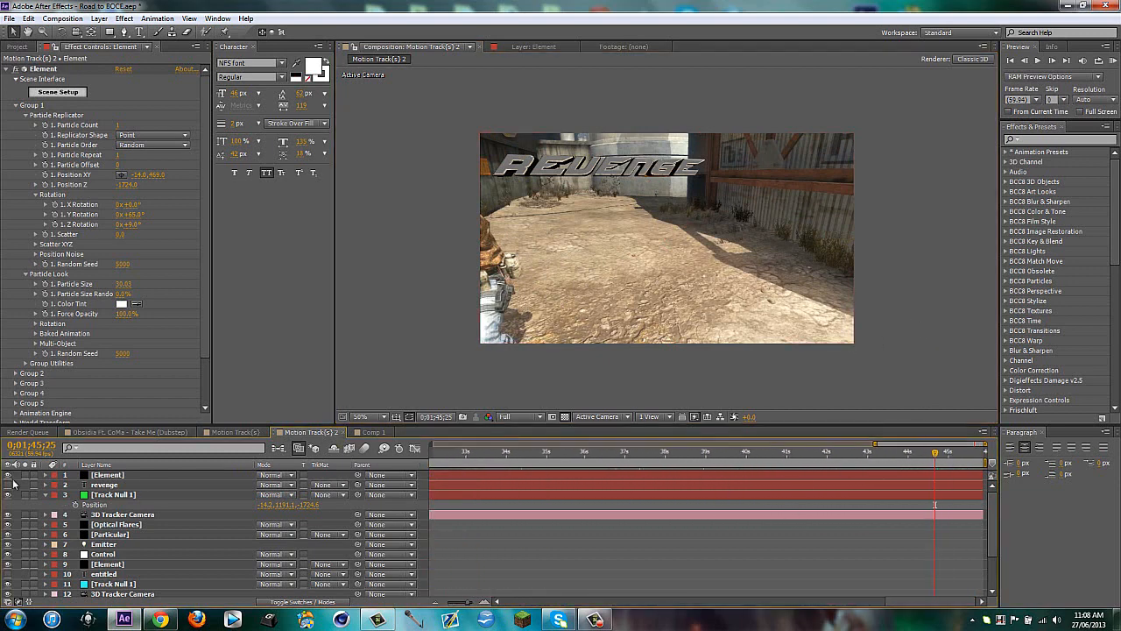
{"action": "left_click", "coordinate": [47, 495]}
{"action": "left_click", "coordinate": [8, 475]}
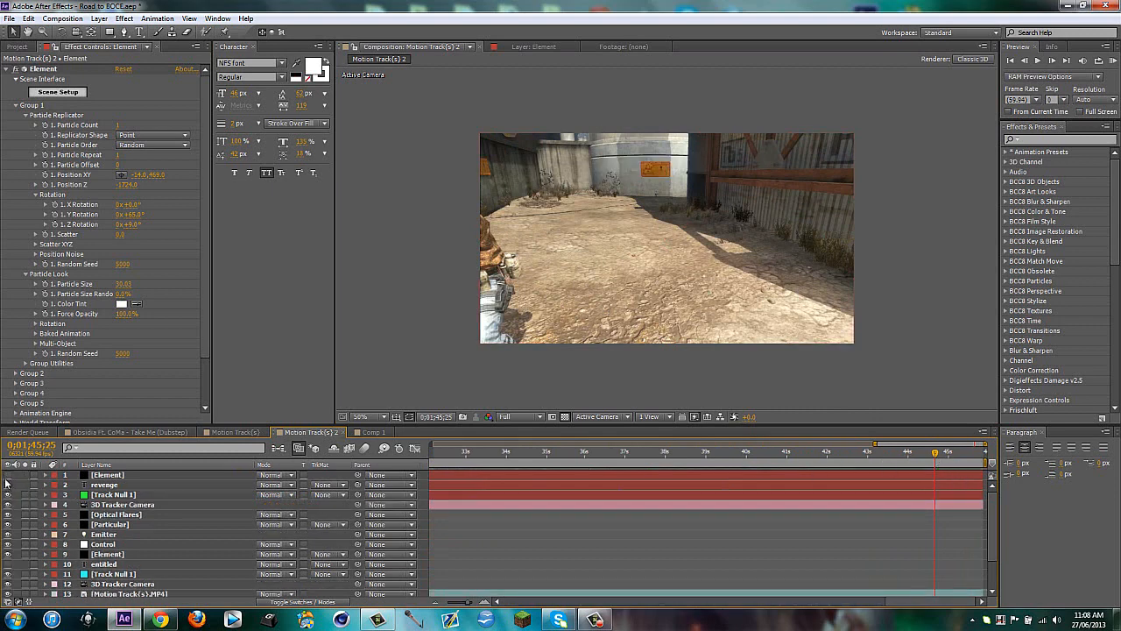
{"action": "left_click", "coordinate": [7, 477]}
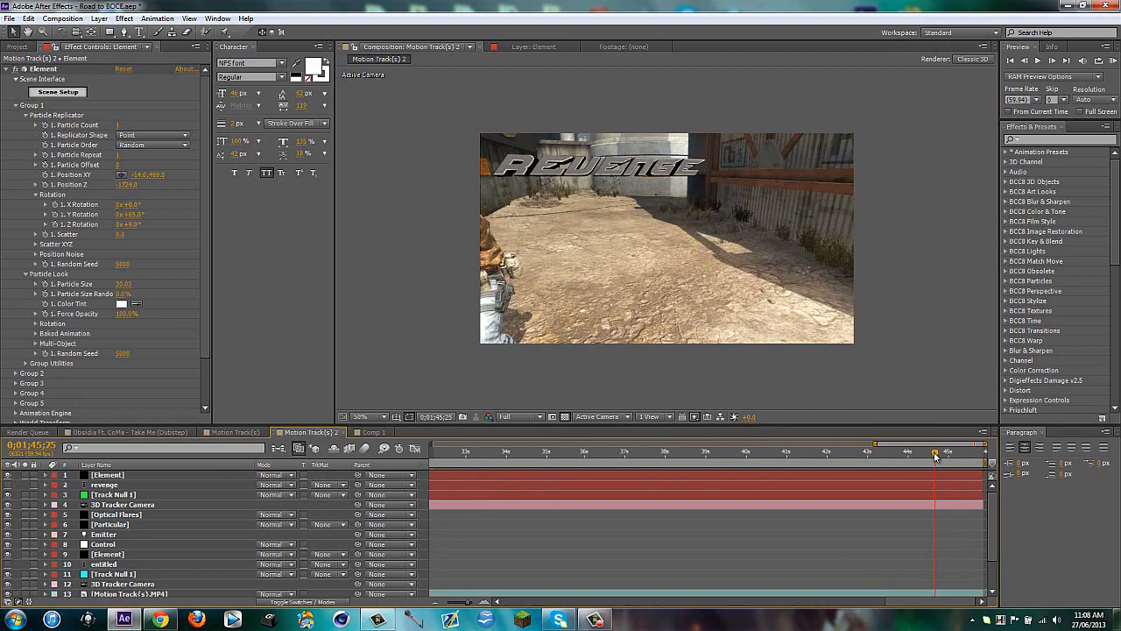
Move the current time to 0;01;45;59 and add a black solid named Matte
{"action": "left_click_drag", "start_coordinate": [935, 453], "coordinate": [958, 455]}
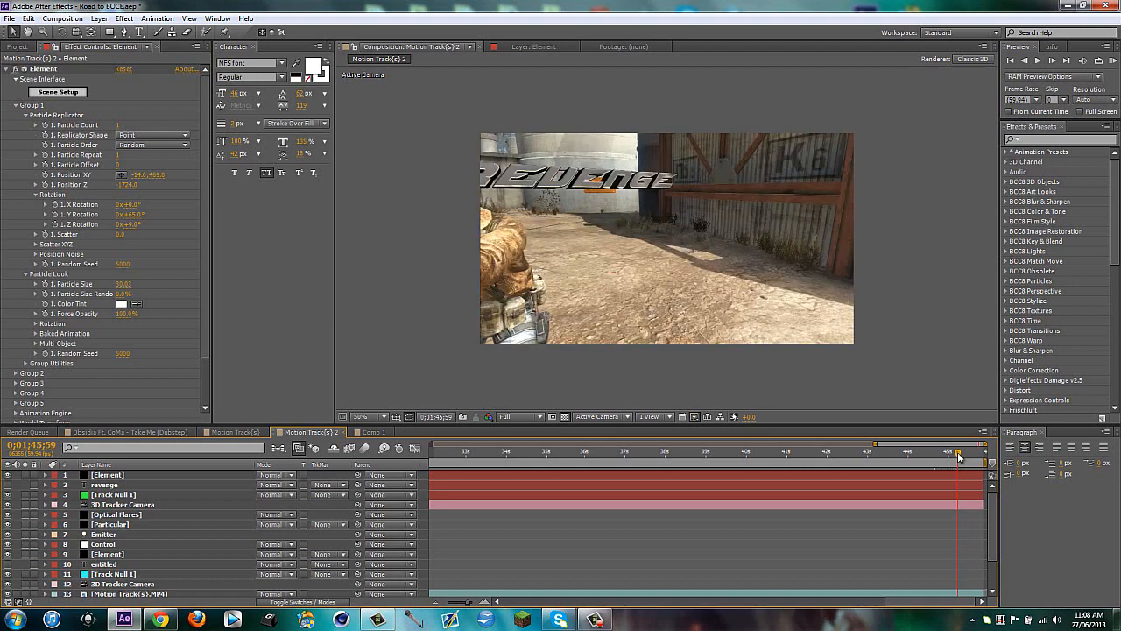
{"action": "key", "text": "ctrl+y"}
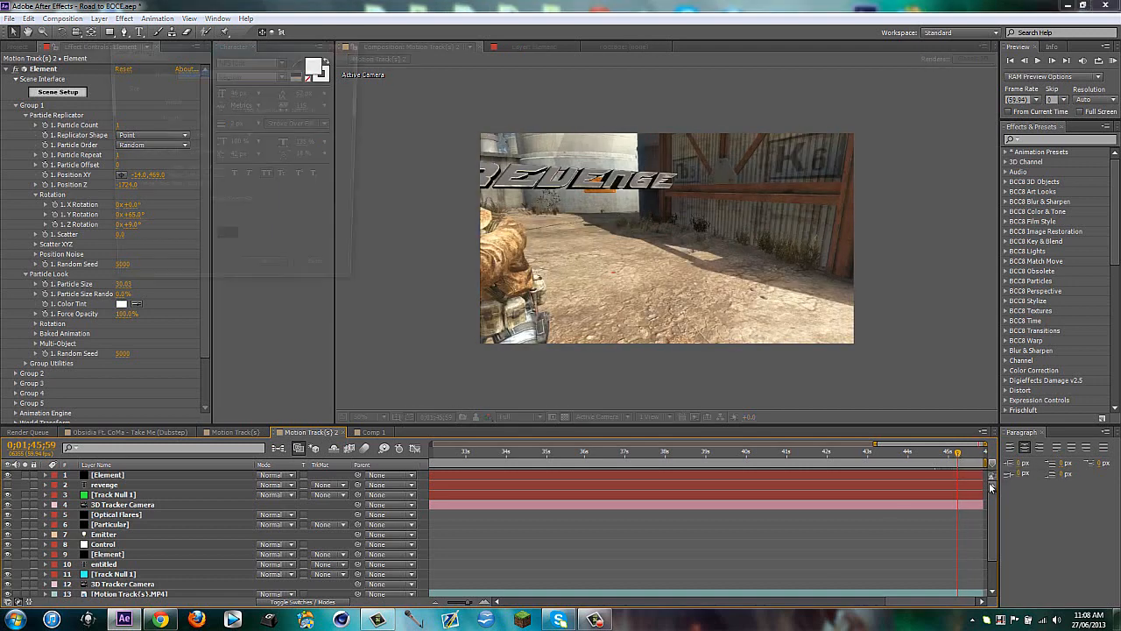
{"action": "type", "text": "Matte"}
{"action": "key", "text": "Return"}
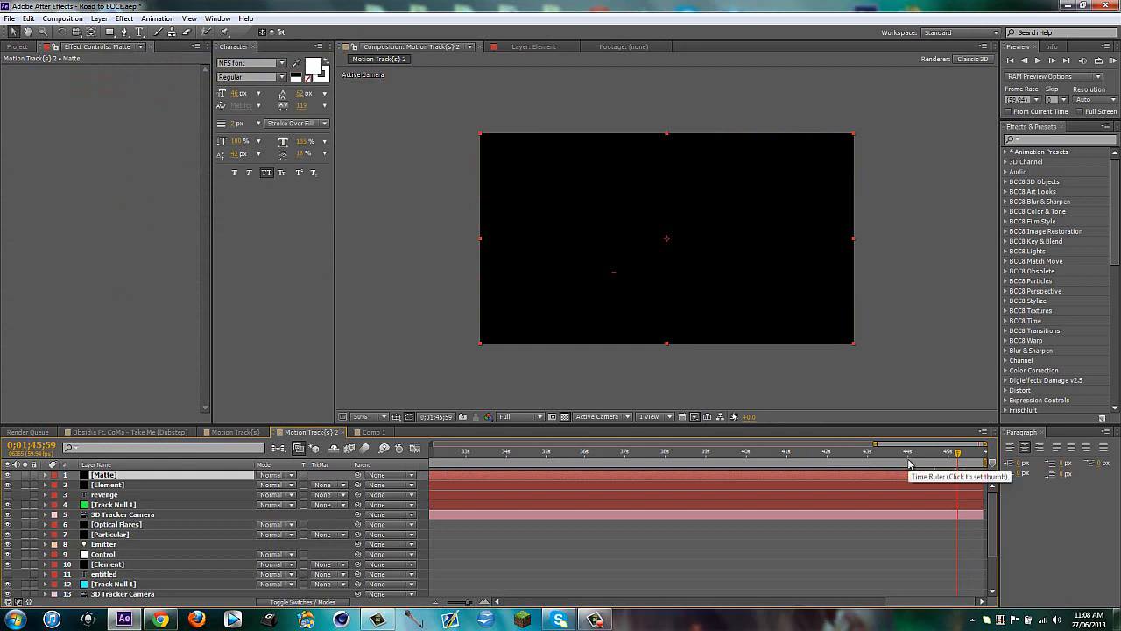
Trim the Matte layer to start at 0;01;45;59 and hide it to expose the footage
{"action": "left_click_drag", "start_coordinate": [872, 449], "coordinate": [977, 473]}
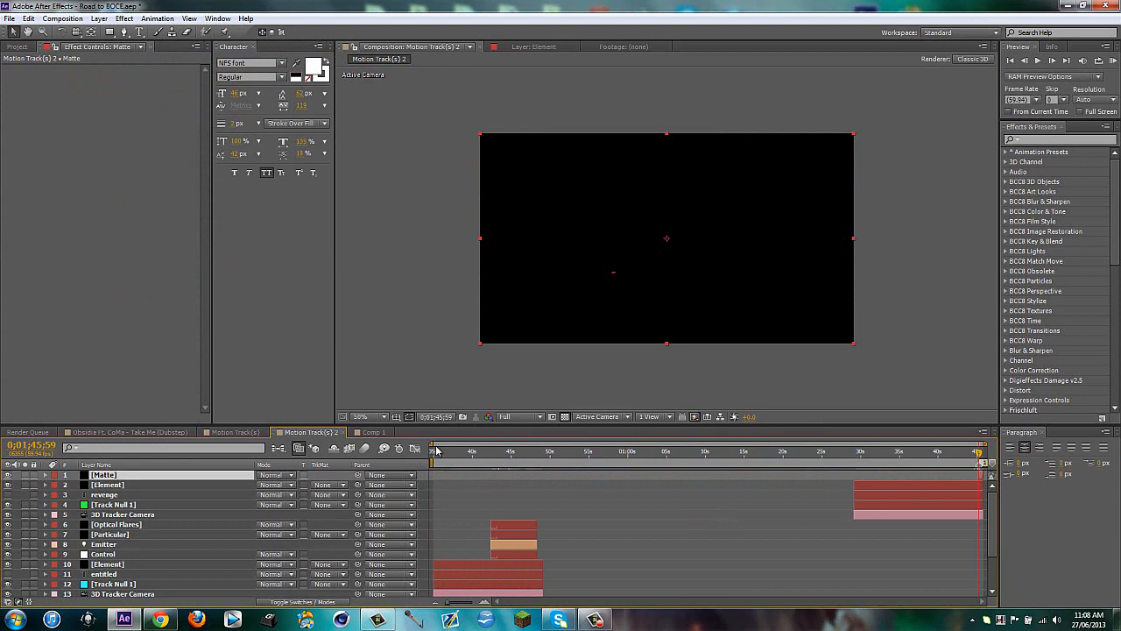
{"action": "left_click_drag", "start_coordinate": [429, 441], "coordinate": [948, 437]}
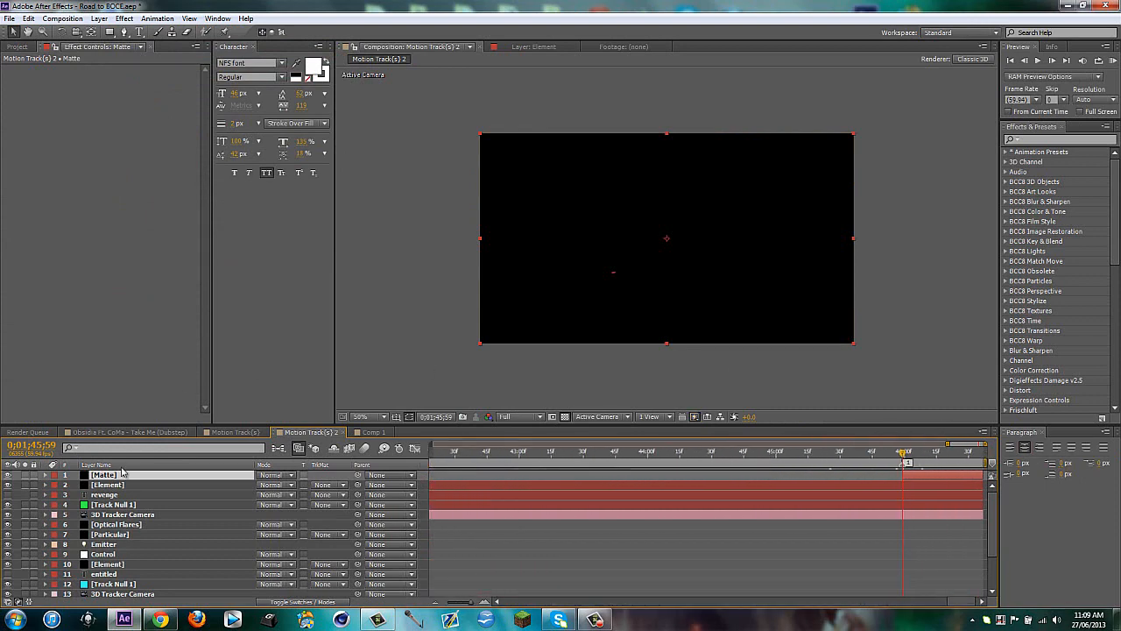
{"action": "left_click", "coordinate": [7, 475]}
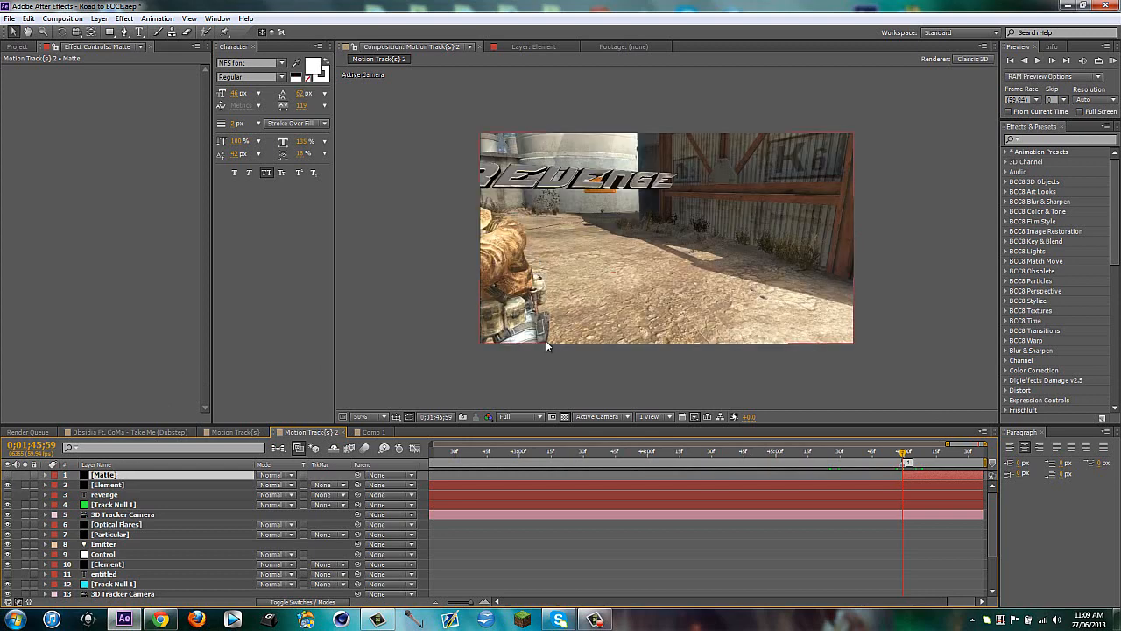
{"action": "key", "text": "g"}
{"action": "left_click_drag", "start_coordinate": [543, 346], "coordinate": [531, 262]}
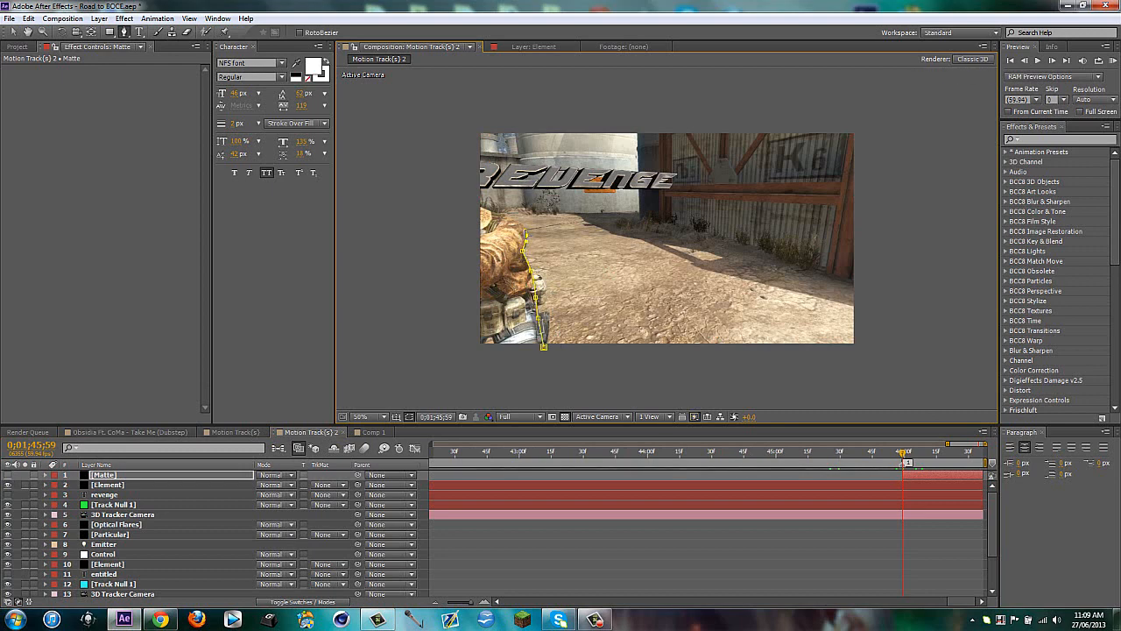
{"action": "key", "text": "Return"}
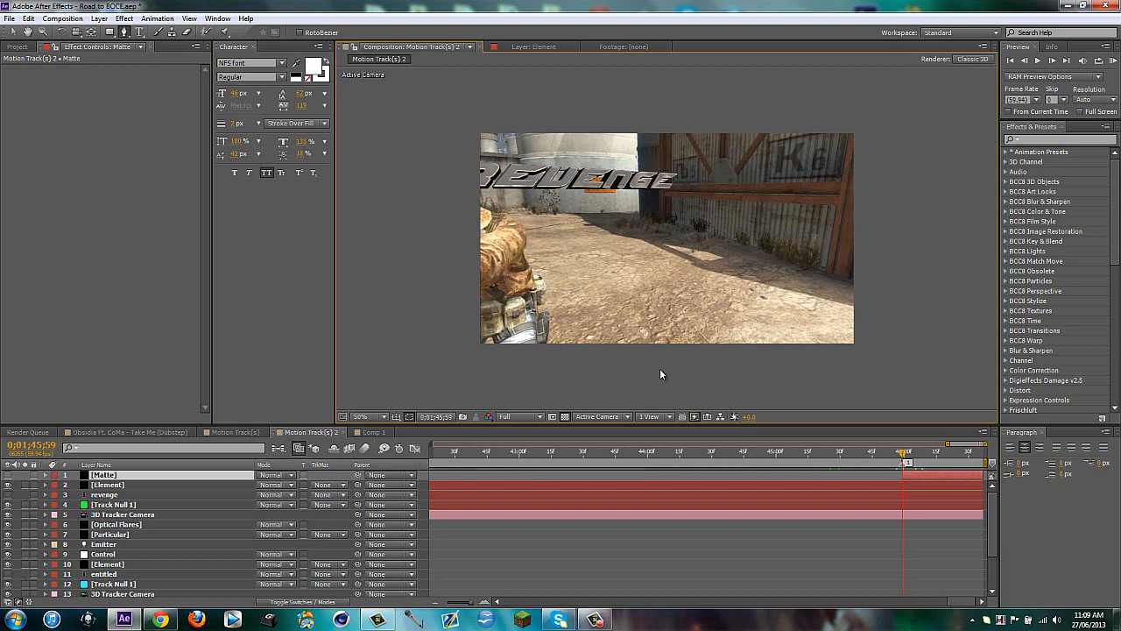
Draw a closed mask on the Matte layer around the soldier's head and shoulder, and start keyframing its Mask Path at 0;01;45;59
{"action": "scroll", "coordinate": [515, 237], "scroll_direction": "up", "scroll_amount": 3}
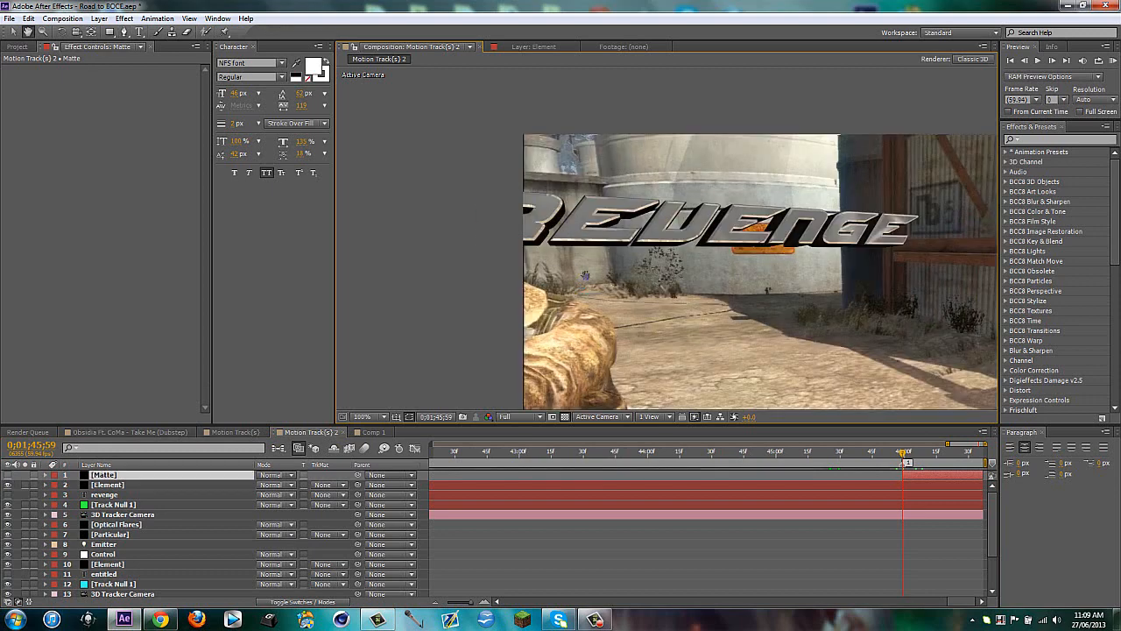
{"action": "key", "text": "g"}
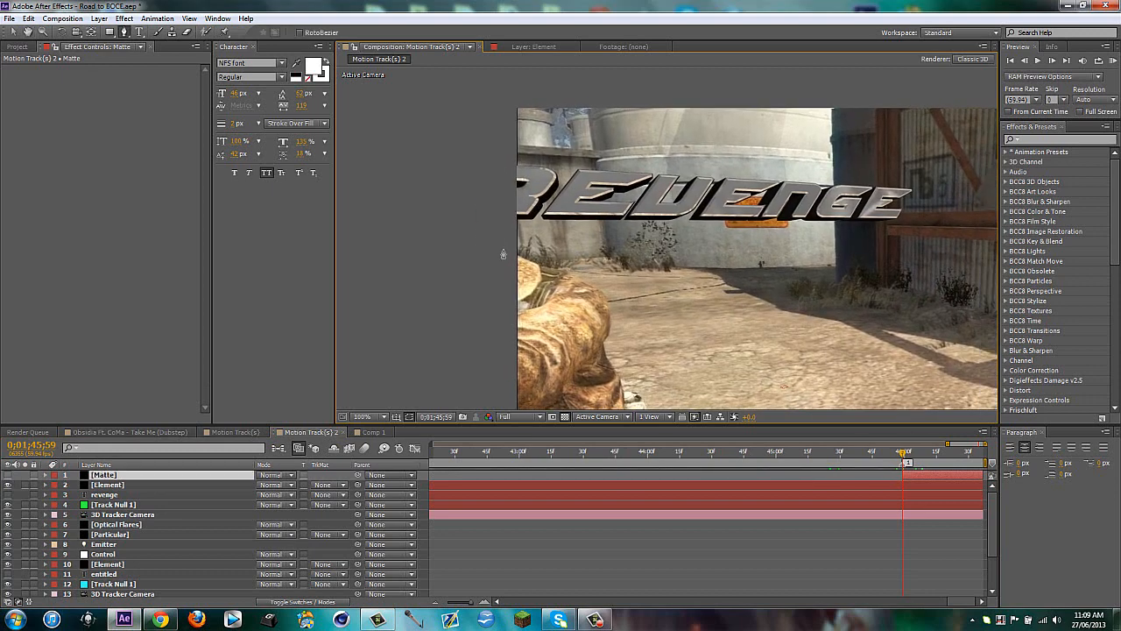
{"action": "left_click", "coordinate": [493, 240]}
{"action": "left_click", "coordinate": [517, 257]}
{"action": "left_click", "coordinate": [532, 265]}
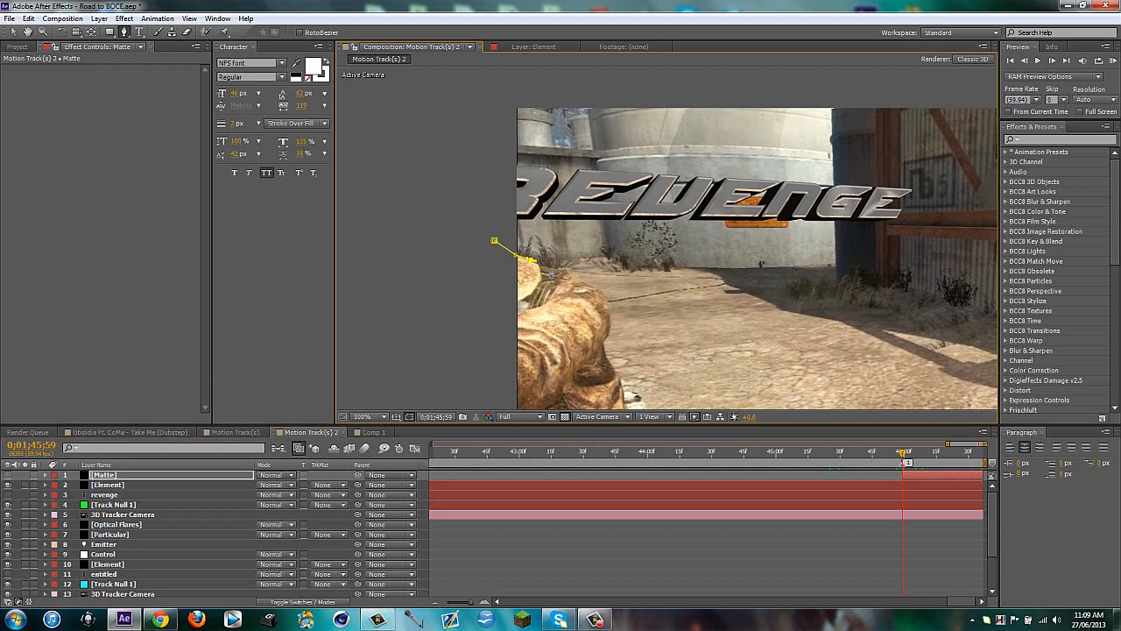
{"action": "left_click", "coordinate": [553, 272]}
{"action": "left_click", "coordinate": [580, 284]}
{"action": "left_click", "coordinate": [604, 298]}
{"action": "left_click", "coordinate": [607, 334]}
{"action": "left_click", "coordinate": [567, 366]}
{"action": "left_click", "coordinate": [534, 386]}
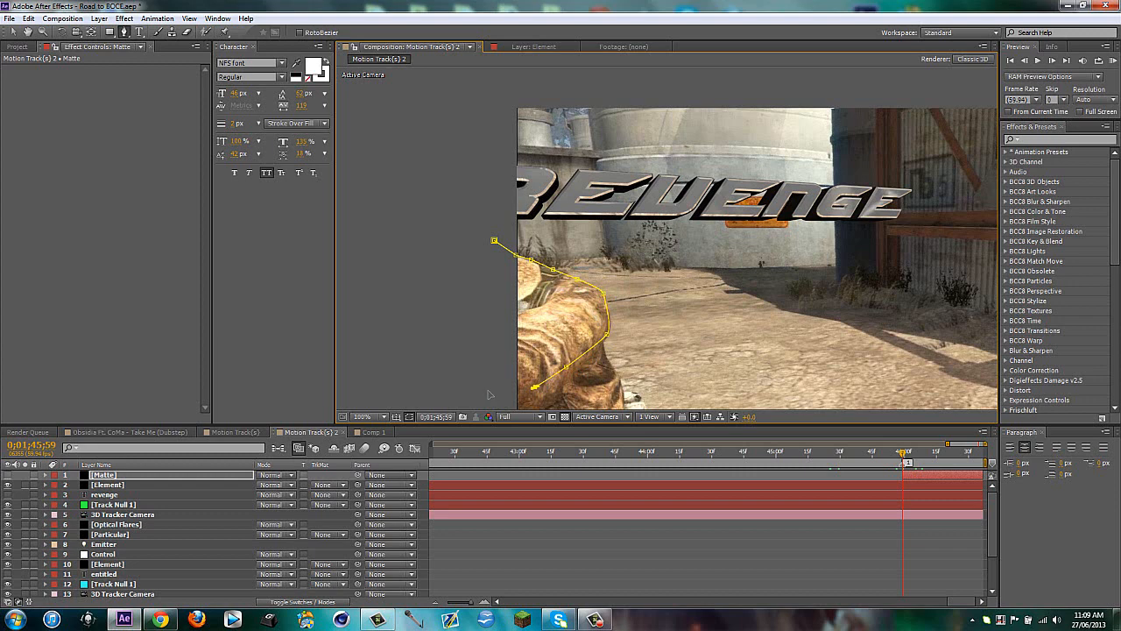
{"action": "left_click", "coordinate": [488, 389]}
{"action": "left_click", "coordinate": [413, 366]}
{"action": "left_click", "coordinate": [403, 349]}
{"action": "left_click", "coordinate": [397, 321]}
{"action": "left_click", "coordinate": [395, 303]}
{"action": "left_click", "coordinate": [402, 285]}
{"action": "left_click", "coordinate": [428, 259]}
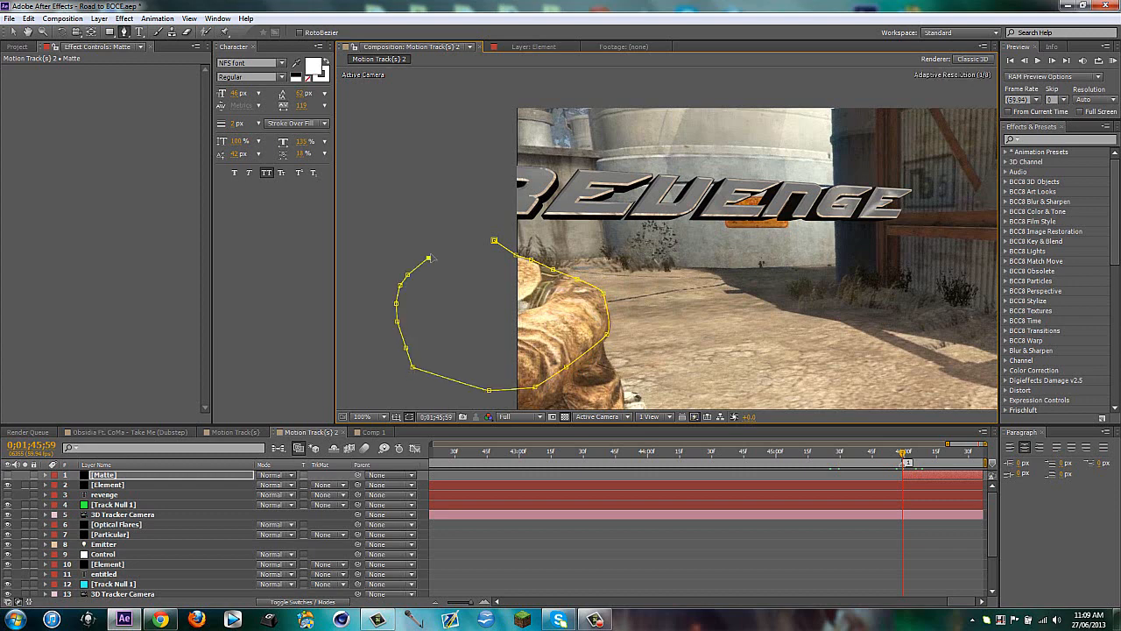
{"action": "left_click", "coordinate": [443, 249]}
{"action": "left_click", "coordinate": [454, 244]}
{"action": "left_click", "coordinate": [472, 249]}
{"action": "left_click", "coordinate": [494, 241]}
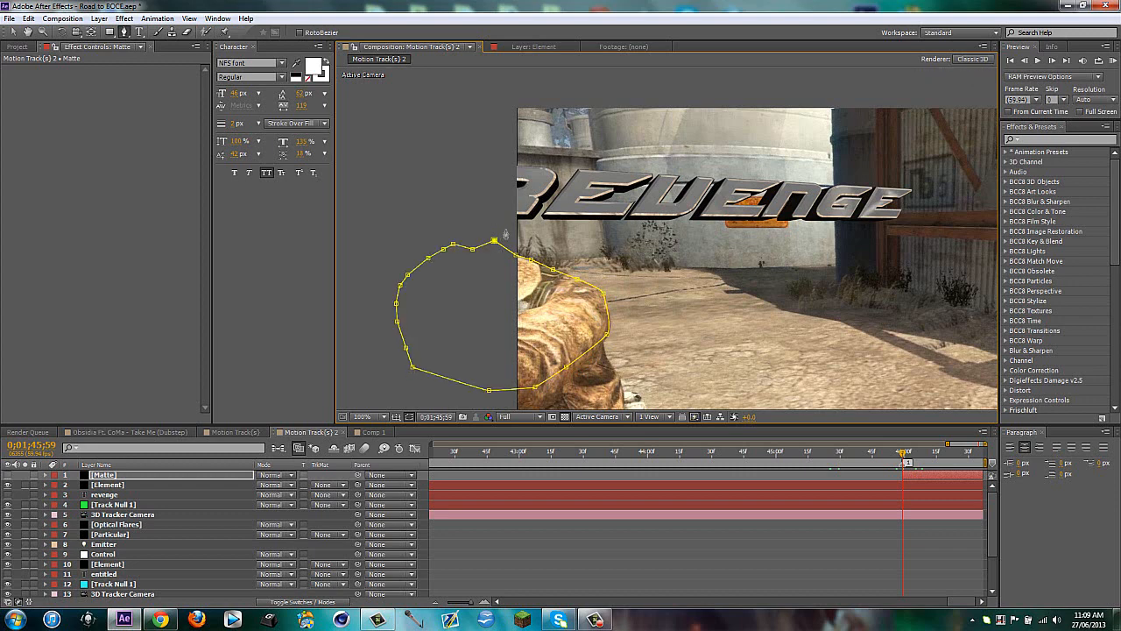
{"action": "key", "text": "m"}
{"action": "left_click", "coordinate": [85, 493]}
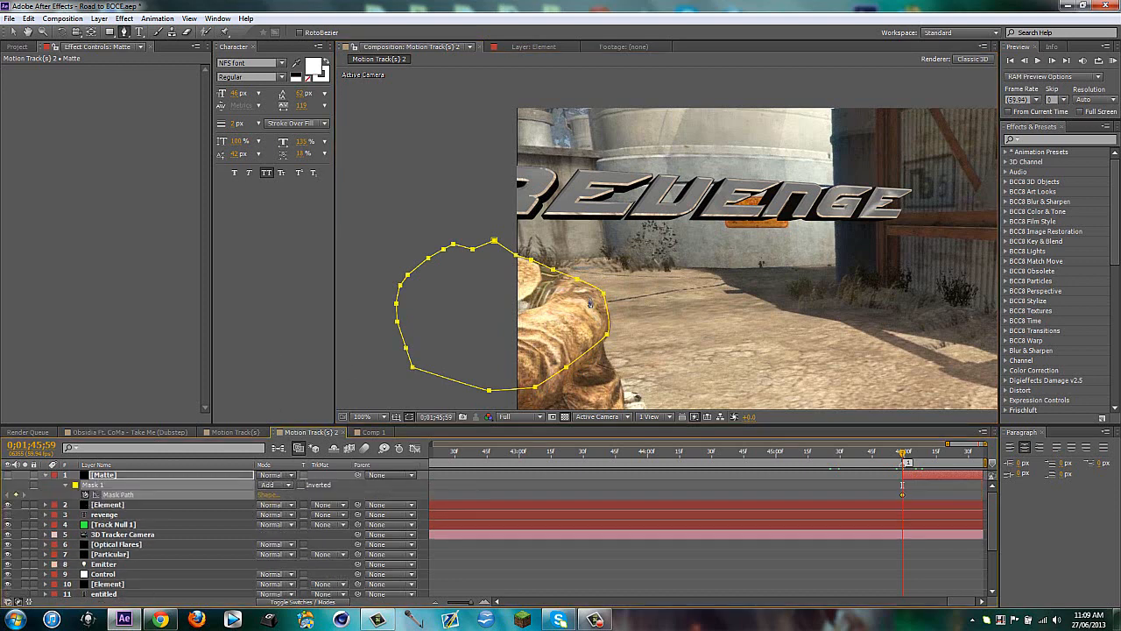
At 0;01;46;09, pull the mask's top point up to the soldier's hair and hide the REVENGE Element layer
{"action": "key", "text": "comma"}
{"action": "key", "text": "v"}
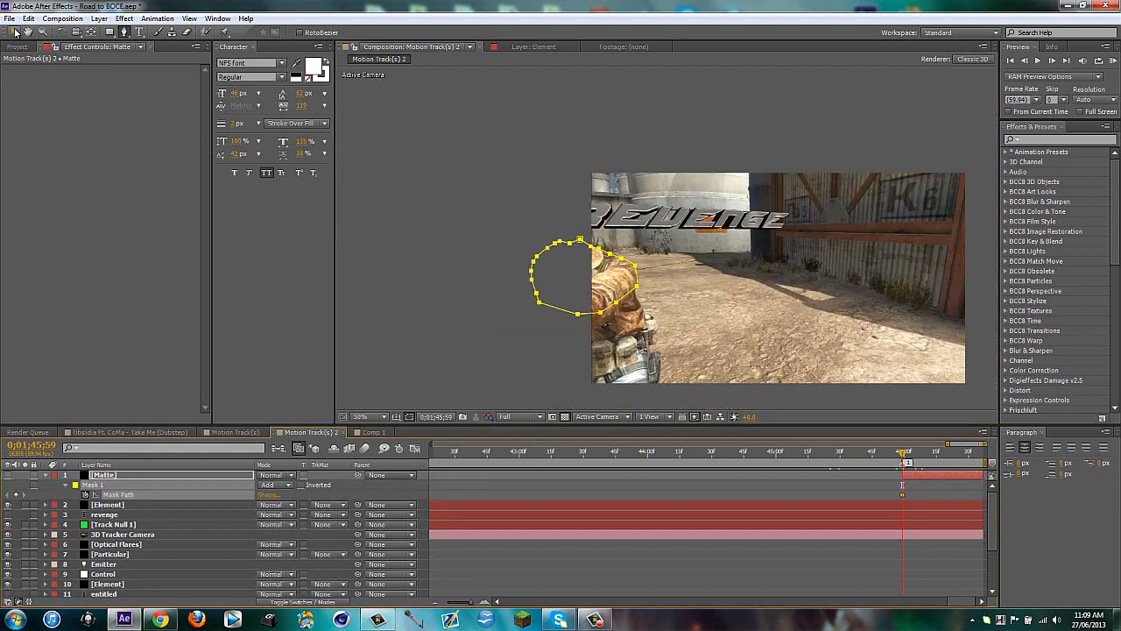
{"action": "key", "text": "shift+Page_Down"}
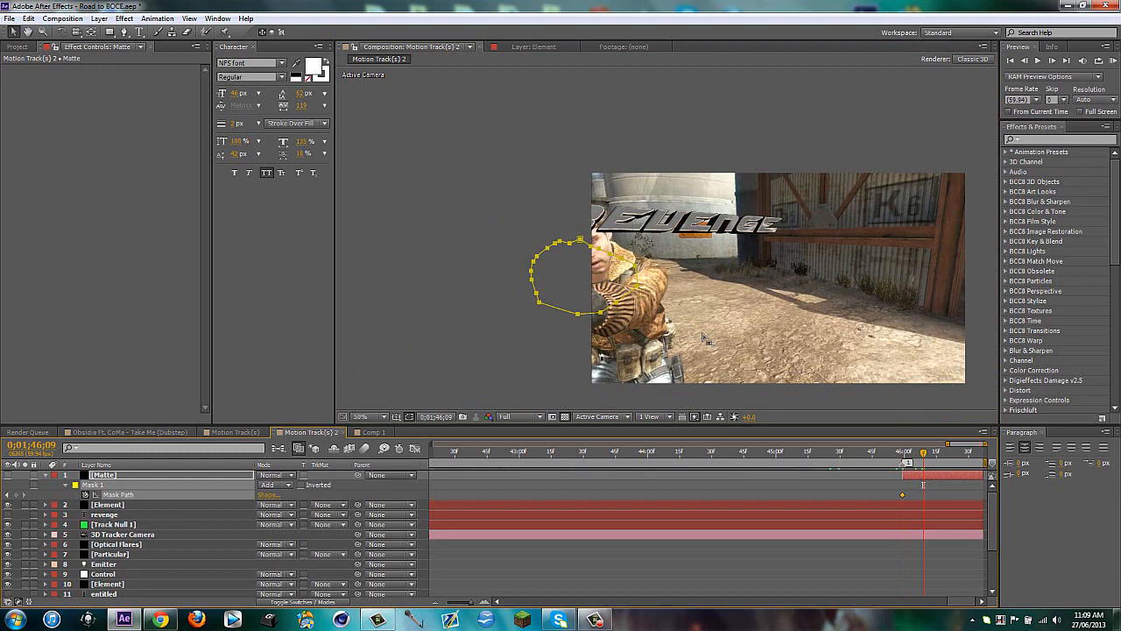
{"action": "scroll", "coordinate": [674, 315], "scroll_direction": "up", "scroll_amount": 2}
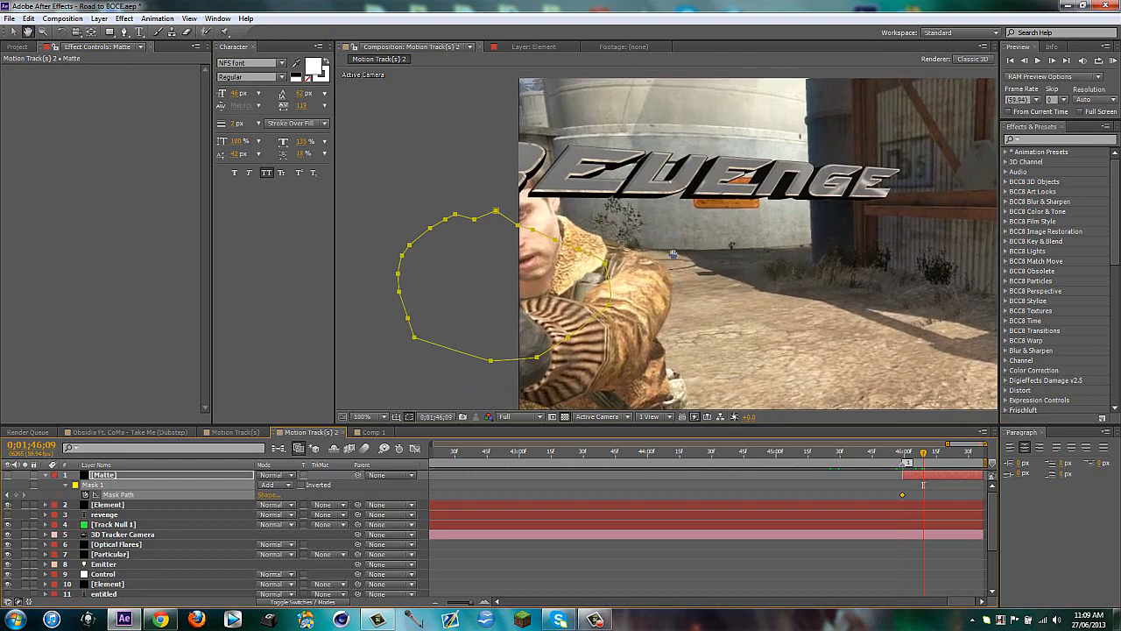
{"action": "key", "text": "v"}
{"action": "left_click", "coordinate": [482, 277]}
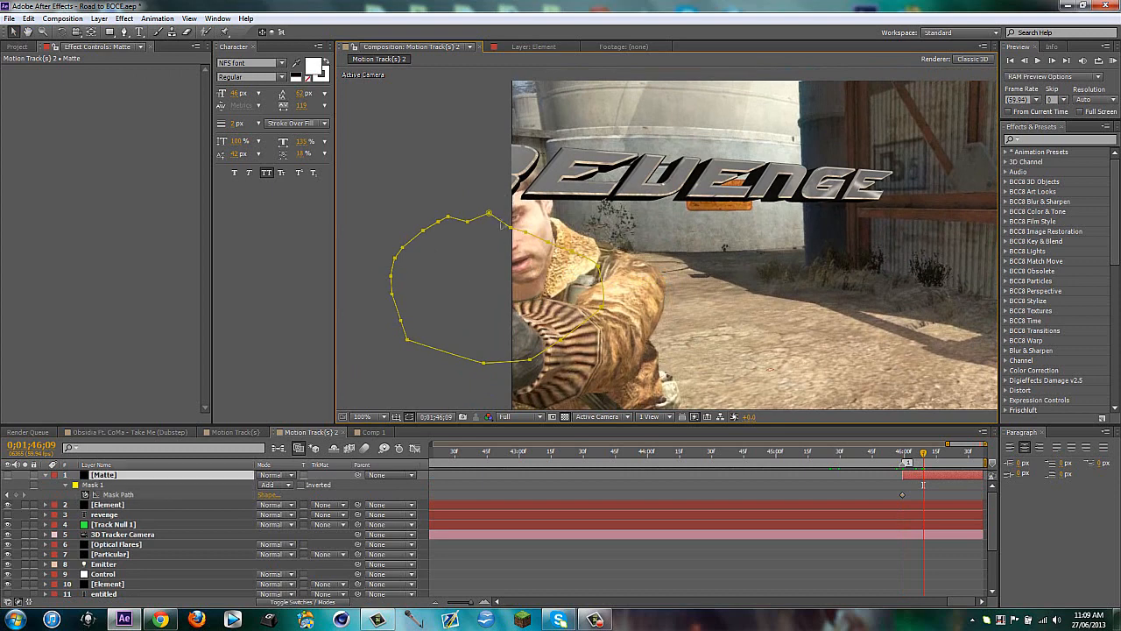
{"action": "left_click_drag", "start_coordinate": [491, 215], "coordinate": [517, 161]}
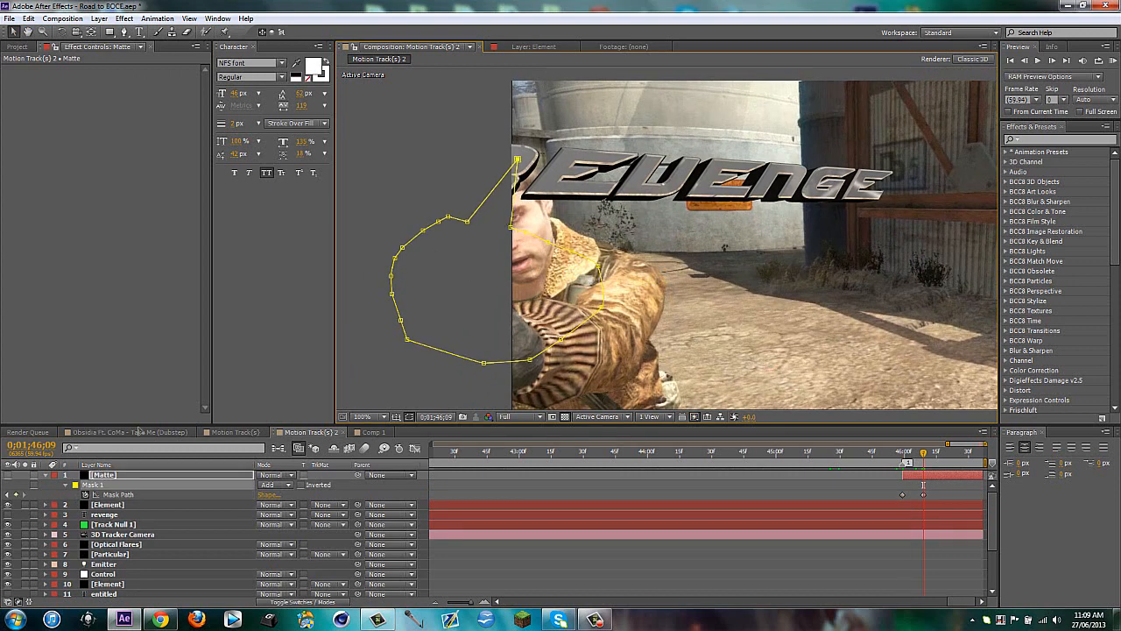
{"action": "left_click", "coordinate": [8, 506]}
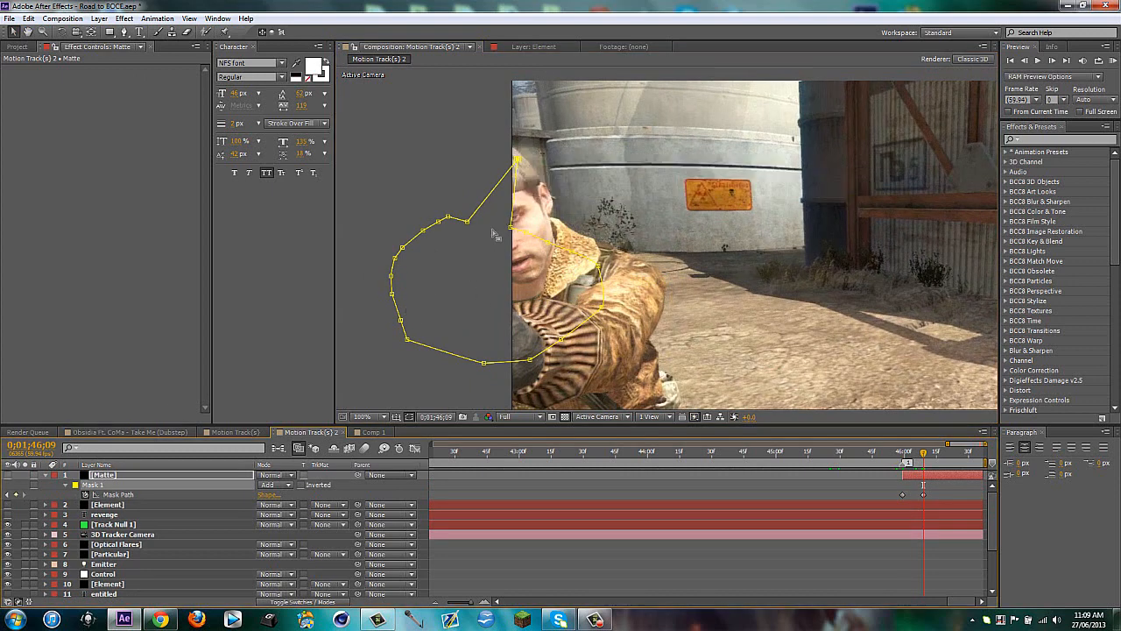
Reshape the Matte mask's points at 0;01;46;09 to follow the soldier's head, collar, shoulder and arm
{"action": "left_click_drag", "start_coordinate": [517, 162], "coordinate": [504, 141]}
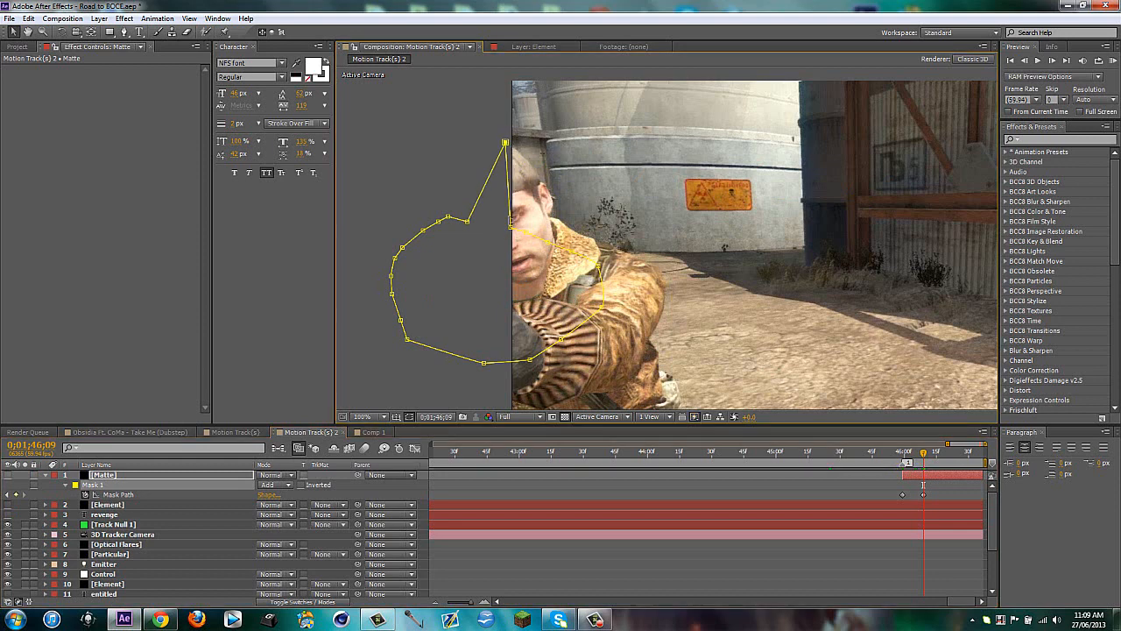
{"action": "left_click_drag", "start_coordinate": [512, 227], "coordinate": [536, 171]}
{"action": "left_click_drag", "start_coordinate": [524, 232], "coordinate": [549, 214]}
{"action": "left_click_drag", "start_coordinate": [576, 254], "coordinate": [669, 277]}
{"action": "left_click_drag", "start_coordinate": [602, 309], "coordinate": [670, 315]}
{"action": "left_click_drag", "start_coordinate": [559, 350], "coordinate": [563, 359]}
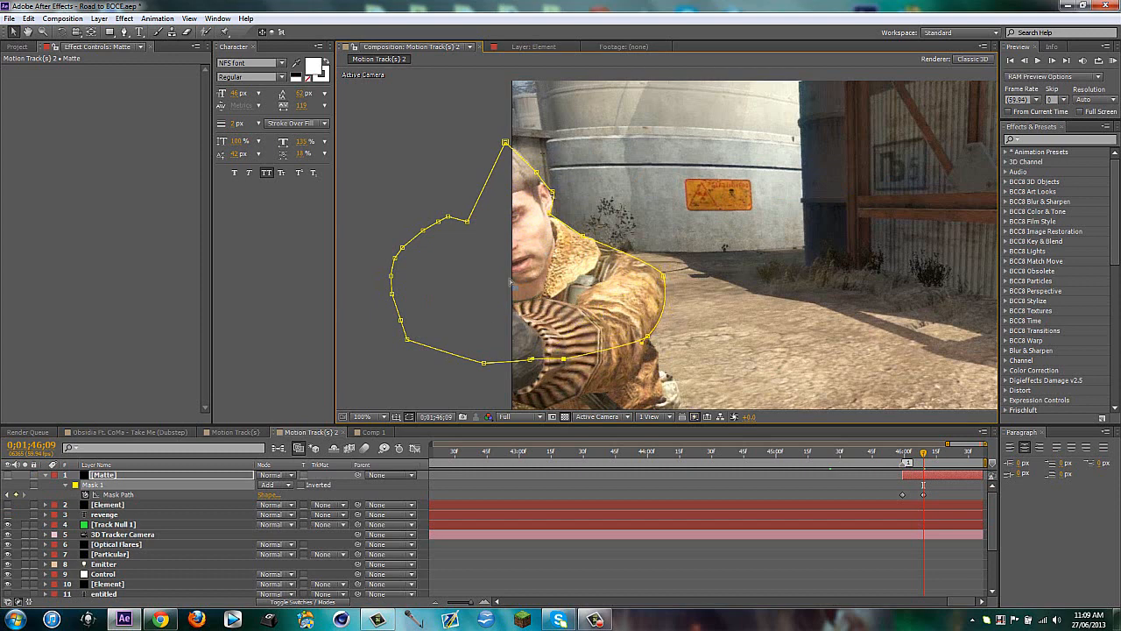
At 0;01;46;19, reshape the Matte mask's points to follow the soldier's cap, face and shoulder
{"action": "key", "text": "shift+Page_Down"}
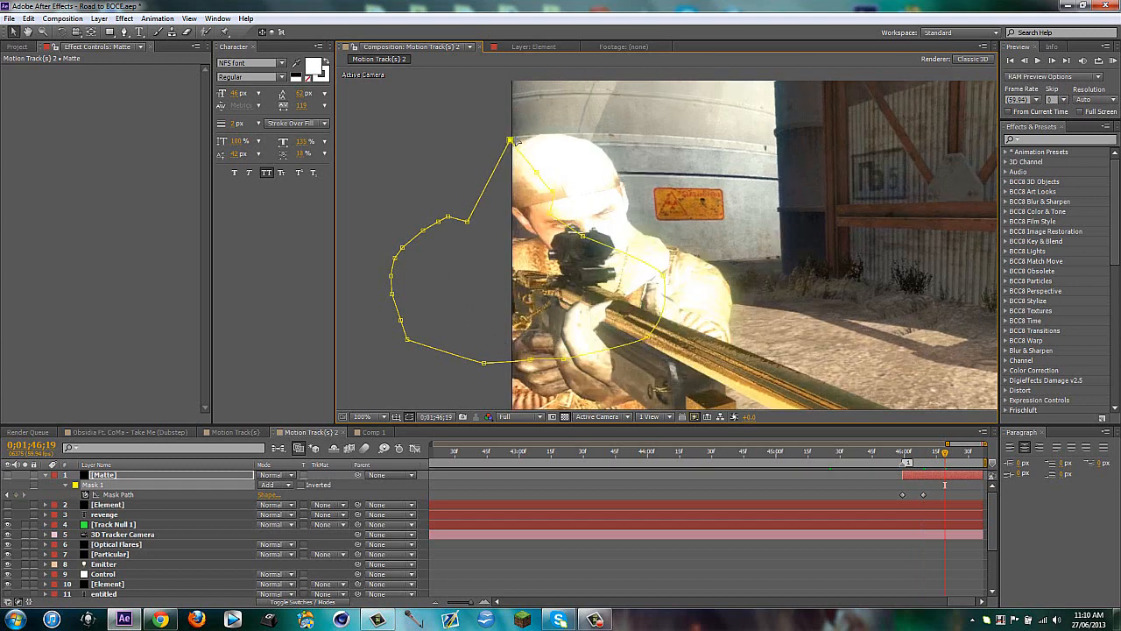
{"action": "left_click_drag", "start_coordinate": [505, 143], "coordinate": [543, 133]}
{"action": "left_click_drag", "start_coordinate": [552, 188], "coordinate": [682, 154]}
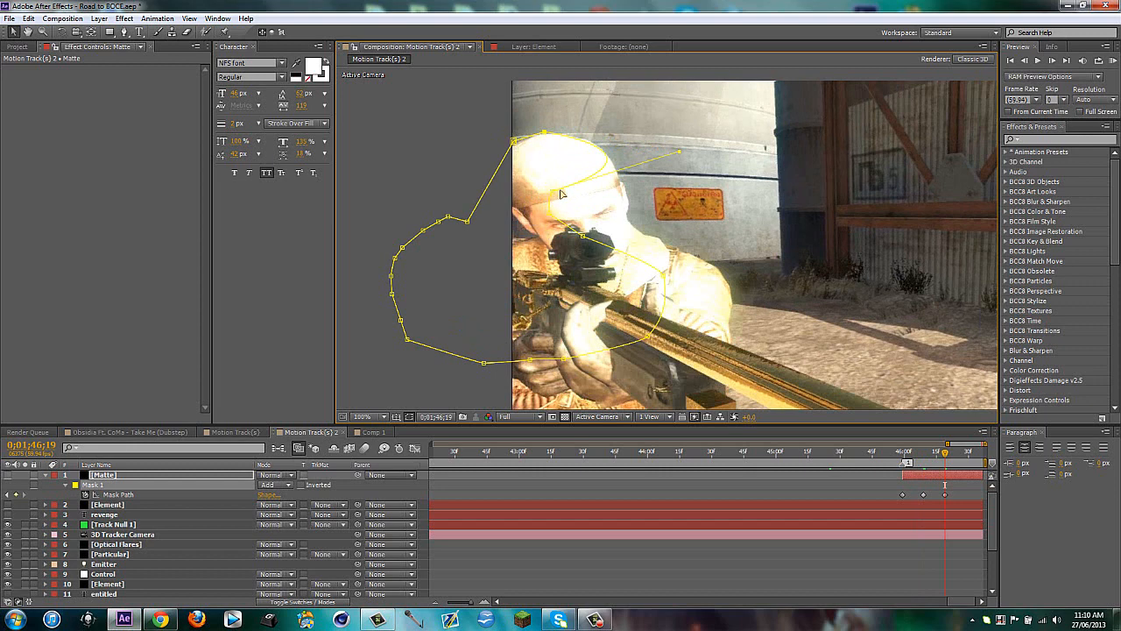
{"action": "left_click_drag", "start_coordinate": [561, 193], "coordinate": [628, 203]}
{"action": "left_click_drag", "start_coordinate": [753, 162], "coordinate": [632, 200]}
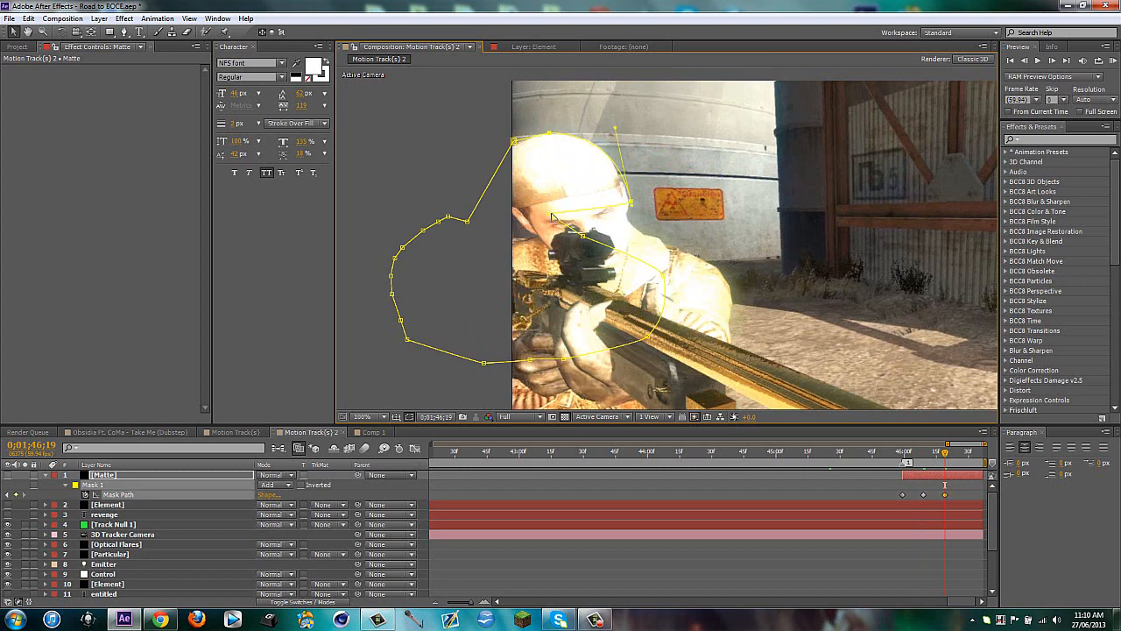
{"action": "left_click_drag", "start_coordinate": [551, 216], "coordinate": [643, 236]}
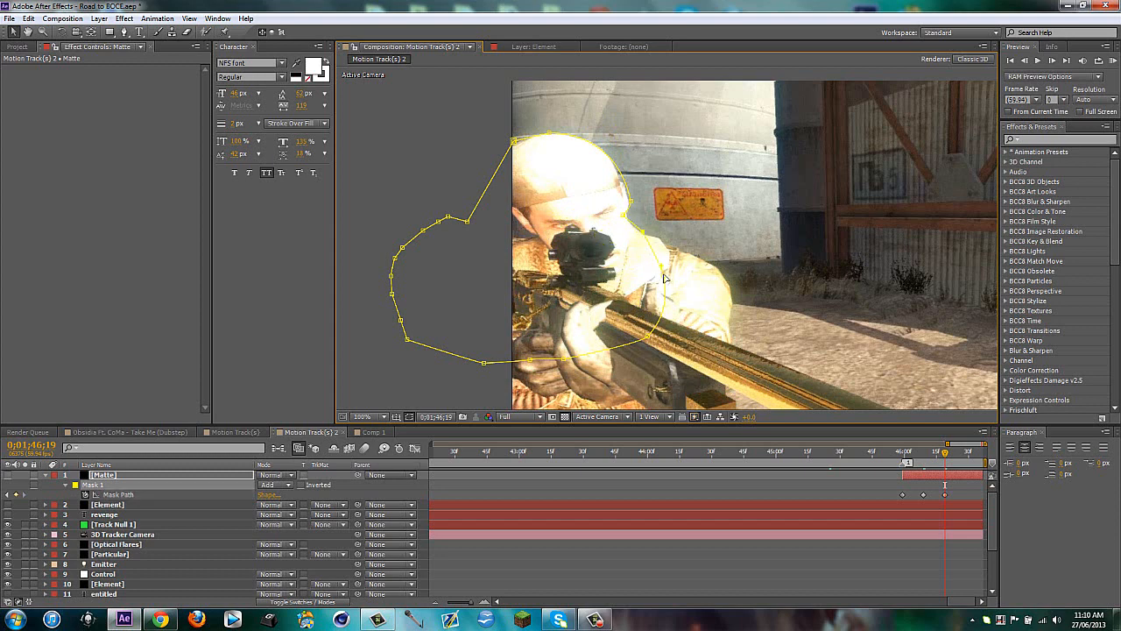
{"action": "left_click_drag", "start_coordinate": [663, 278], "coordinate": [728, 276]}
At 0;01;46;29, shift the Matte mask over the soldier and fit its points around the head, neck and collar
{"action": "key", "text": "shift+Page_Down"}
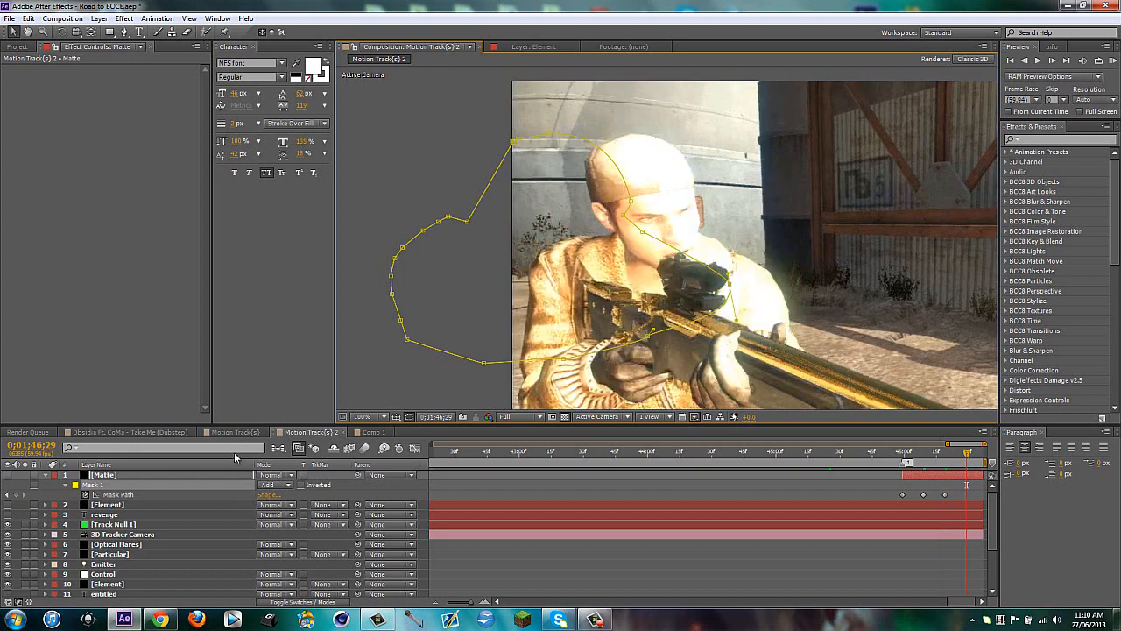
{"action": "left_click", "coordinate": [118, 494]}
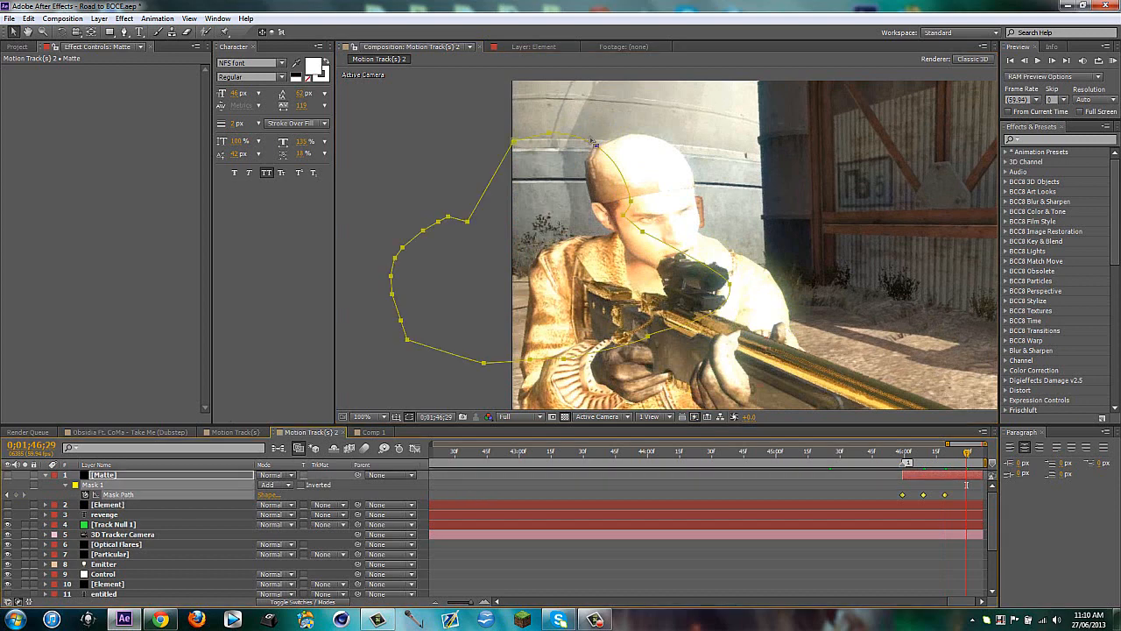
{"action": "left_click_drag", "start_coordinate": [565, 138], "coordinate": [592, 155]}
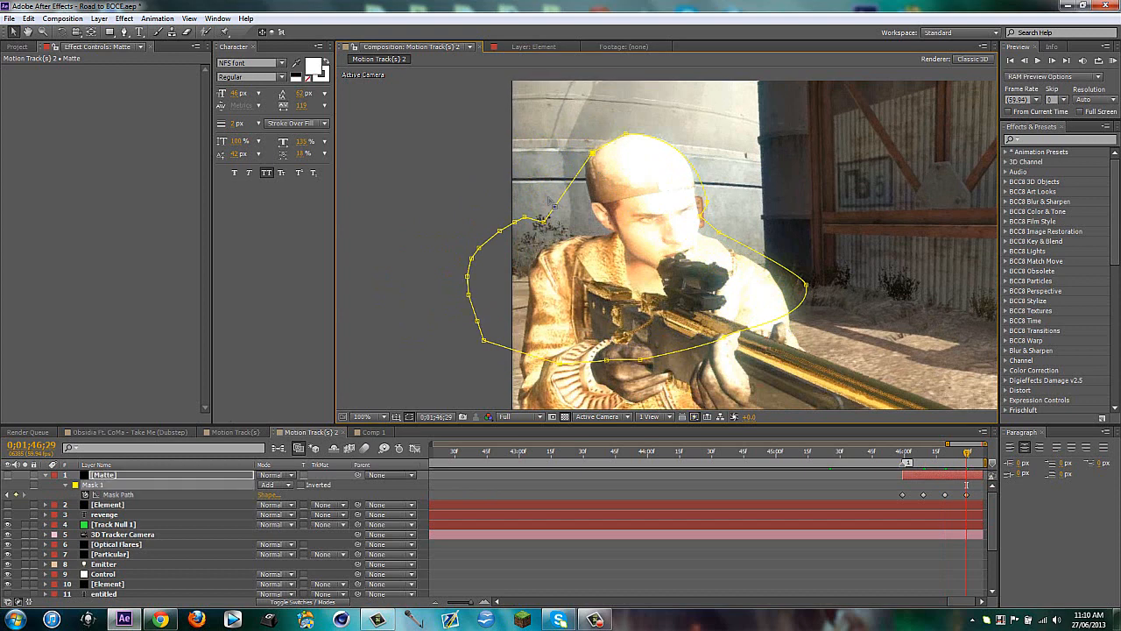
{"action": "left_click_drag", "start_coordinate": [545, 221], "coordinate": [589, 204]}
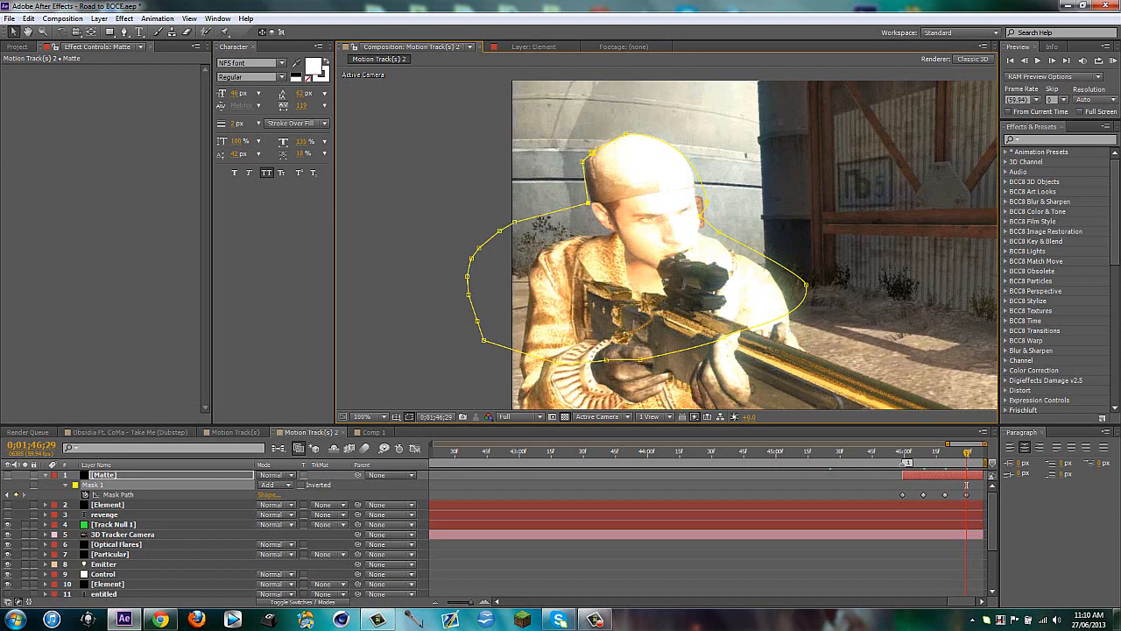
{"action": "left_click_drag", "start_coordinate": [514, 221], "coordinate": [613, 235]}
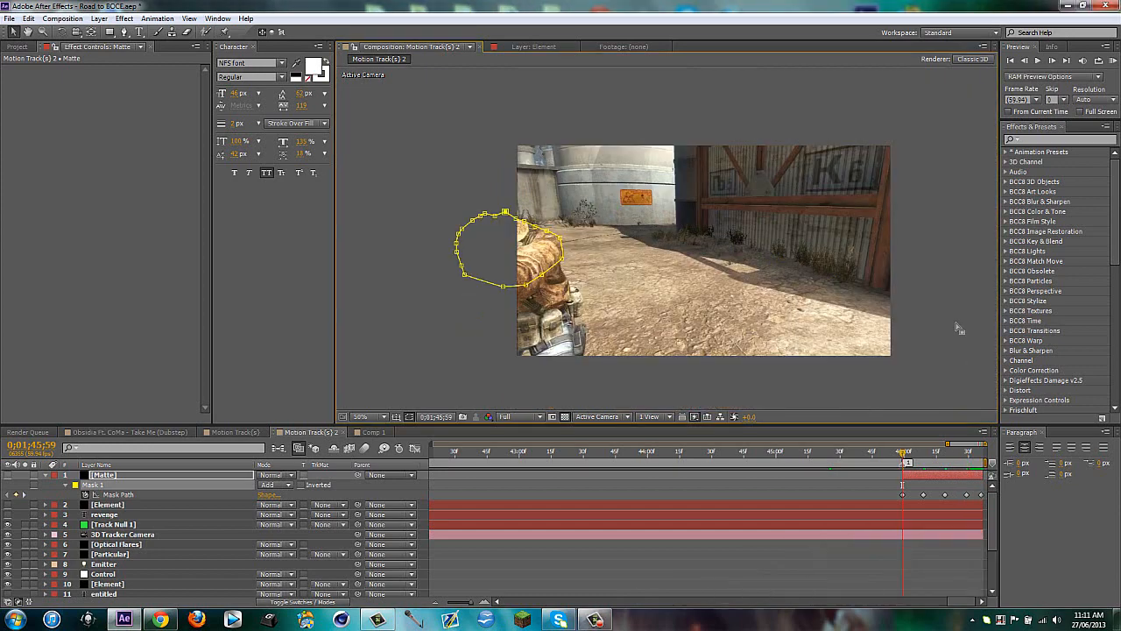
At 0;01;46;24, add an in-between mask shape by fitting the points behind the soldier's head, neck and shoulder
{"action": "left_click_drag", "start_coordinate": [906, 456], "coordinate": [957, 453]}
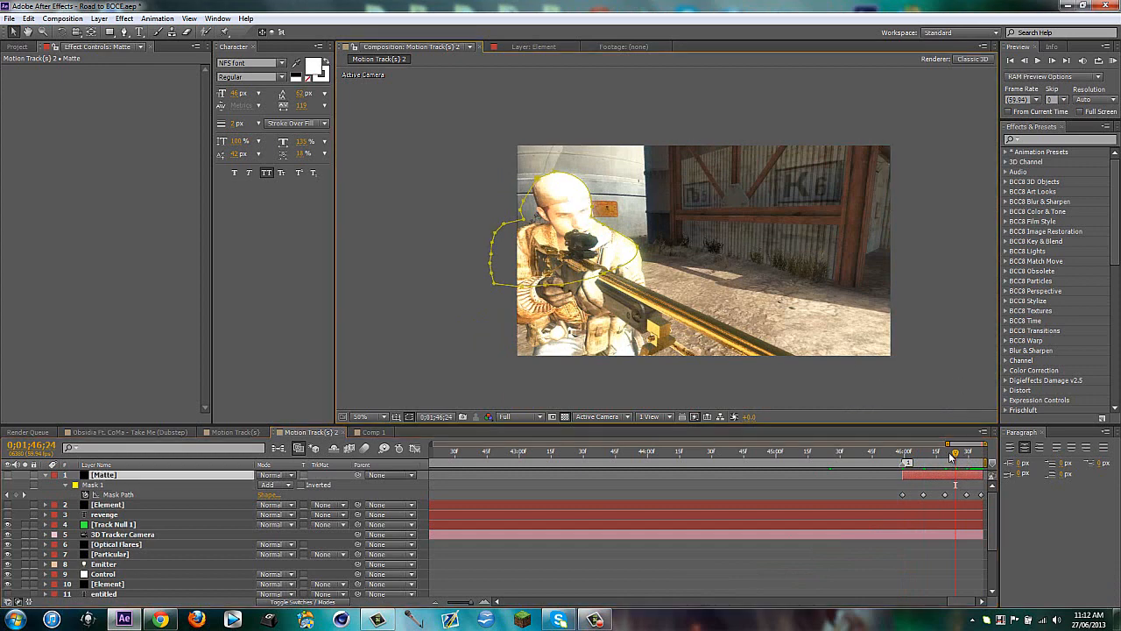
{"action": "mouse_move", "coordinate": [955, 454]}
{"action": "left_mouse_down"}
{"action": "mouse_move", "coordinate": [942, 453]}
{"action": "mouse_move", "coordinate": [987, 452]}
{"action": "mouse_move", "coordinate": [956, 452]}
{"action": "left_mouse_up"}
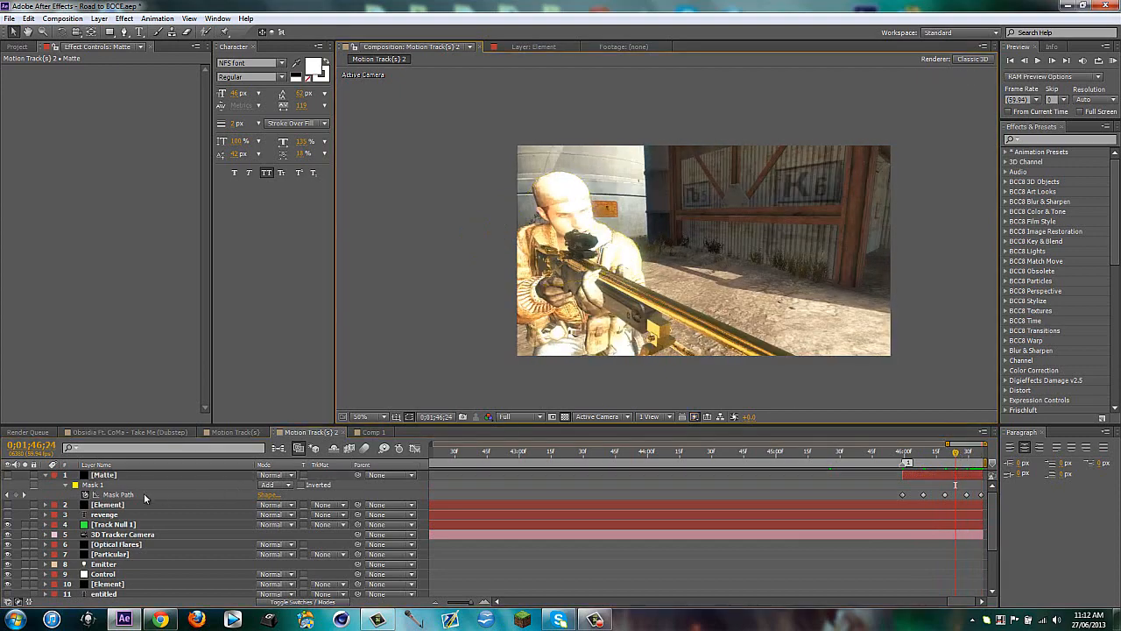
{"action": "left_click", "coordinate": [118, 495]}
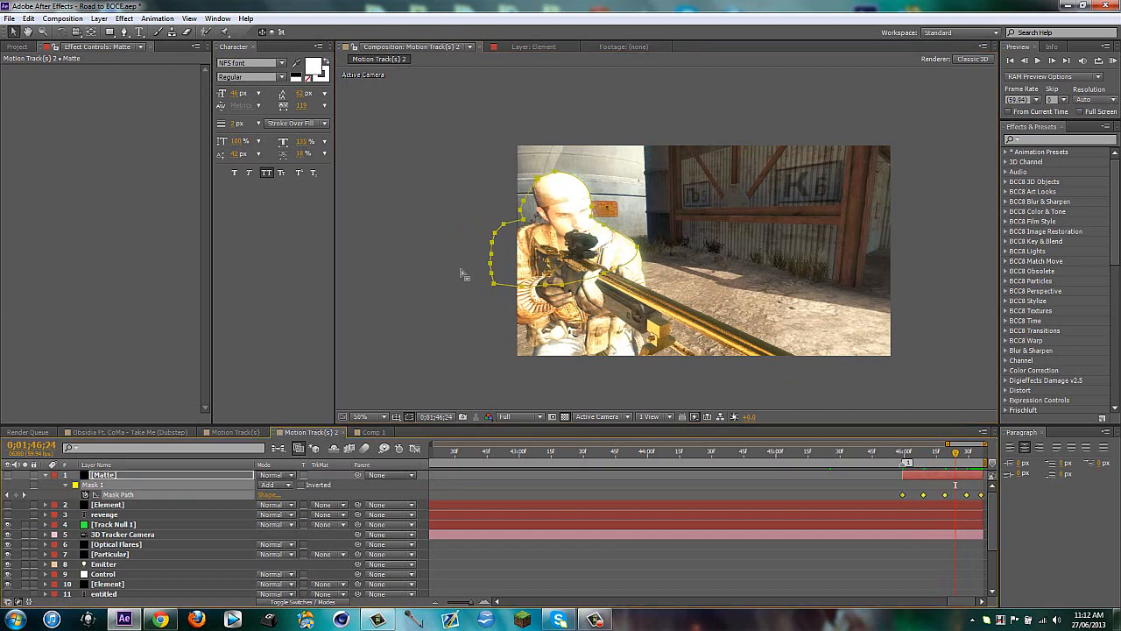
{"action": "left_click", "coordinate": [571, 242]}
{"action": "scroll", "coordinate": [563, 240], "scroll_direction": "up", "scroll_amount": 2}
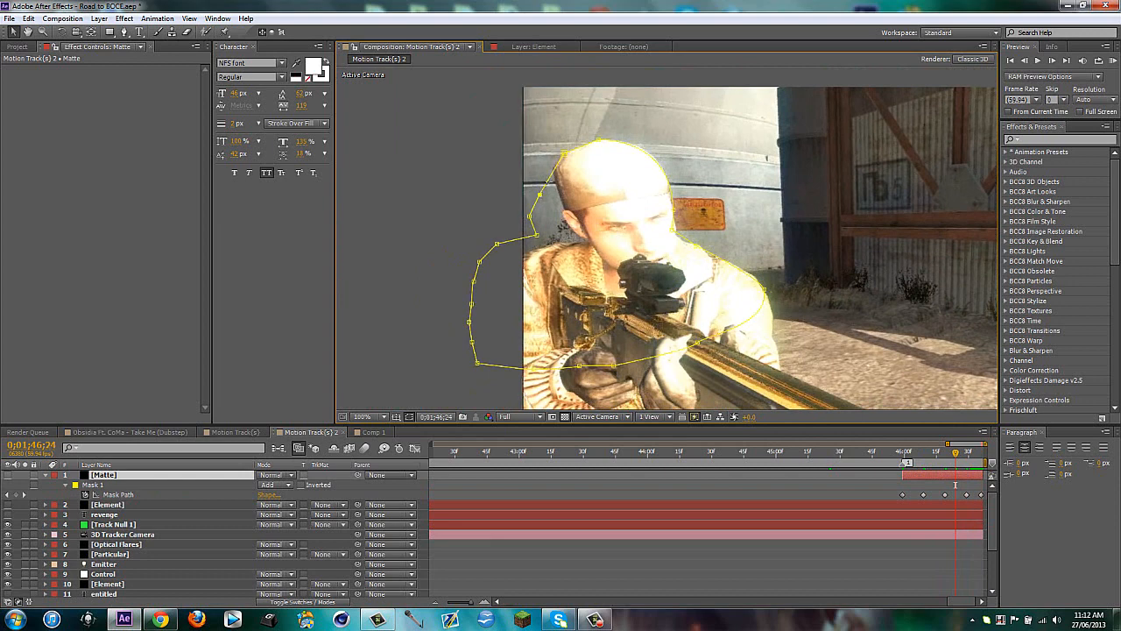
{"action": "left_click_drag", "start_coordinate": [556, 167], "coordinate": [587, 239]}
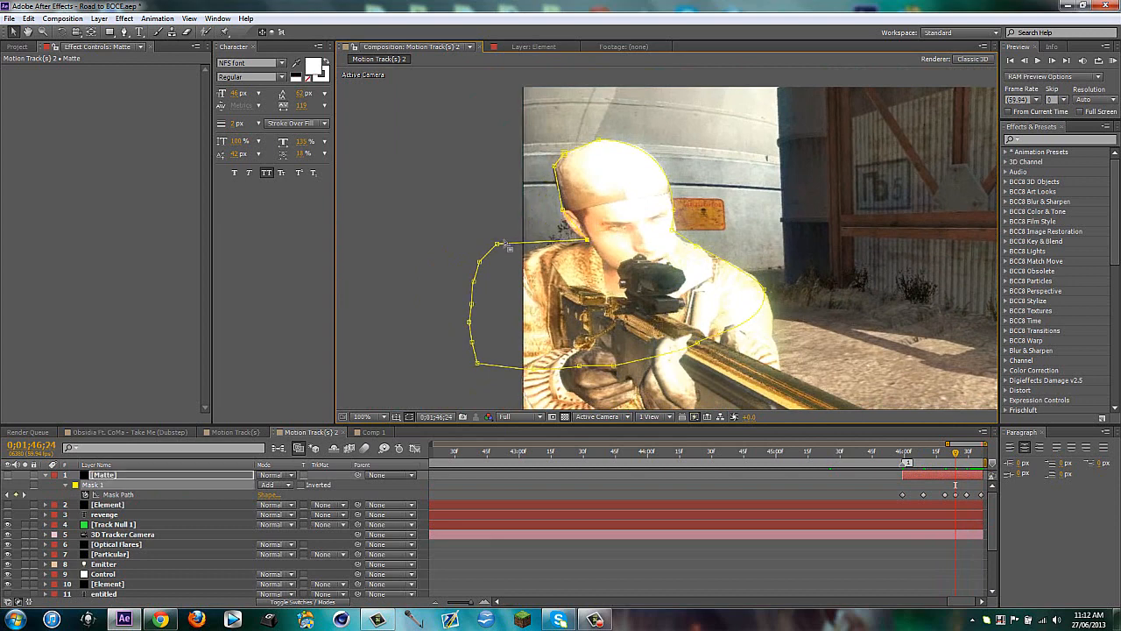
{"action": "left_click_drag", "start_coordinate": [496, 245], "coordinate": [480, 261]}
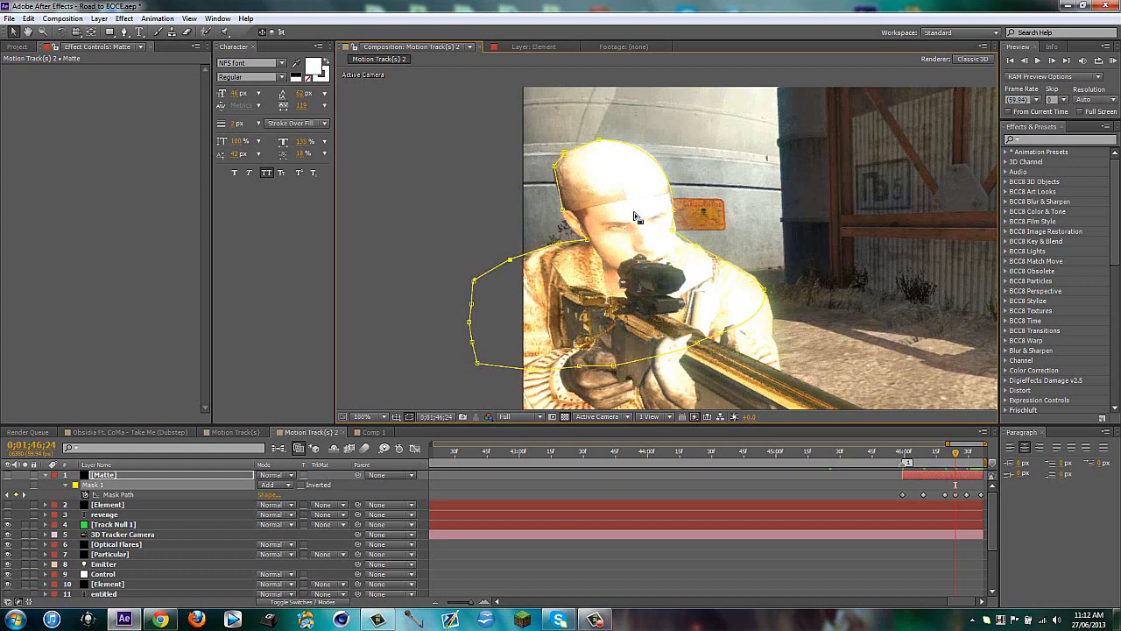
At 0;01;46;22, adjust the Matte mask's points to fit the back of the soldier's head and shoulder
{"action": "key", "text": "h"}
{"action": "scroll", "coordinate": [649, 224], "scroll_direction": "down", "scroll_amount": 4}
{"action": "scroll", "coordinate": [669, 276], "scroll_direction": "up", "scroll_amount": 2}
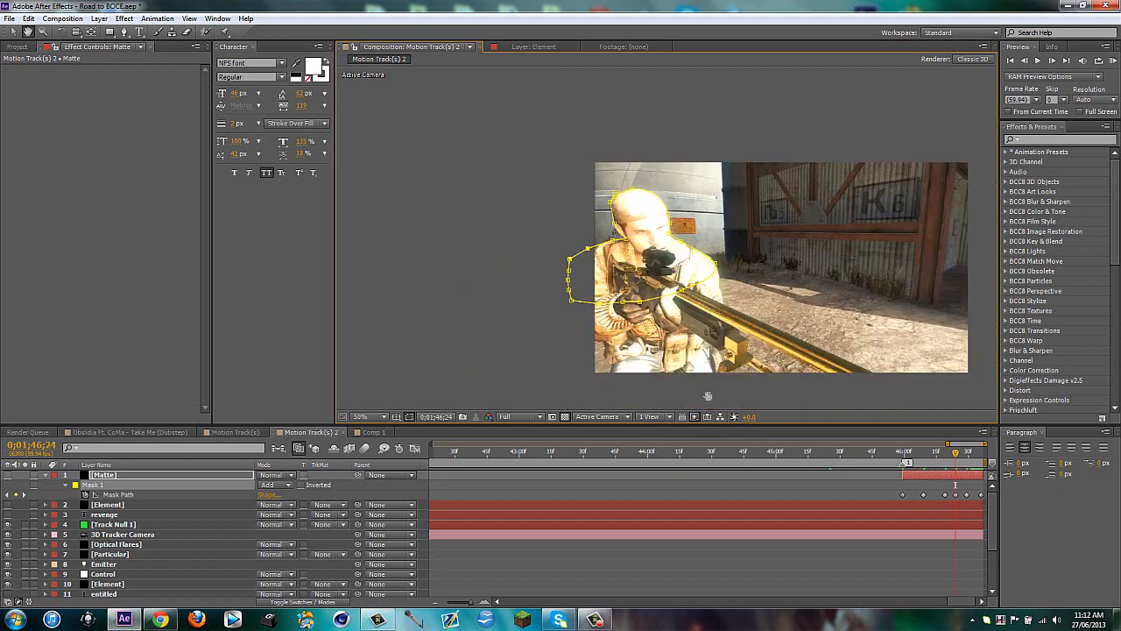
{"action": "key", "text": "v"}
{"action": "mouse_move", "coordinate": [955, 453]}
{"action": "left_mouse_down"}
{"action": "mouse_move", "coordinate": [941, 458]}
{"action": "mouse_move", "coordinate": [951, 454]}
{"action": "left_mouse_up"}
{"action": "left_click_drag", "start_coordinate": [598, 242], "coordinate": [597, 215]}
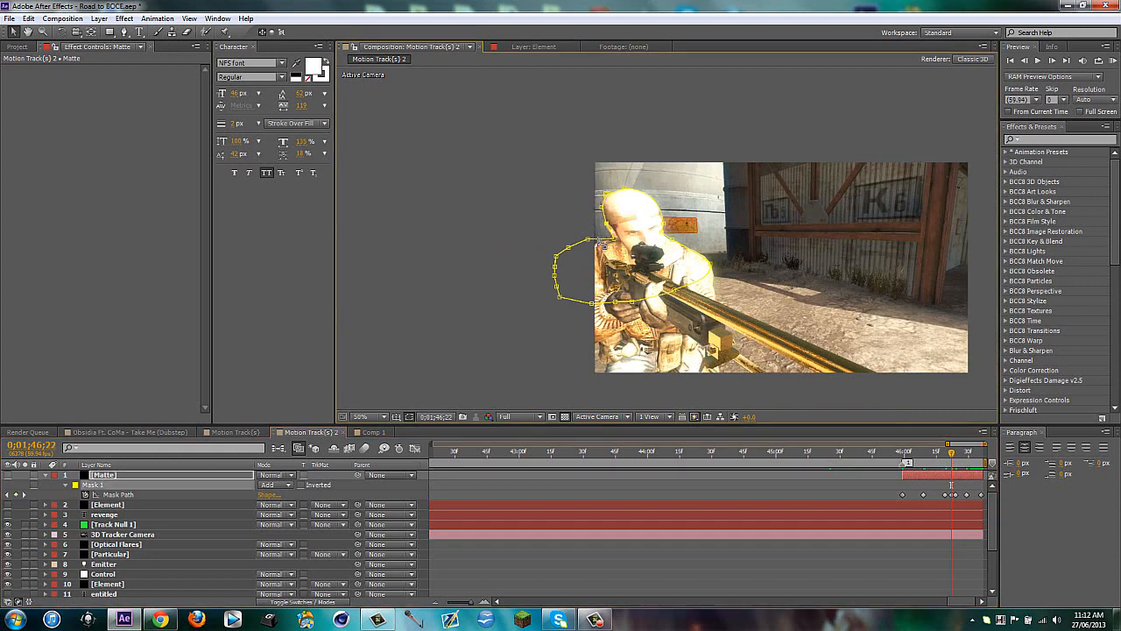
{"action": "left_click_drag", "start_coordinate": [588, 242], "coordinate": [588, 246]}
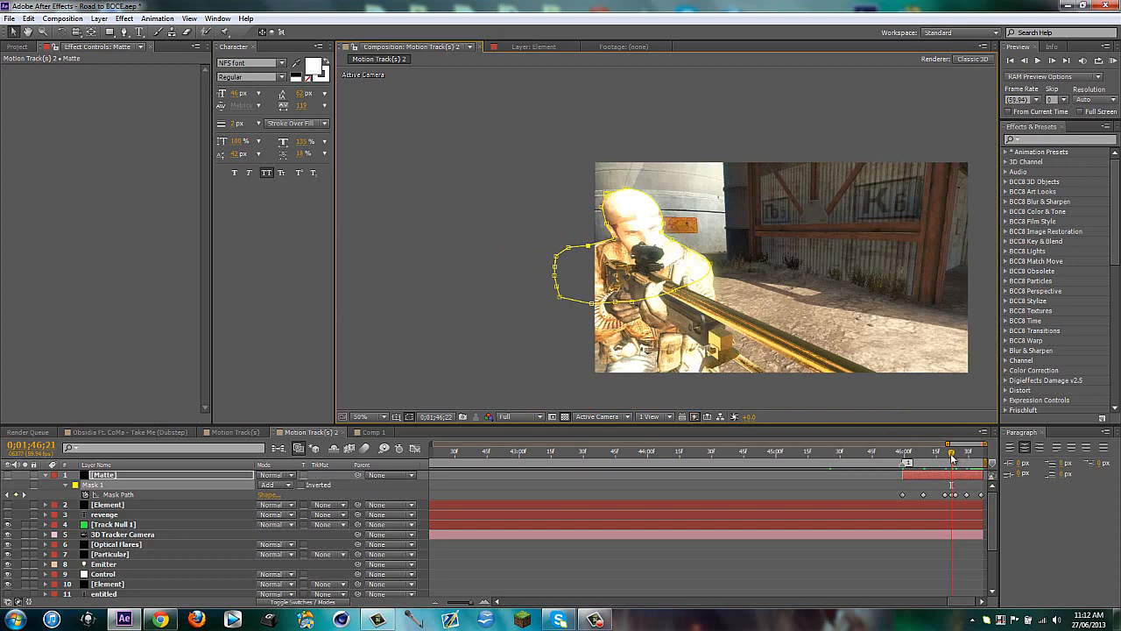
At 0;01;46;20, pull the mask points onto the back of the soldier's head, and check the mask through 0;01;46;33
{"action": "left_click_drag", "start_coordinate": [953, 457], "coordinate": [952, 457]}
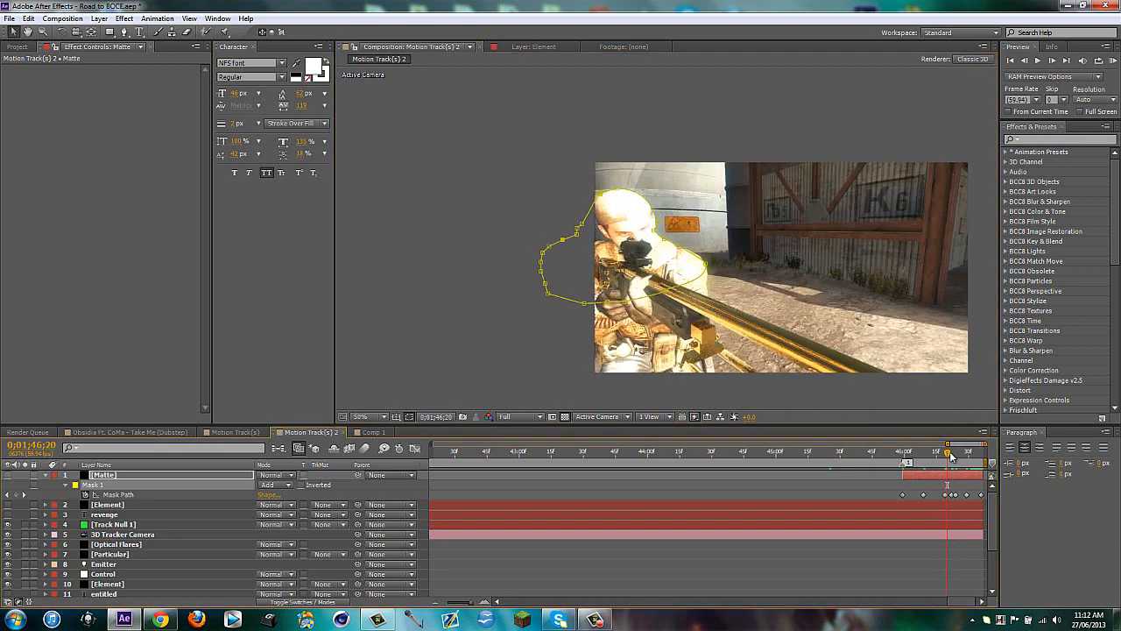
{"action": "left_click_drag", "start_coordinate": [588, 227], "coordinate": [592, 199]}
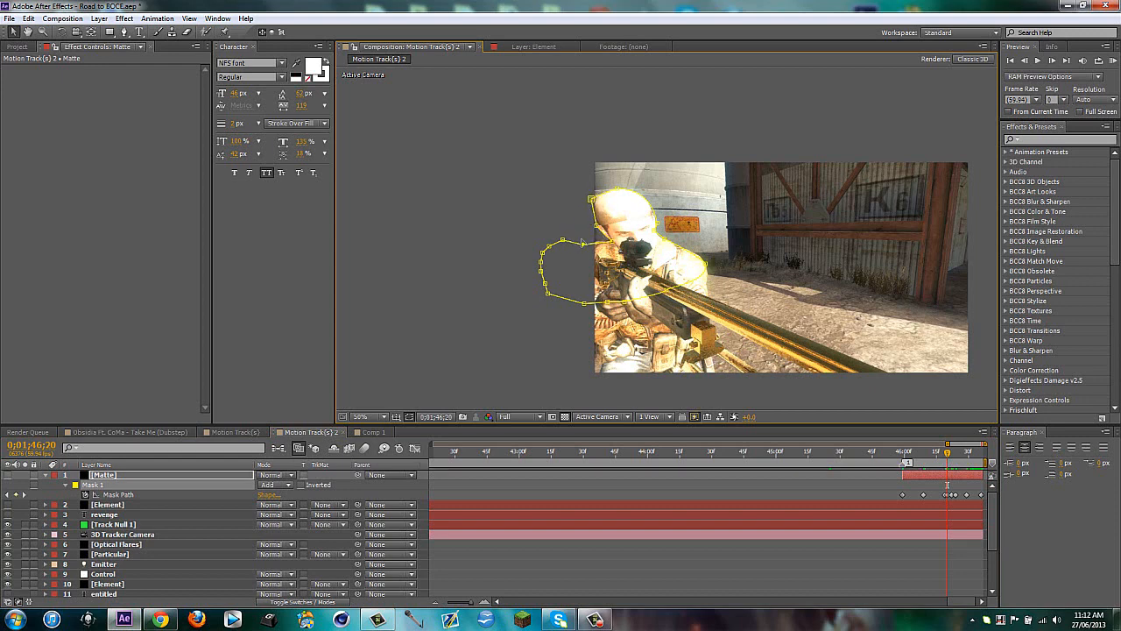
{"action": "left_click", "coordinate": [945, 458]}
{"action": "left_click_drag", "start_coordinate": [944, 459], "coordinate": [975, 443]}
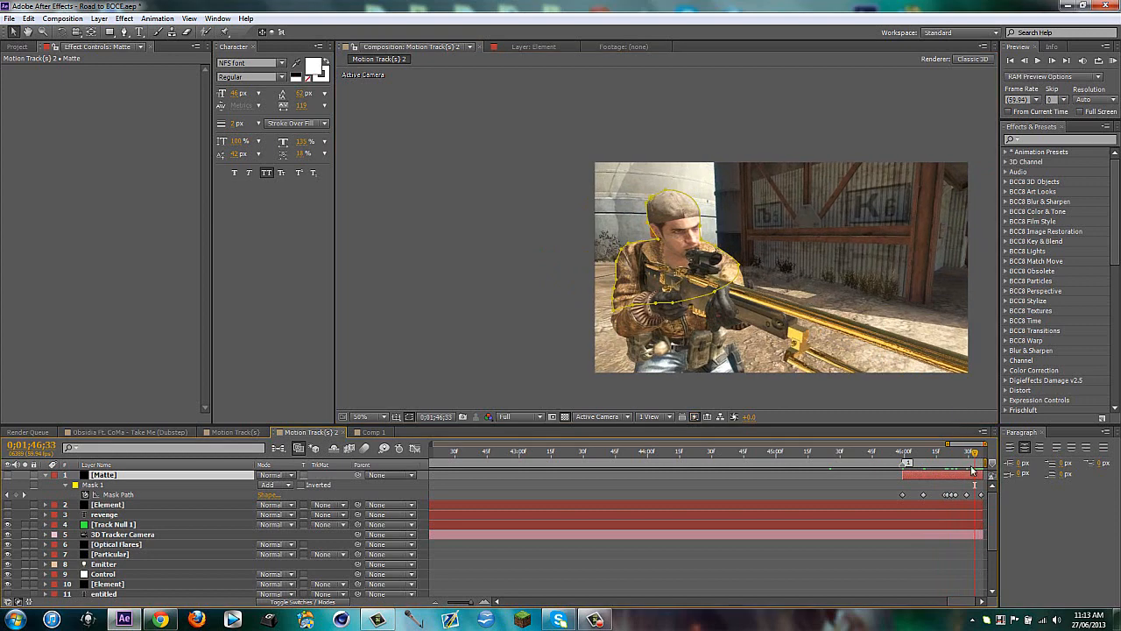
Soften the edge of the Matte layer's Mask 1 with a Mask Feather of a few pixels
{"action": "key", "text": "f"}
{"action": "left_click", "coordinate": [280, 495]}
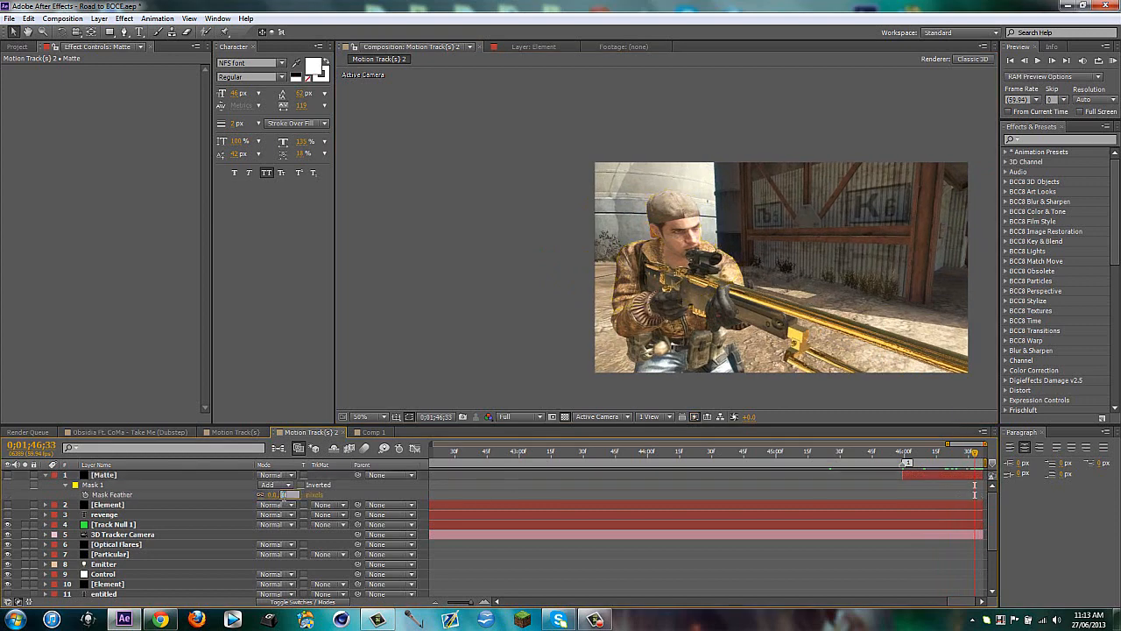
{"action": "key", "text": "Return"}
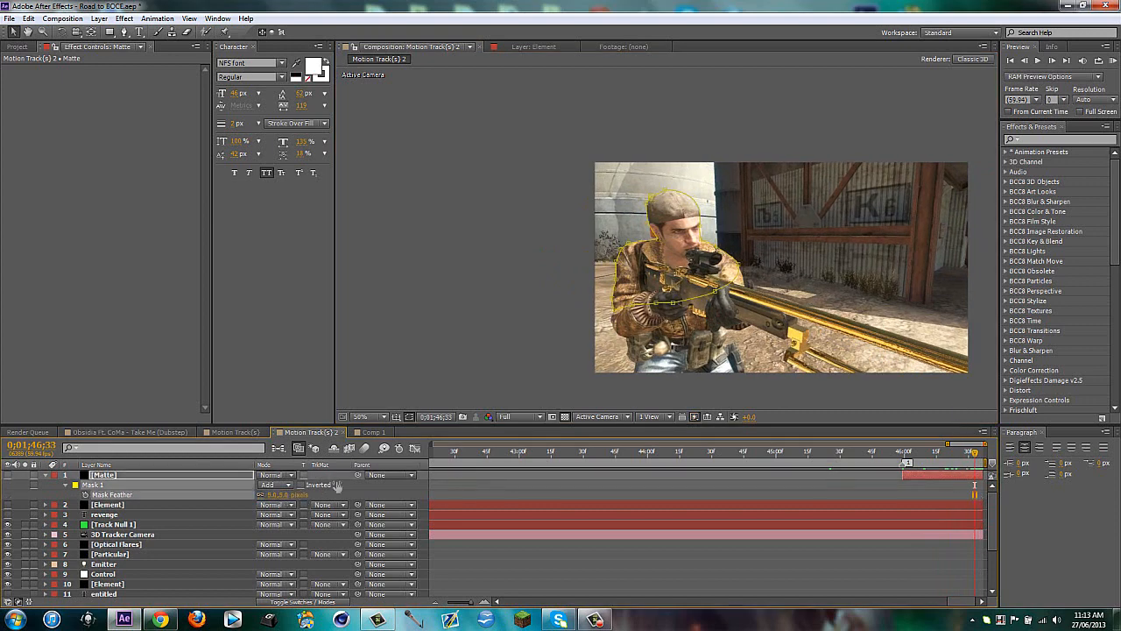
{"action": "key", "text": "f"}
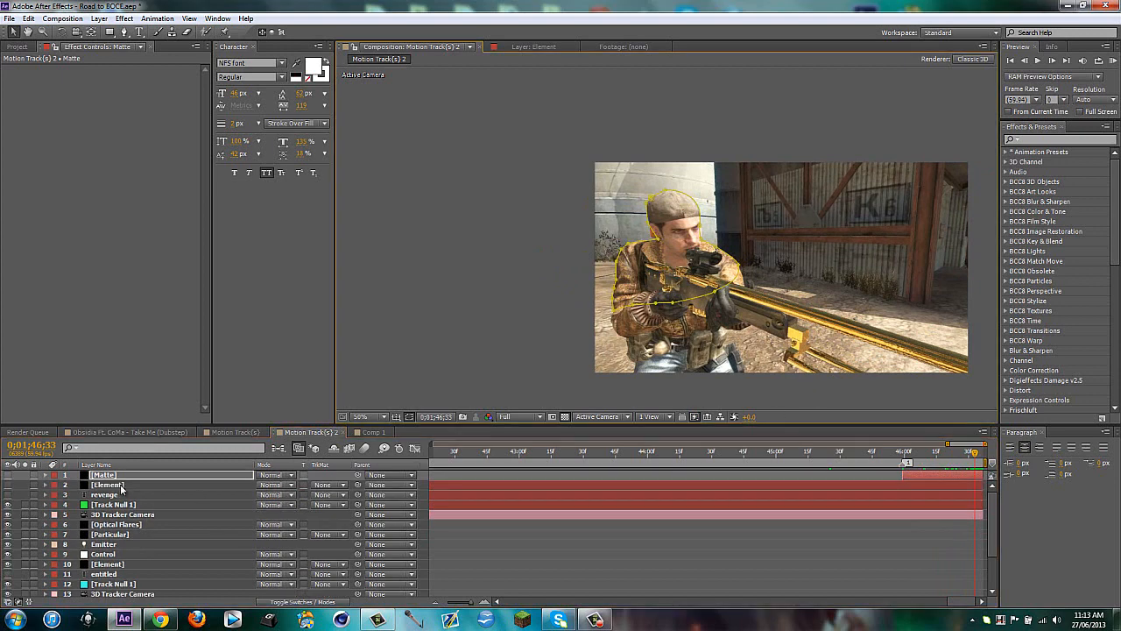
Show the REVENGE Element layer again and set its track matte to Alpha Inverted, using the Matte layer above it
{"action": "left_click_drag", "start_coordinate": [951, 445], "coordinate": [799, 444]}
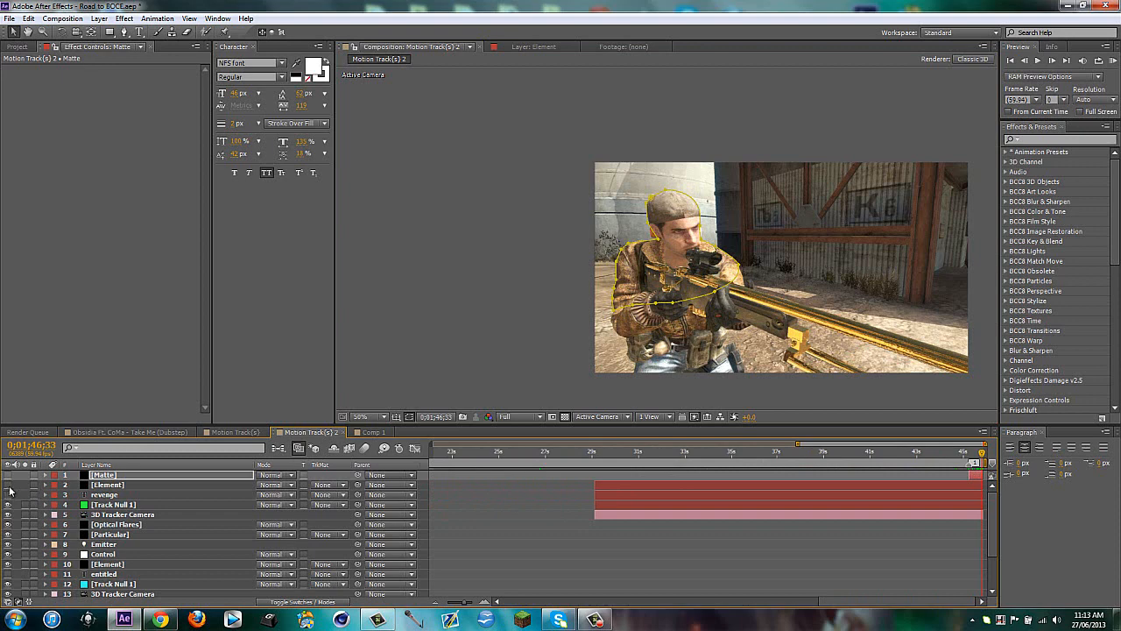
{"action": "left_click", "coordinate": [8, 494]}
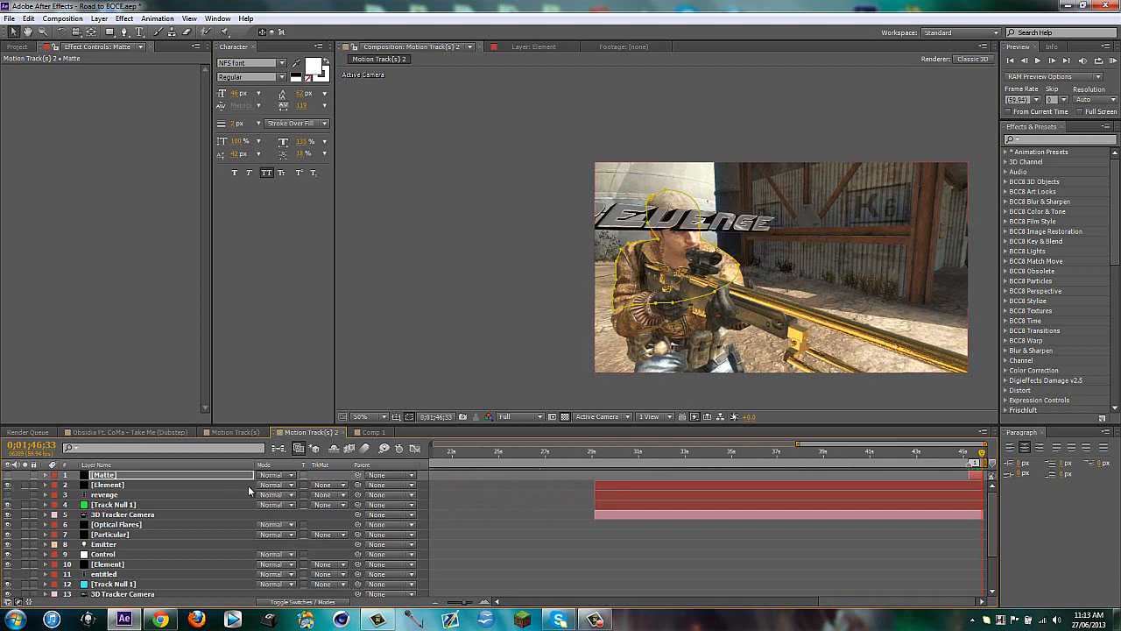
{"action": "left_click", "coordinate": [331, 484]}
{"action": "left_click", "coordinate": [343, 528]}
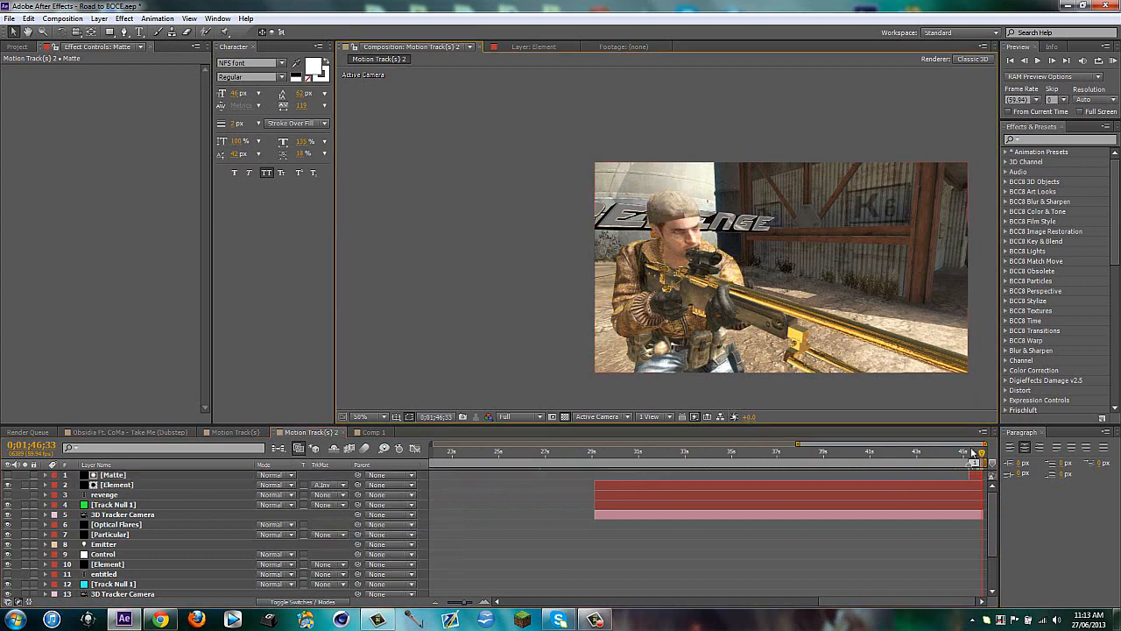
At 0;01;38;47, raise the REVENGE title by setting the Element effect's Group 1 Position XY to -14.0, 349.0
{"action": "left_click", "coordinate": [644, 454]}
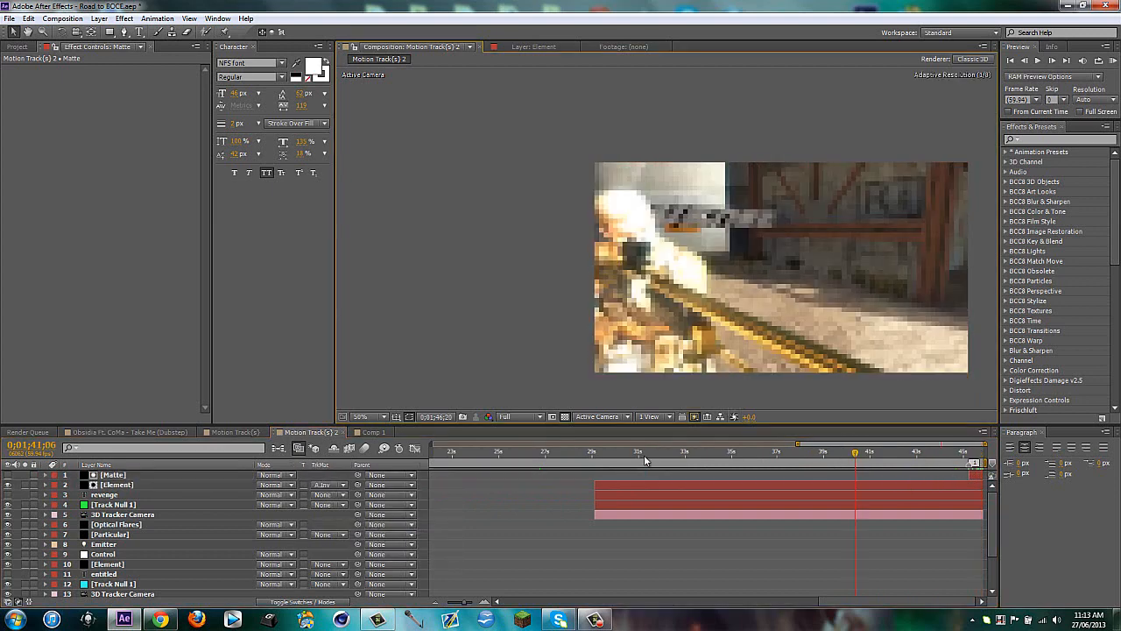
{"action": "left_click_drag", "start_coordinate": [645, 458], "coordinate": [803, 456]}
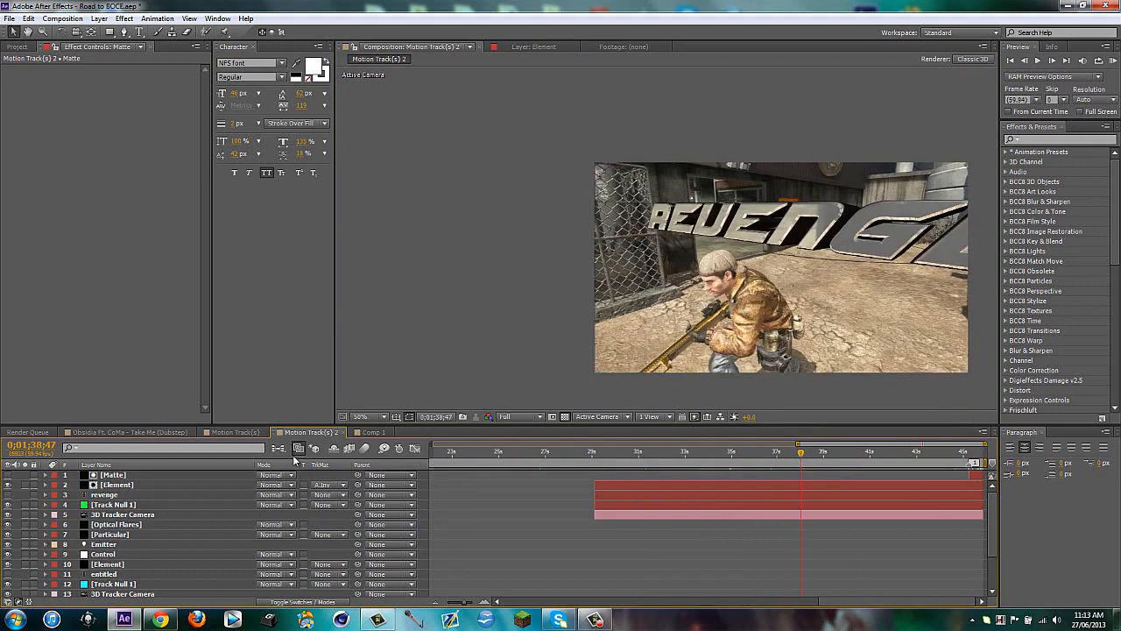
{"action": "left_click", "coordinate": [112, 485]}
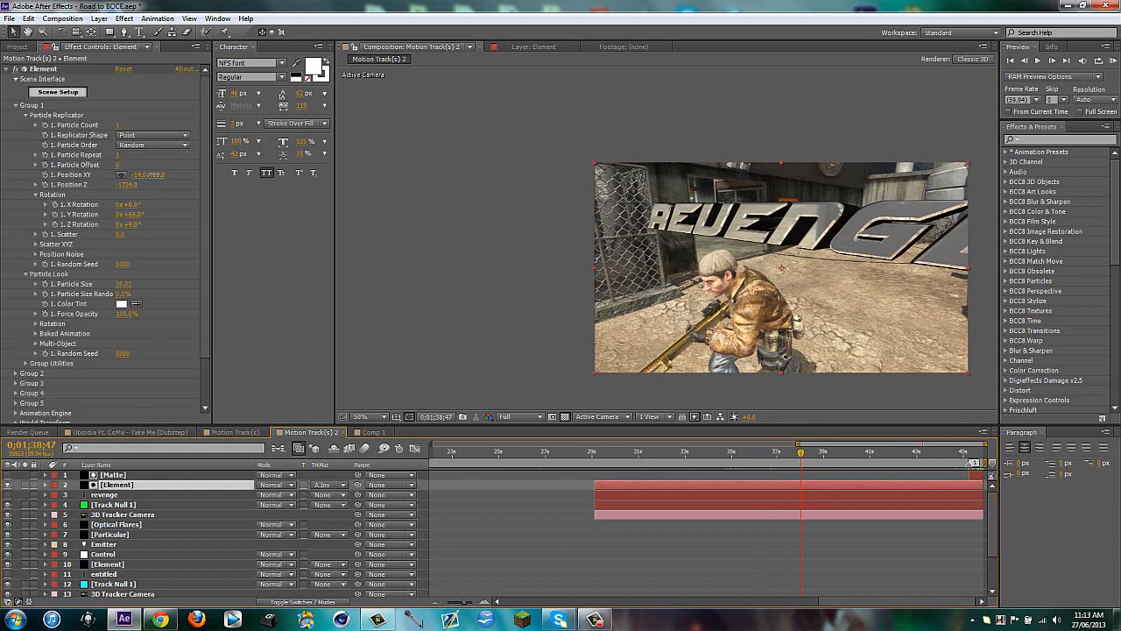
{"action": "left_click_drag", "start_coordinate": [155, 174], "coordinate": [90, 177]}
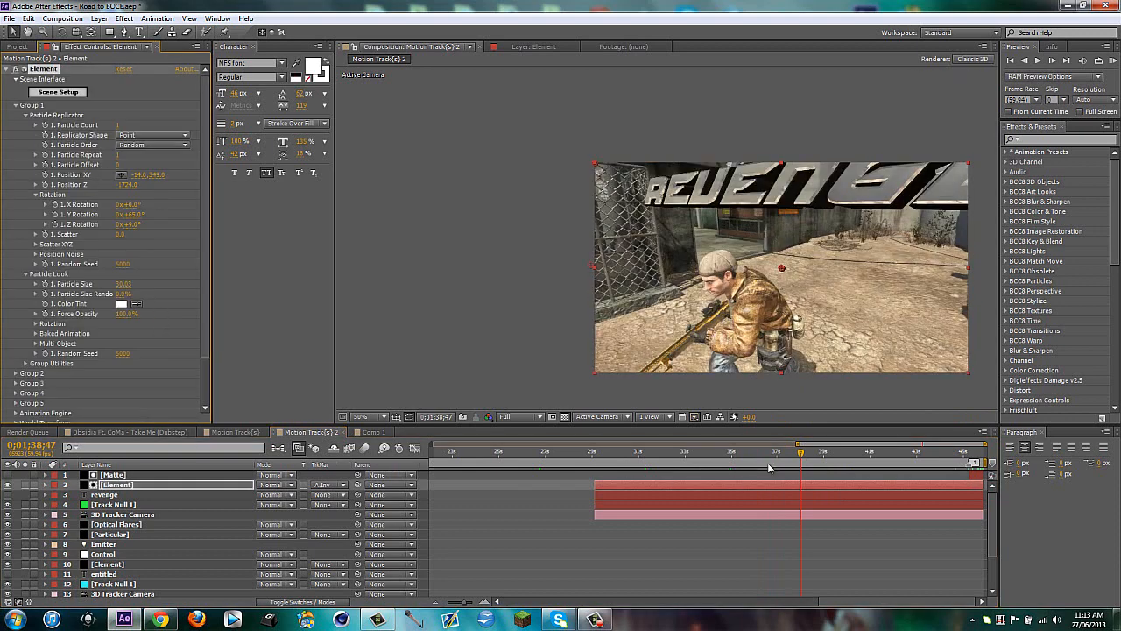
At 0;01;46;02, duplicate the Matte and REVENGE Element layers together, and select the lower Matte and Element pair
{"action": "left_click_drag", "start_coordinate": [804, 455], "coordinate": [969, 456]}
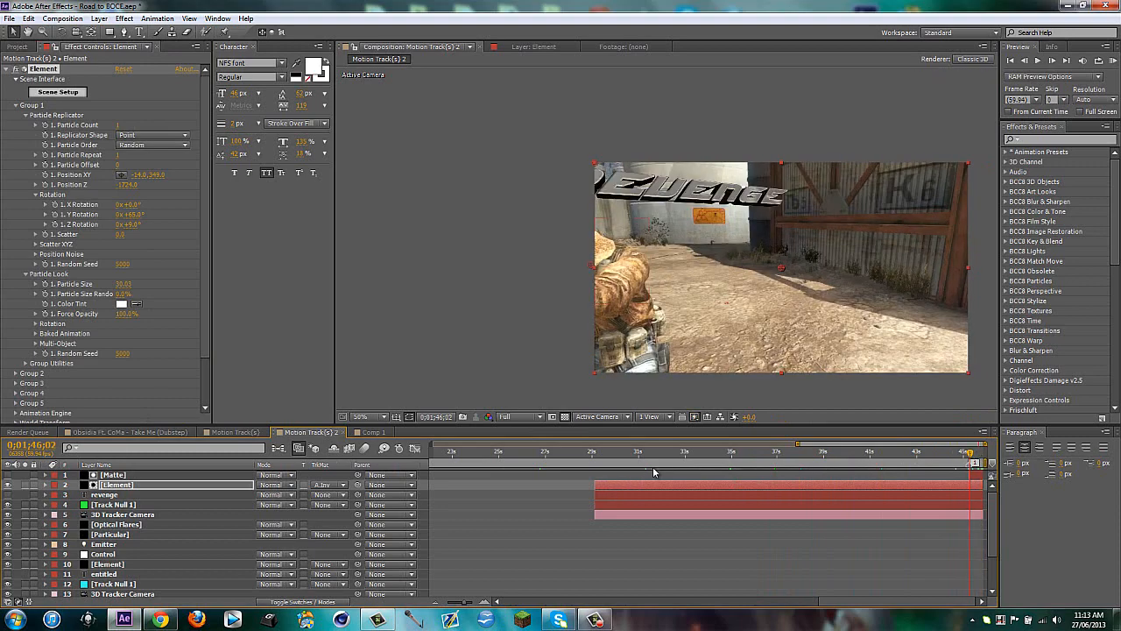
{"action": "left_click", "coordinate": [73, 476], "text": "ctrl"}
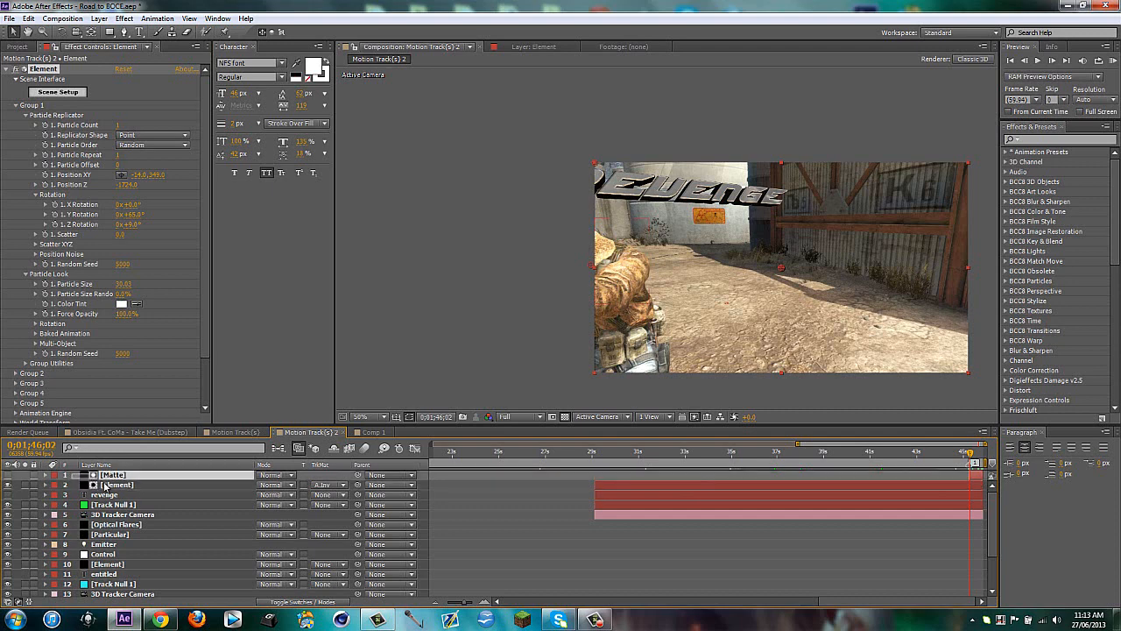
{"action": "key", "text": "ctrl+d"}
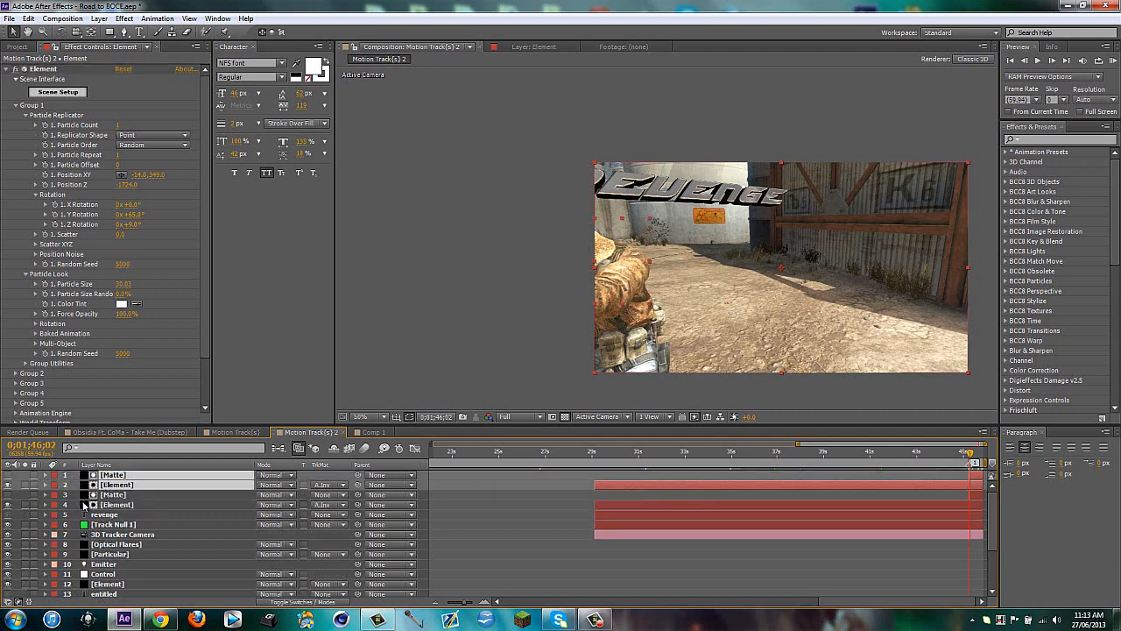
{"action": "left_click", "coordinate": [114, 494]}
{"action": "left_click", "coordinate": [115, 505], "text": "ctrl"}
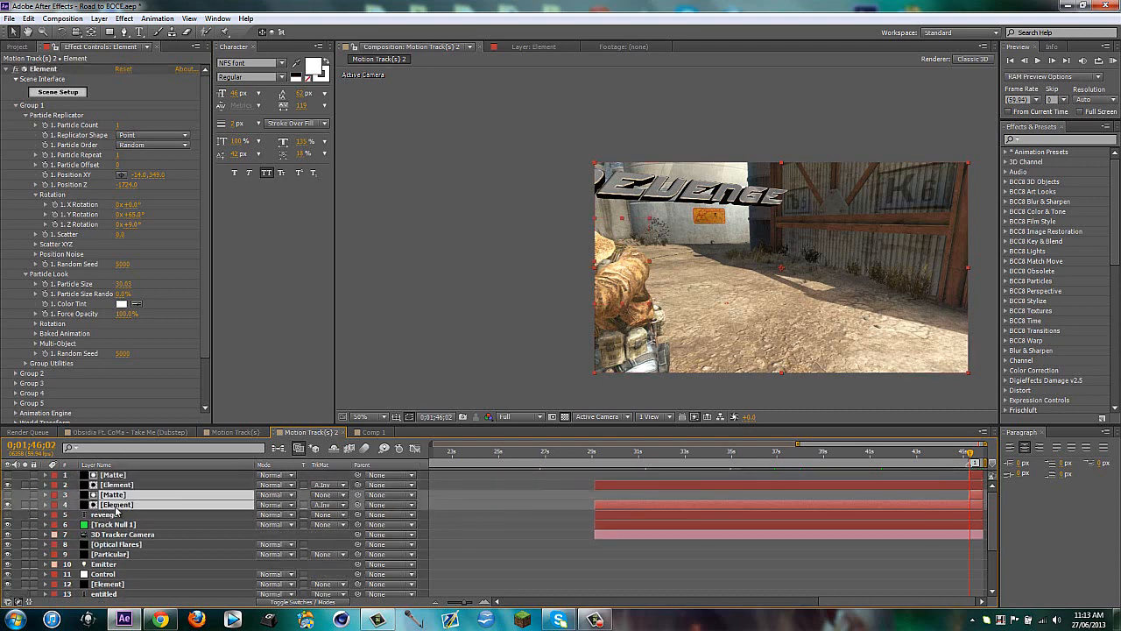
Find the Shine effect and apply it to the lower Element layer (layer 4) holding the REVENGE title
{"action": "left_click", "coordinate": [1052, 138]}
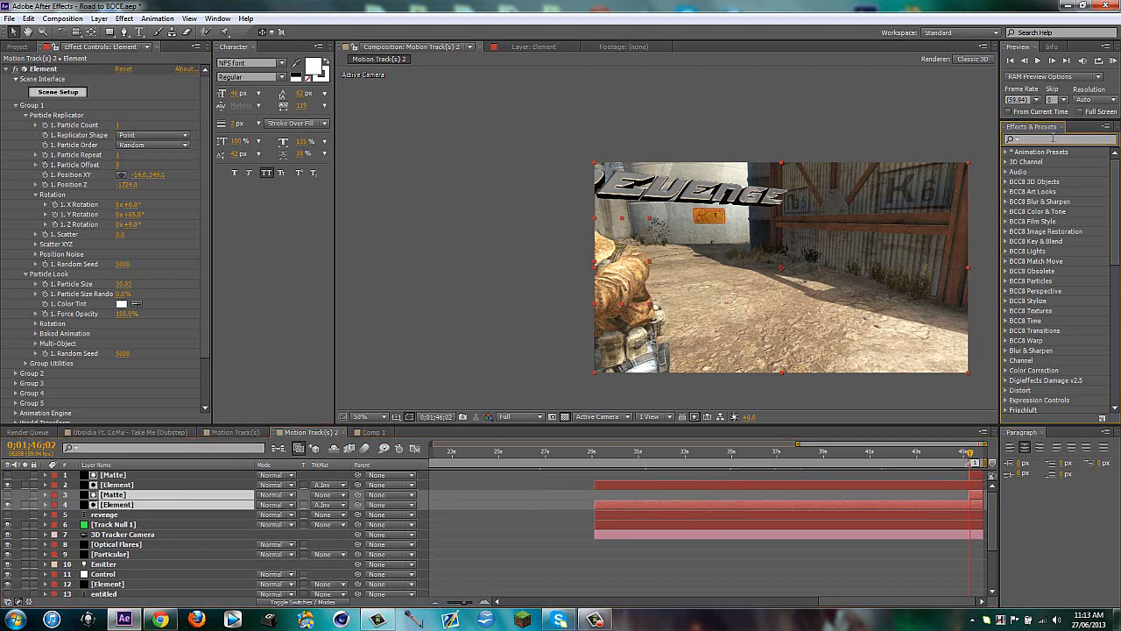
{"action": "type", "text": "shine"}
{"action": "left_click", "coordinate": [907, 383]}
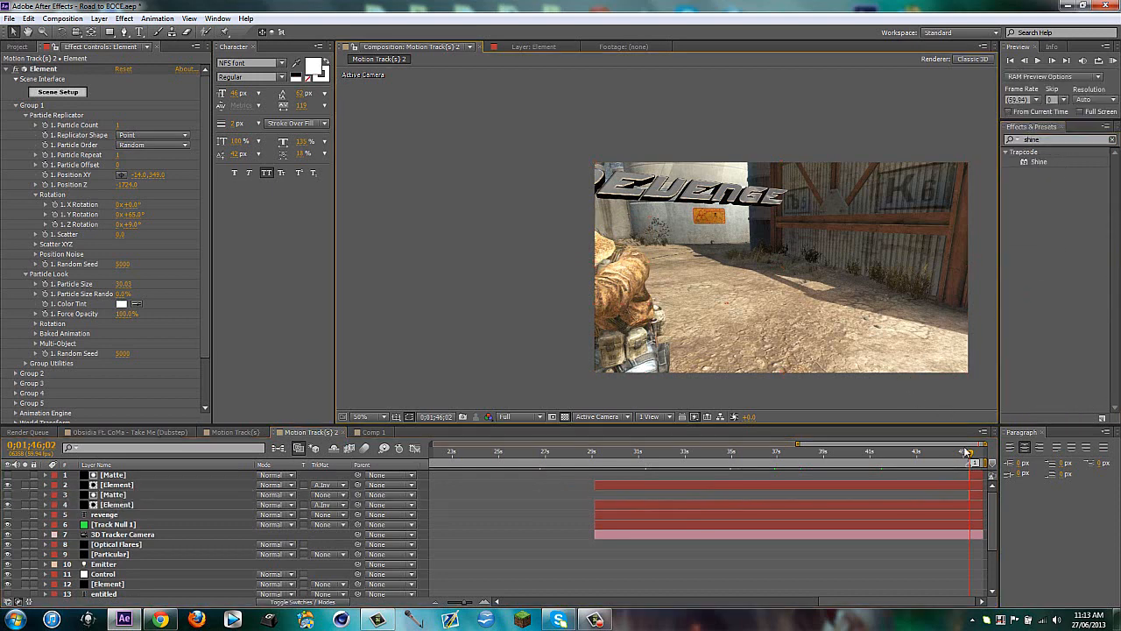
{"action": "left_click_drag", "start_coordinate": [969, 453], "coordinate": [961, 453]}
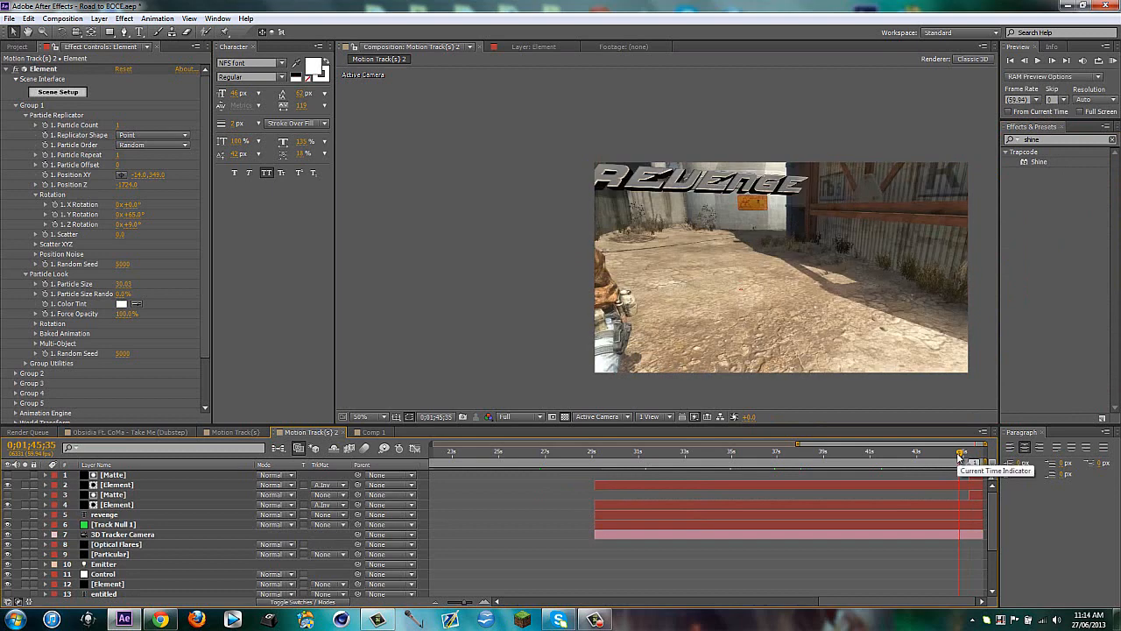
{"action": "left_click", "coordinate": [116, 504]}
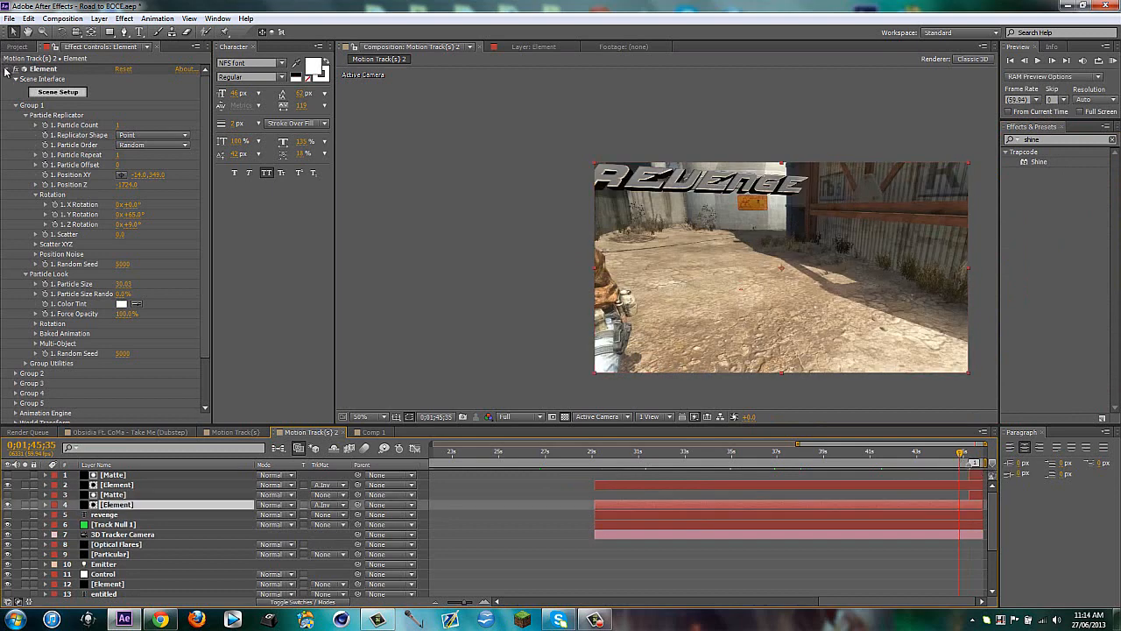
{"action": "left_click", "coordinate": [6, 69]}
{"action": "left_click_drag", "start_coordinate": [1041, 162], "coordinate": [138, 508]}
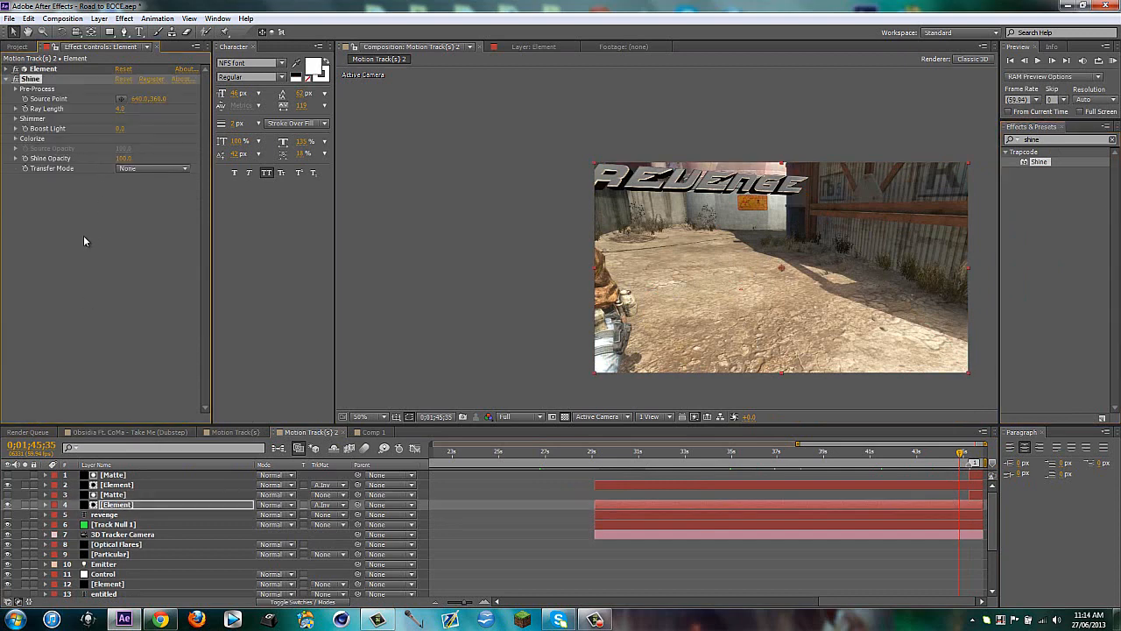
Set Shine's Transfer Mode to Add and its Colorize preset to Deepsea
{"action": "left_click", "coordinate": [139, 169]}
{"action": "left_click", "coordinate": [145, 214]}
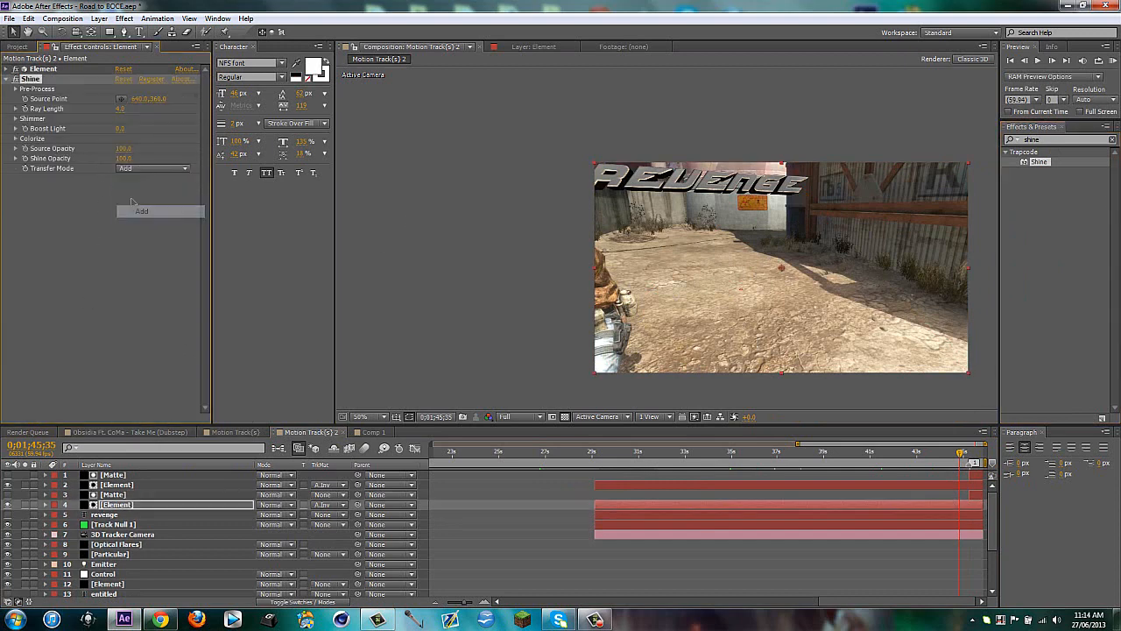
{"action": "left_click", "coordinate": [15, 139]}
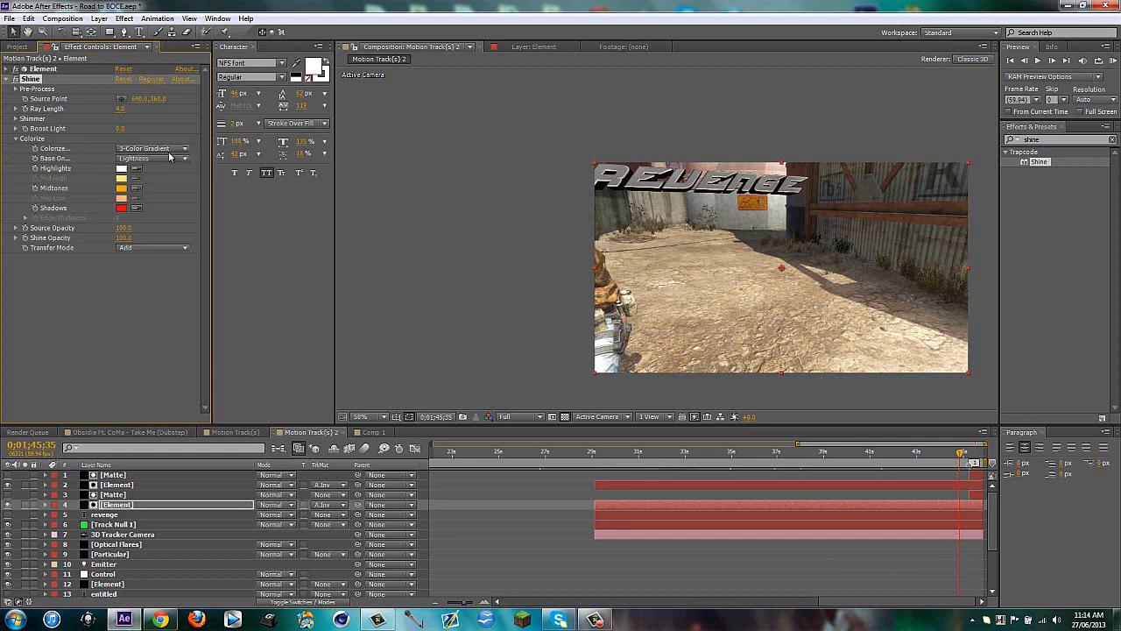
{"action": "left_click", "coordinate": [169, 149]}
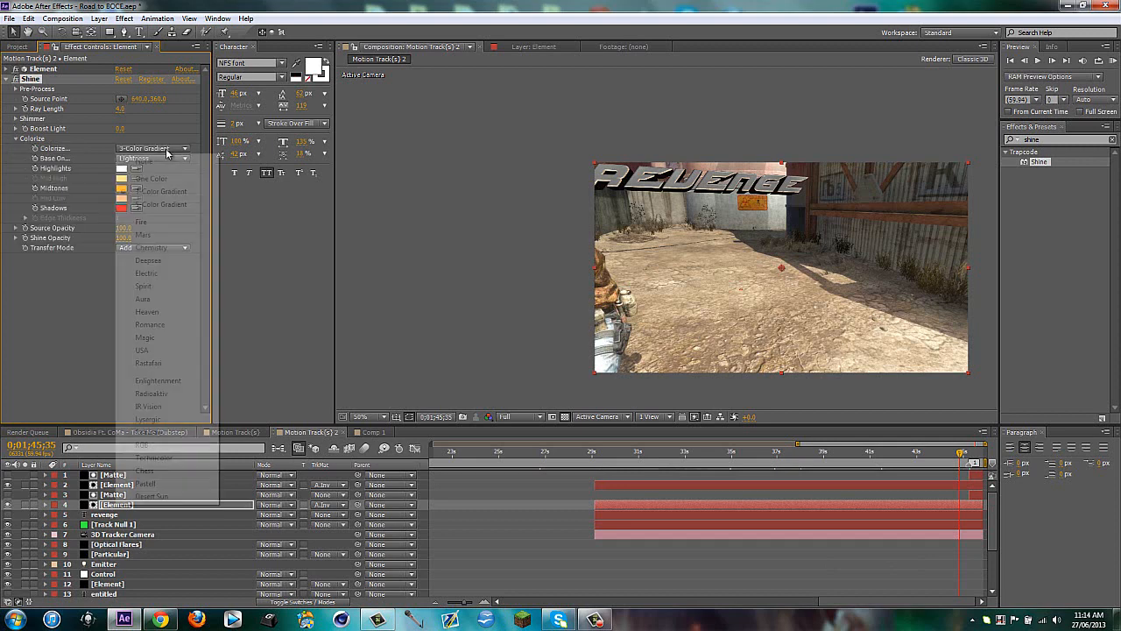
{"action": "left_click", "coordinate": [148, 260]}
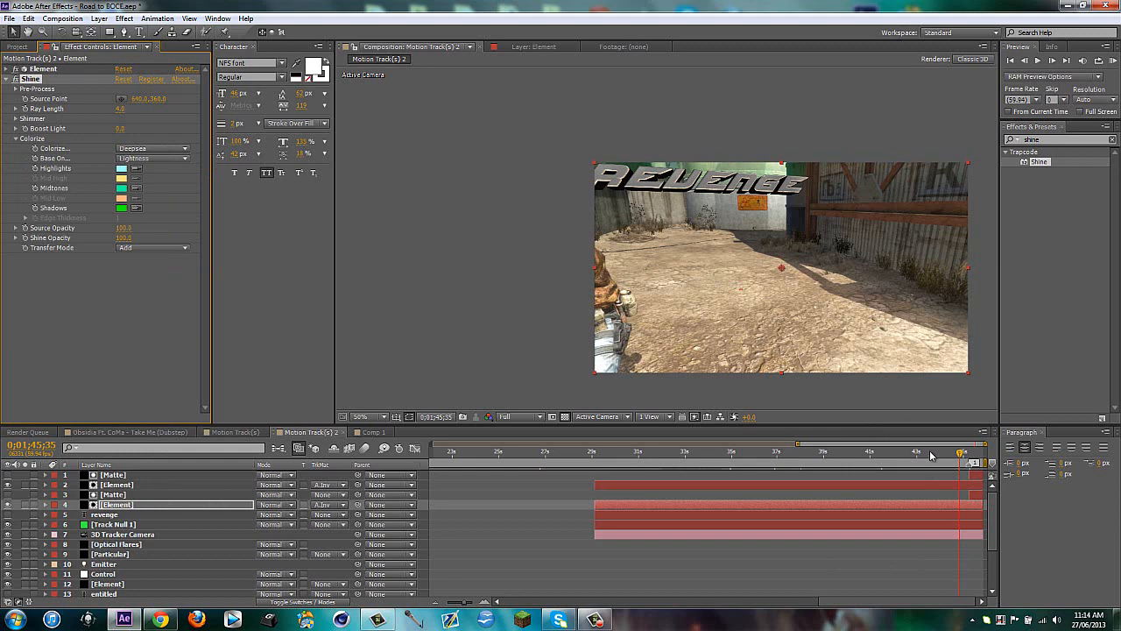
Step back to 0;01;36;33, just before the REVENGE title enters the frame, and set composition marker 1 there
{"action": "left_click", "coordinate": [888, 452]}
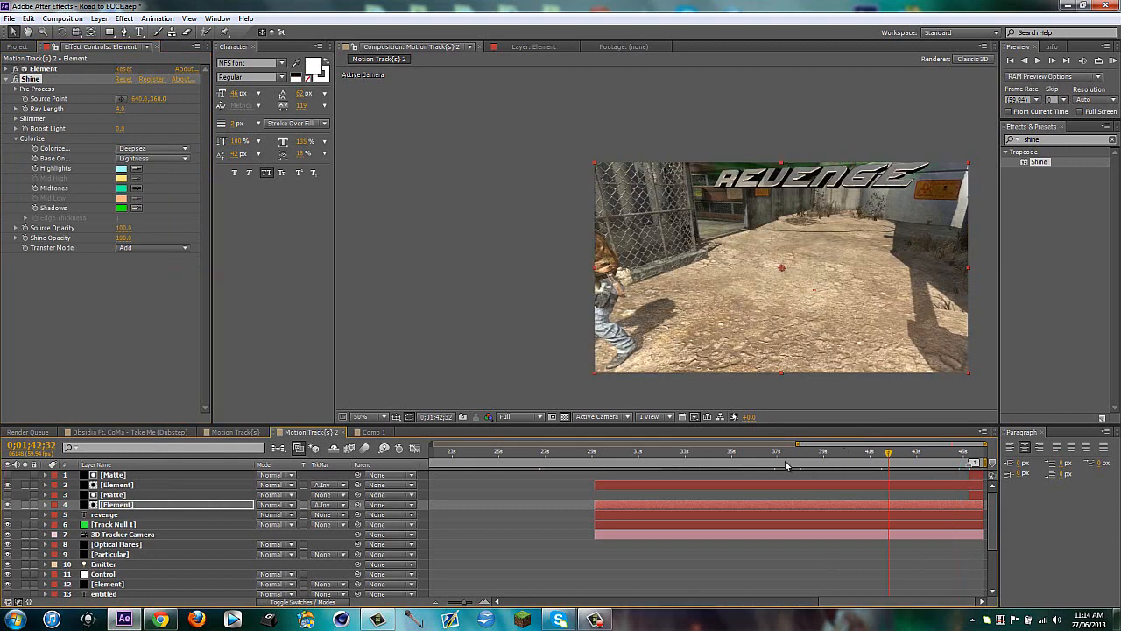
{"action": "left_click_drag", "start_coordinate": [785, 461], "coordinate": [757, 456]}
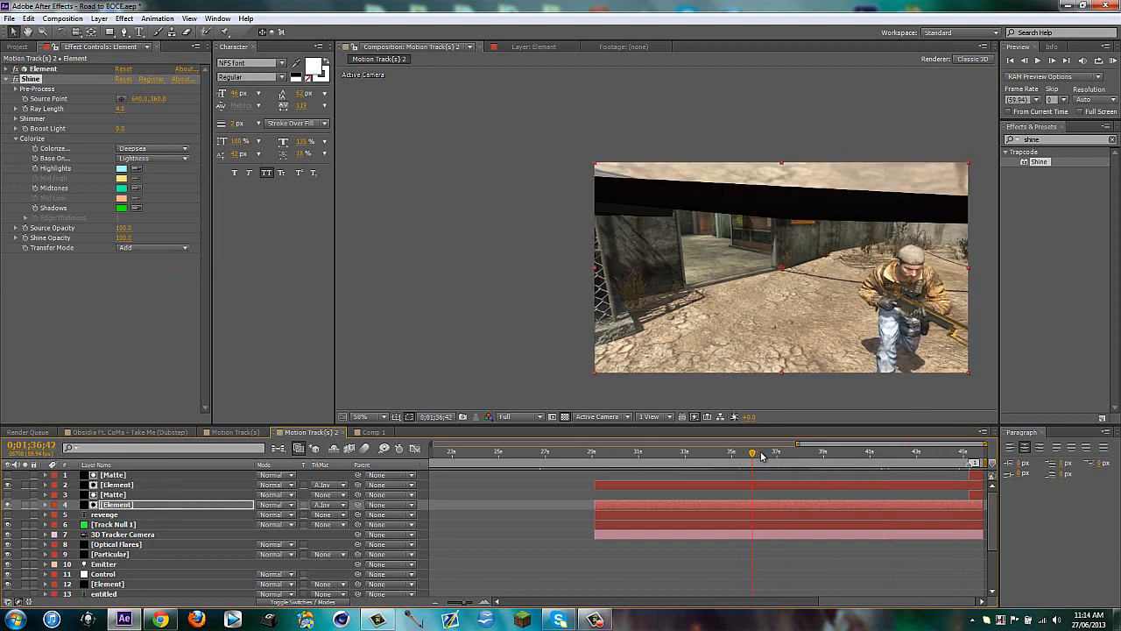
{"action": "key", "text": "Page_Up"}
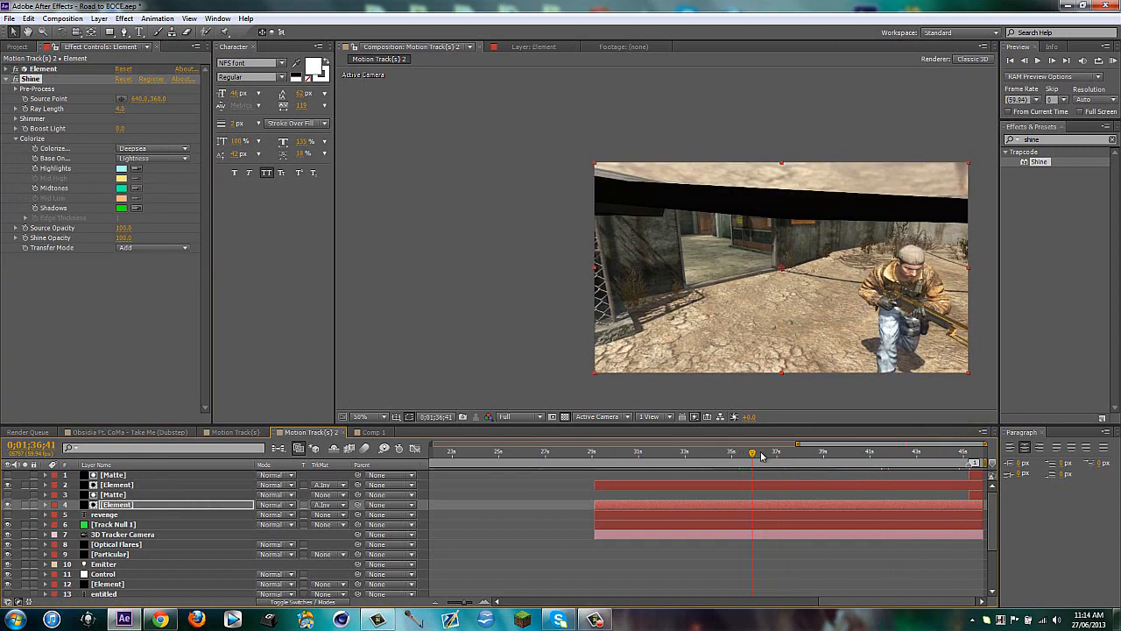
{"action": "key", "text": "Page_Up"}
{"action": "key", "text": "Page_Up"}
{"action": "key", "text": "Page_Up"}
{"action": "key", "text": "Page_Up"}
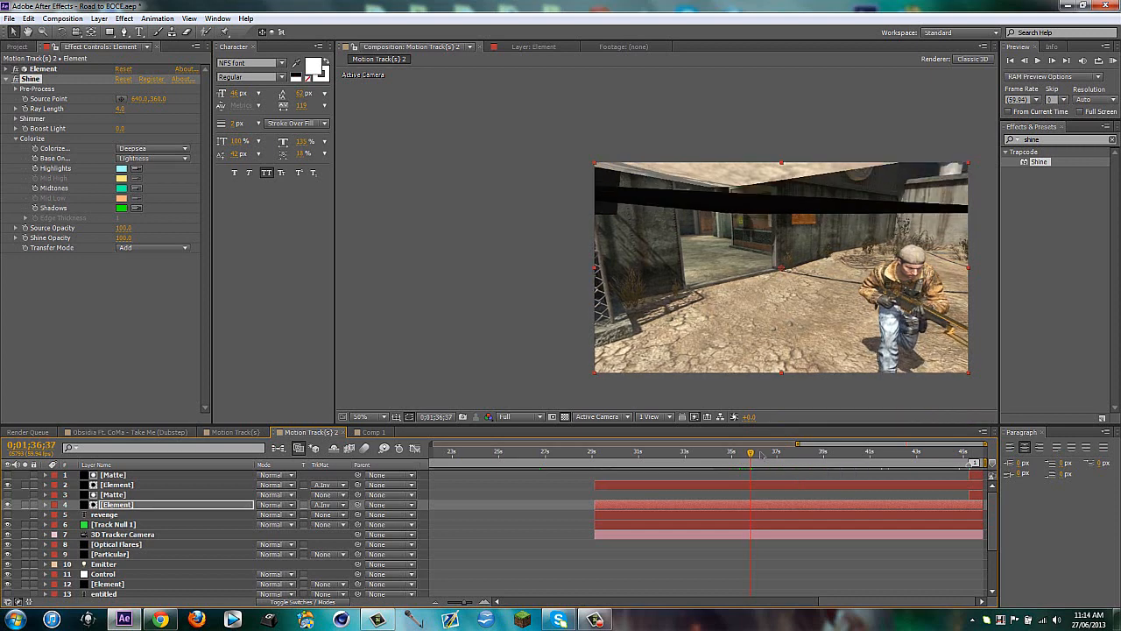
{"action": "key", "text": "Page_Up"}
{"action": "key", "text": "Page_Up"}
{"action": "key", "text": "Page_Up"}
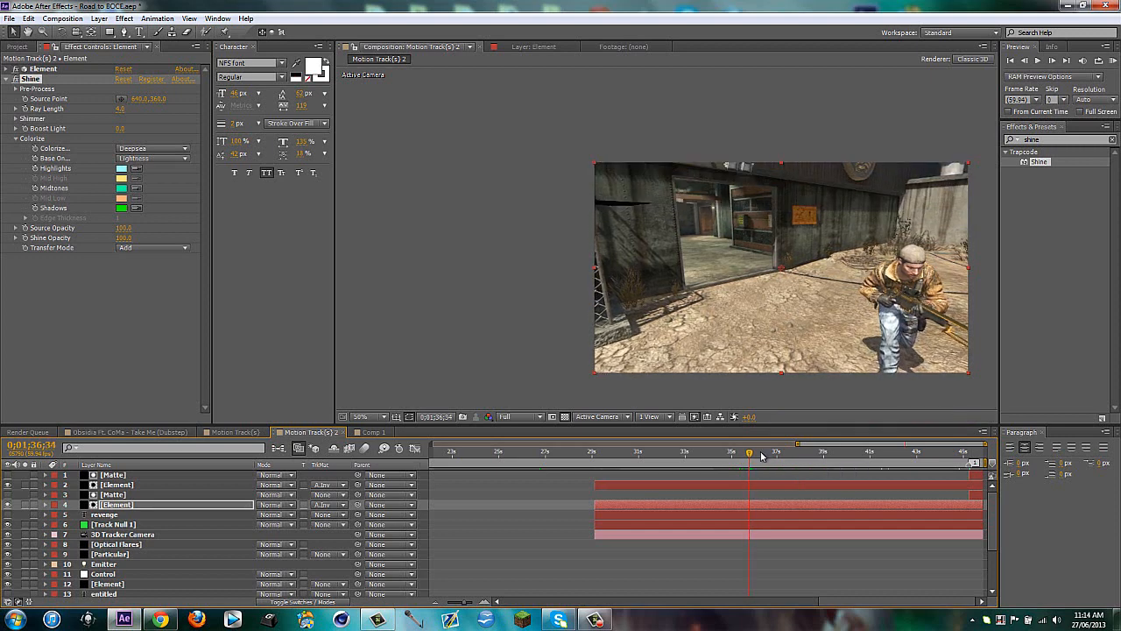
{"action": "key", "text": "Page_Up"}
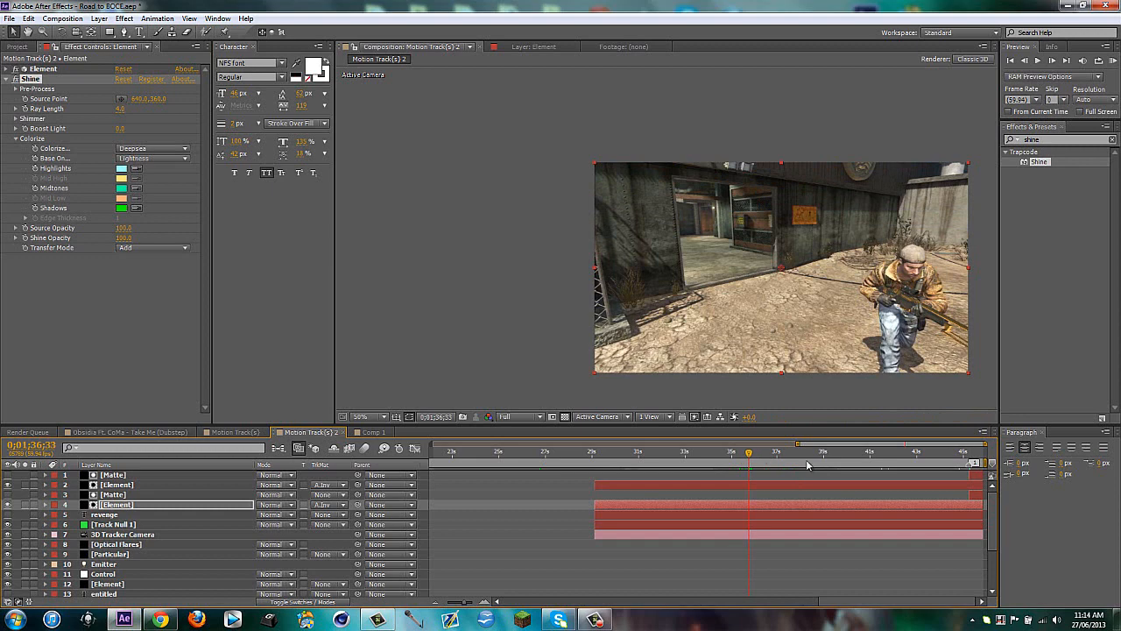
{"action": "key", "text": "shift+1"}
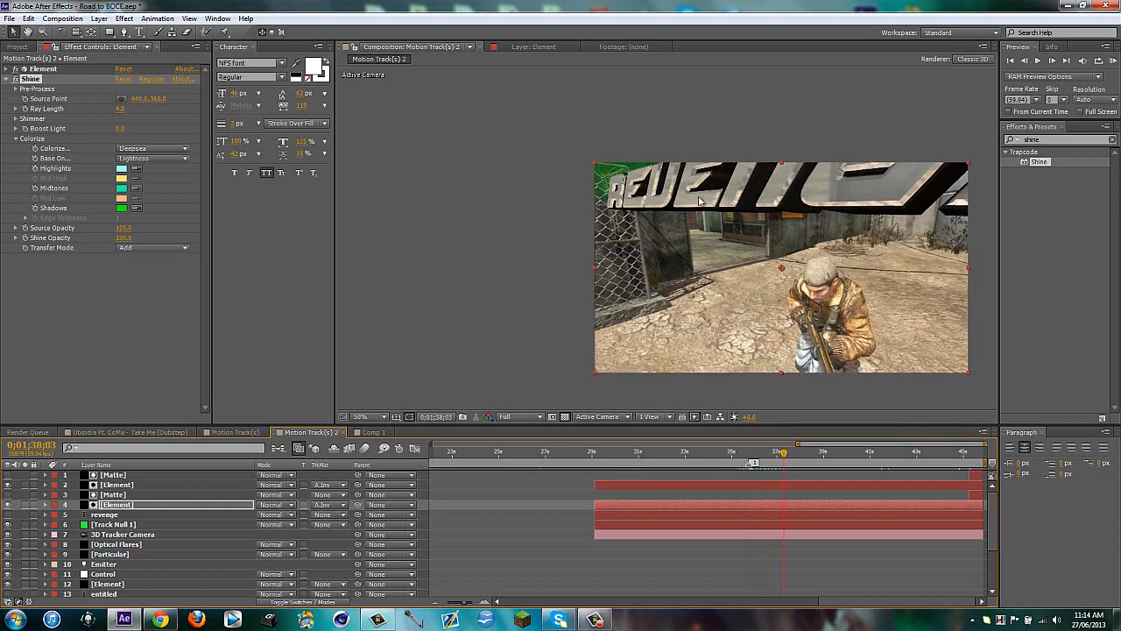
At 0;01;38;03, keyframe Shine's Source Point on the title at about 458, 40 and set Ray Length to 2.5
{"action": "left_click", "coordinate": [121, 99]}
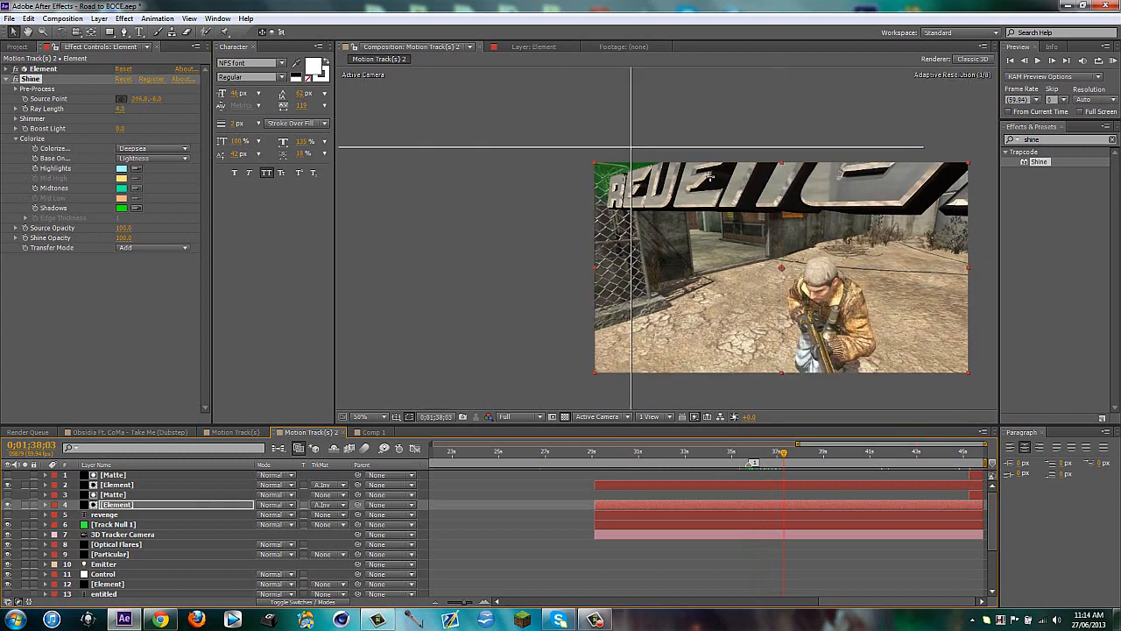
{"action": "left_click", "coordinate": [728, 174]}
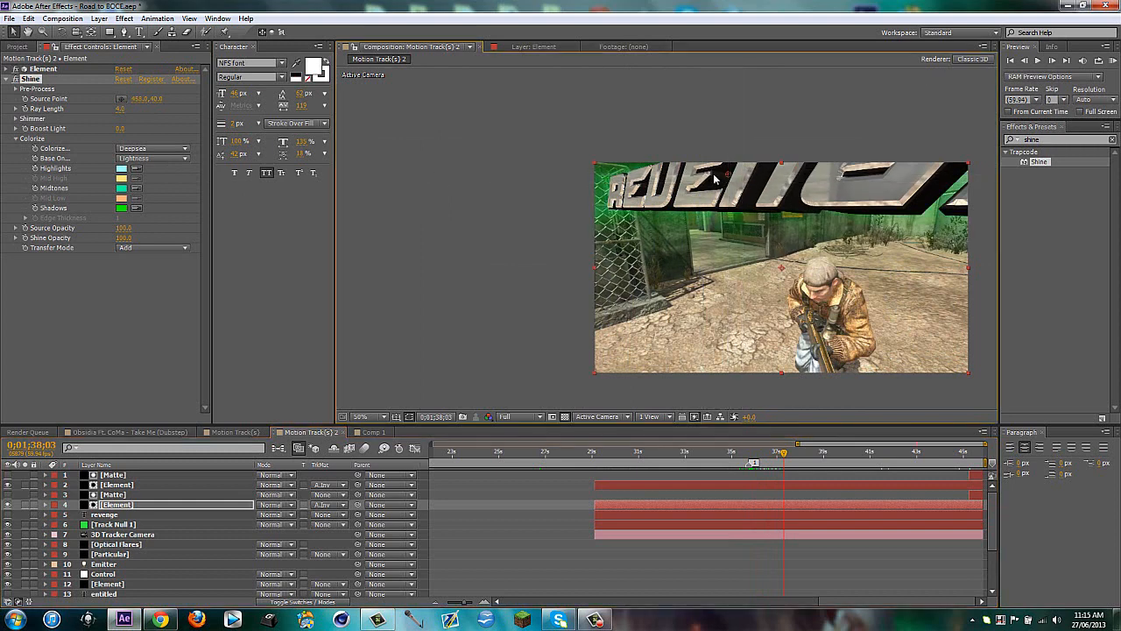
{"action": "left_click", "coordinate": [121, 108]}
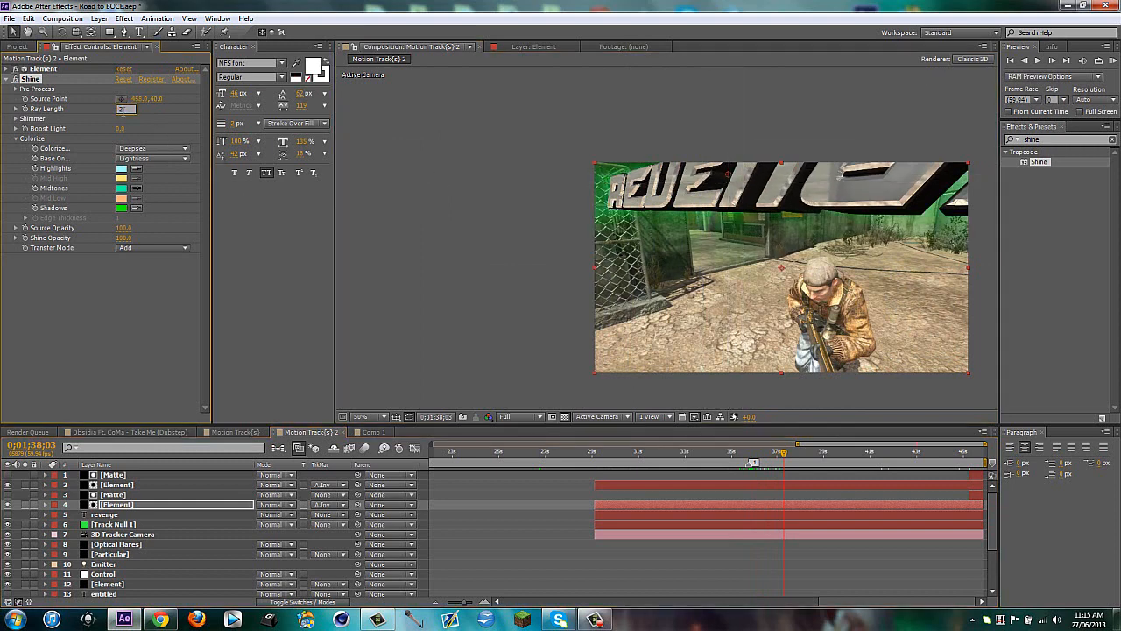
{"action": "key", "text": "Return"}
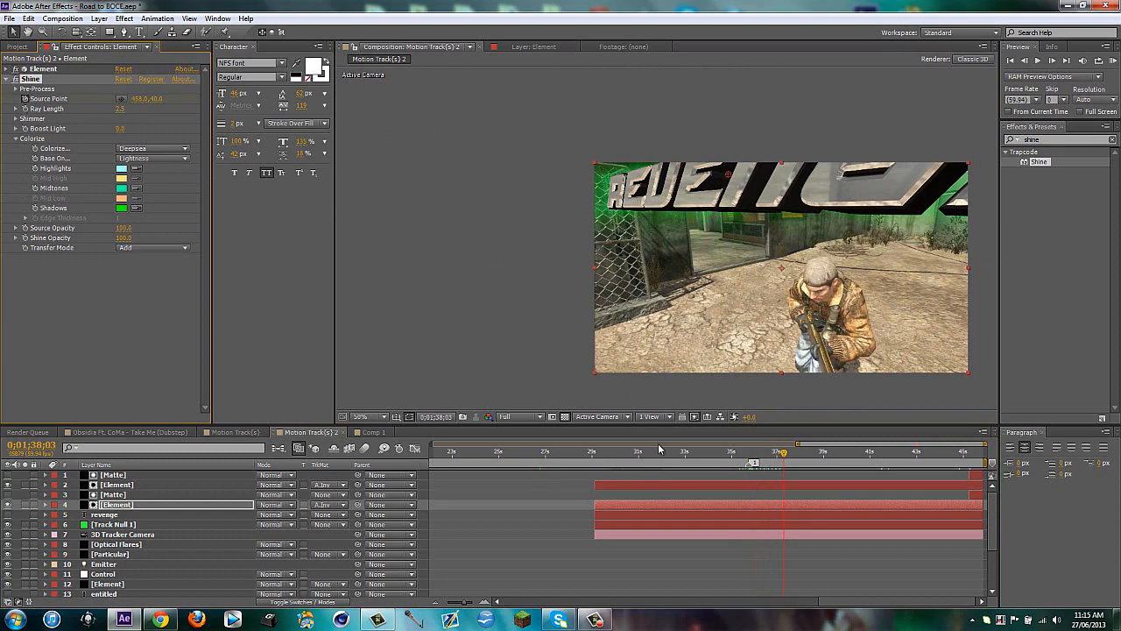
At marker 1 (0;01;36;33), keyframe Shine's Source Point above the frame at about 390, -124 and reveal the layer's keyframes
{"action": "key", "text": "j"}
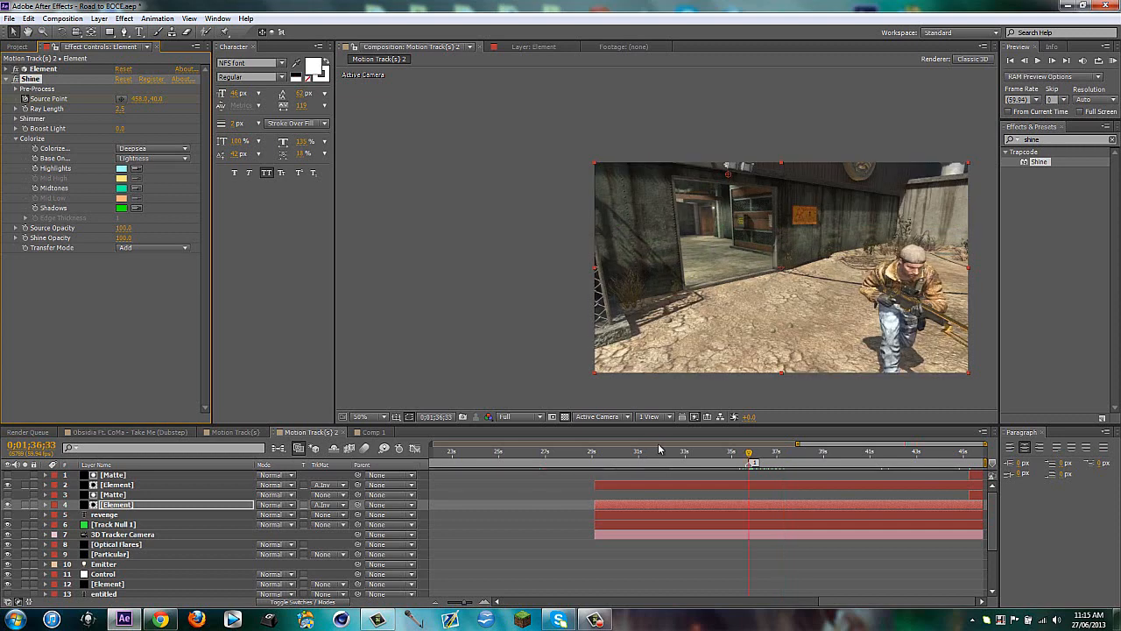
{"action": "left_click", "coordinate": [122, 100]}
{"action": "left_click", "coordinate": [707, 125]}
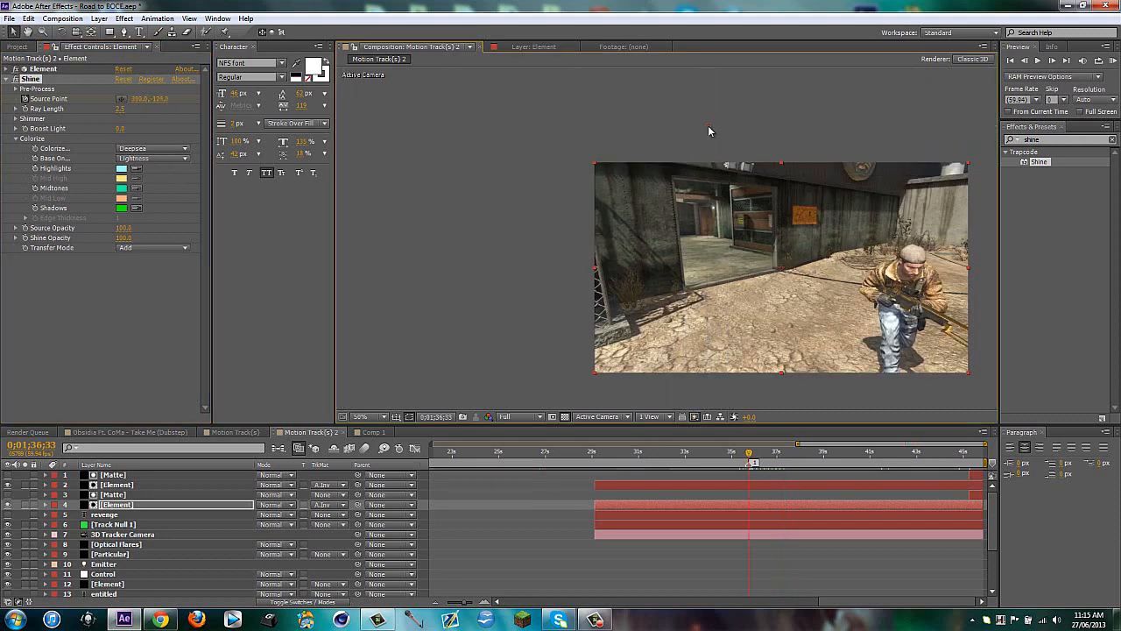
{"action": "key", "text": "u"}
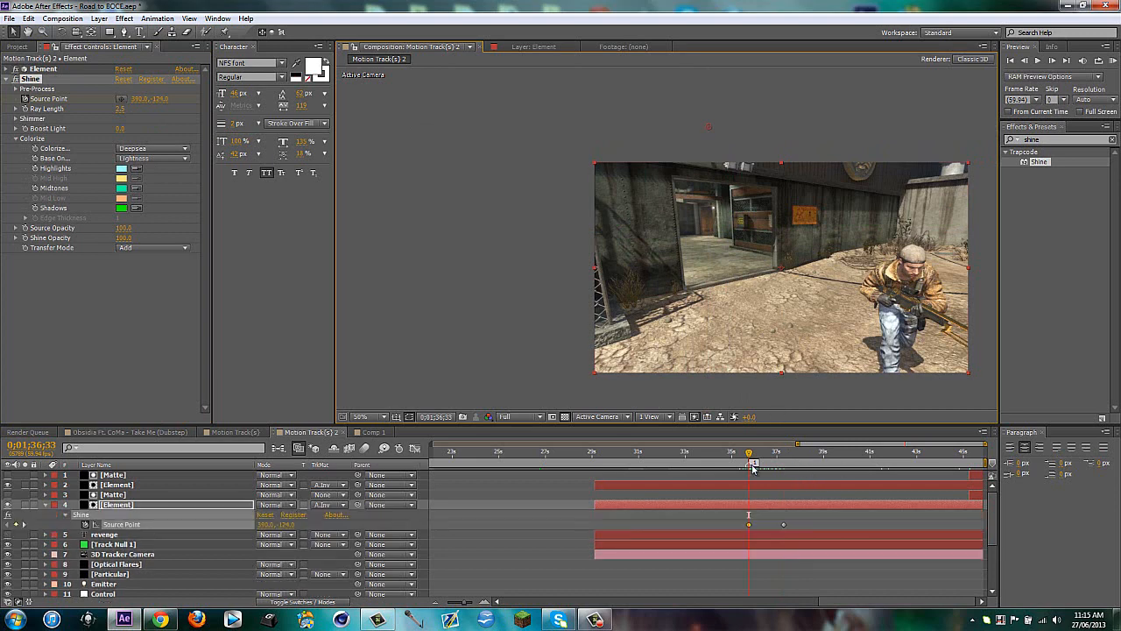
Keyframe Shine's Source Point on the middle of the title at 0;01;39;03 (about 670, 68) and 0;01;40;03 (about 736, 82)
{"action": "left_click", "coordinate": [24, 526]}
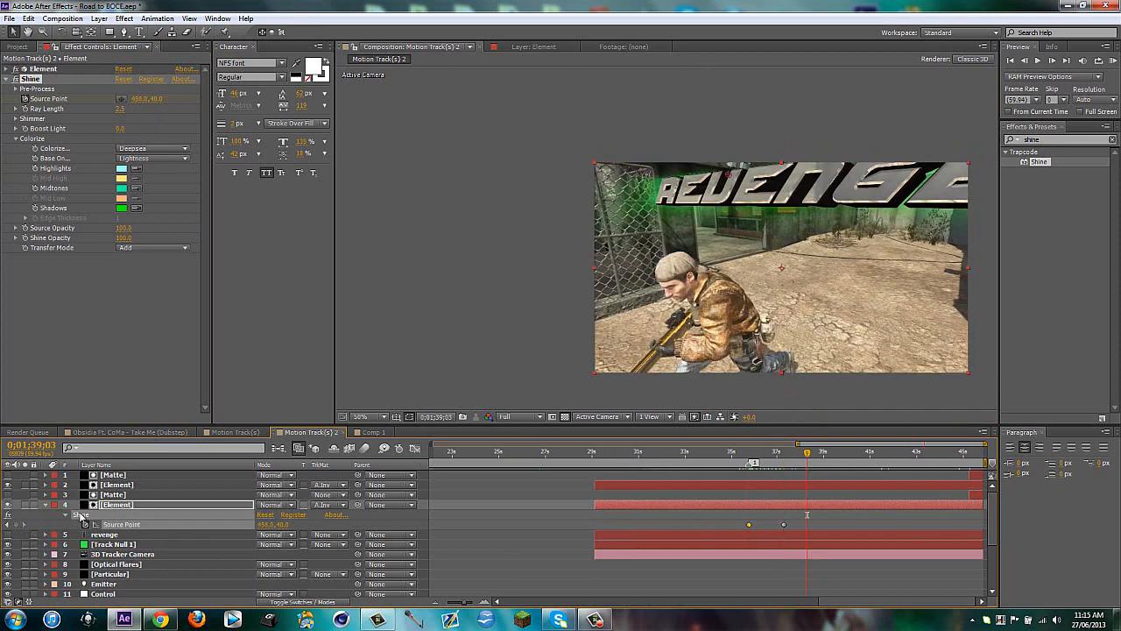
{"action": "left_click", "coordinate": [121, 101]}
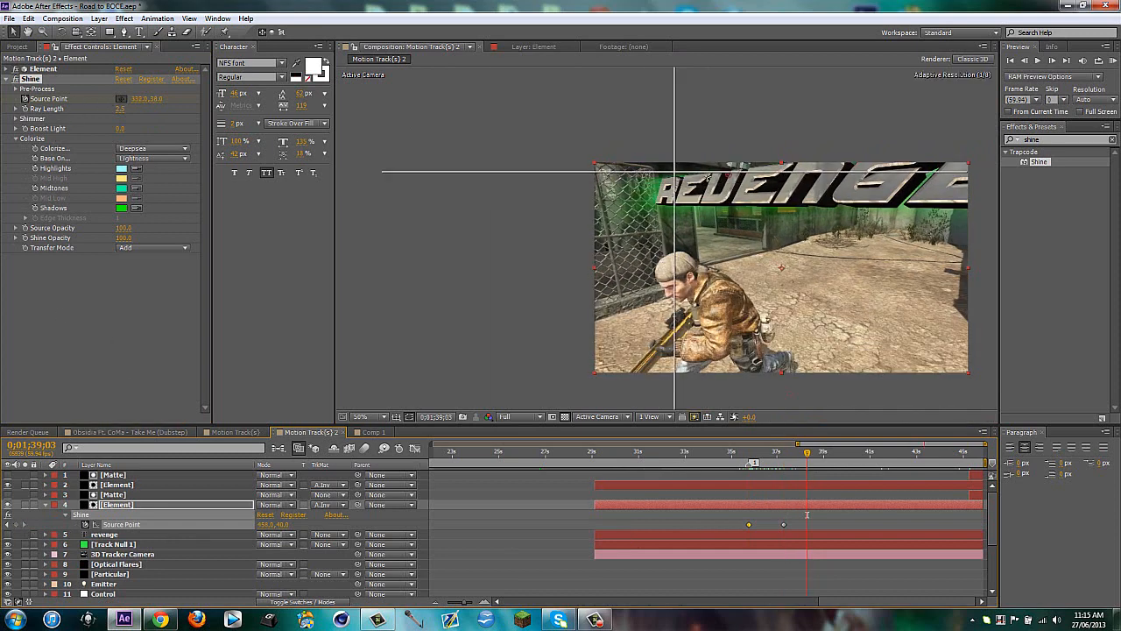
{"action": "left_click", "coordinate": [791, 182]}
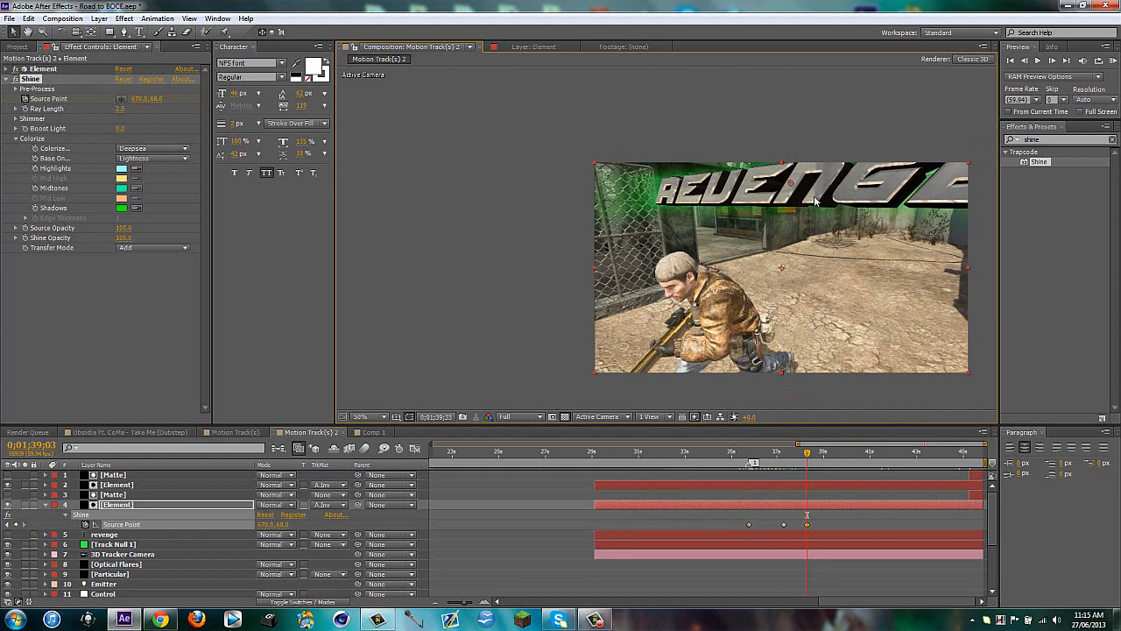
{"action": "left_click", "coordinate": [122, 101]}
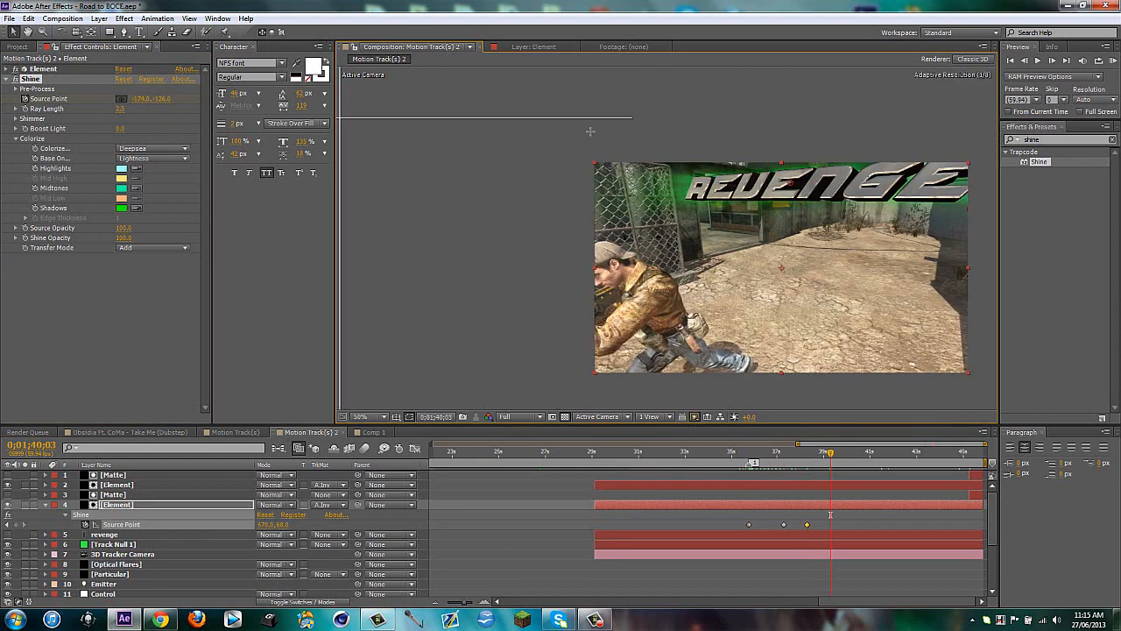
{"action": "left_click", "coordinate": [806, 186]}
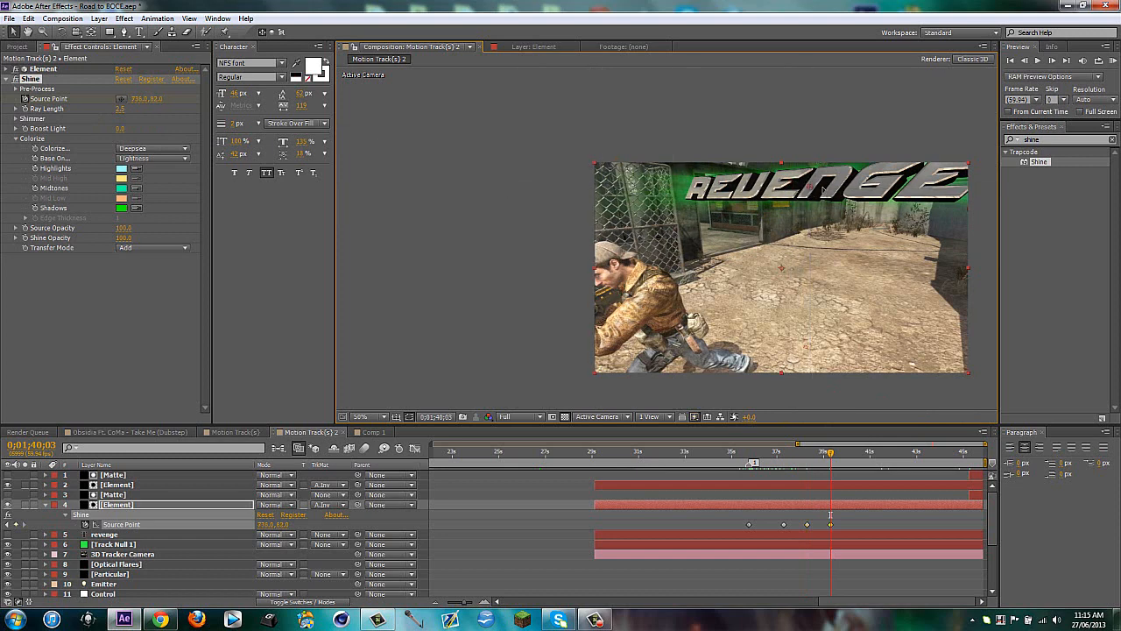
Keyframe Shine's Source Point along the title at 0;01;41;03 (about 726, 66) and 0;01;42;03 (about 772, 52)
{"action": "key", "text": "shift+Page_Down"}
{"action": "key", "text": "shift+Page_Down"}
{"action": "key", "text": "shift+Page_Down"}
{"action": "left_click", "coordinate": [811, 187]}
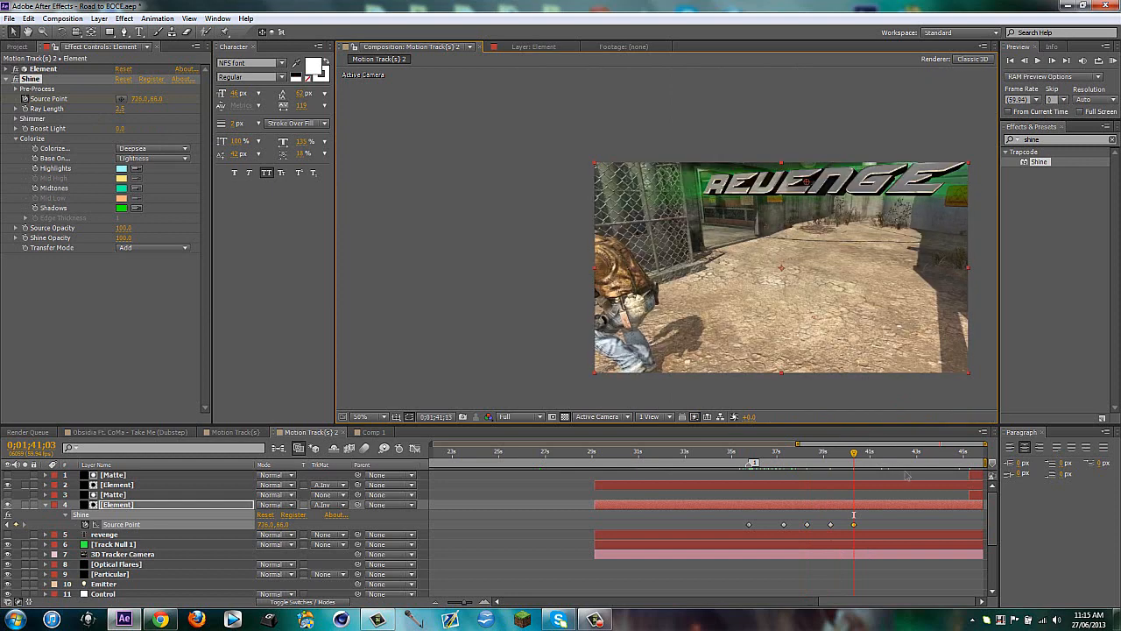
{"action": "key", "text": "shift+Page_Down"}
{"action": "key", "text": "shift+Page_Down"}
{"action": "key", "text": "shift+Page_Down"}
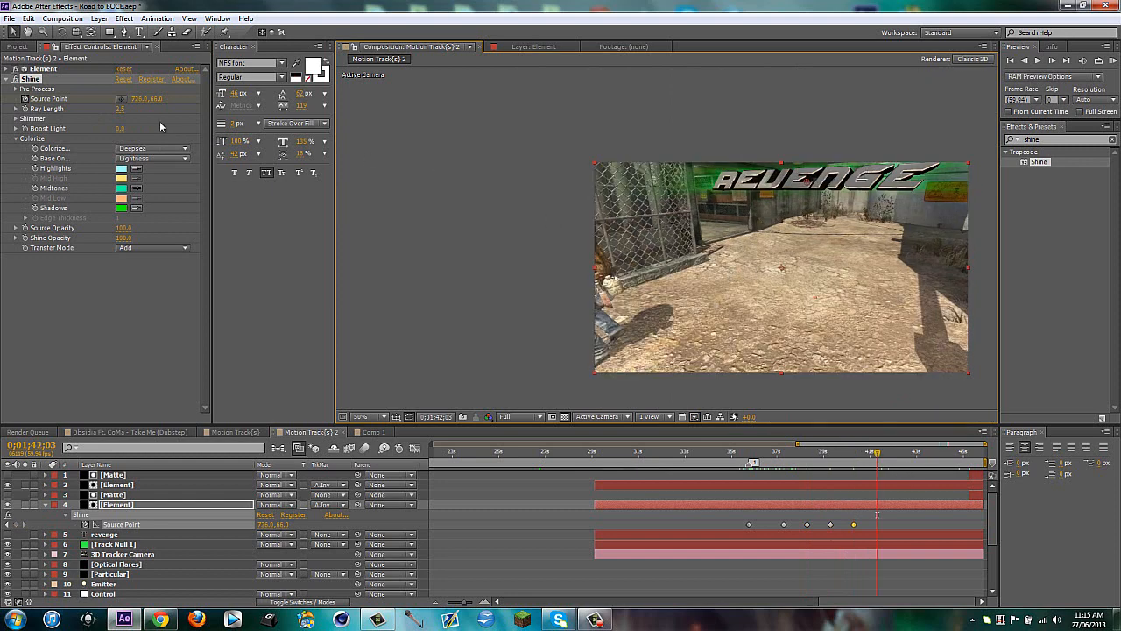
{"action": "left_click", "coordinate": [121, 98]}
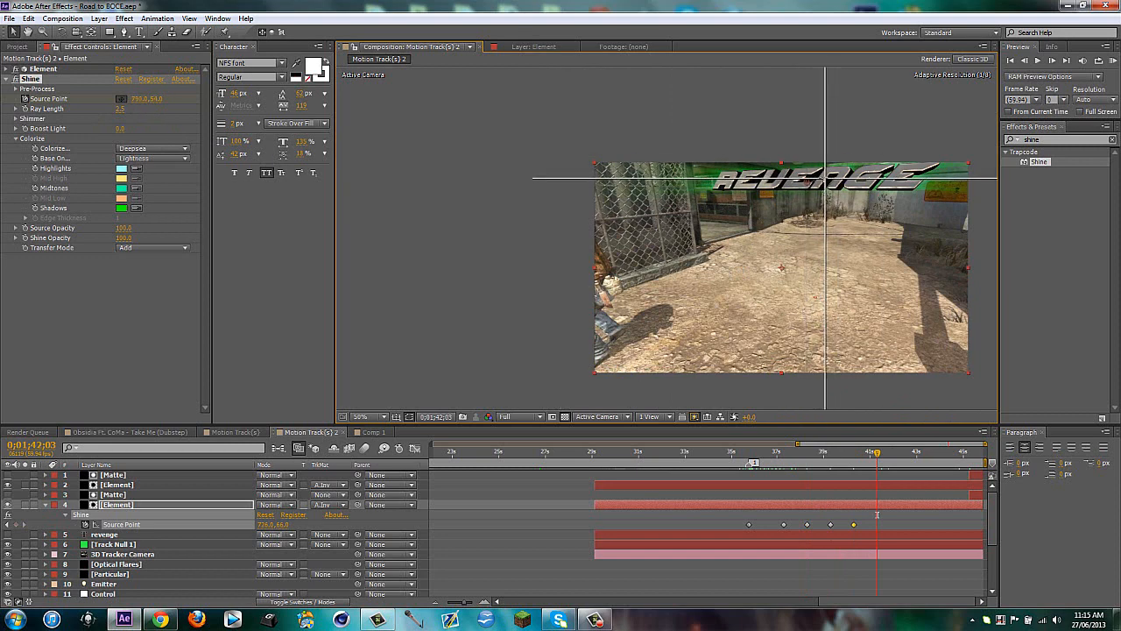
{"action": "left_click", "coordinate": [825, 179]}
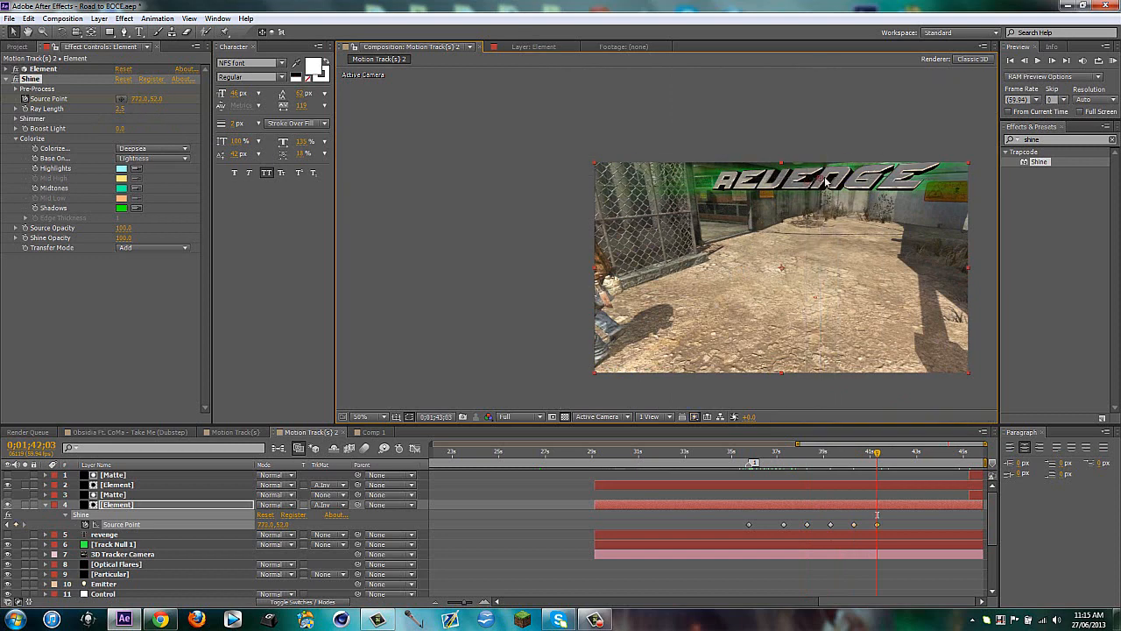
At 0;01;43;03, keyframe Shine's Source Point on the middle of the title at about 738, 42
{"action": "key", "text": "shift+Page_Down"}
{"action": "key", "text": "shift+Page_Down"}
{"action": "key", "text": "shift+Page_Down"}
{"action": "left_click", "coordinate": [122, 98]}
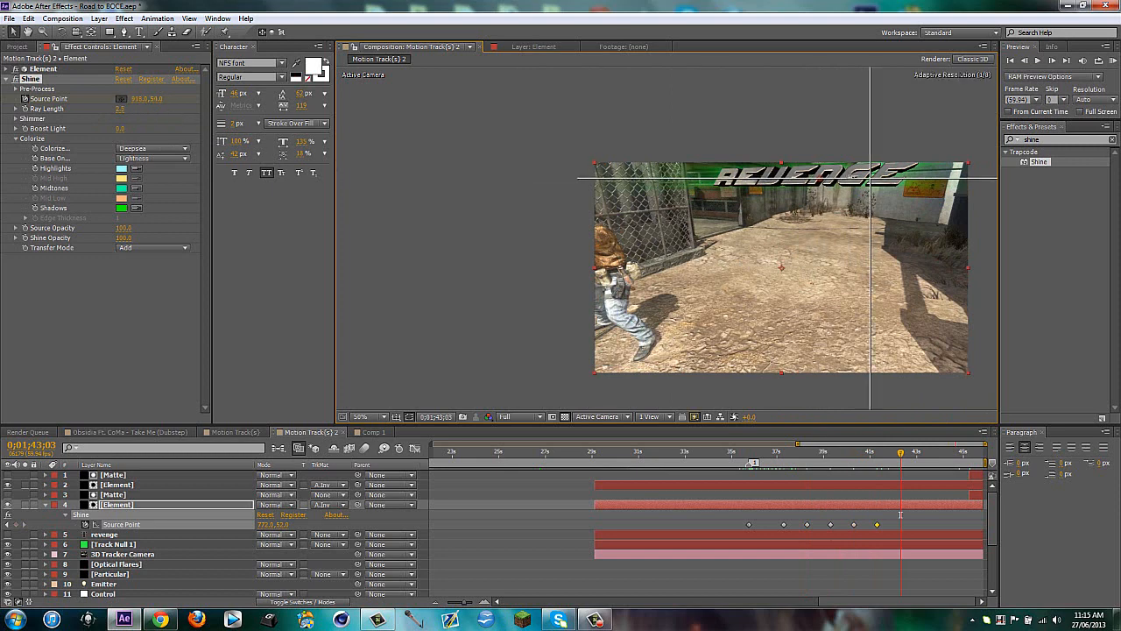
{"action": "left_click", "coordinate": [826, 185]}
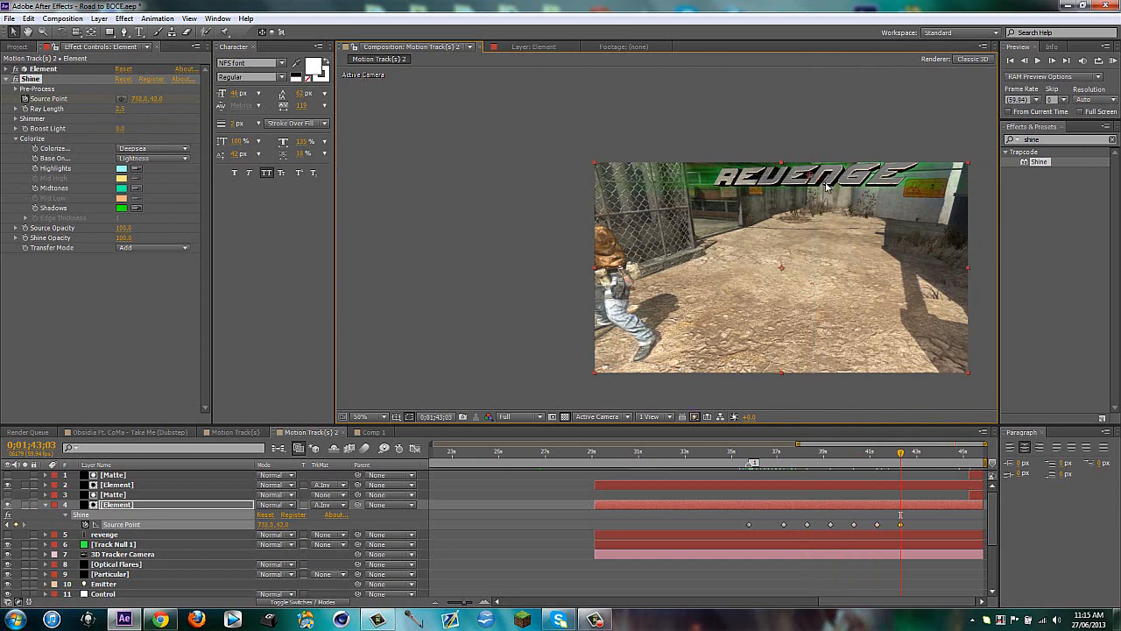
At 0;01;44;03, keyframe Shine's Source Point on the middle of the REVENGE title at about 704, 34
{"action": "key", "text": "shift+Page_Down"}
{"action": "key", "text": "shift+Page_Down"}
{"action": "key", "text": "shift+Page_Down"}
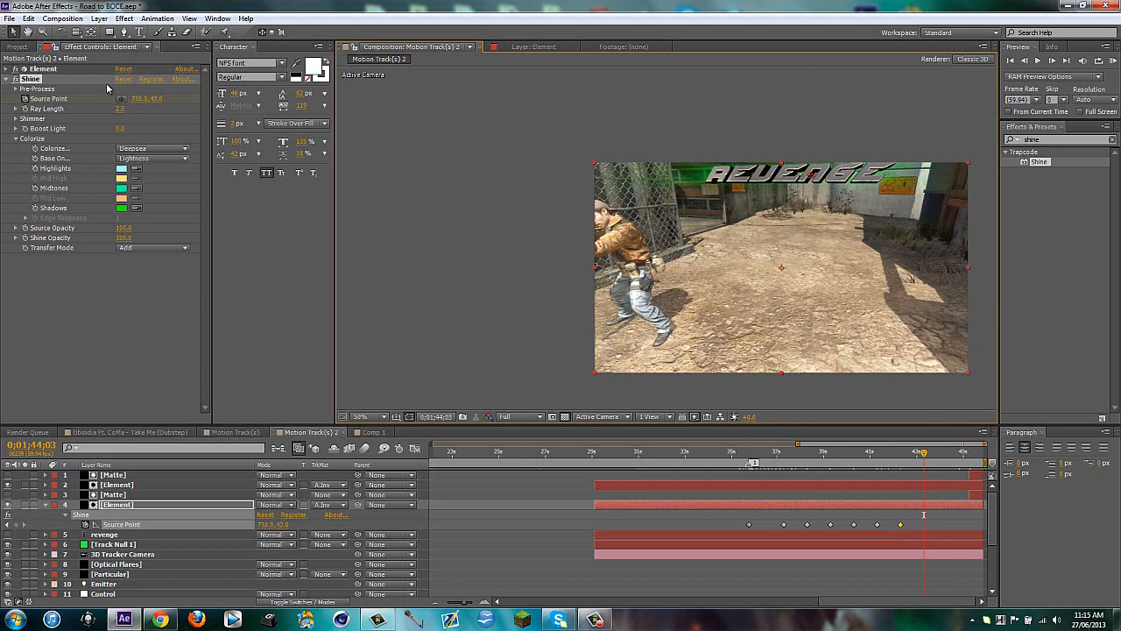
{"action": "left_click", "coordinate": [122, 98]}
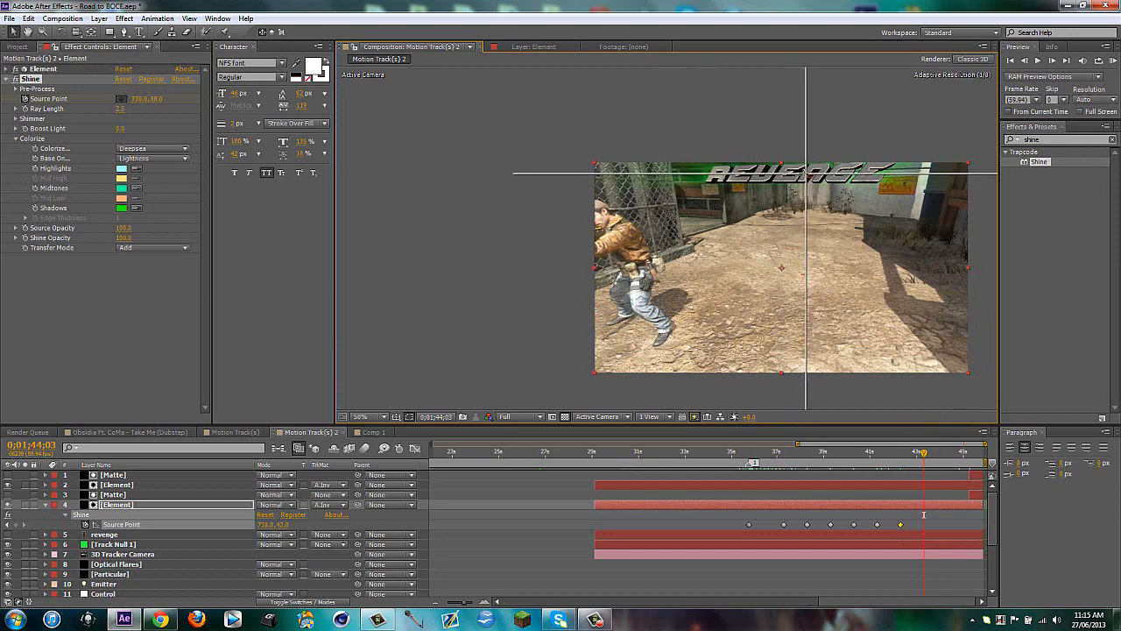
{"action": "left_click", "coordinate": [800, 177]}
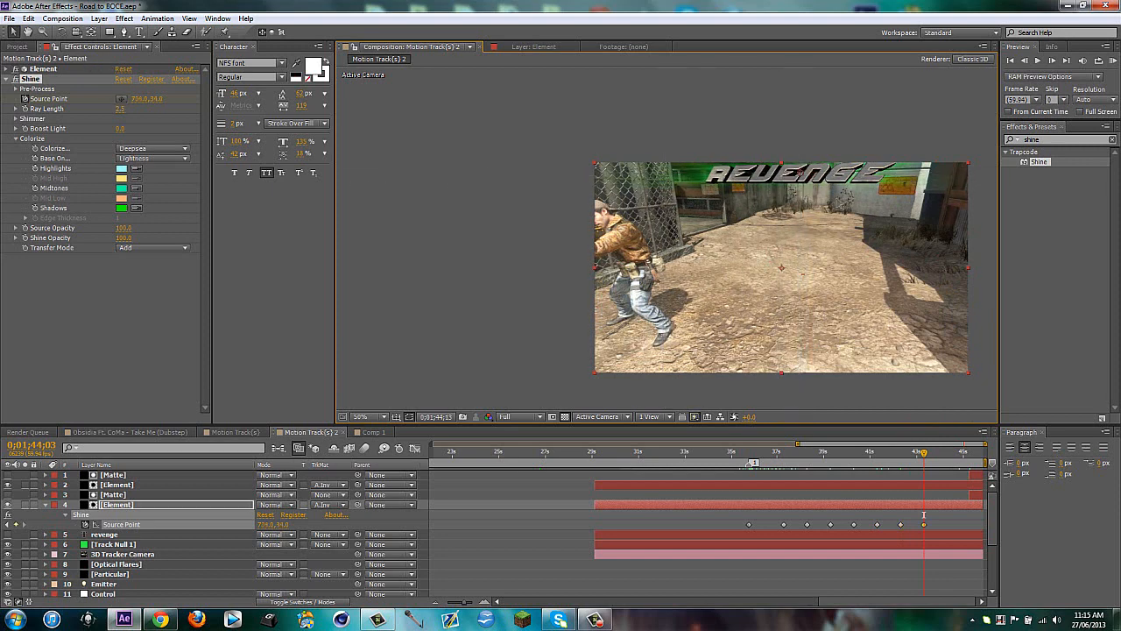
At 0;01;45;03, keyframe Shine's Source Point on the middle of the title at about 528, 36
{"action": "key", "text": "shift+Page_Down"}
{"action": "key", "text": "shift+Page_Down"}
{"action": "key", "text": "shift+Page_Down"}
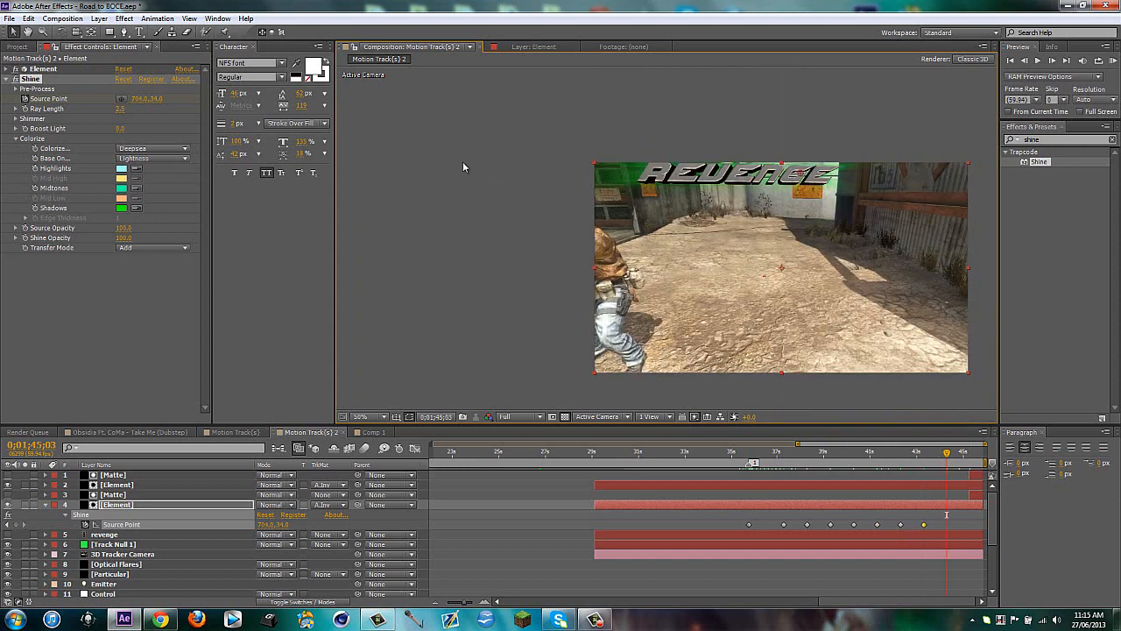
{"action": "left_click", "coordinate": [122, 98]}
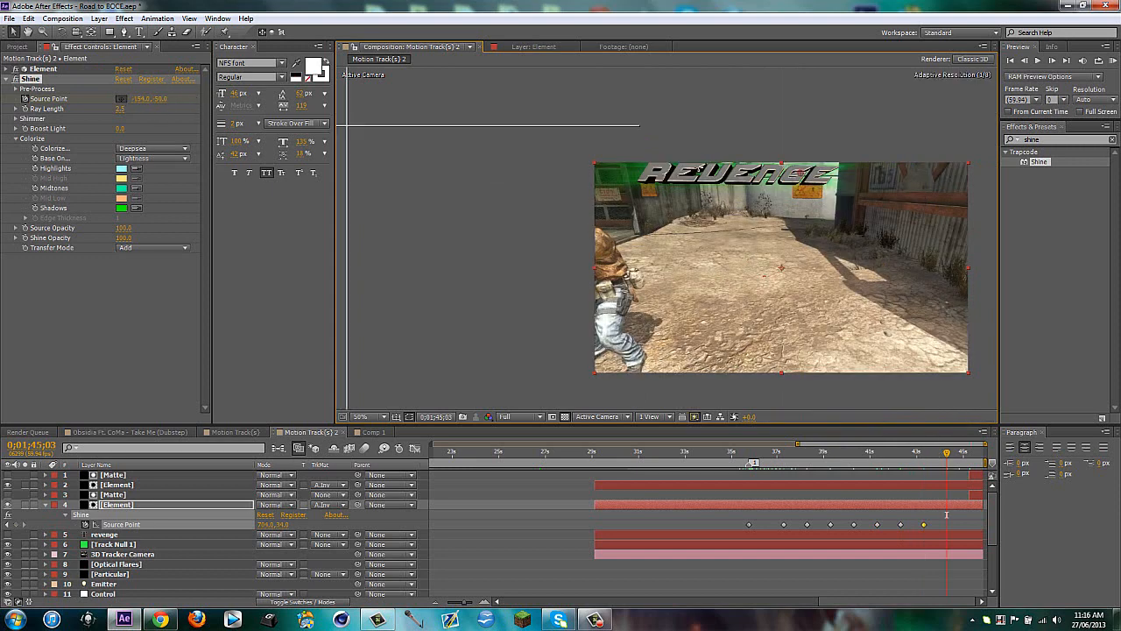
{"action": "left_click", "coordinate": [768, 179]}
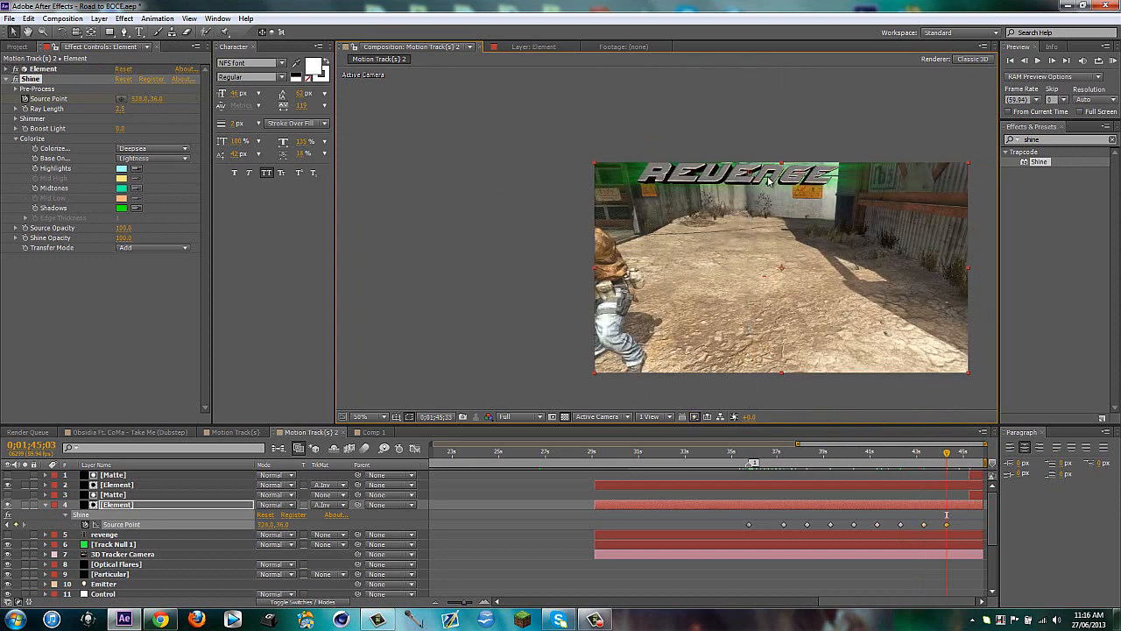
At 0;01;46;03, keyframe Shine's Source Point on the visible part of the title at about 304, 94
{"action": "key", "text": "shift+Page_Down"}
{"action": "key", "text": "shift+Page_Down"}
{"action": "key", "text": "shift+Page_Down"}
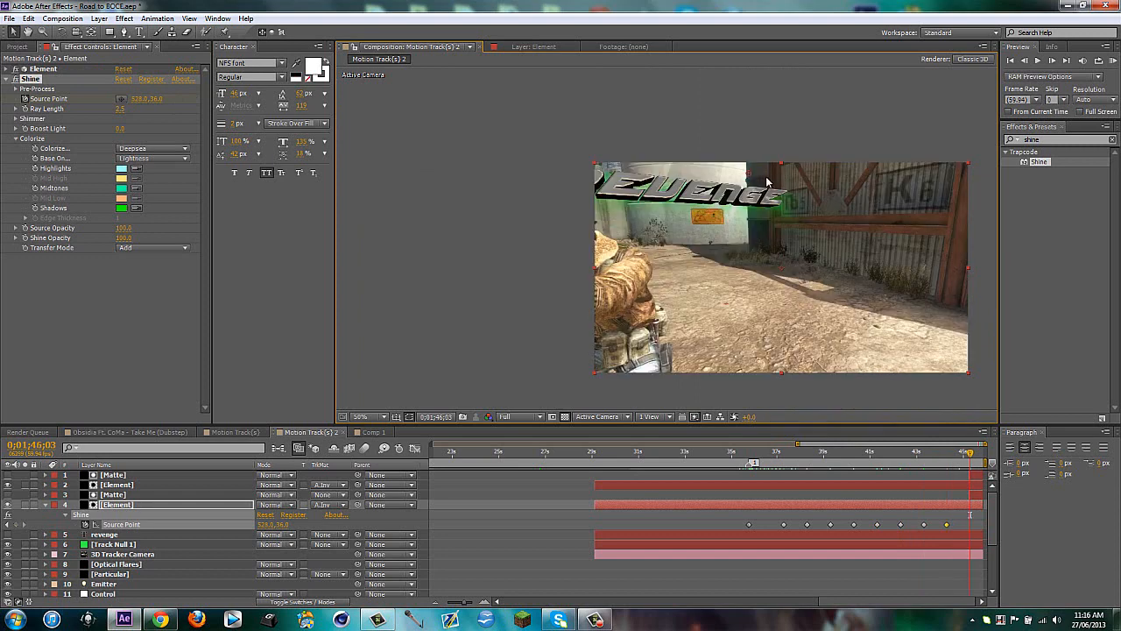
{"action": "left_click", "coordinate": [122, 99]}
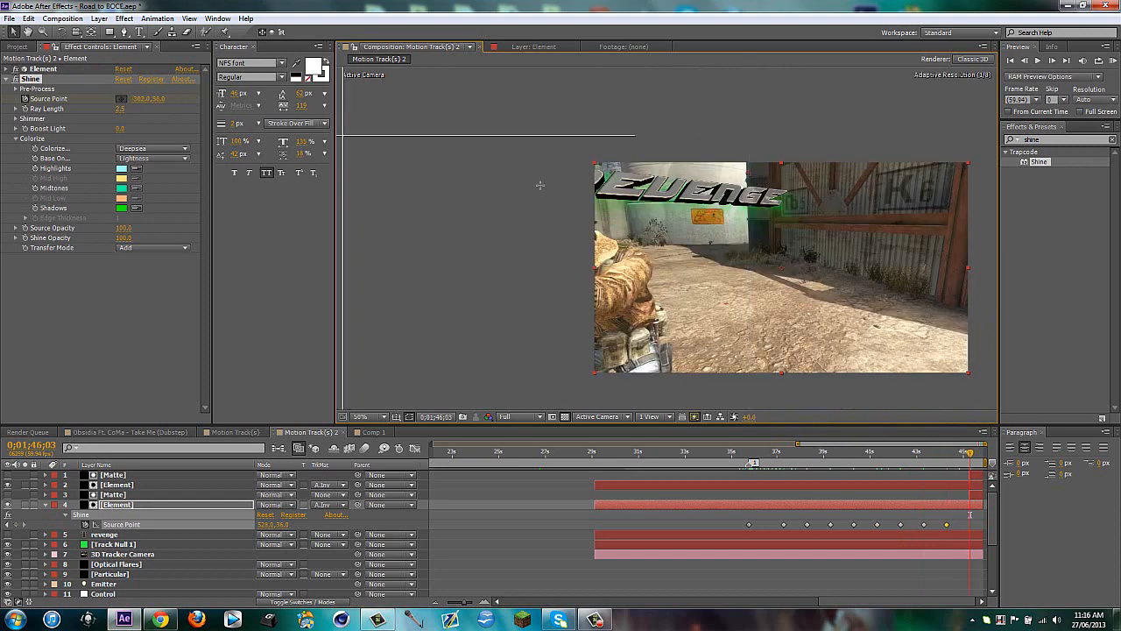
{"action": "left_click", "coordinate": [706, 198]}
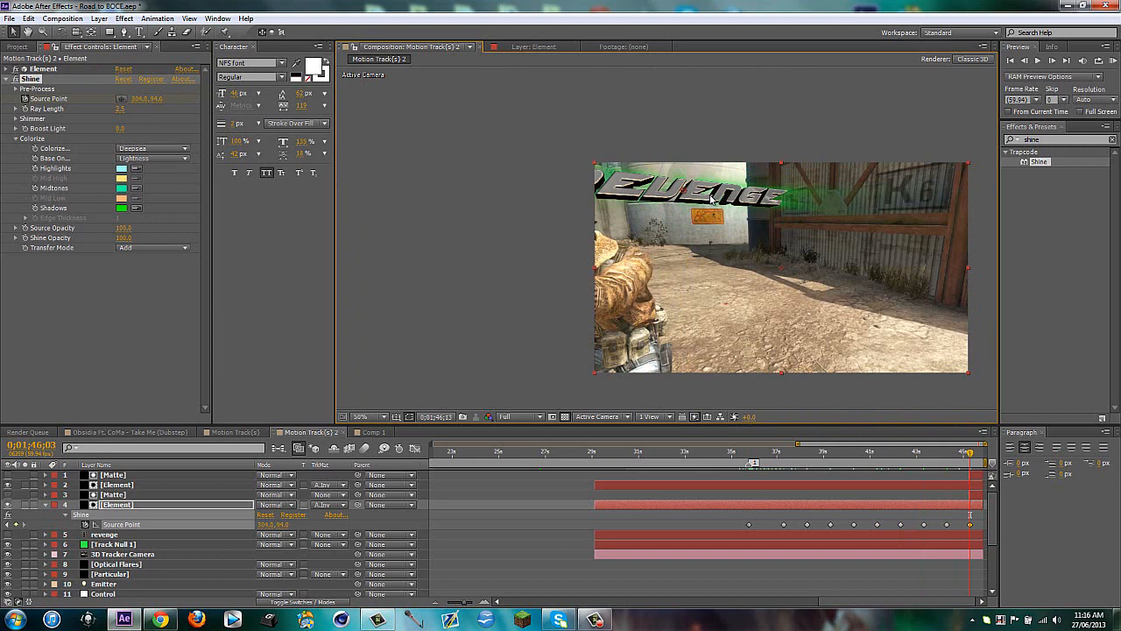
At 0;01;46;33, keyframe Shine's Source Point at about 278, 126, where the title passes behind the character's cap, and deselect the layer
{"action": "key", "text": "shift+Page_Down"}
{"action": "key", "text": "shift+Page_Down"}
{"action": "key", "text": "shift+Page_Down"}
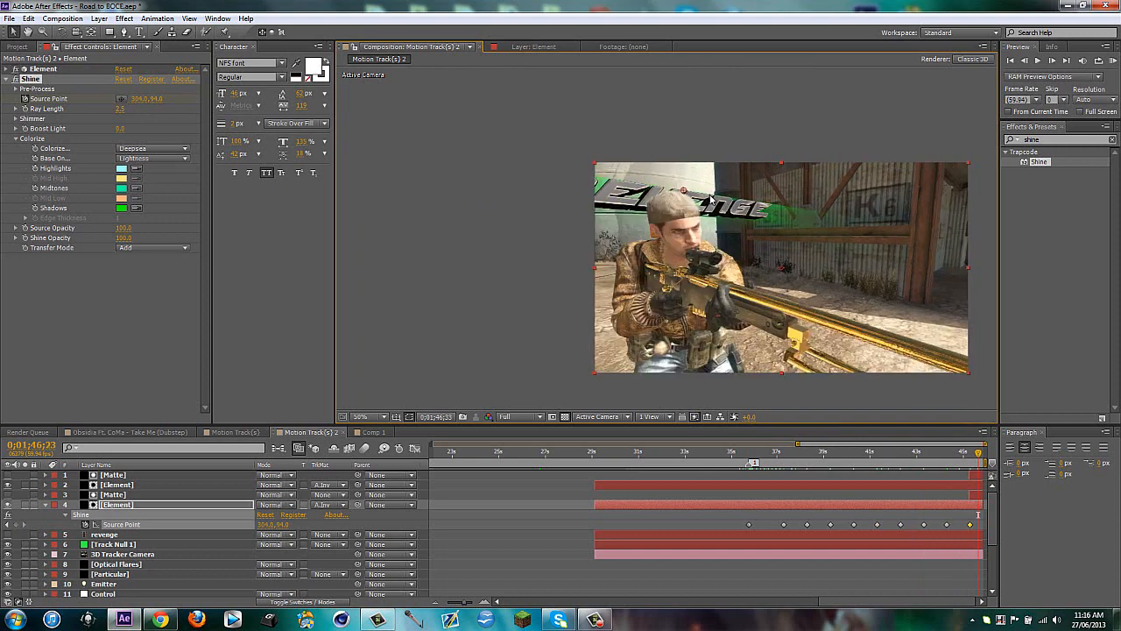
{"action": "left_click", "coordinate": [122, 99]}
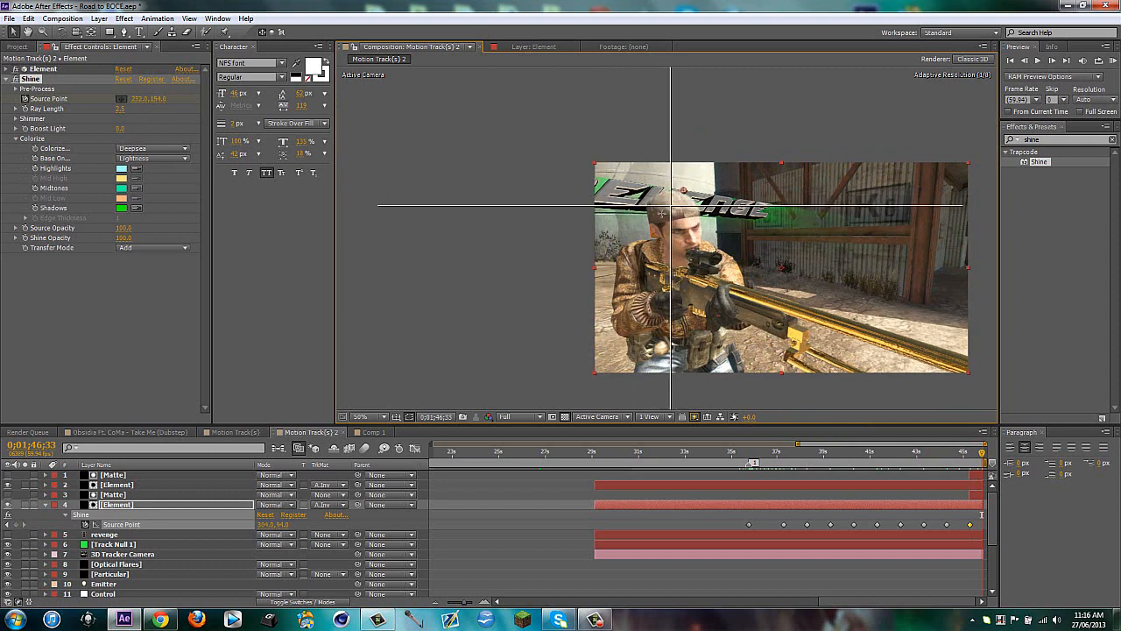
{"action": "left_click", "coordinate": [676, 199]}
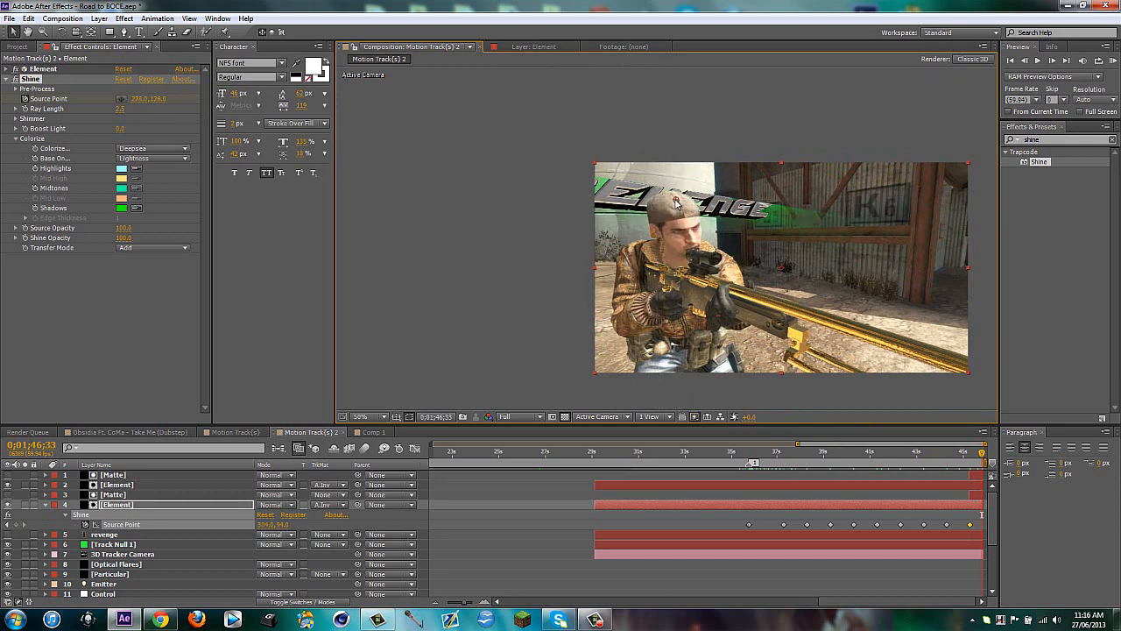
{"action": "left_click", "coordinate": [969, 407]}
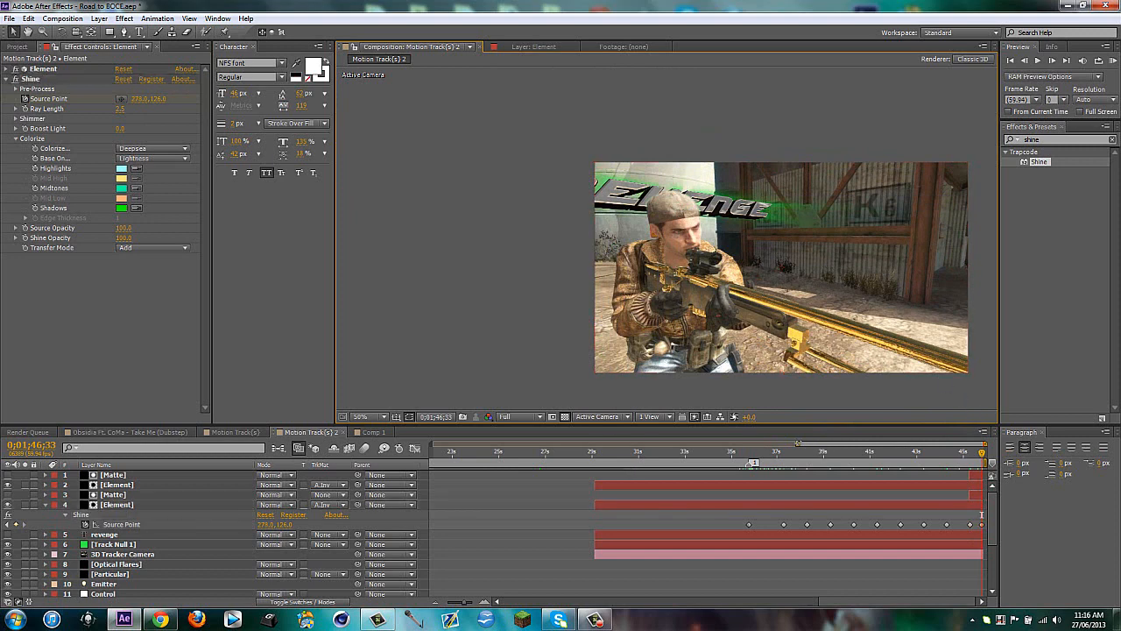
Fit the whole composition in the timeline and collapse the revealed keyframes of Element layer 4
{"action": "key", "text": "minus"}
{"action": "left_click", "coordinate": [895, 499]}
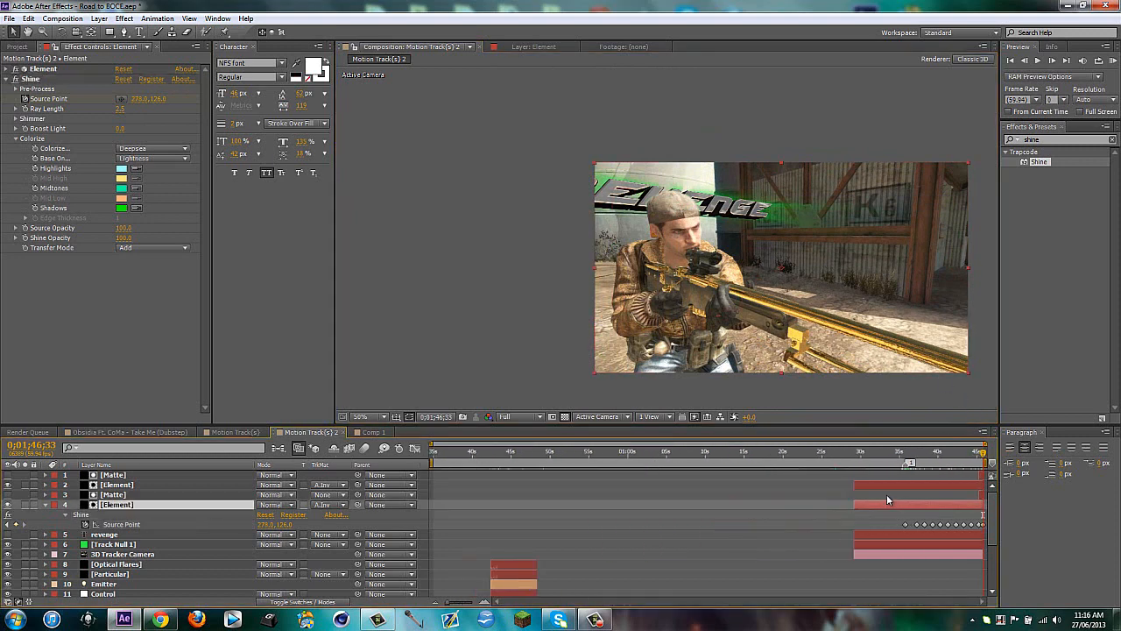
{"action": "key", "text": "u"}
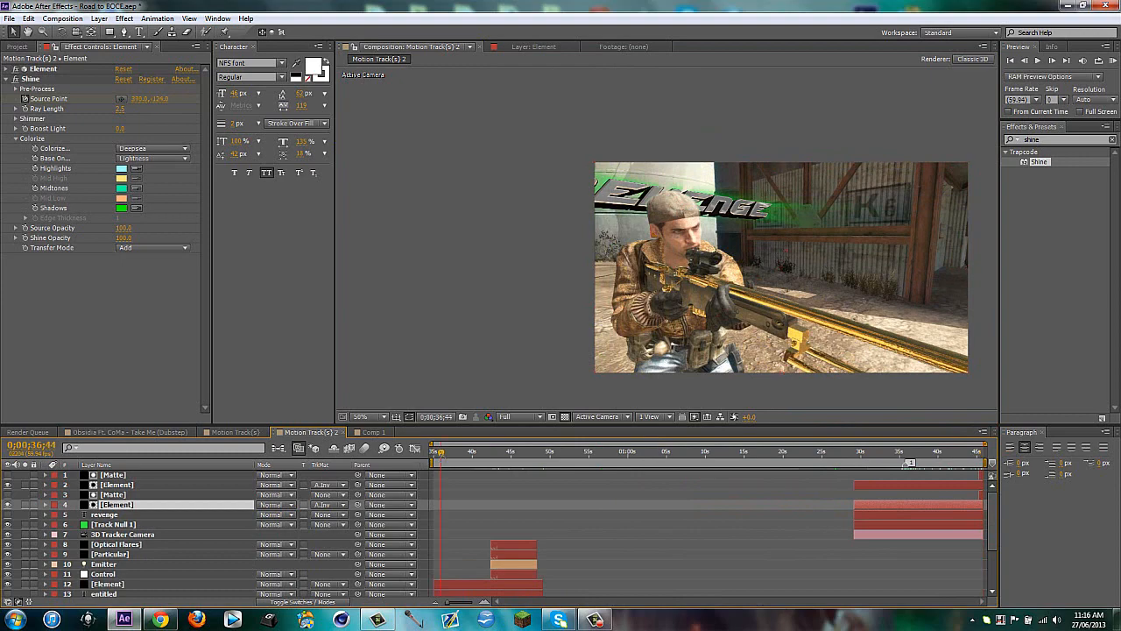
Scrub through the composition from 0;00;36;44 to 0;01;46;14 to review the tracked titles, and save the project
{"action": "left_click", "coordinate": [443, 452]}
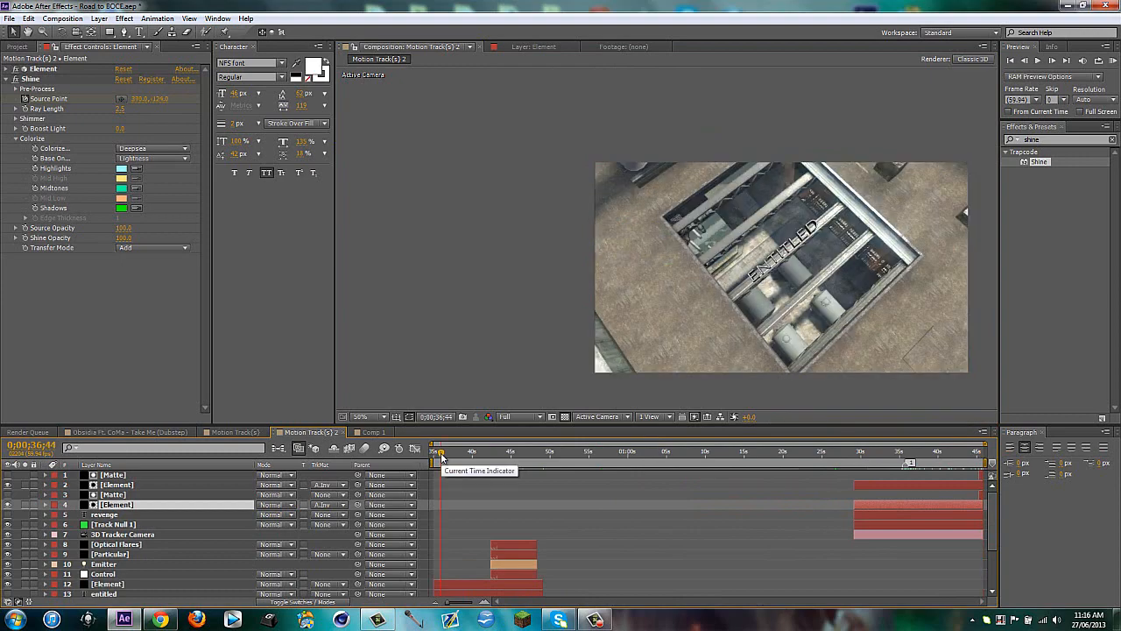
{"action": "left_click_drag", "start_coordinate": [444, 452], "coordinate": [531, 452]}
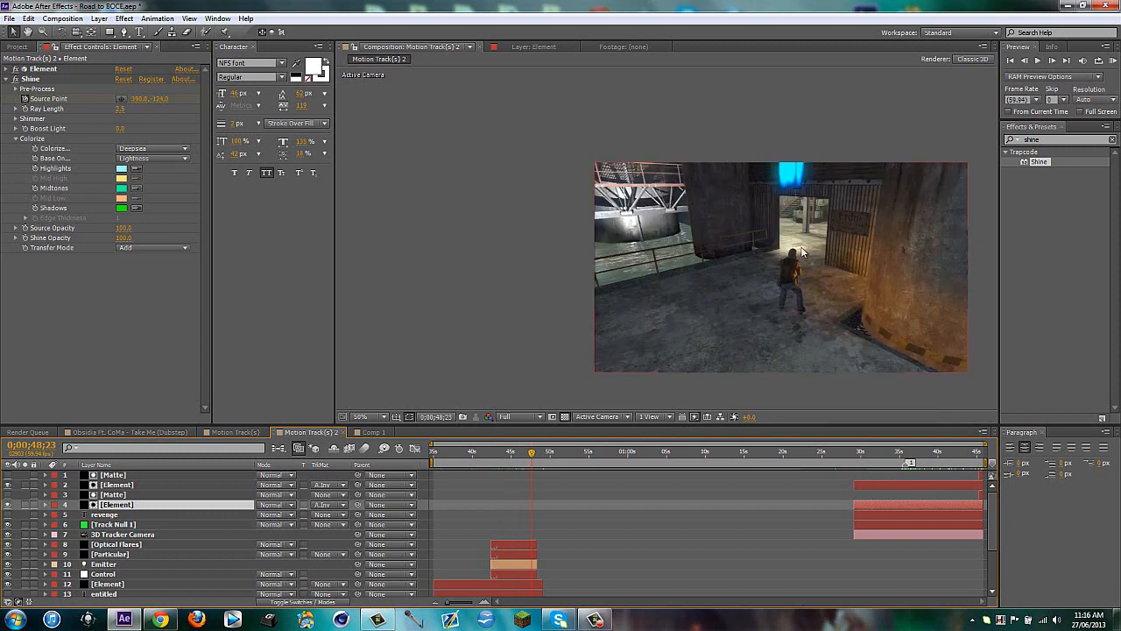
{"action": "left_click_drag", "start_coordinate": [536, 455], "coordinate": [605, 454]}
{"action": "left_click_drag", "start_coordinate": [785, 458], "coordinate": [981, 453]}
{"action": "key", "text": "ctrl+s"}
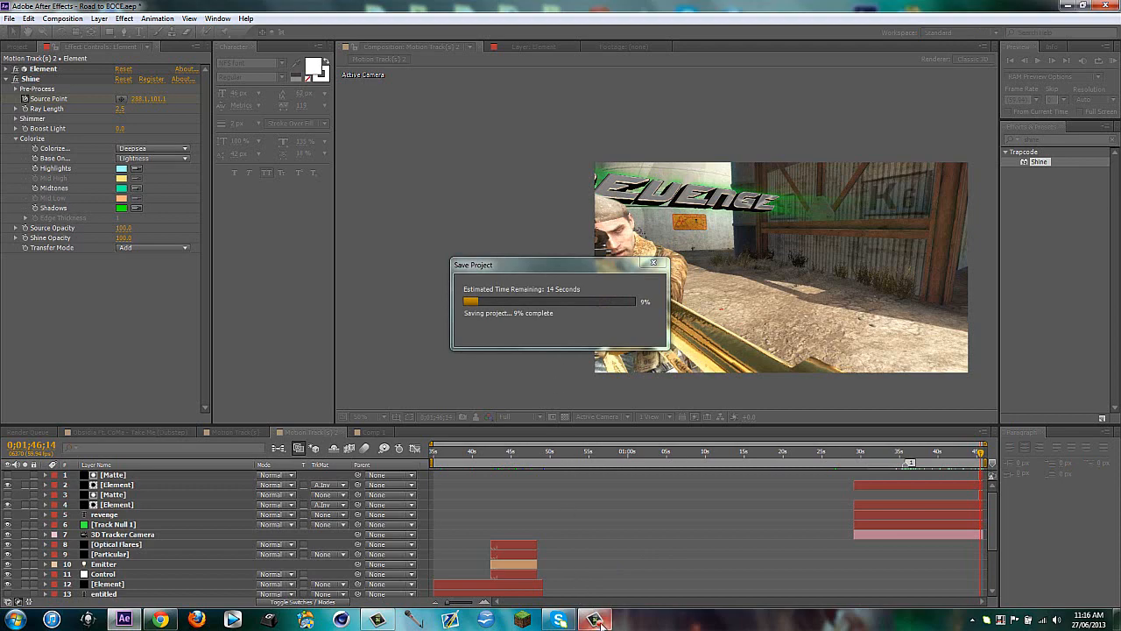
Minimize After Effects, switch to Chrome to view the YouTube Uploads page, and minimize Chrome again
{"action": "left_click", "coordinate": [1064, 6]}
{"action": "left_click", "coordinate": [160, 619]}
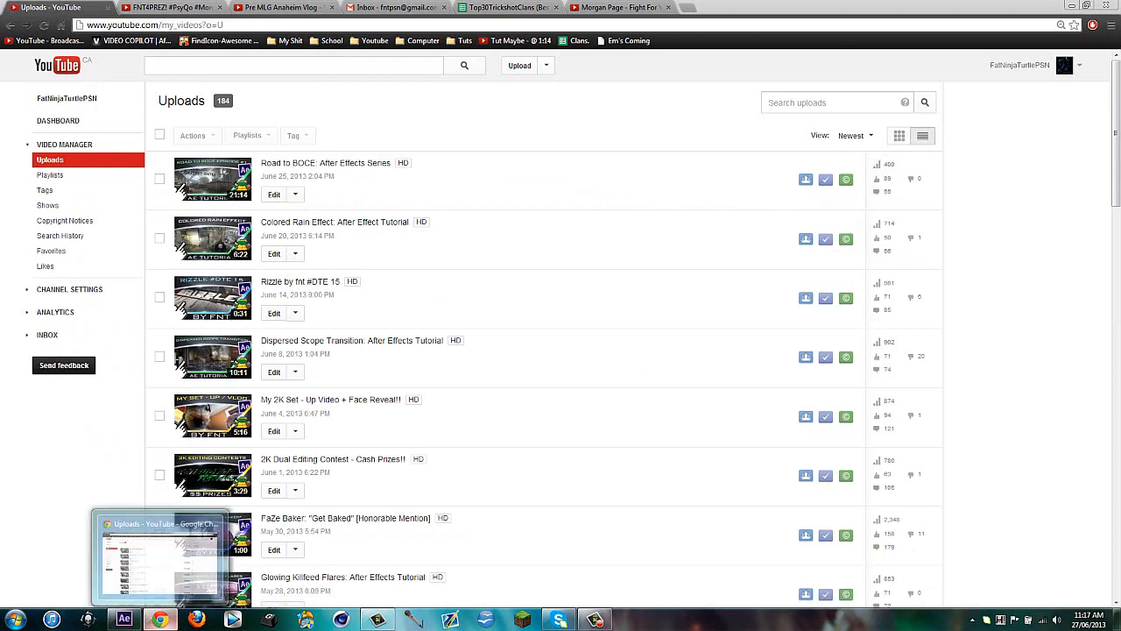
{"action": "left_click", "coordinate": [161, 619]}
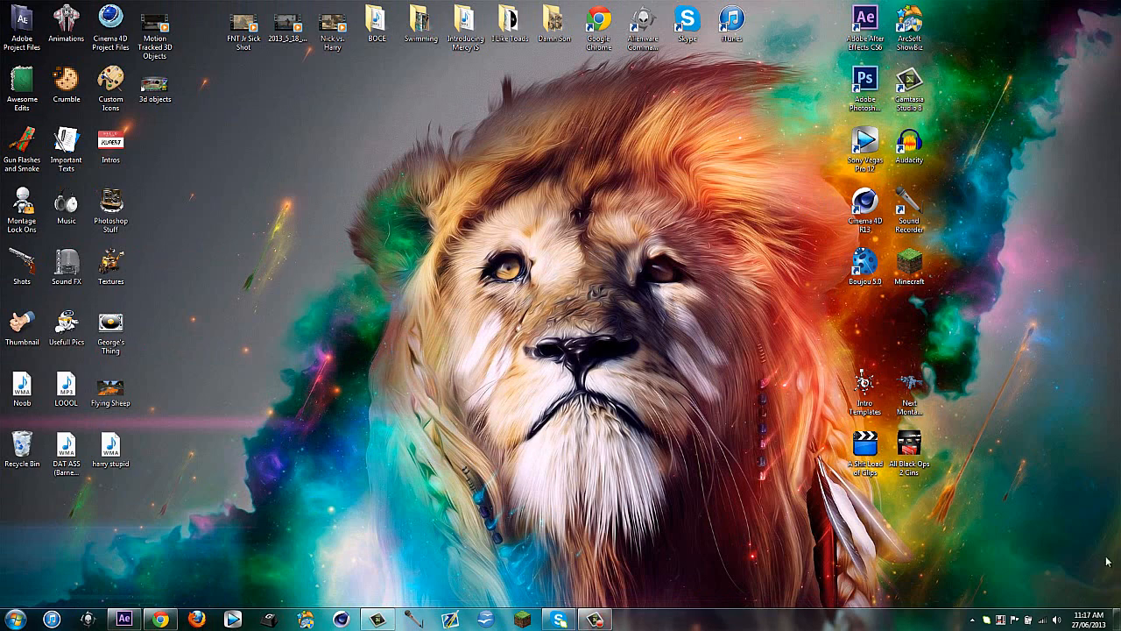
{"action": "left_click_drag", "start_coordinate": [1120, 589], "coordinate": [963, 36]}
{"action": "left_click", "coordinate": [595, 619]}
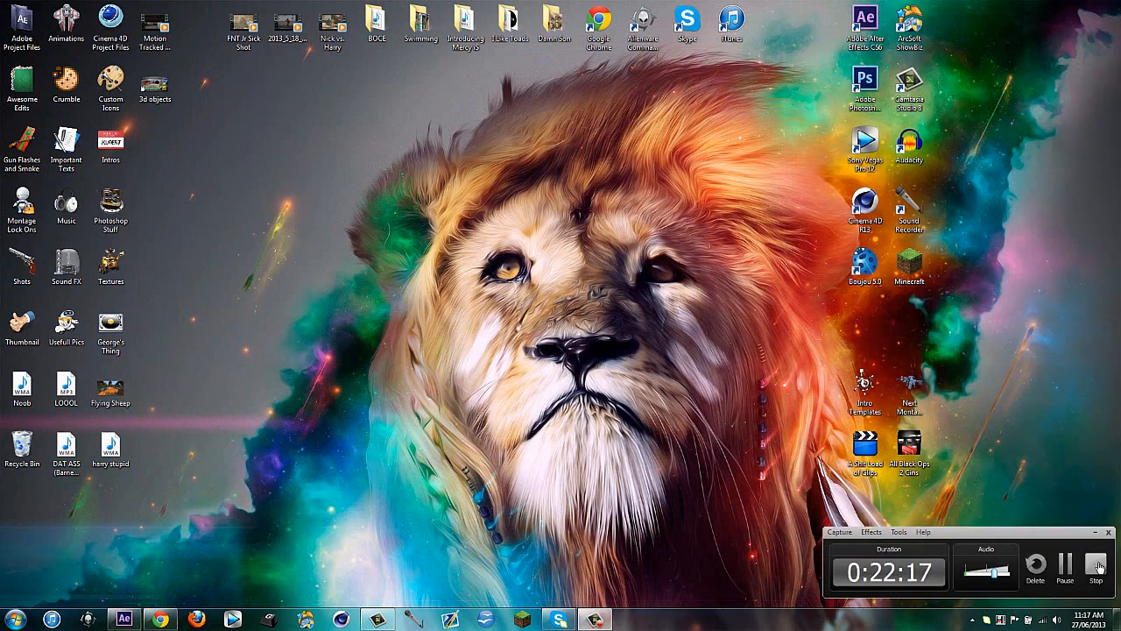